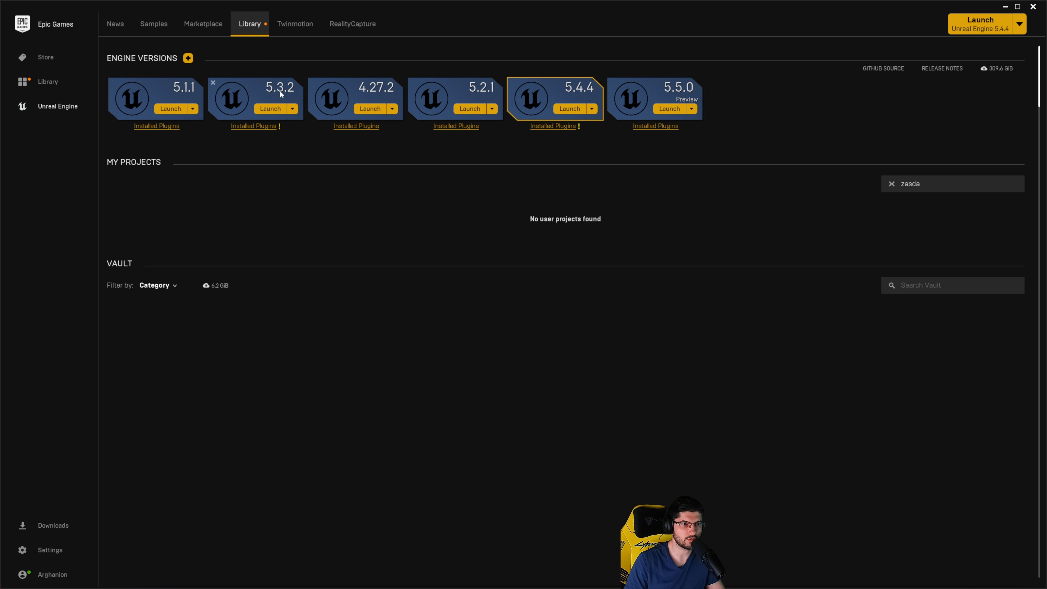
# Step: Add an engine version slot, examine the list of available Unreal Engine versions, and remove the slot
pyautogui.click(188, 59)
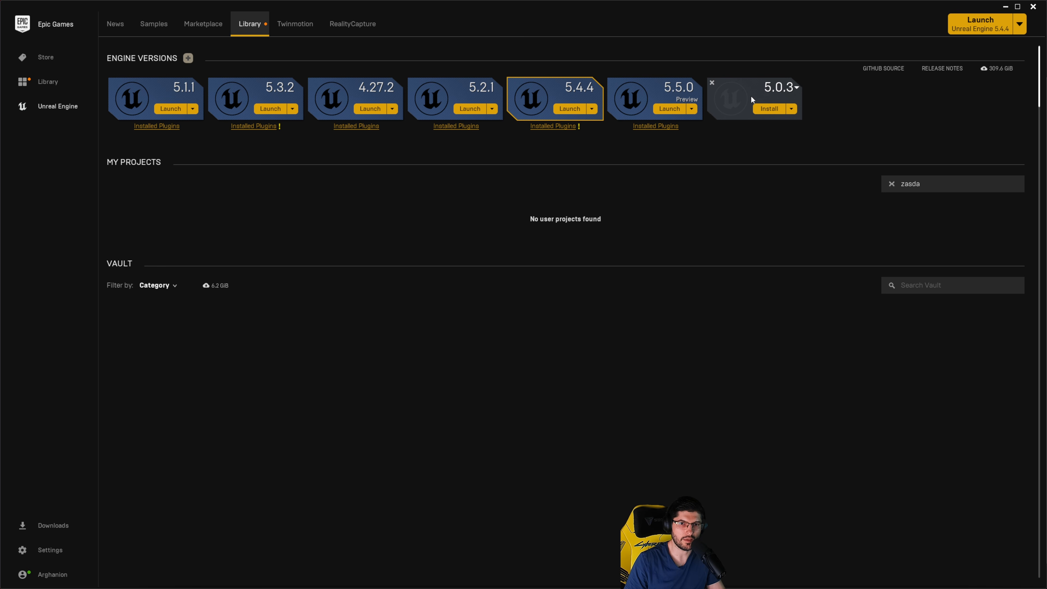
pyautogui.click(788, 92)
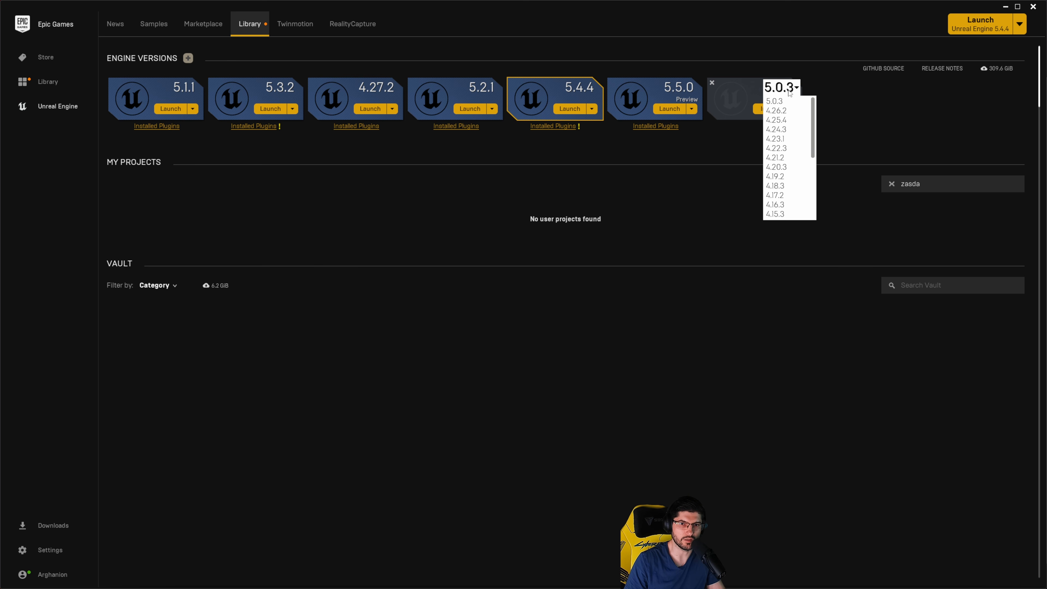
pyautogui.scroll(-3, 780, 175)
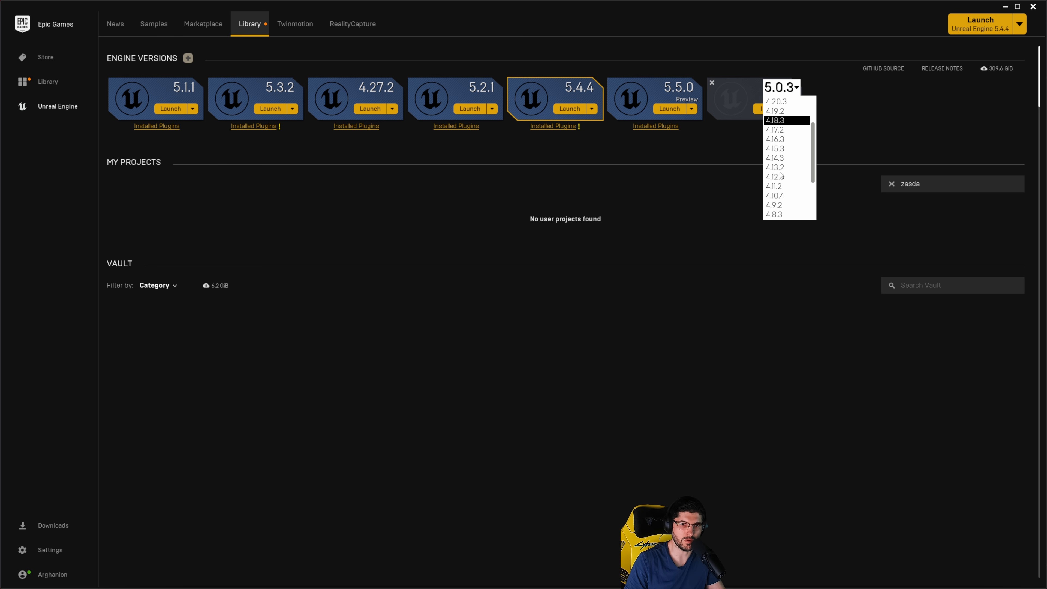
pyautogui.scroll(-3, 780, 175)
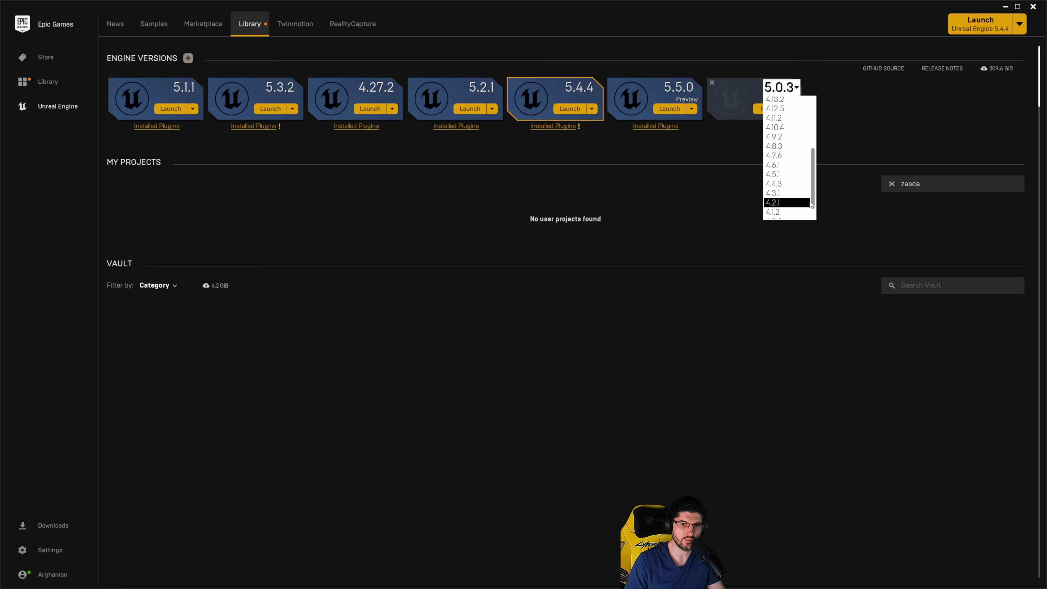
pyautogui.moveTo(811, 203); pyautogui.dragTo(811, 140)
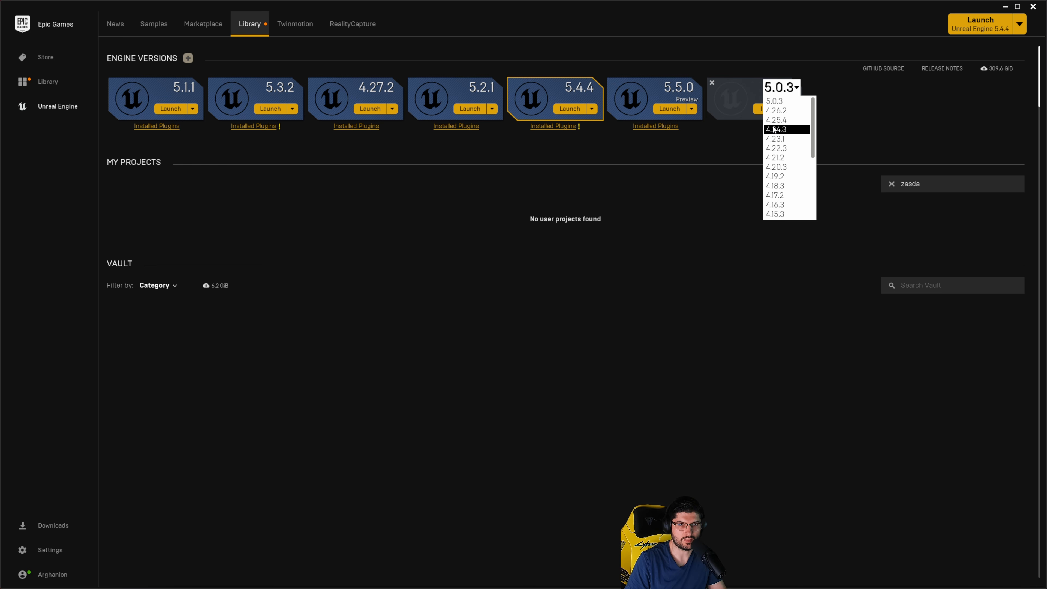
pyautogui.click(797, 88)
pyautogui.click(713, 82)
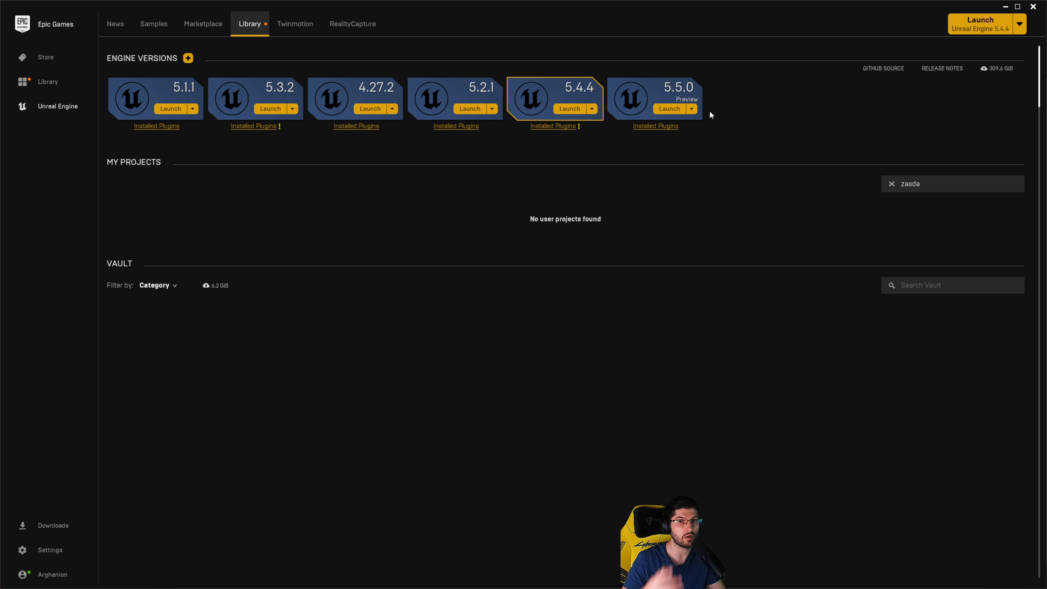
# Step: Add an engine slot for version 5.0.3 and open its installation options, examining the components and target platforms
pyautogui.click(188, 59)
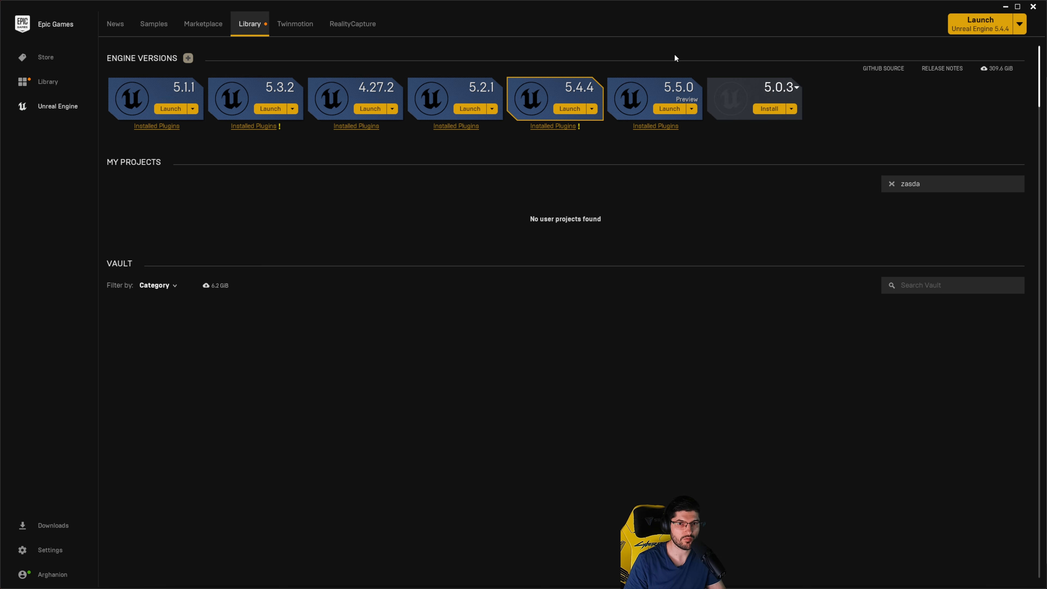
pyautogui.click(792, 109)
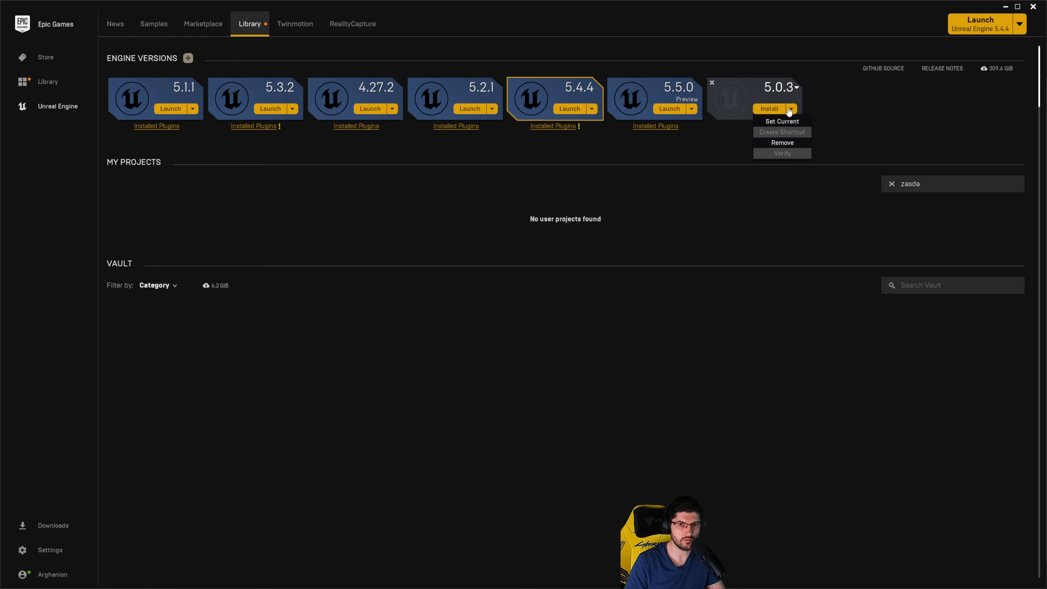
pyautogui.click(784, 109)
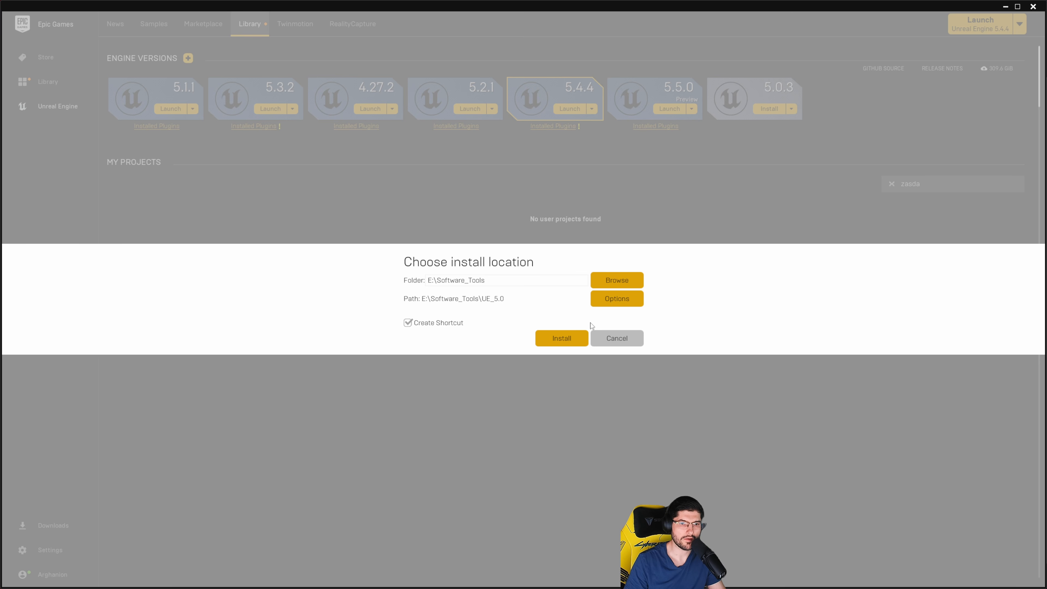
pyautogui.click(608, 301)
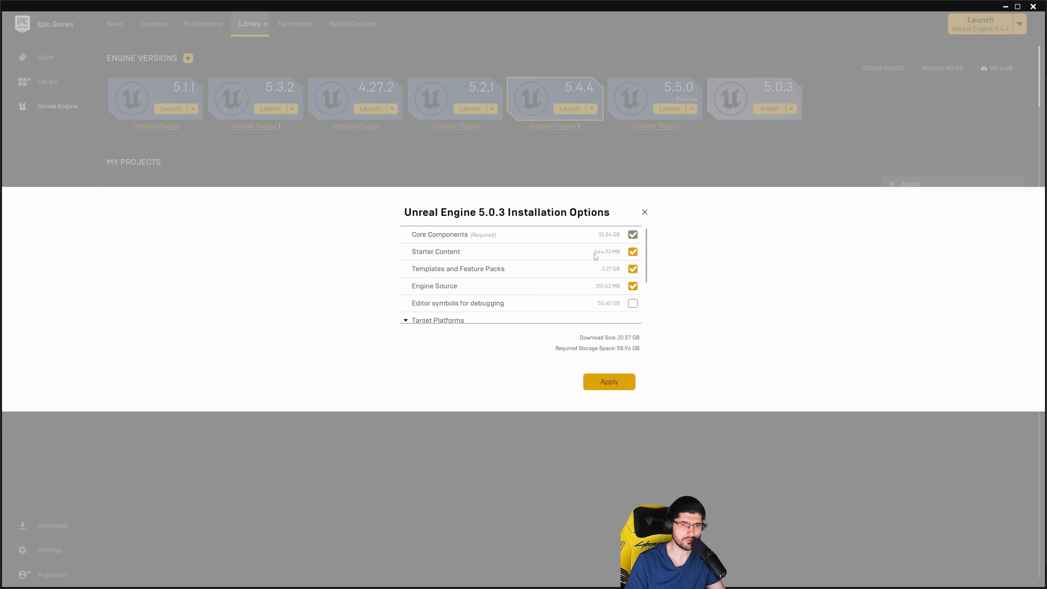
pyautogui.scroll(-5, 536, 293)
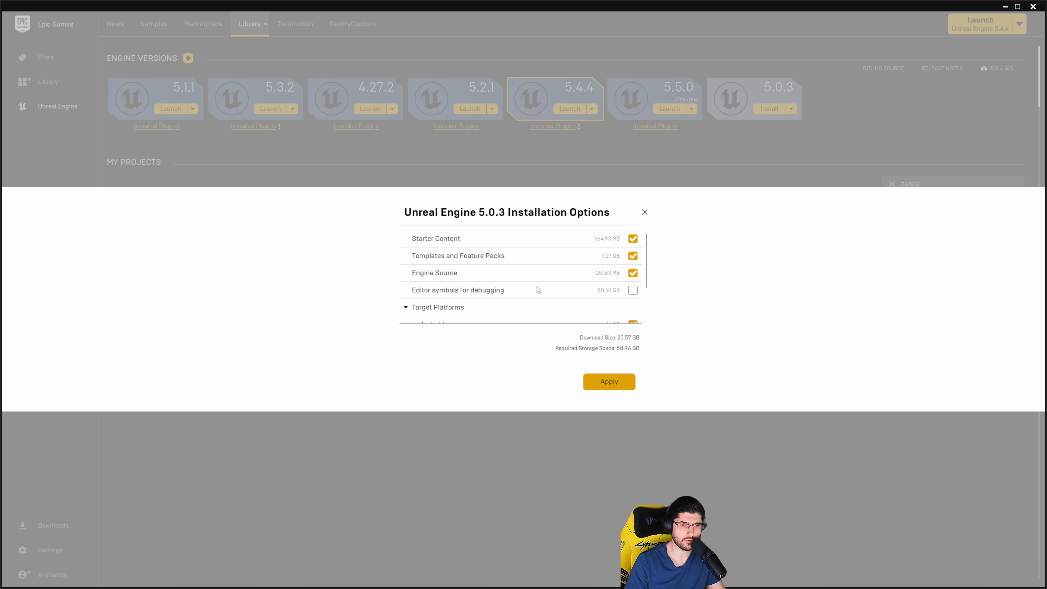
pyautogui.scroll(-1, 536, 297)
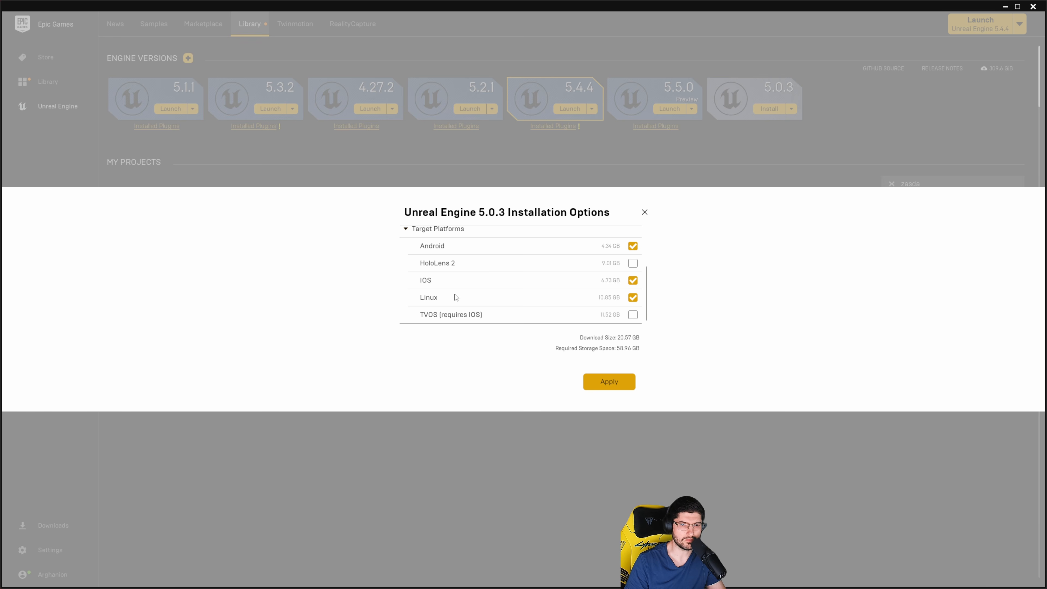
pyautogui.scroll(-1, 457, 296)
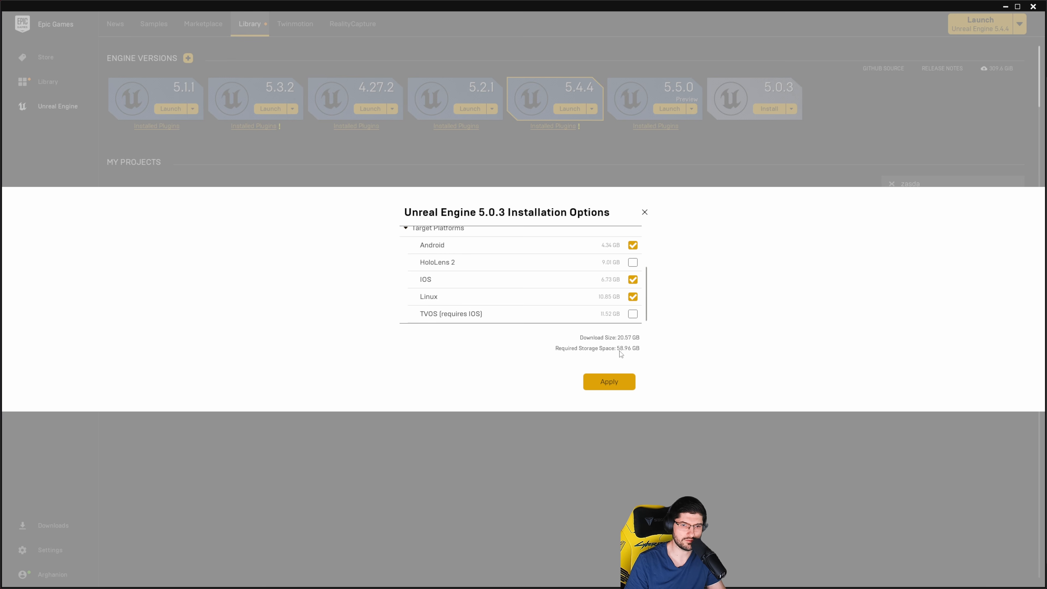
# Step: Deselect the Linux, IOS and Android target platforms in the Unreal Engine 5.0.3 installation options
pyautogui.click(633, 297)
pyautogui.click(633, 280)
pyautogui.click(633, 246)
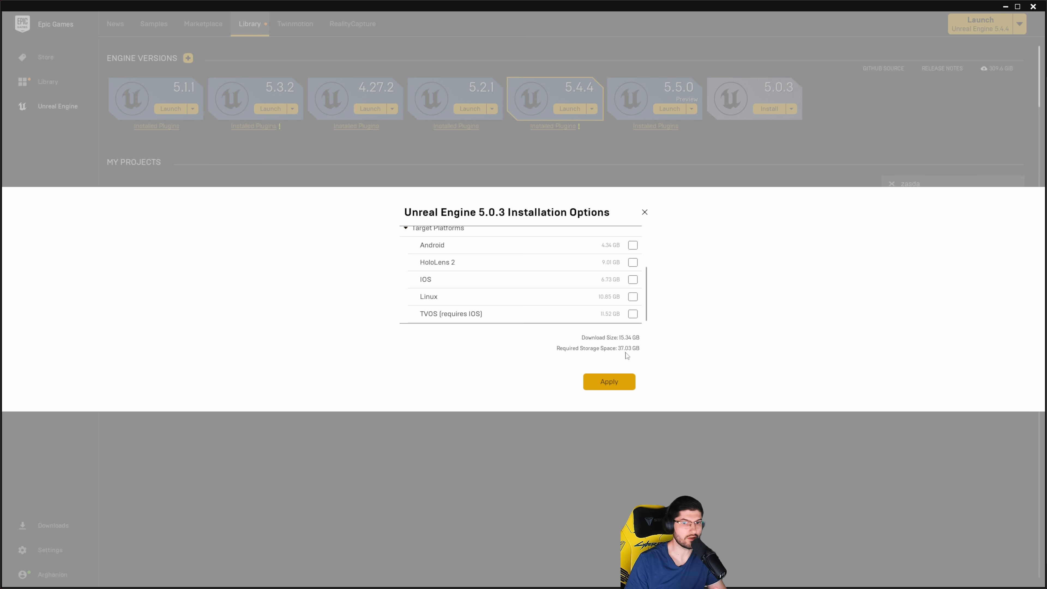
pyautogui.click(633, 246)
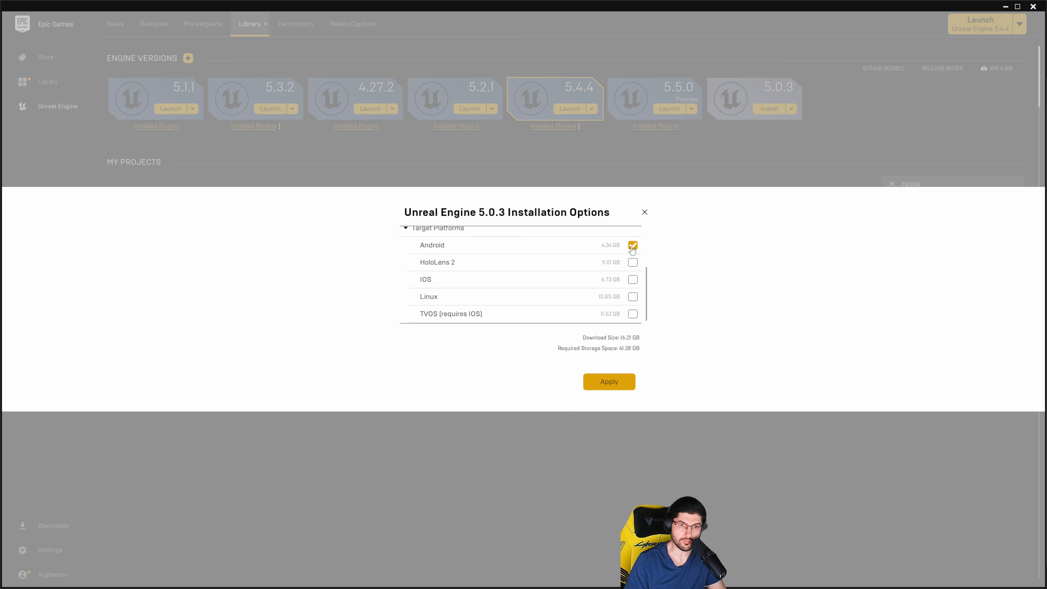
pyautogui.click(633, 246)
# Step: Cancel the Unreal Engine 5.0.3 installation after rechecking its options, and remove its engine slot
pyautogui.scroll(5, 561, 288)
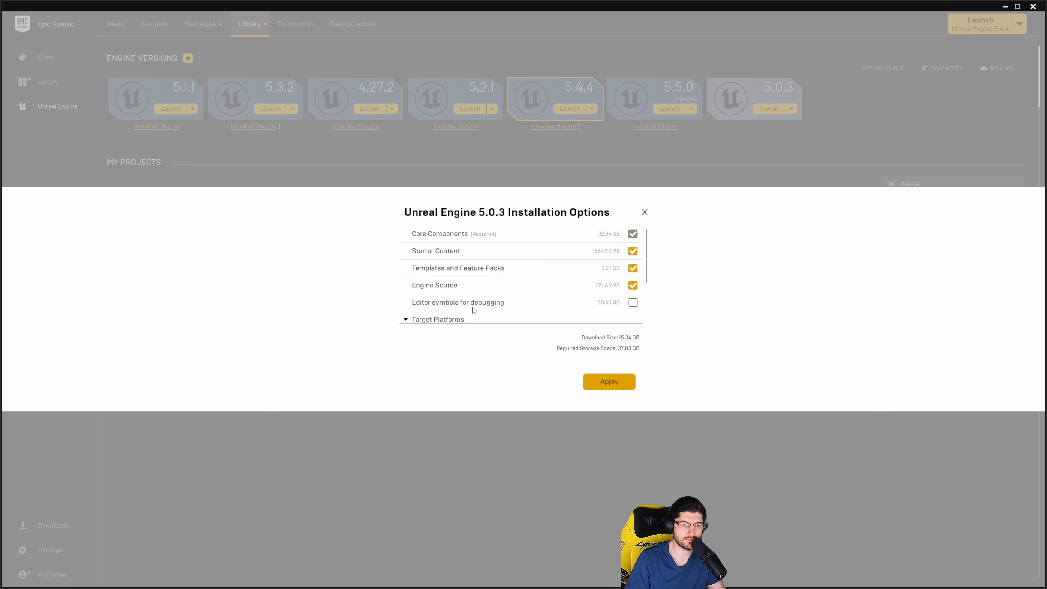
pyautogui.scroll(-1, 475, 308)
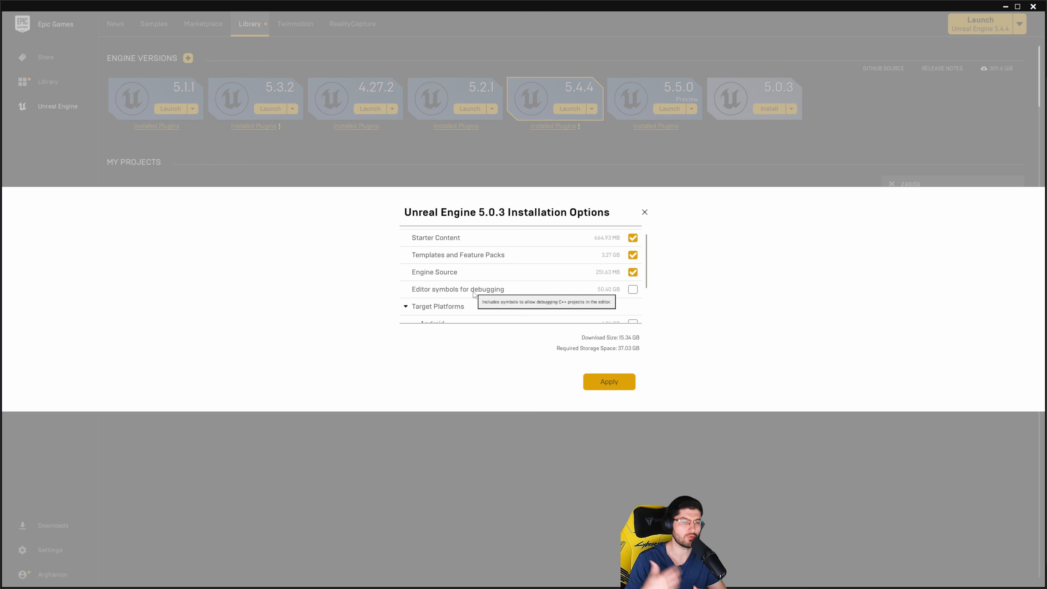
pyautogui.scroll(-5, 476, 295)
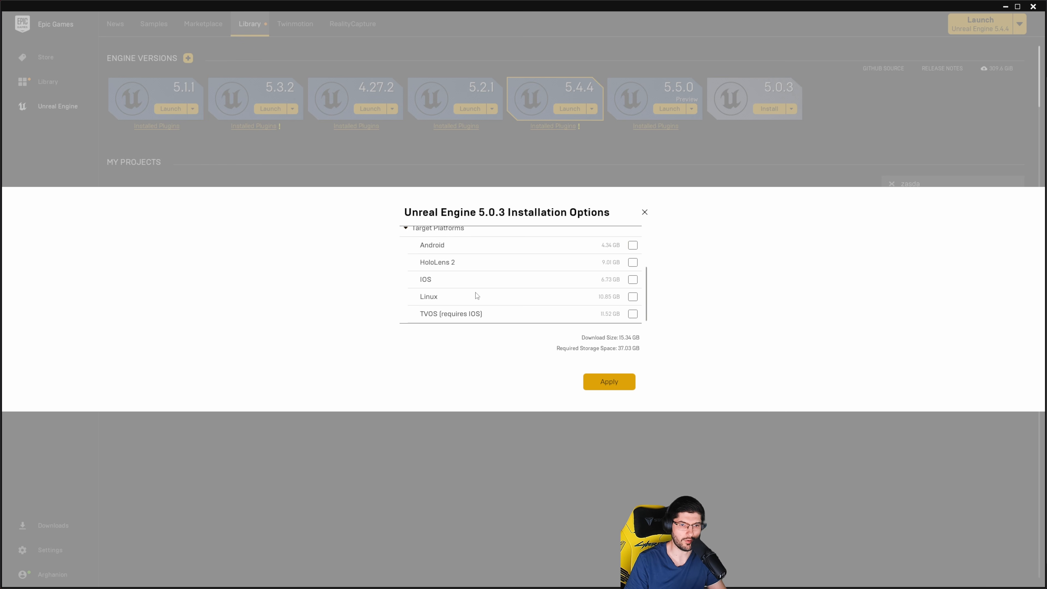
pyautogui.scroll(5, 519, 286)
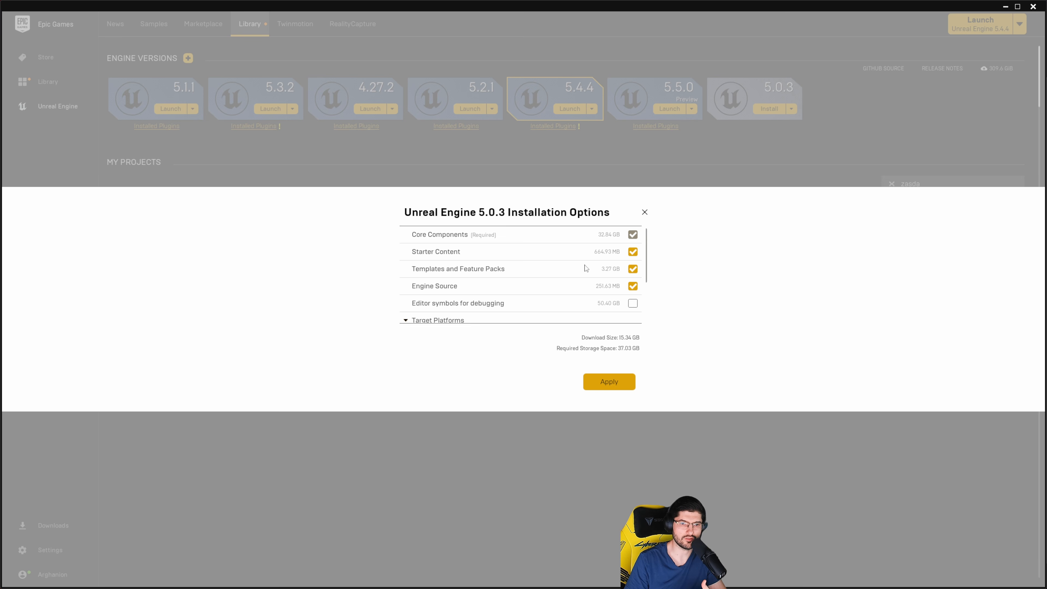
pyautogui.scroll(-1, 537, 277)
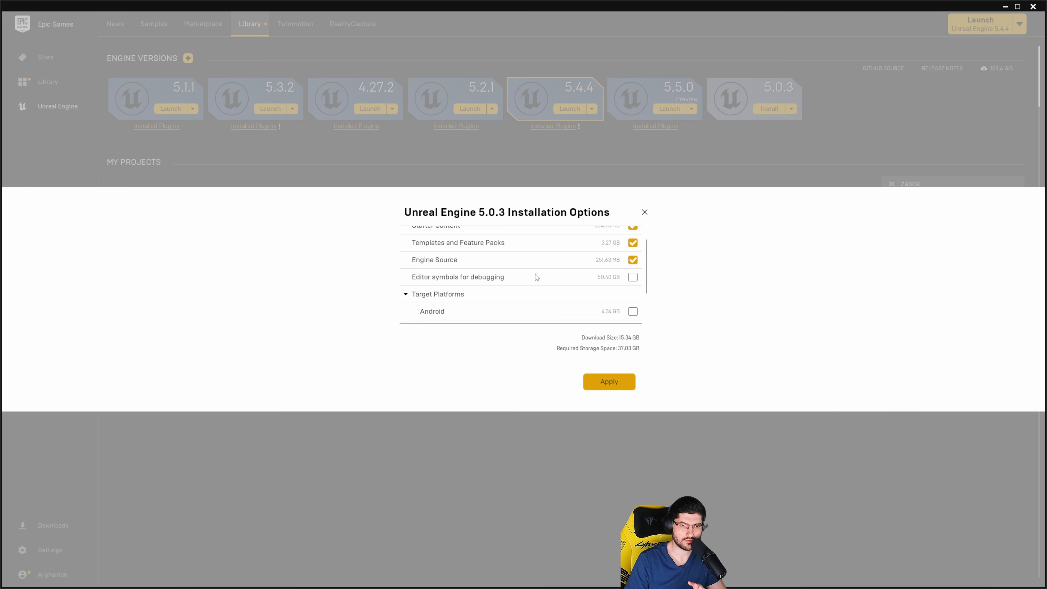
pyautogui.scroll(-4, 537, 277)
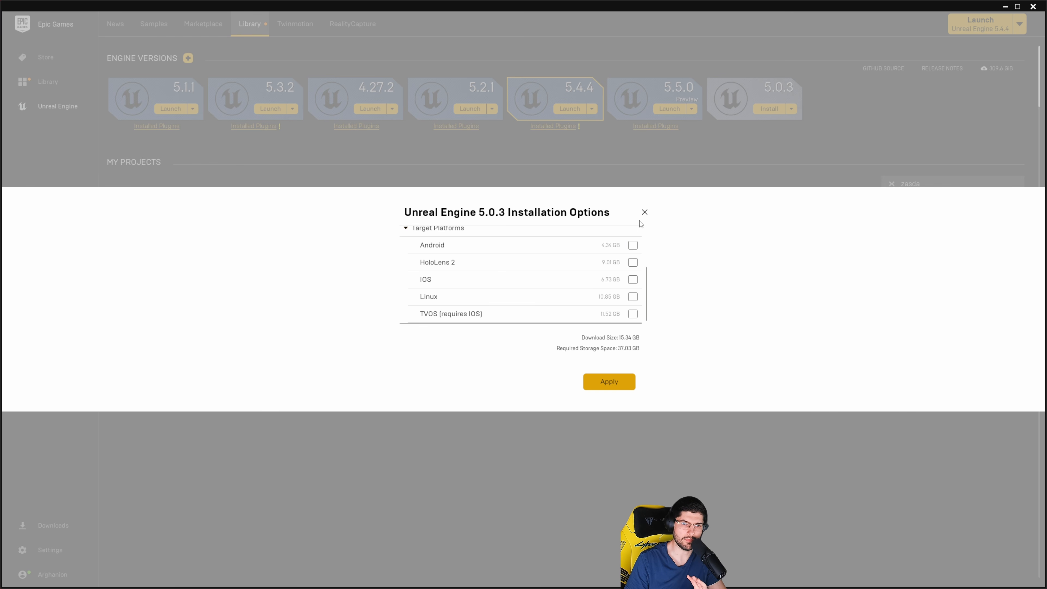
pyautogui.click(644, 213)
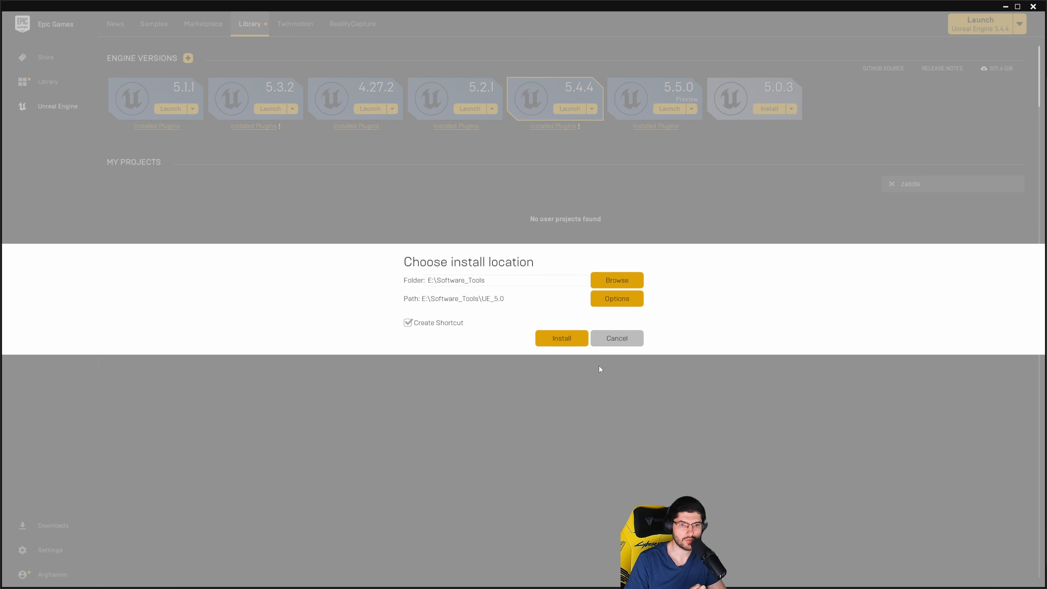
pyautogui.click(617, 338)
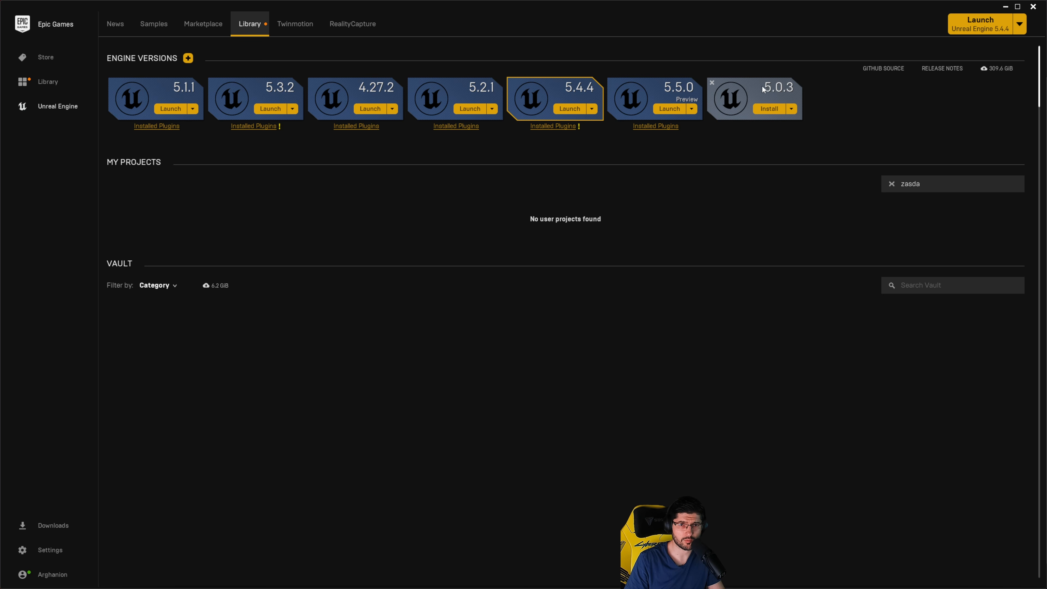
pyautogui.click(712, 83)
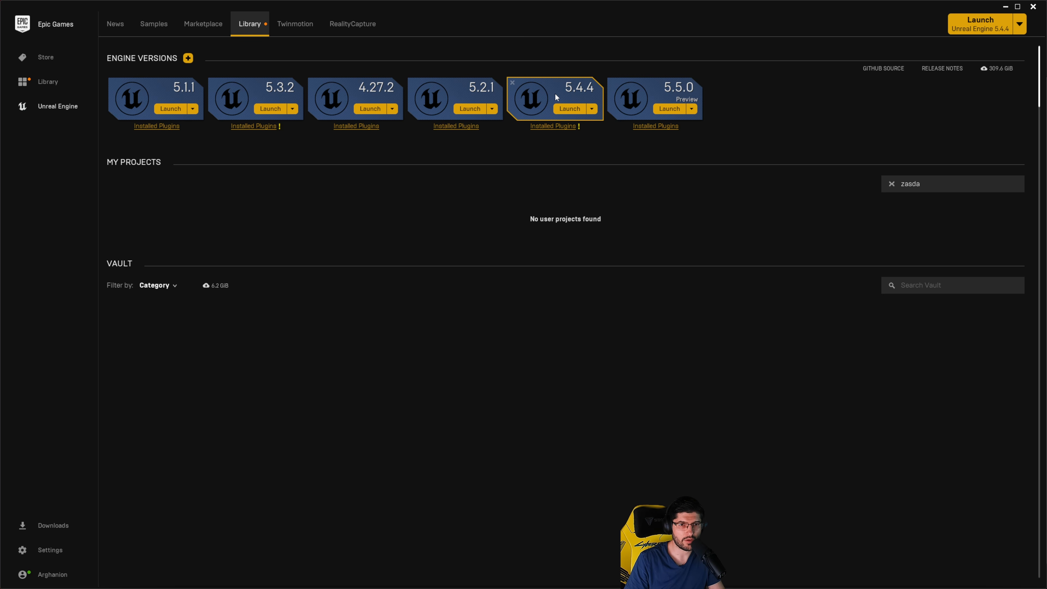
# Step: Launch Unreal Engine 5.4.4 and preview the Games templates, including First Person, Third Person, Top Down, Handheld AR, Virtual Reality and Vehicle
pyautogui.click(567, 110)
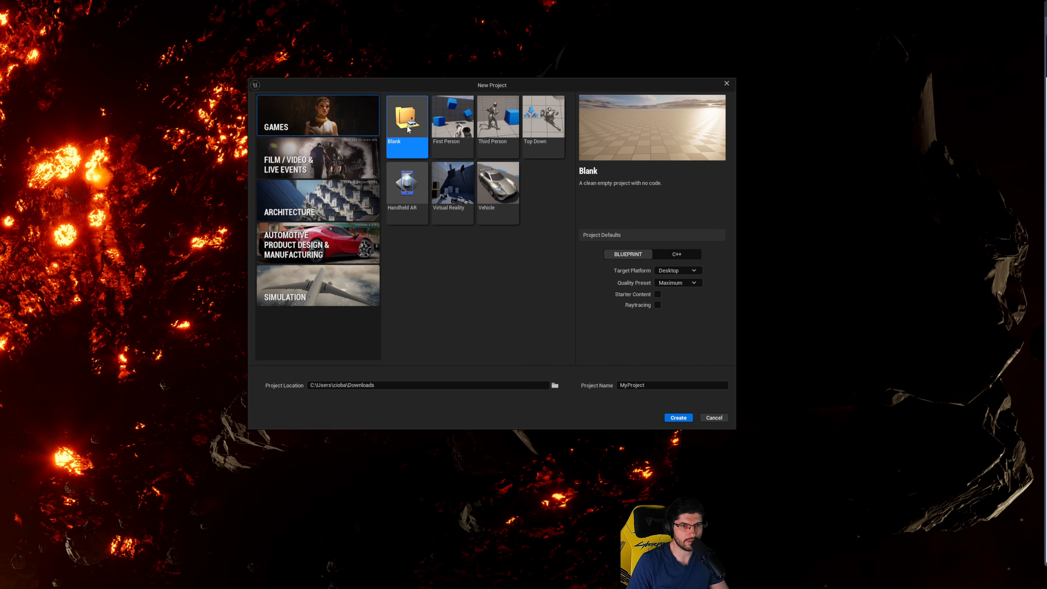
pyautogui.click(457, 128)
pyautogui.click(478, 116)
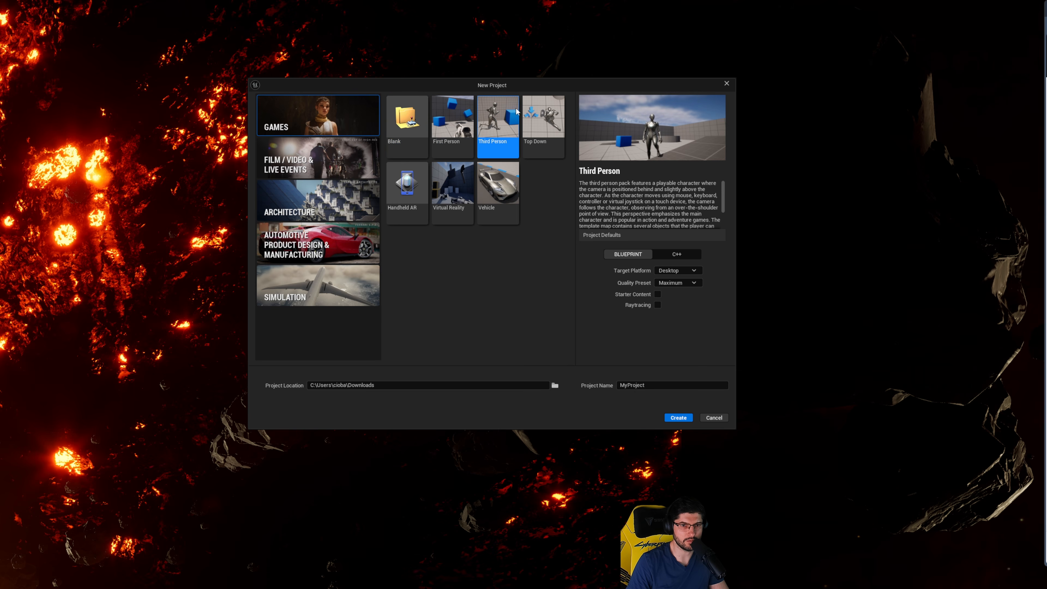
pyautogui.click(540, 113)
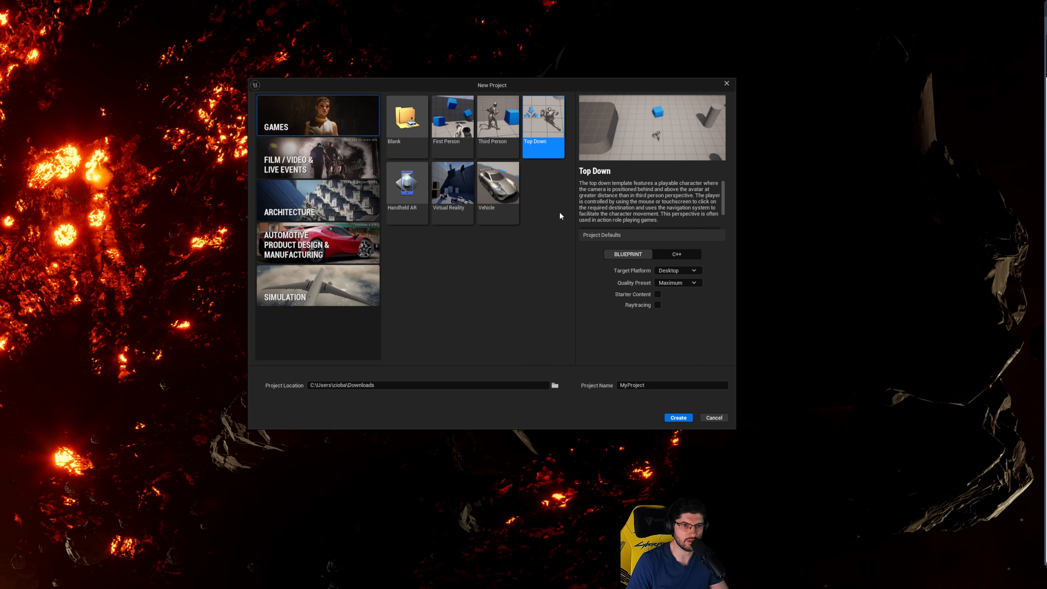
pyautogui.click(408, 191)
pyautogui.click(456, 194)
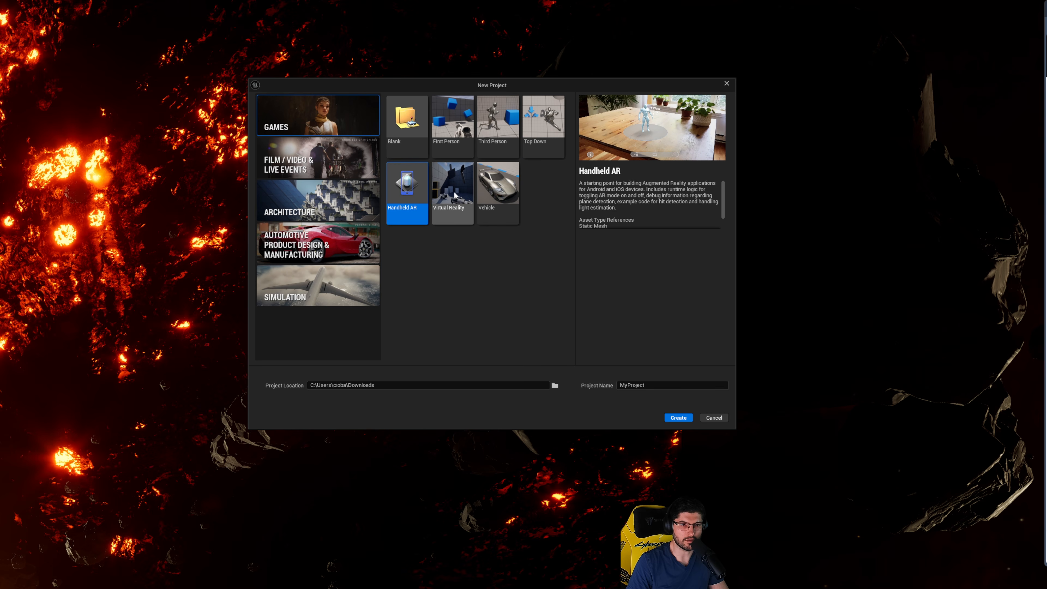
pyautogui.click(482, 195)
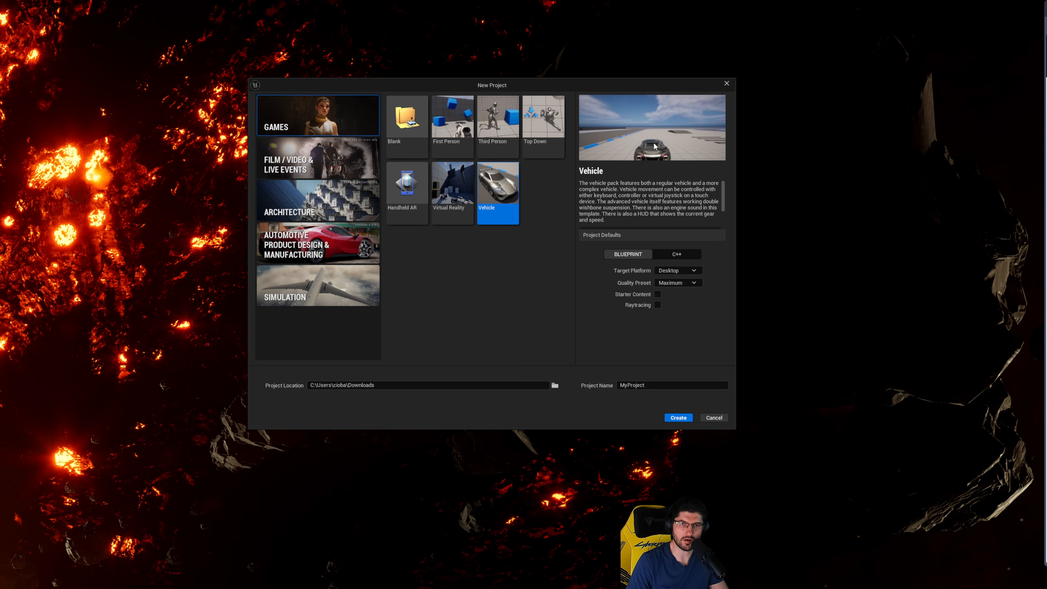
# Step: Preview the Film / Video & Live Events, Architecture, Simulation and Automotive template categories, including the Virtual Reality and Photo Studio templates
pyautogui.click(342, 153)
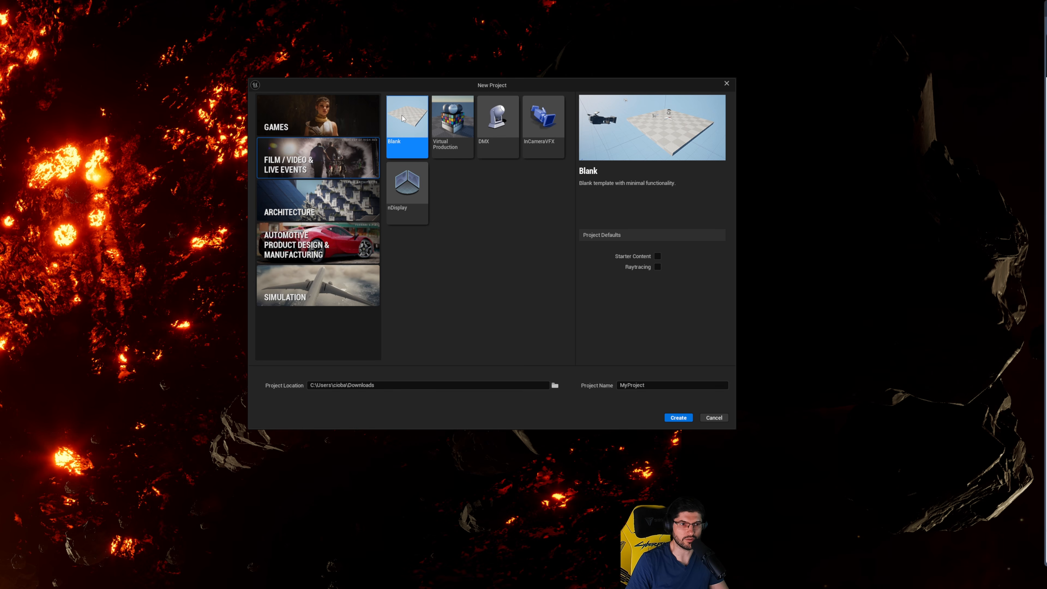
pyautogui.click(329, 227)
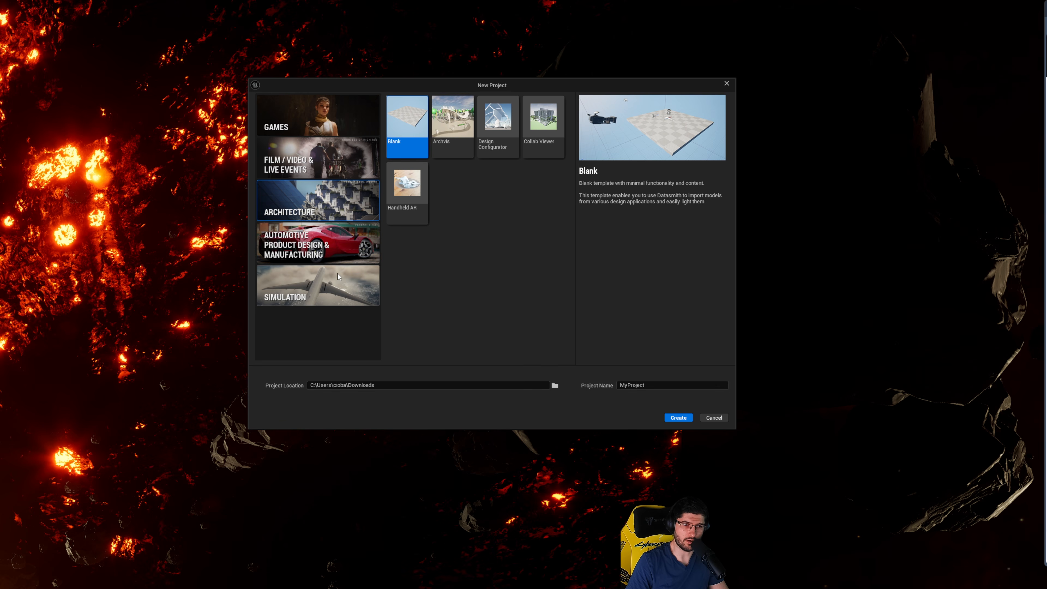
pyautogui.click(339, 276)
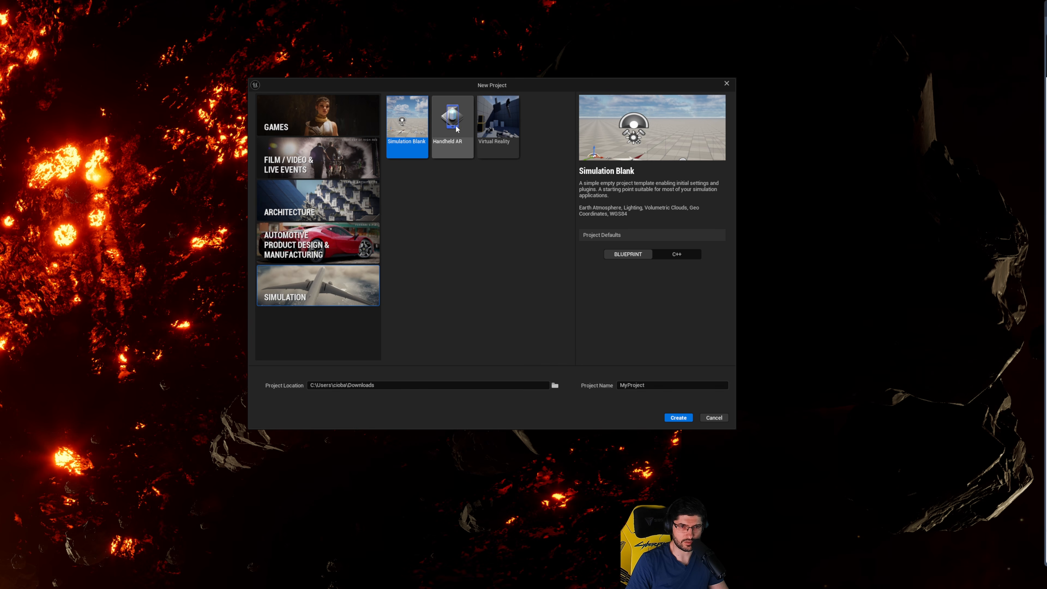
pyautogui.click(490, 128)
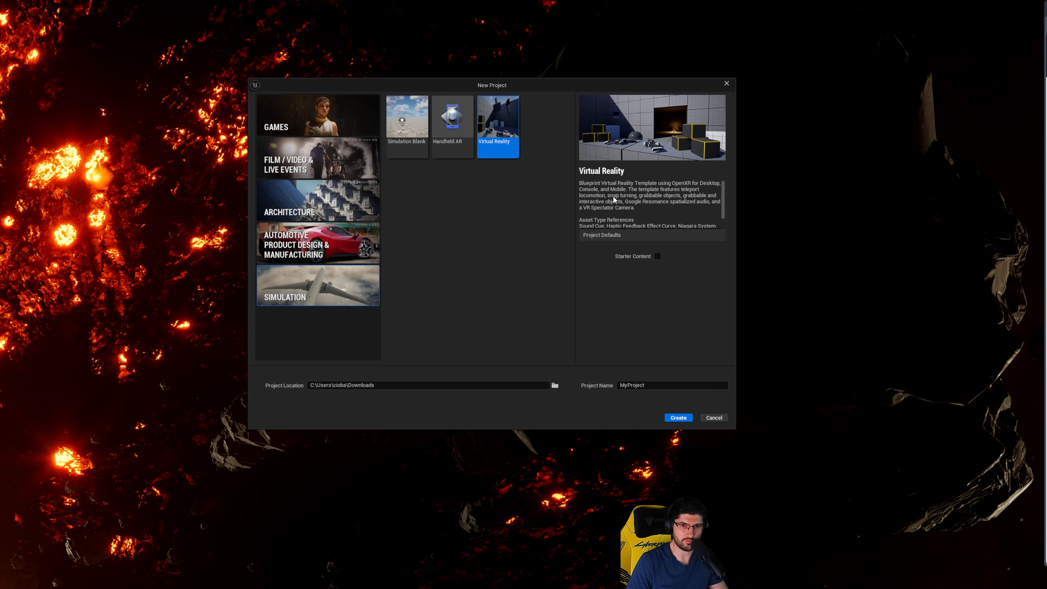
pyautogui.click(350, 242)
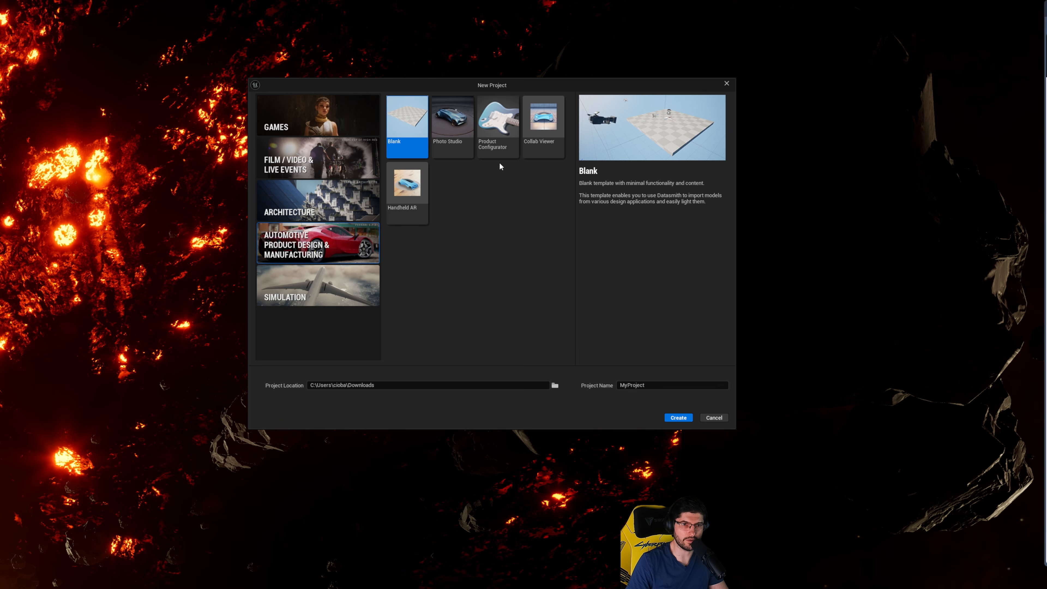
pyautogui.click(447, 120)
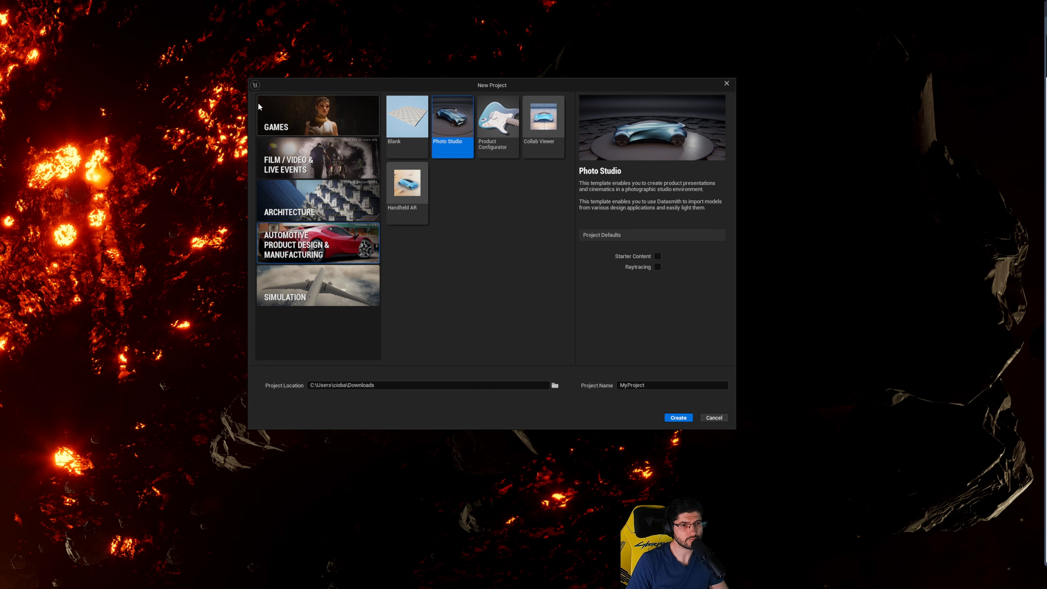
# Step: Choose the Blank template in the Games category and name the project Tutorial_Begginer
pyautogui.click(275, 113)
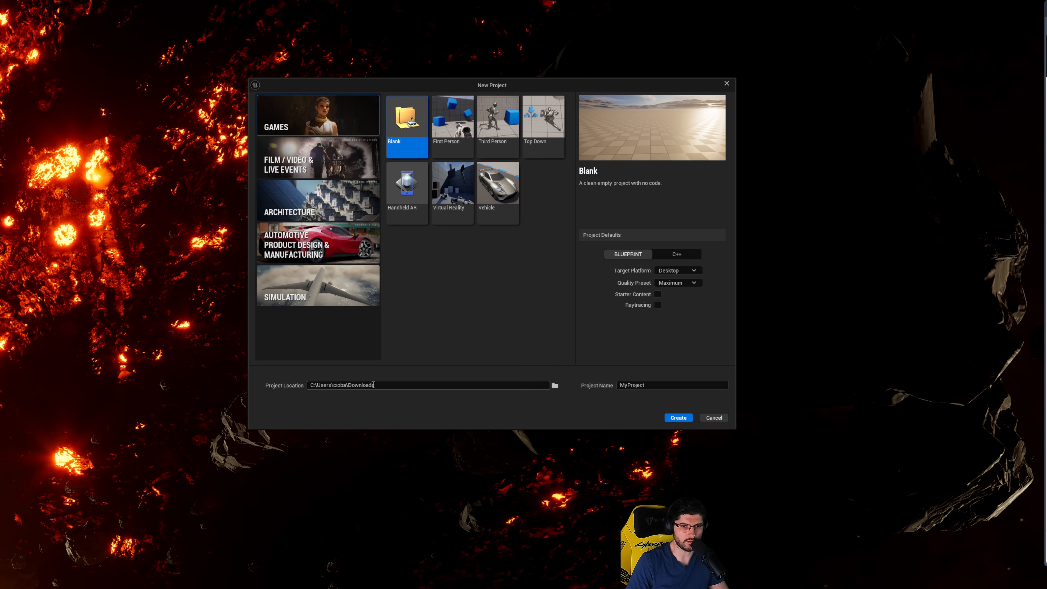
pyautogui.click(622, 385)
pyautogui.hotkey('ctrl', 'a')
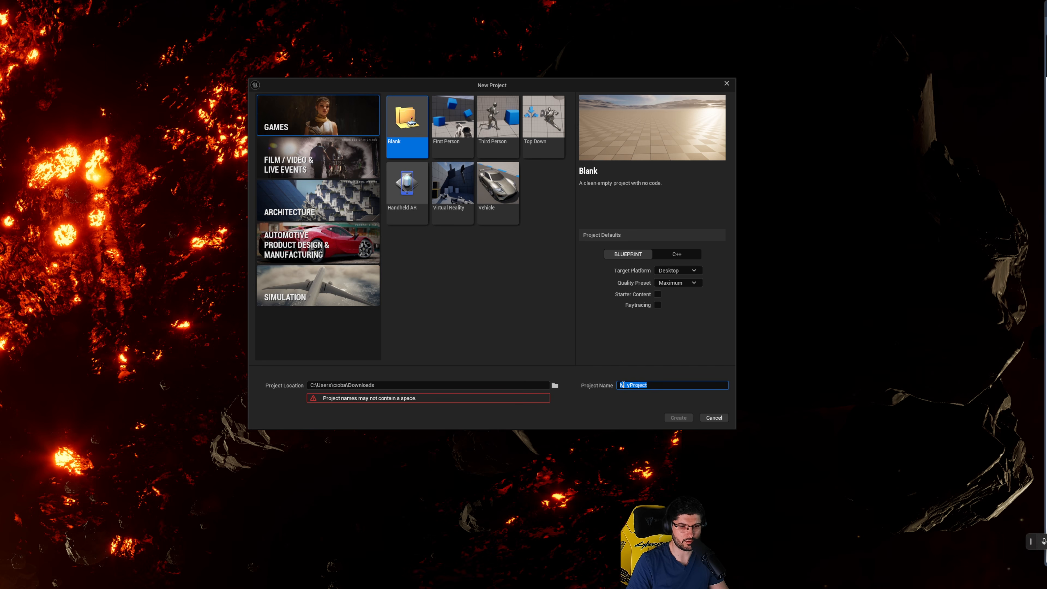
pyautogui.write('T')
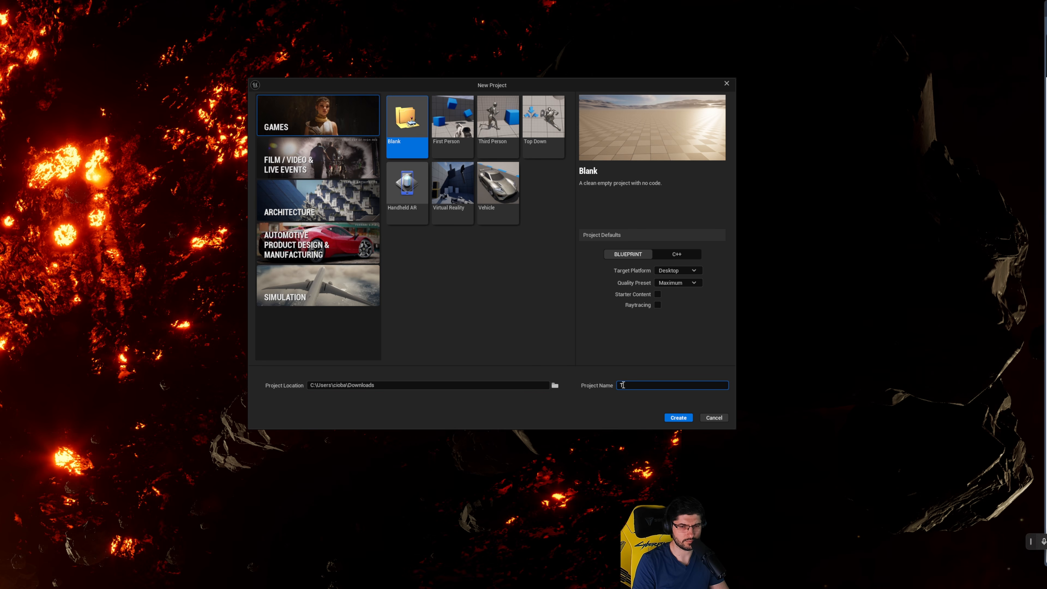
pyautogui.write('utorial_Begi')
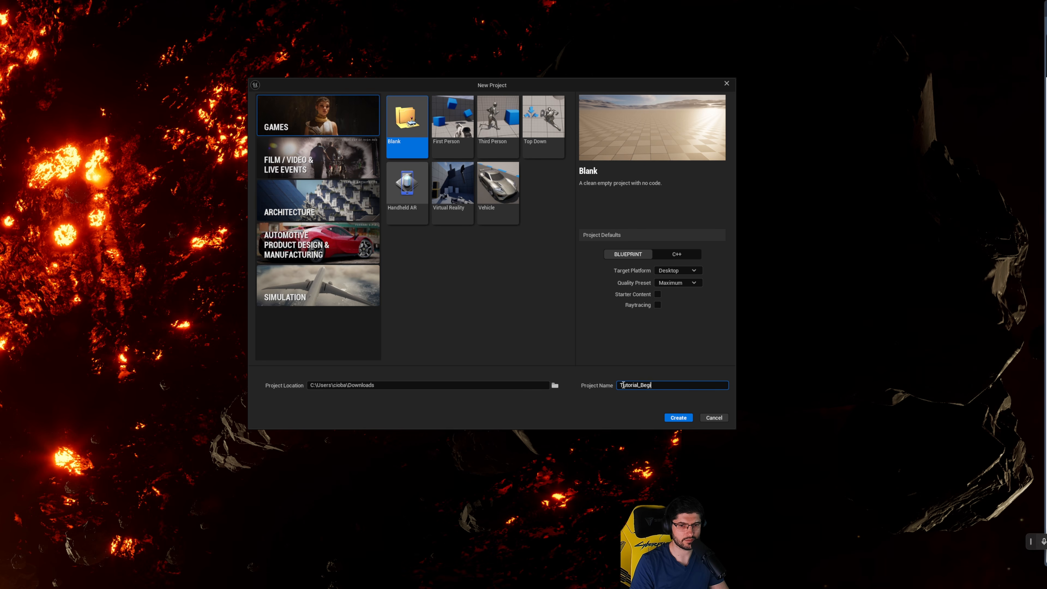
pyautogui.write('ginner')
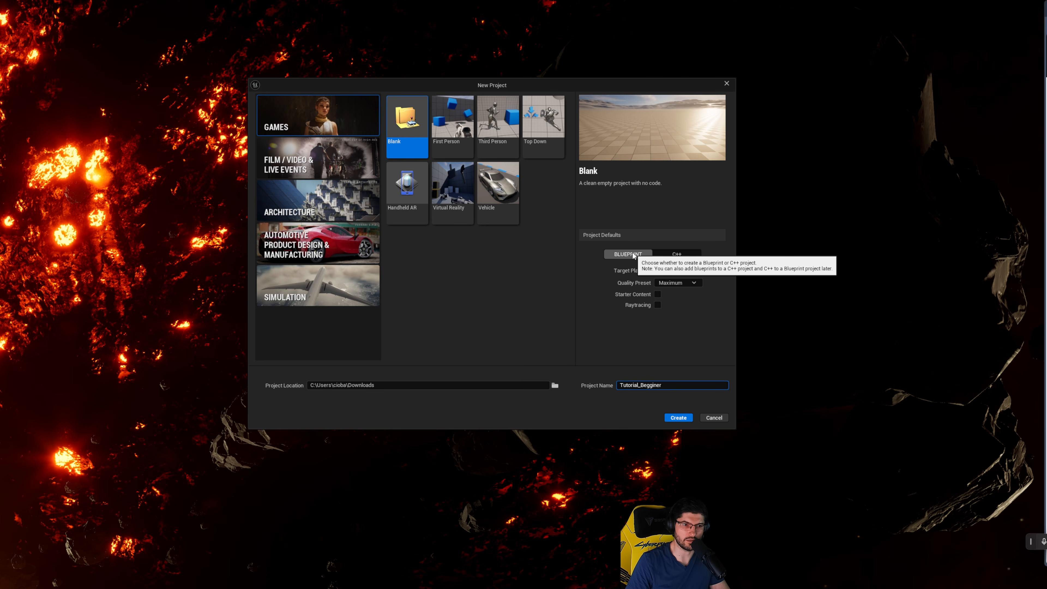
# Step: Try Mobile as the project's target platform and return it to Desktop
pyautogui.click(671, 273)
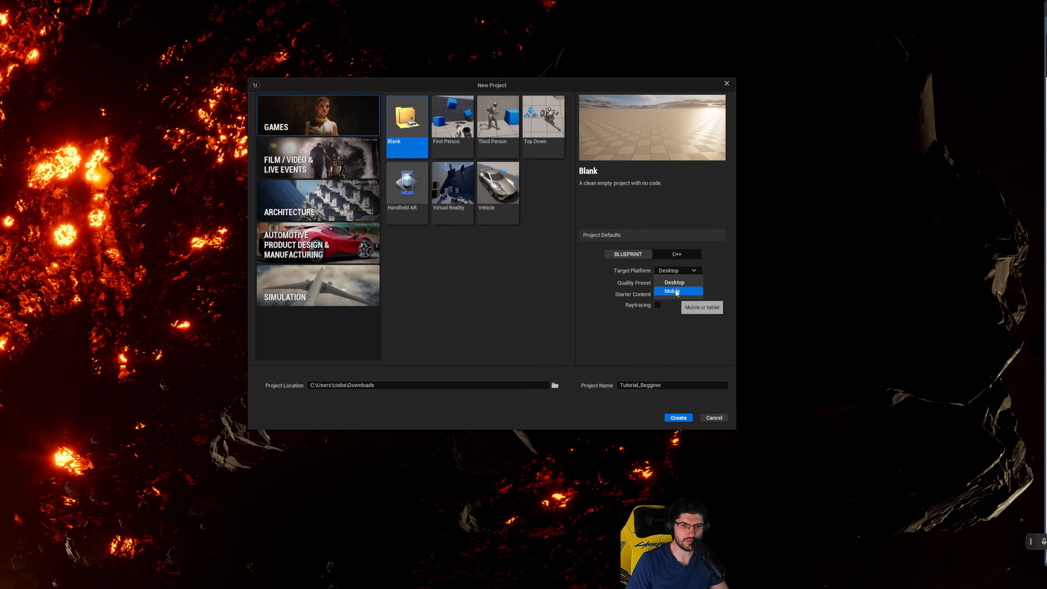
pyautogui.click(676, 283)
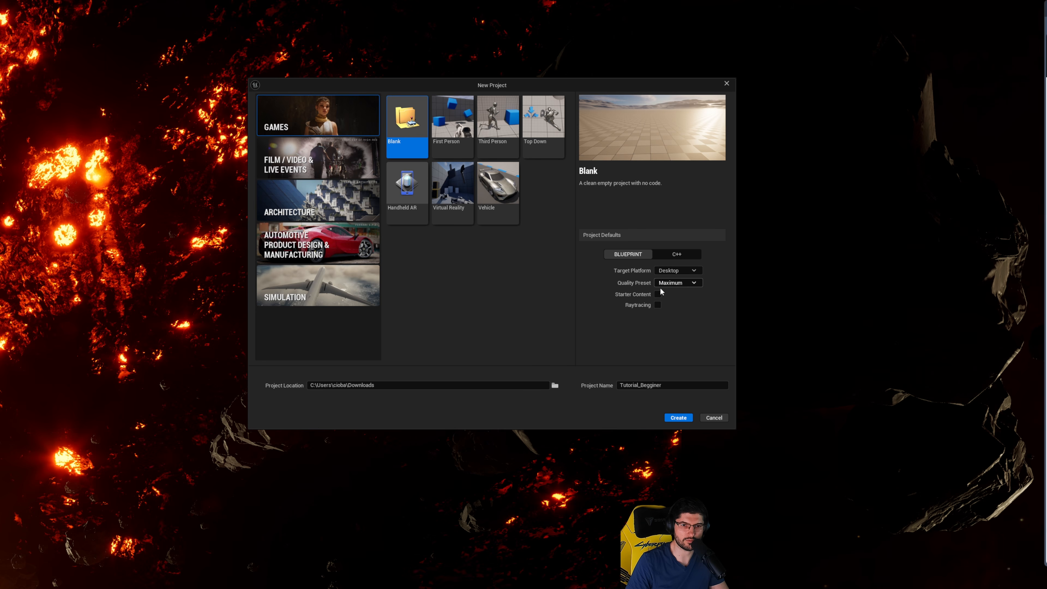
pyautogui.click(678, 270)
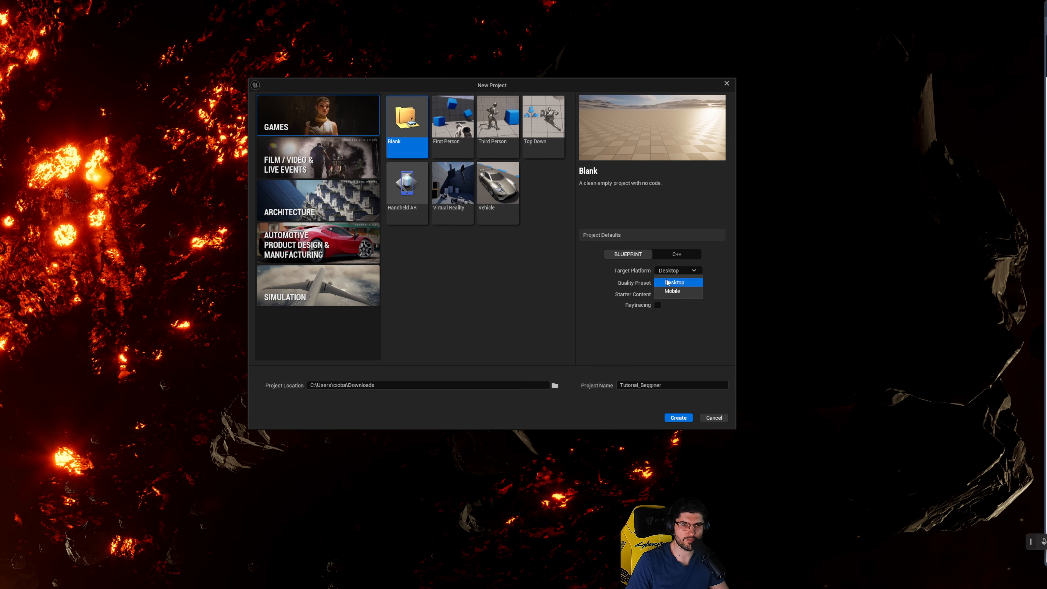
pyautogui.click(676, 291)
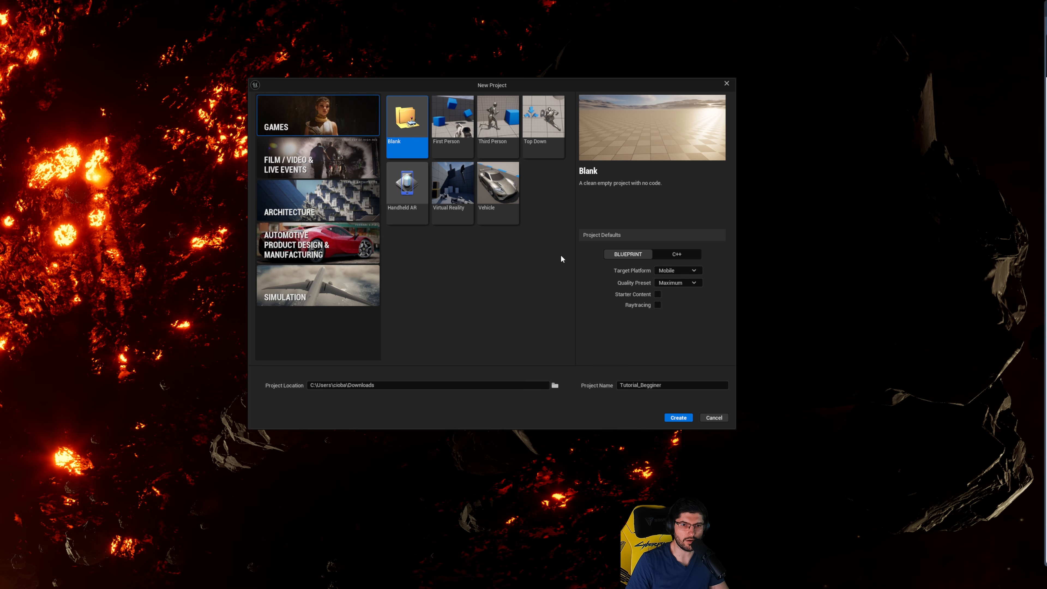
pyautogui.click(676, 270)
pyautogui.click(675, 283)
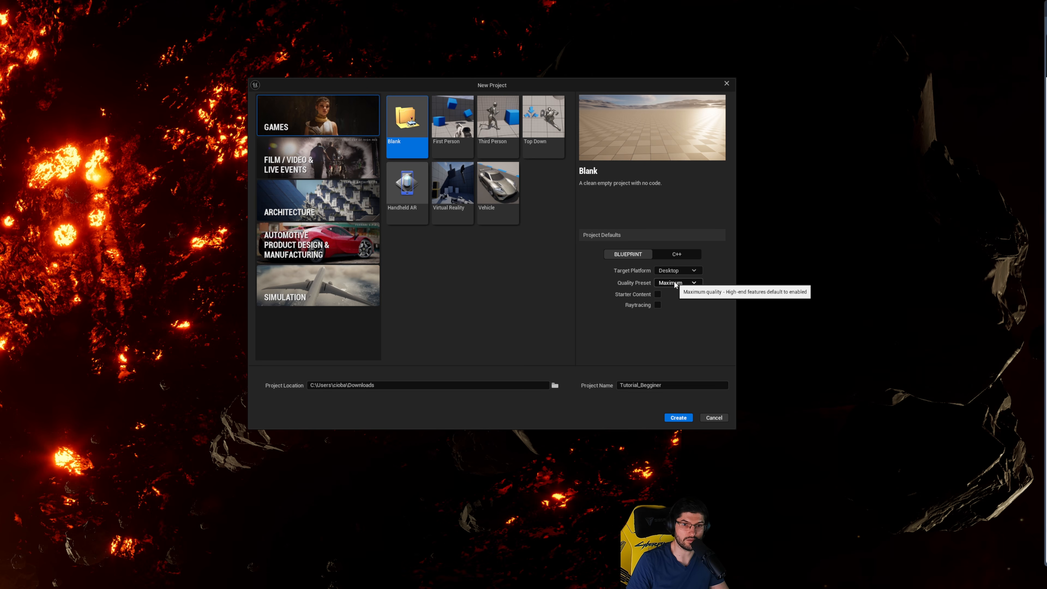
# Step: Keep the Maximum quality preset, enable Starter Content and create the project
pyautogui.click(668, 283)
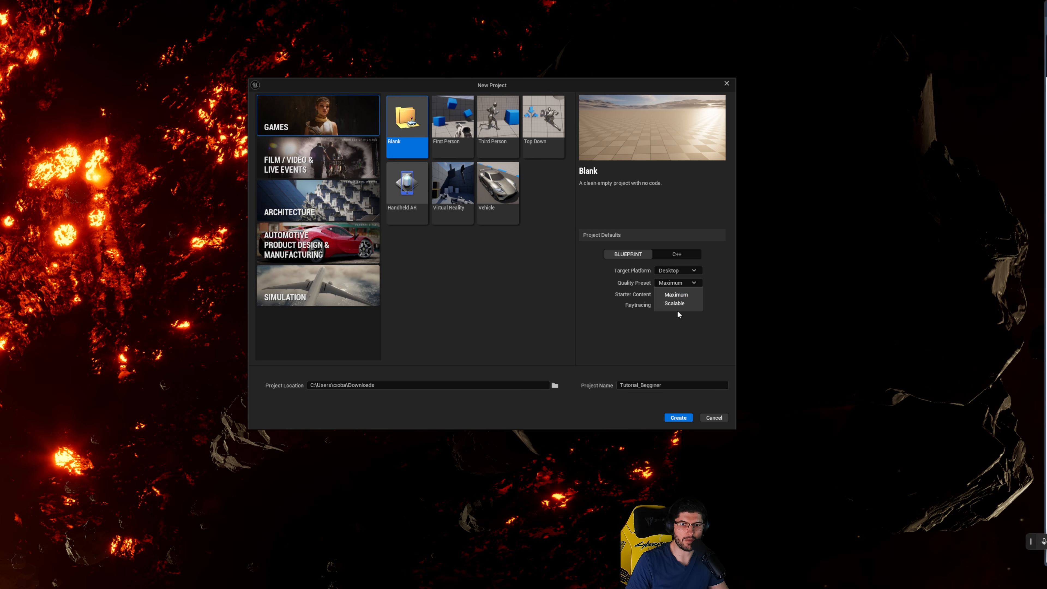
pyautogui.click(667, 294)
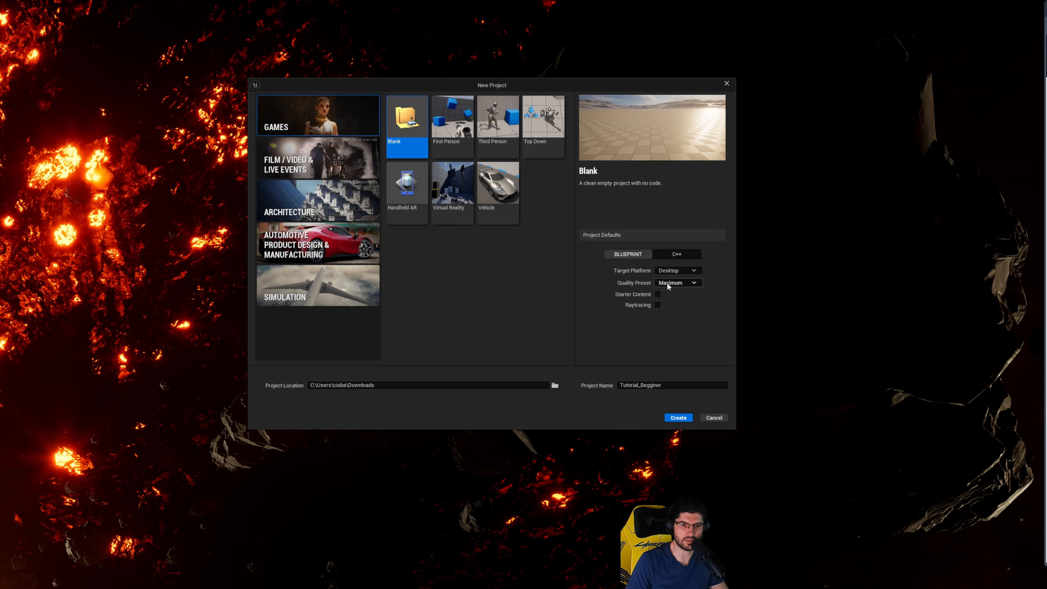
pyautogui.click(658, 294)
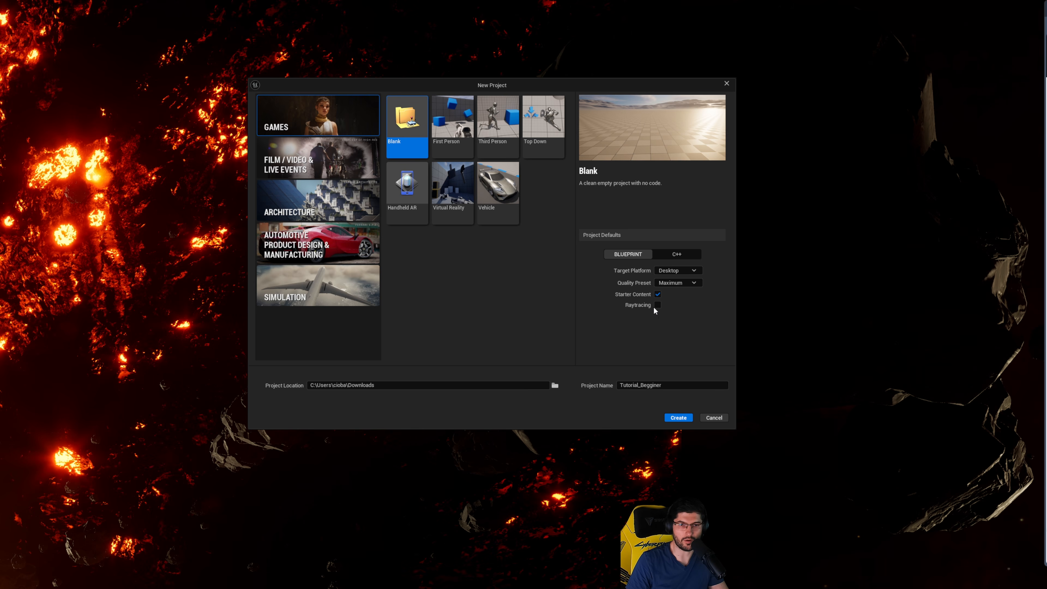
pyautogui.click(678, 418)
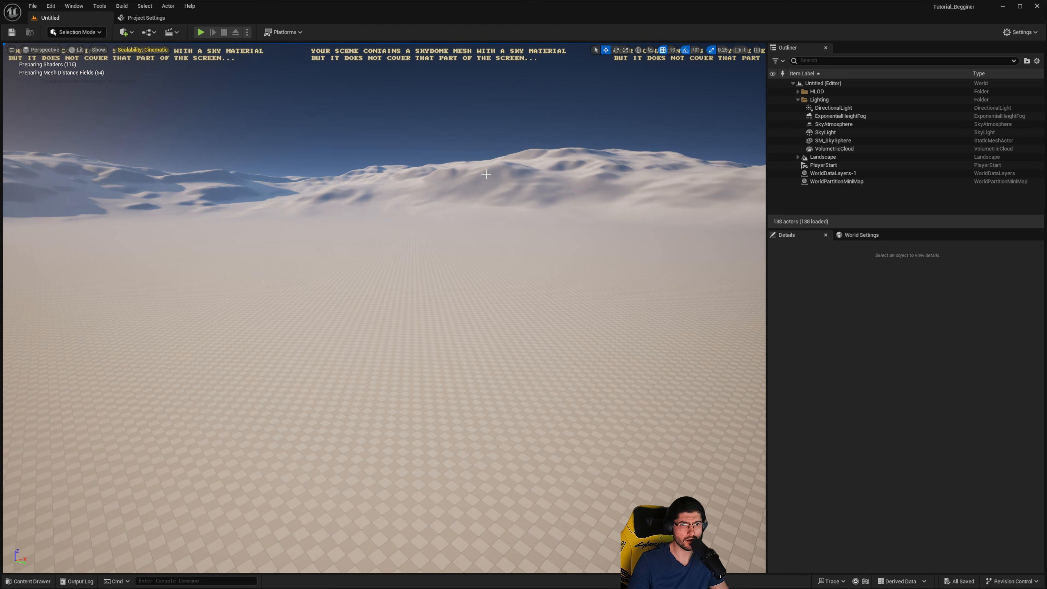
# Step: Look around the new level's desert terrain, mountains and sky in the perspective viewport
pyautogui.moveTo(484, 173); pyautogui.dragTo(439, 153, button='right')
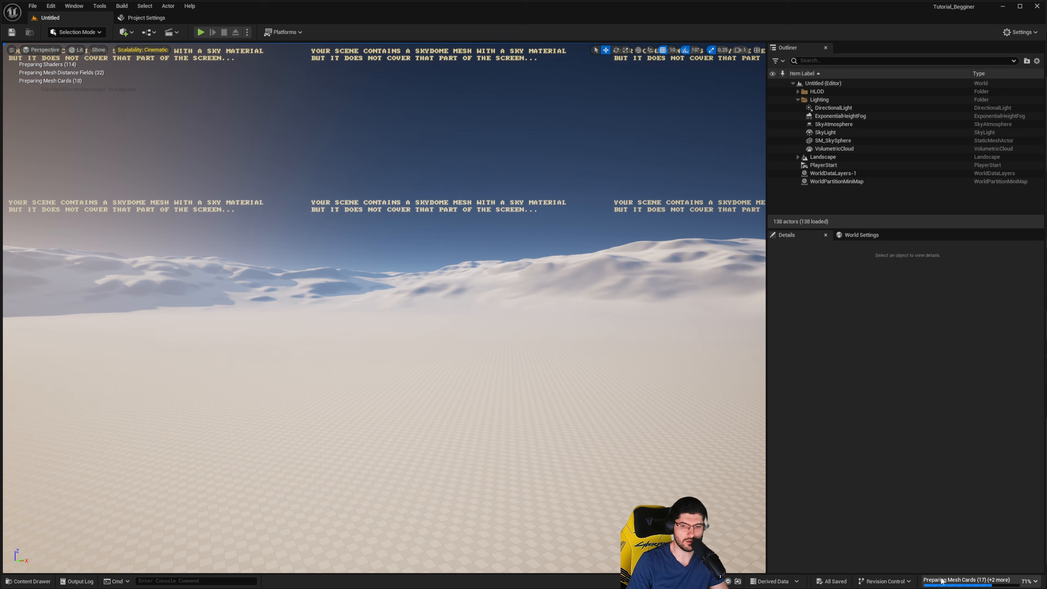
pyautogui.moveTo(490, 300); pyautogui.dragTo(400, 300, button='right')
pyautogui.moveTo(491, 300); pyautogui.dragTo(610, 300, button='right')
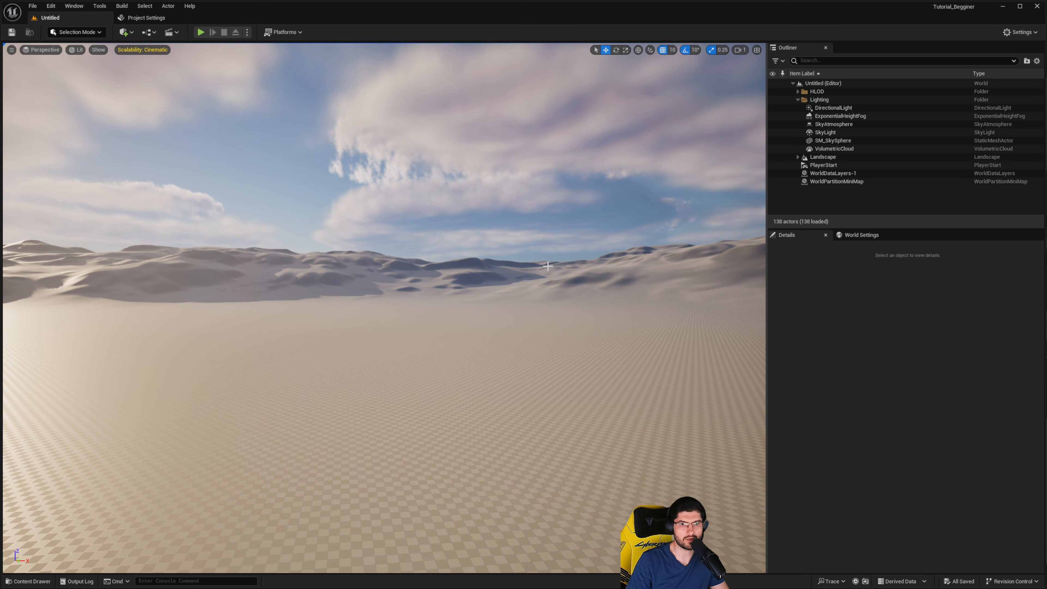
pyautogui.moveTo(548, 266)
pyautogui.mouseDown(button='right')
pyautogui.moveTo(536, 173)
pyautogui.moveTo(536, 243)
pyautogui.moveTo(532, 198)
pyautogui.moveTo(517, 202)
pyautogui.moveTo(514, 231)
pyautogui.moveTo(511, 216)
pyautogui.moveTo(484, 211)
pyautogui.moveTo(516, 221)
pyautogui.moveTo(513, 274)
pyautogui.moveTo(544, 252)
pyautogui.mouseUp(button='right')
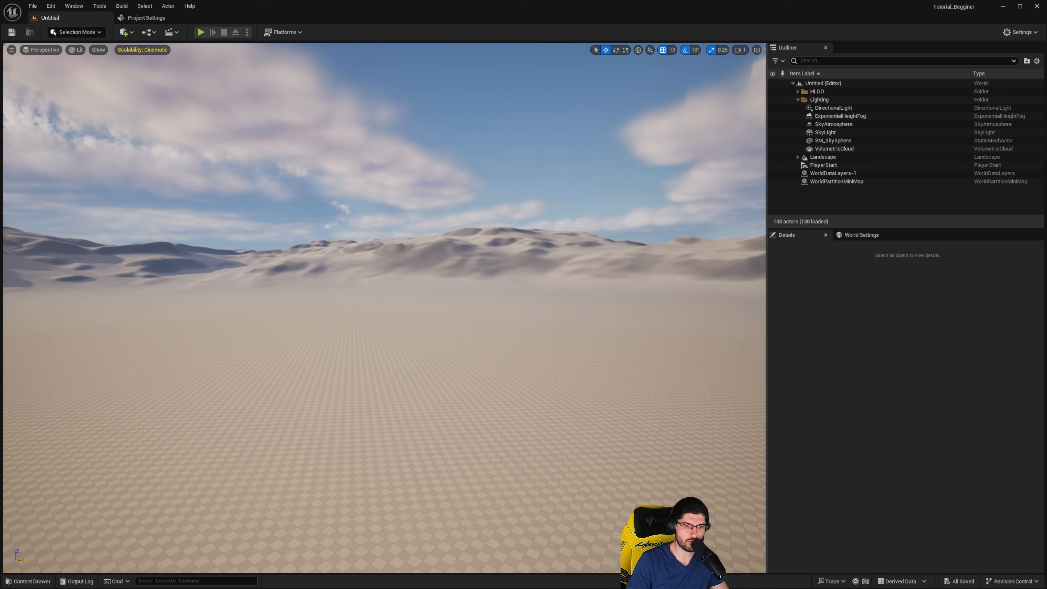
pyautogui.moveTo(543, 252); pyautogui.dragTo(519, 255, button='right')
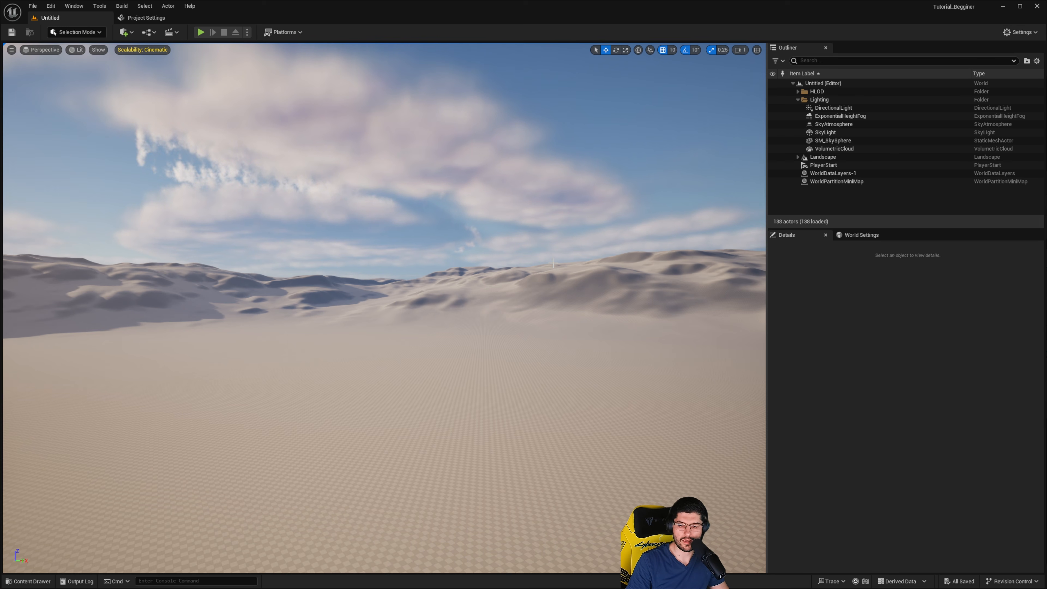
pyautogui.moveTo(519, 255); pyautogui.dragTo(672, 262, button='right')
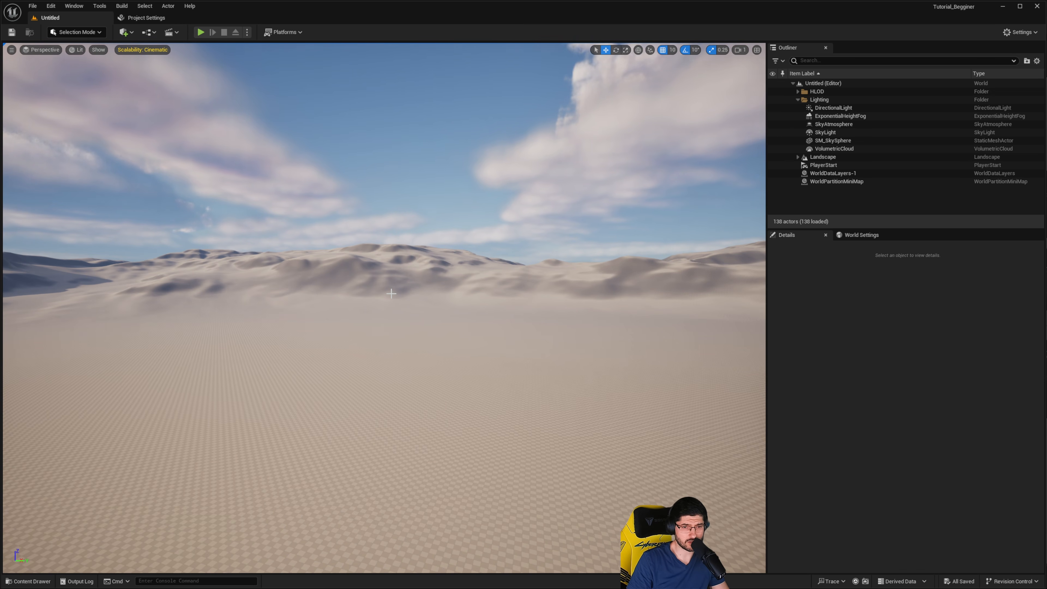
pyautogui.moveTo(391, 293); pyautogui.dragTo(392, 326, button='right')
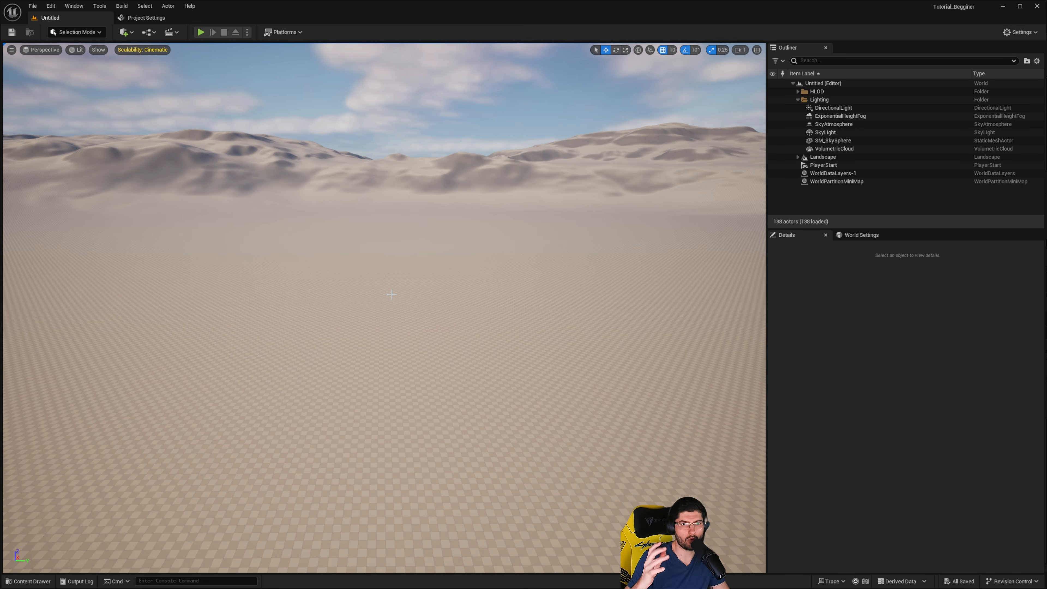
pyautogui.moveTo(312, 150); pyautogui.dragTo(247, 193, button='right')
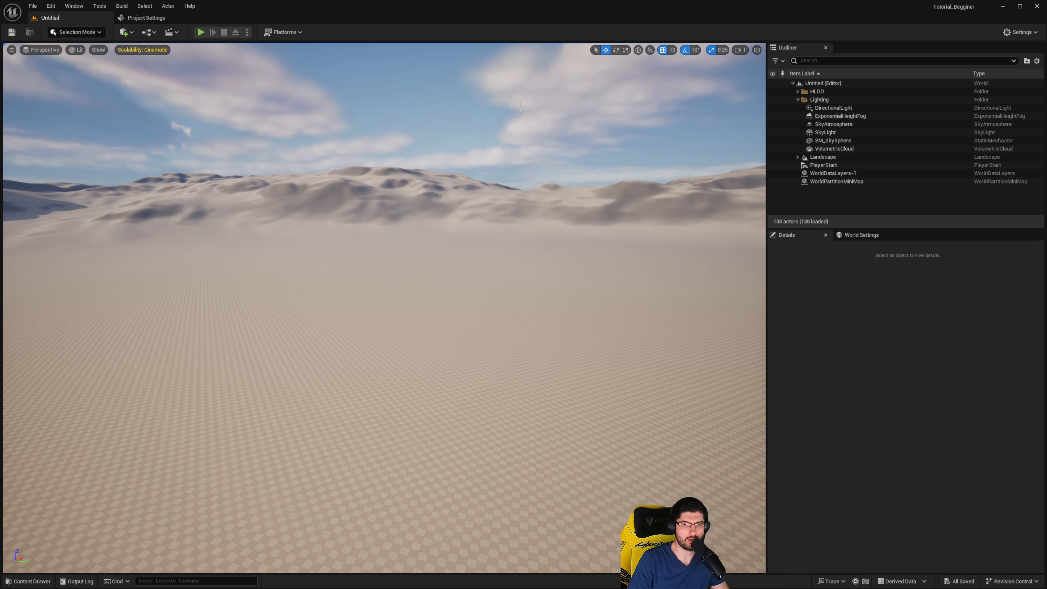
pyautogui.moveTo(520, 107); pyautogui.dragTo(474, 108, button='right')
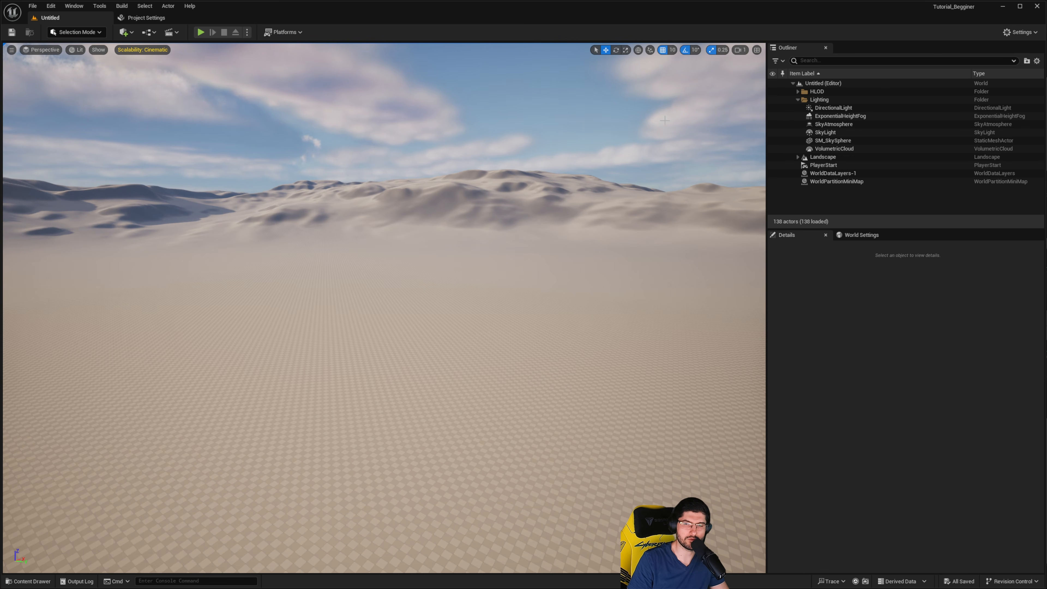
# Step: Raise the viewport camera speed to 4 while flying forward over the terrain, checking the camera speed settings
pyautogui.click(743, 50)
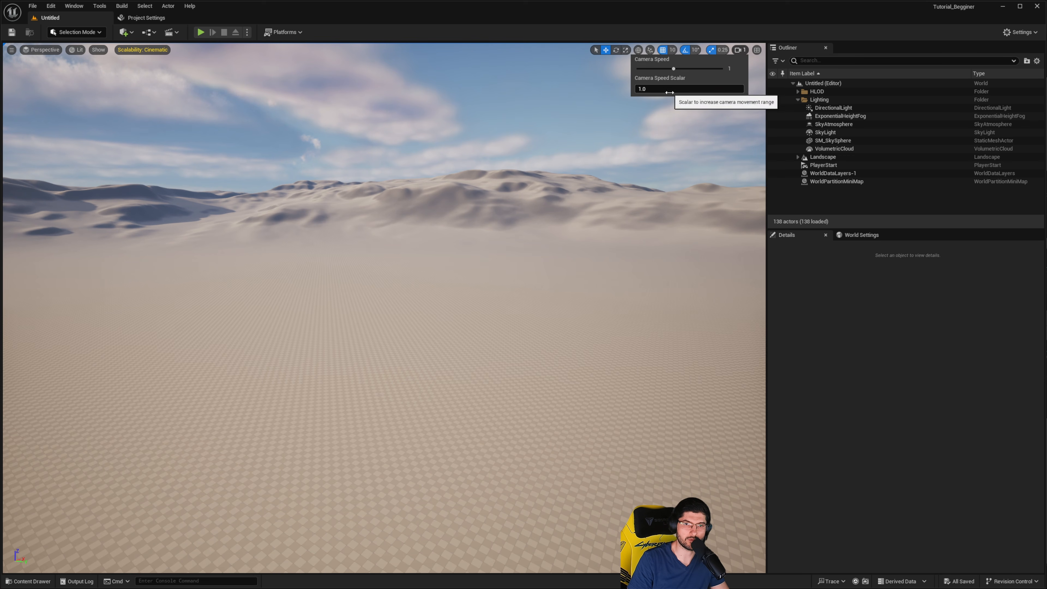
pyautogui.moveTo(461, 208); pyautogui.dragTo(445, 209, button='right')
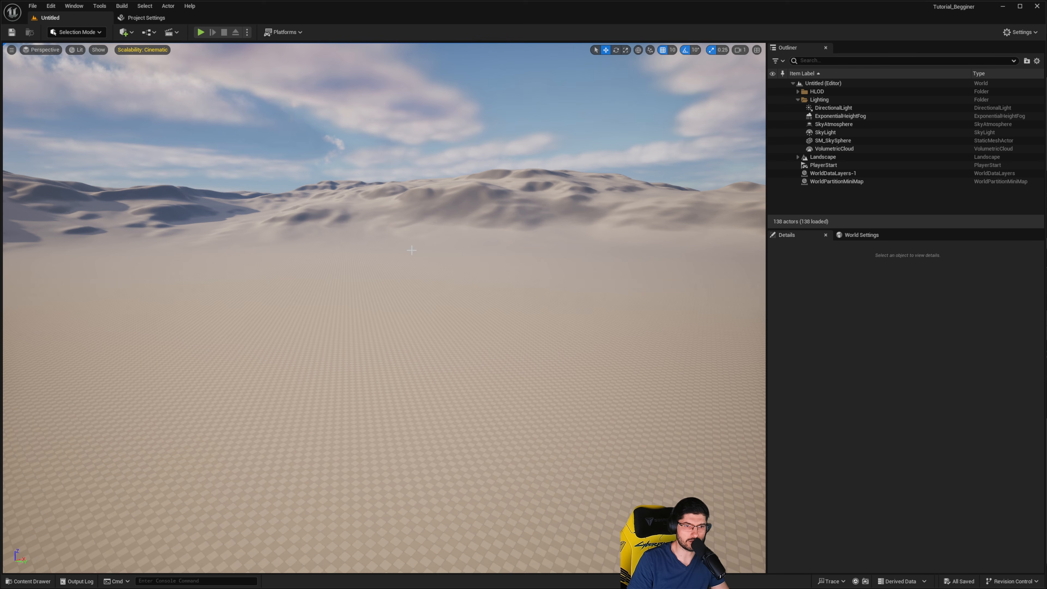
pyautogui.moveTo(408, 209); pyautogui.dragTo(419, 177, button='right')
pyautogui.scroll(2, 422, 181)
pyautogui.press('w')
pyautogui.scroll(3, 420, 179)
pyautogui.click(742, 49)
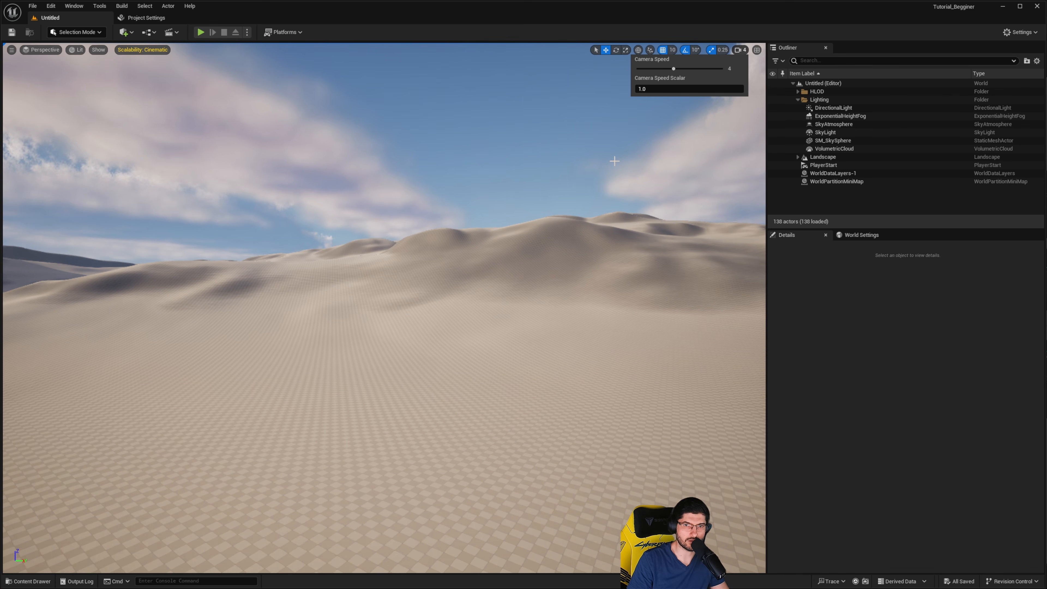
# Step: Raise the camera speed to 10, fly back and forth over the terrain, and lower the speed to 6
pyautogui.moveTo(615, 161); pyautogui.dragTo(655, 156, button='right')
pyautogui.scroll(2, 612, 159)
pyautogui.scroll(2, 604, 157)
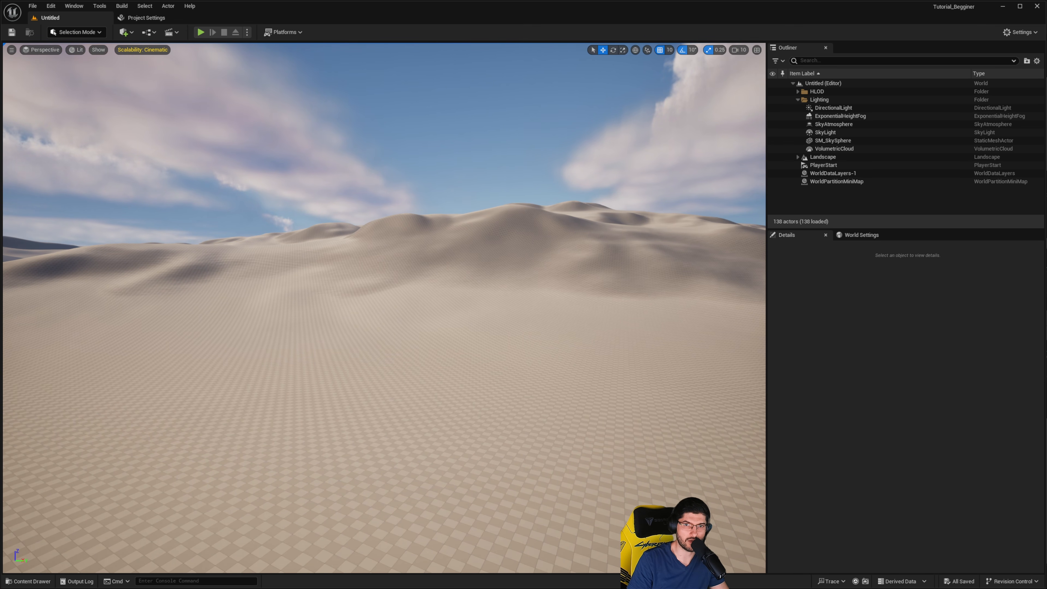
pyautogui.press('s')
pyautogui.press('w')
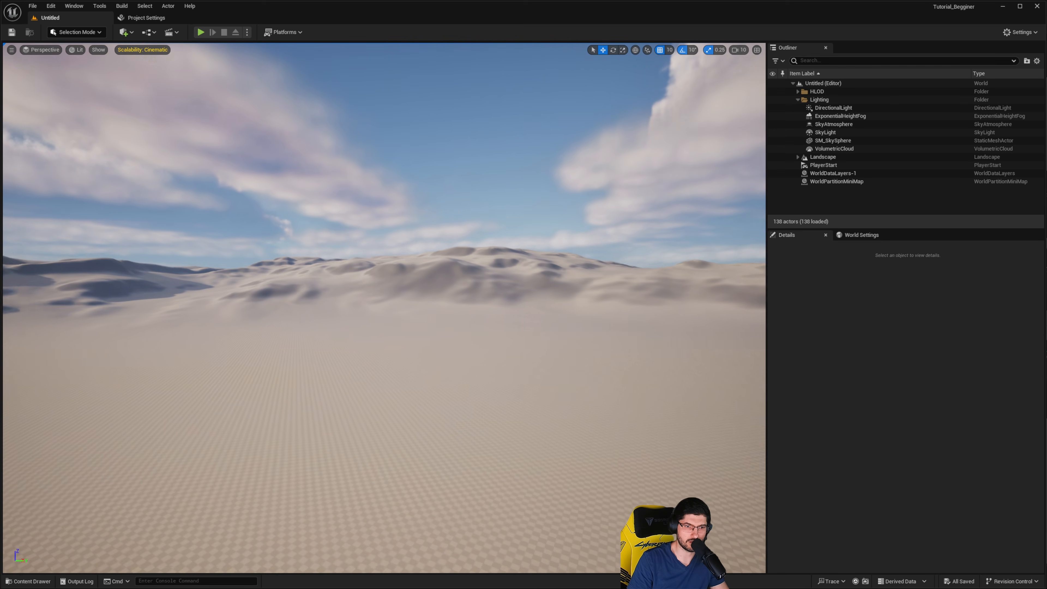
pyautogui.press('s')
pyautogui.scroll(-3, 385, 307)
pyautogui.press('w')
pyautogui.press('w')
pyautogui.scroll(-3, 384, 308)
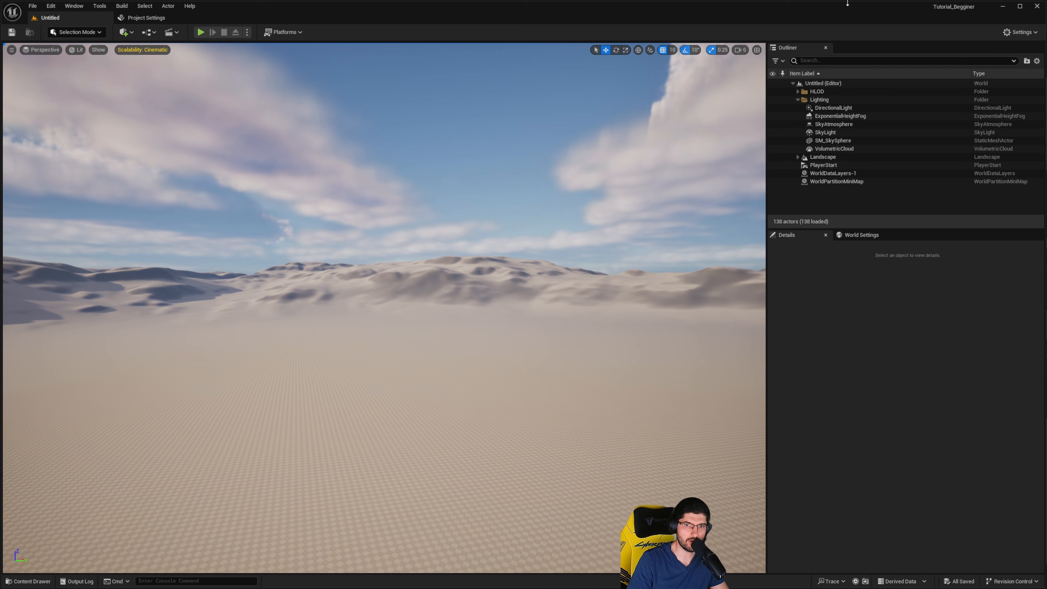
# Step: Increase the Camera Speed Scalar to about 85.8 and fly rapidly back and forth until the camera is above the clouds
pyautogui.click(739, 50)
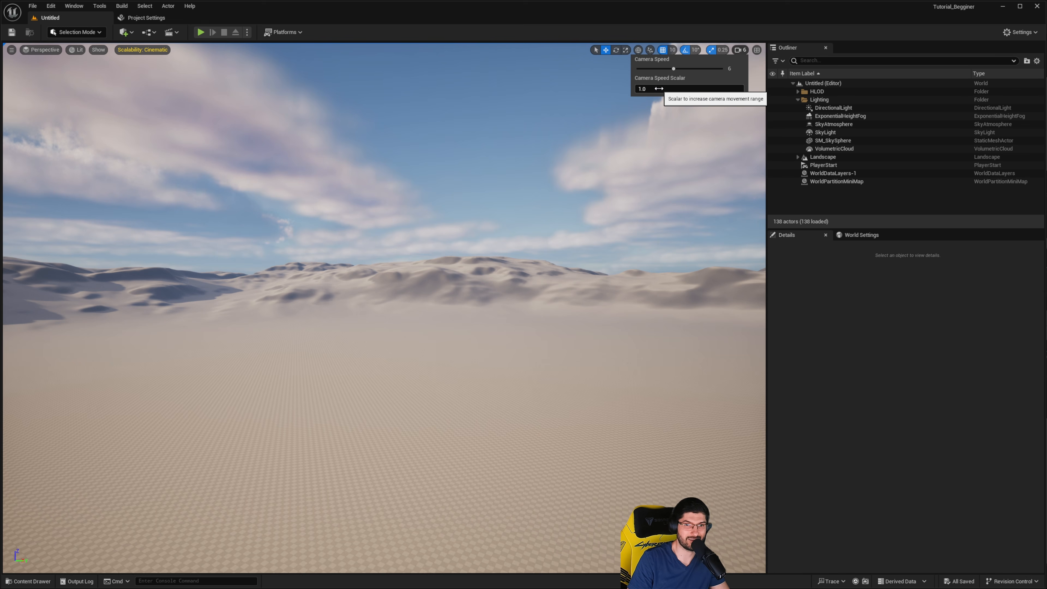
pyautogui.moveTo(659, 89); pyautogui.dragTo(693, 88)
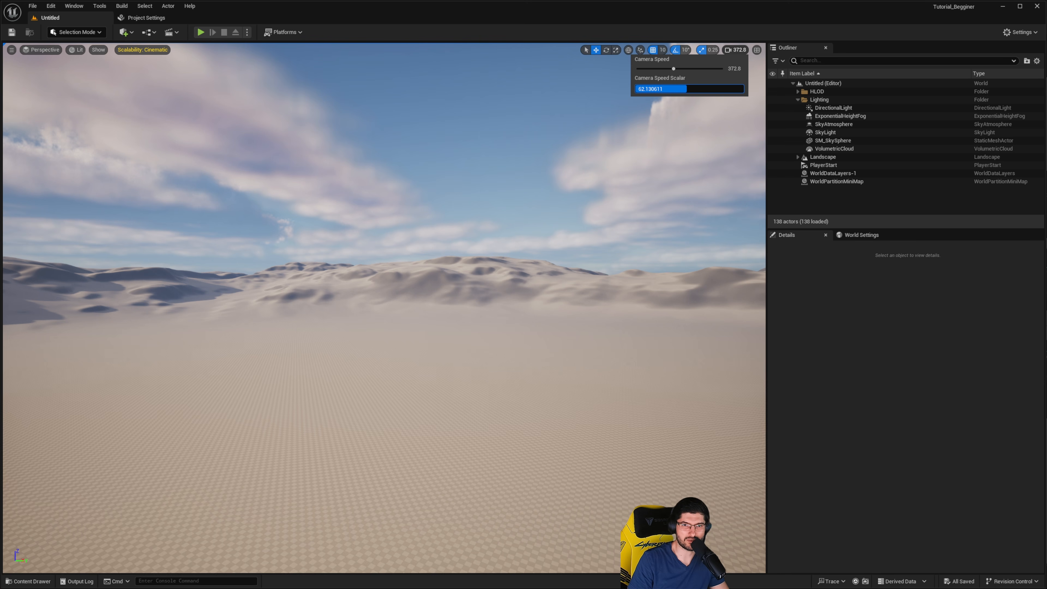
pyautogui.press('s')
pyautogui.moveTo(524, 173); pyautogui.dragTo(576, 139, button='right')
pyautogui.press('w')
pyautogui.press('s')
pyautogui.press('w')
pyautogui.press('s')
pyautogui.press('w')
pyautogui.press('s')
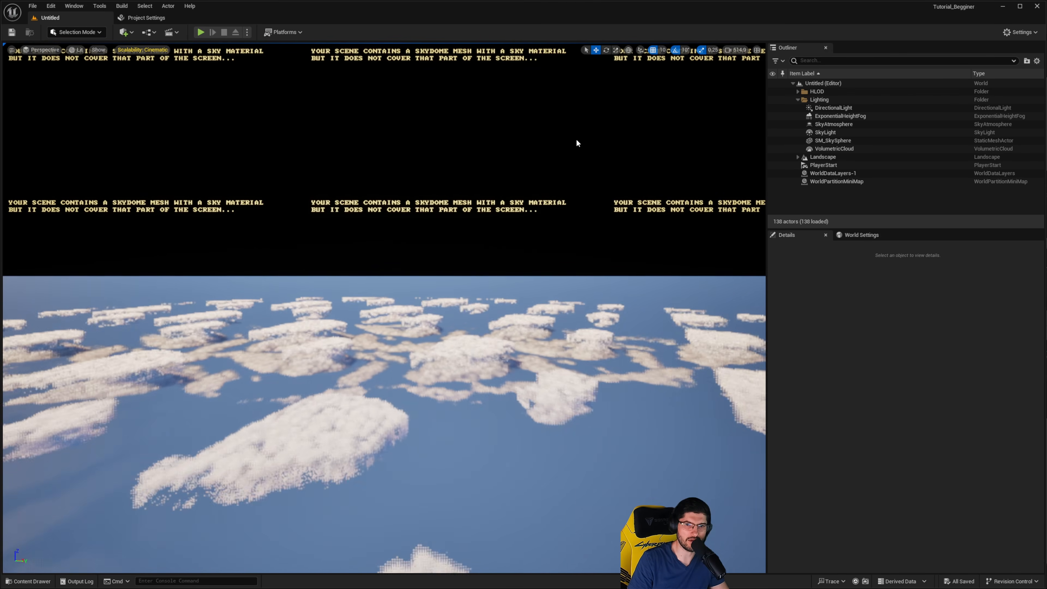
pyautogui.scroll(2, 612, 144)
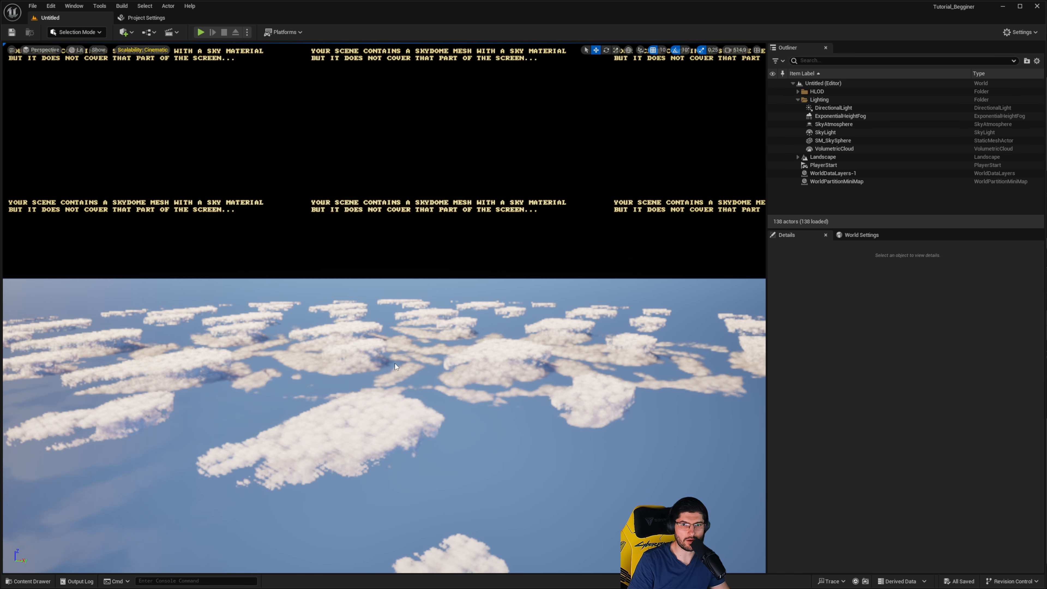
# Step: Select the Landscape actor and fly the camera back down below the clouds
pyautogui.click(830, 157)
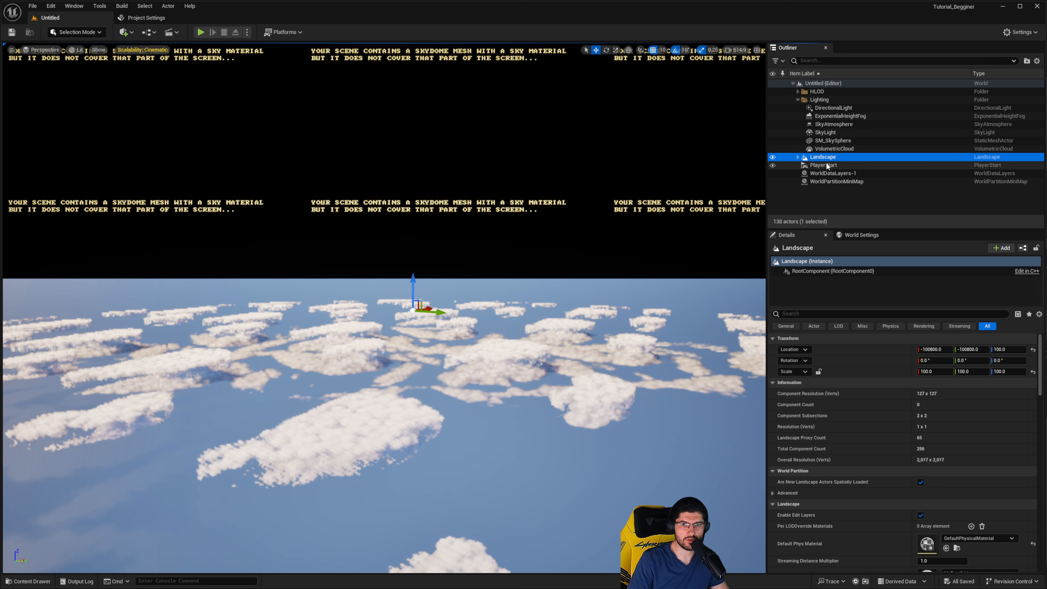
pyautogui.press('s')
pyautogui.moveTo(645, 170); pyautogui.dragTo(681, 150, button='right')
pyautogui.press('w')
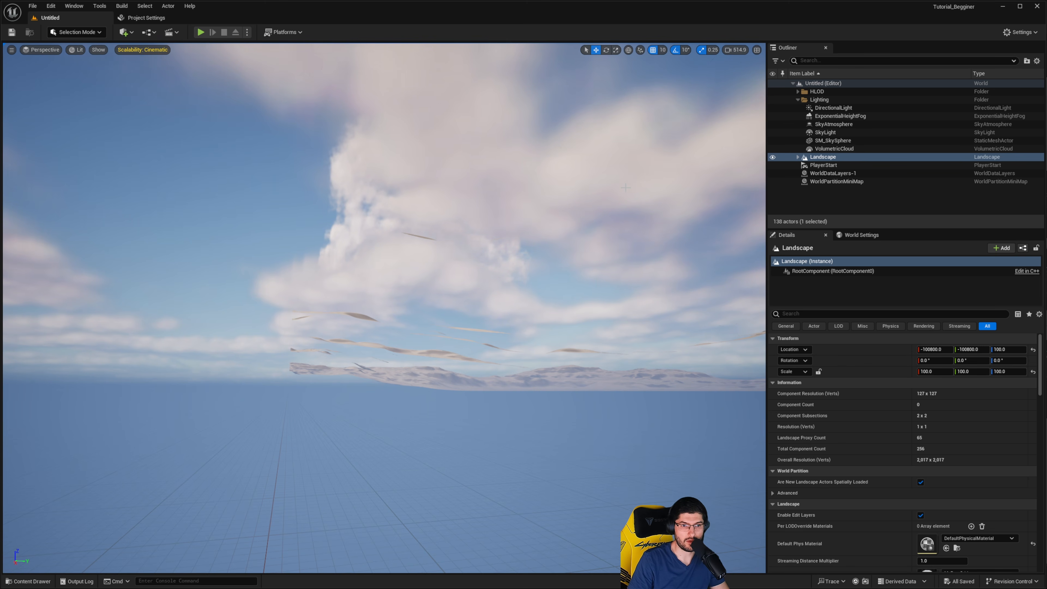
pyautogui.moveTo(625, 187); pyautogui.dragTo(528, 322, button='right')
# Step: Reset the viewport's Camera Speed Scalar to 1
pyautogui.click(735, 53)
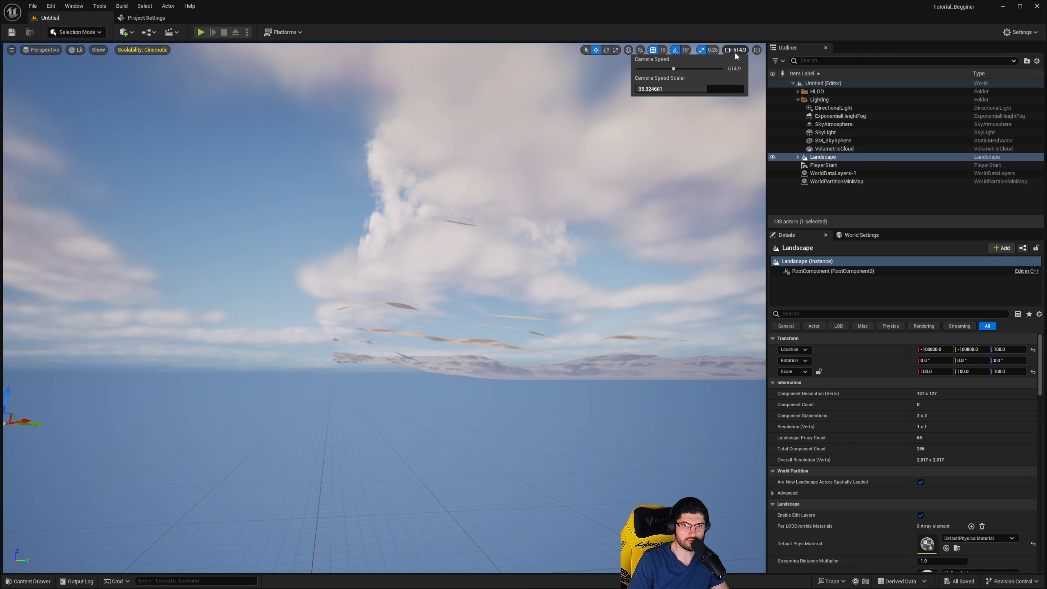
pyautogui.click(694, 88)
pyautogui.write('1')
pyautogui.press('Return')
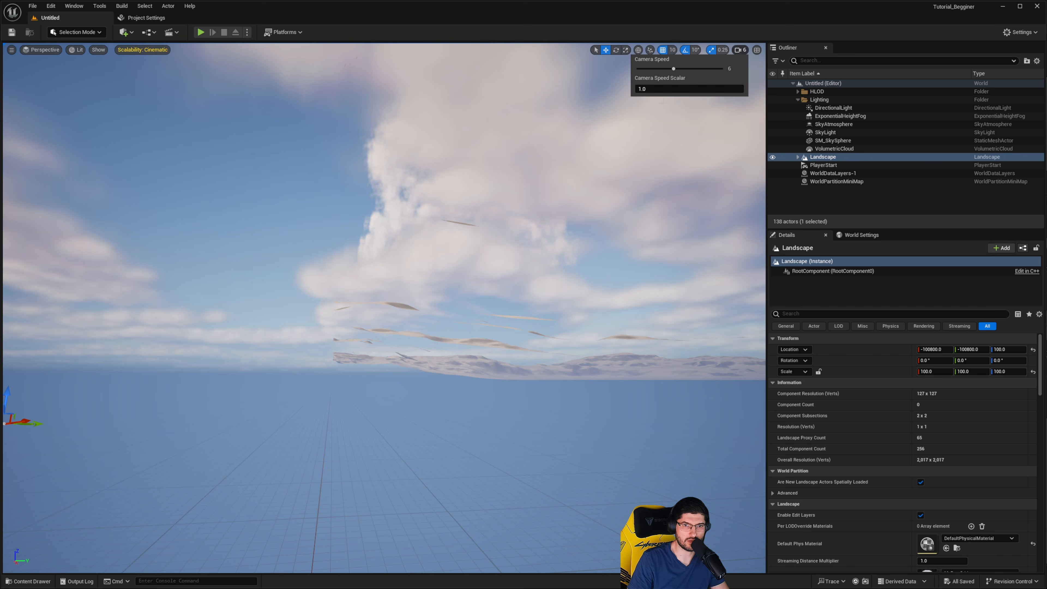
# Step: Fly the camera back over the sandy terrain and aim it at the hills on the horizon
pyautogui.moveTo(619, 198); pyautogui.dragTo(571, 289, button='right')
pyautogui.press('e')
pyautogui.press('w')
pyautogui.press('w')
pyautogui.press('e')
pyautogui.moveTo(505, 315); pyautogui.dragTo(494, 307, button='right')
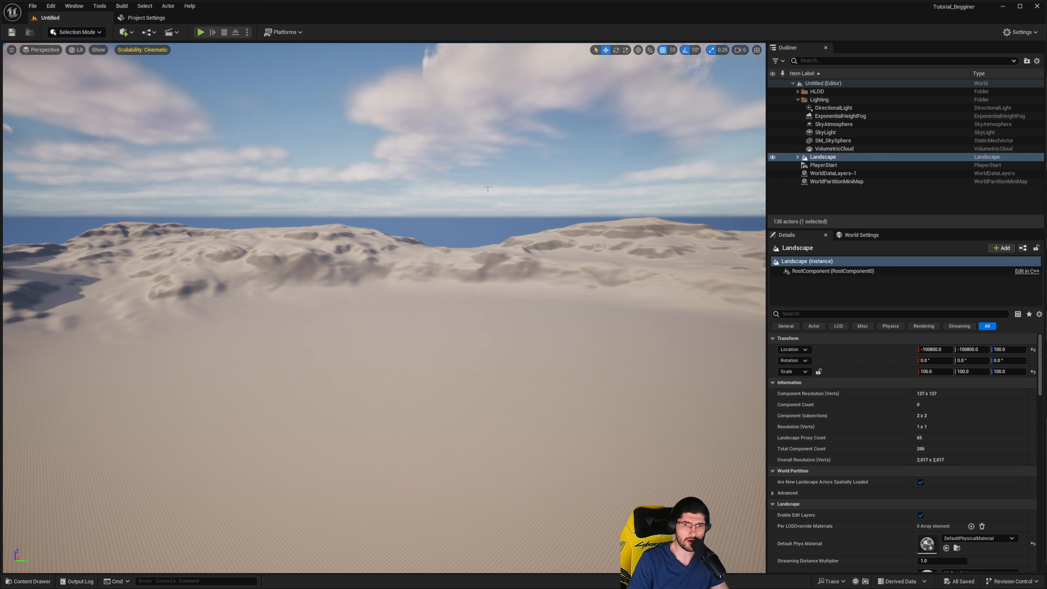
pyautogui.moveTo(415, 213); pyautogui.dragTo(407, 209, button='right')
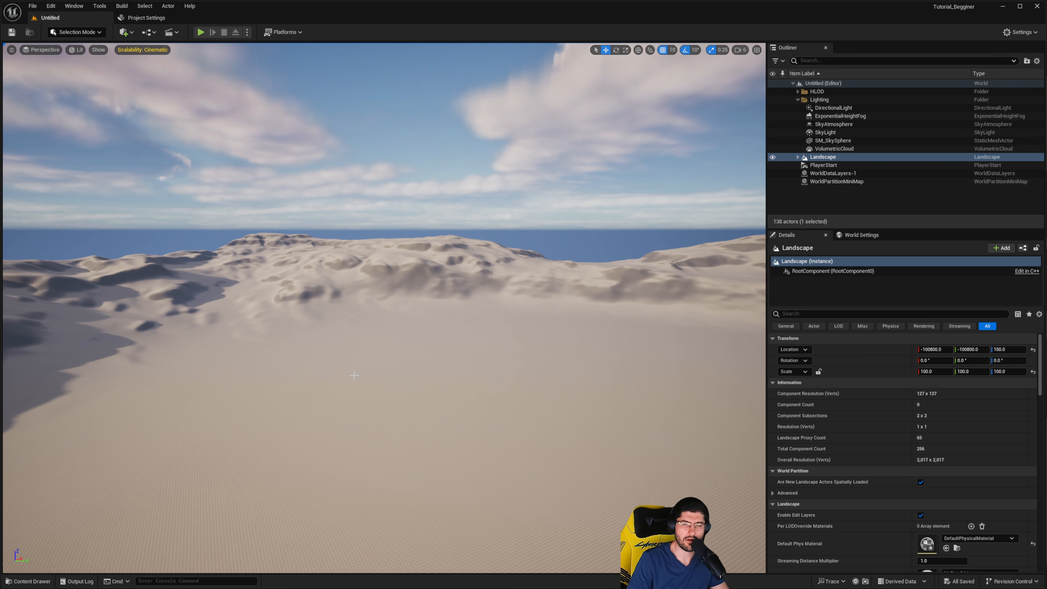
pyautogui.moveTo(354, 375); pyautogui.dragTo(371, 371, button='right')
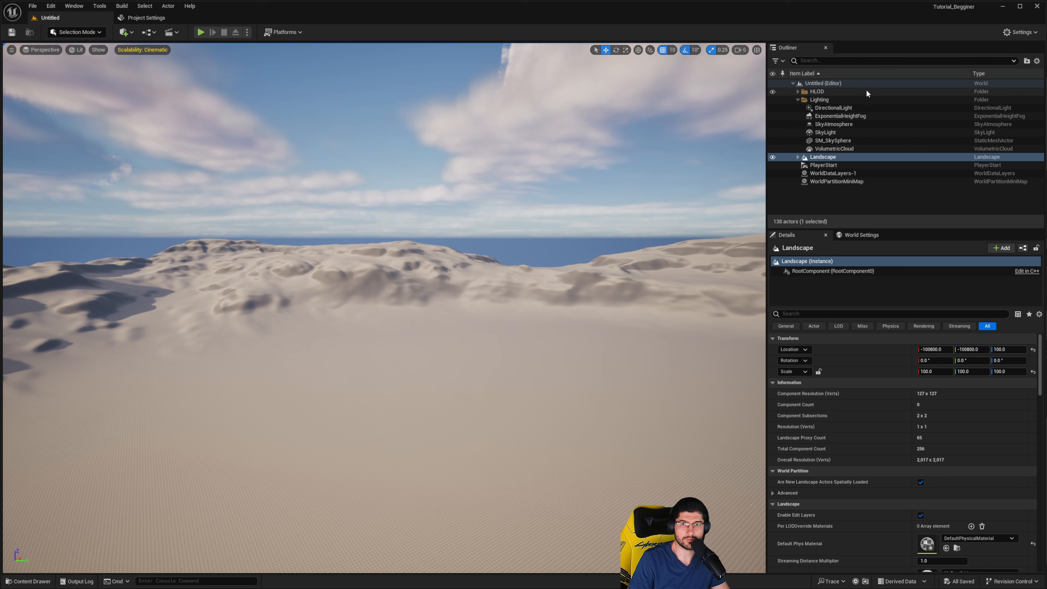
# Step: Expand the HLOD folder in the Outliner and inspect the contents of HLOD0_Instancing, leaving that subfolder collapsed
pyautogui.click(811, 92)
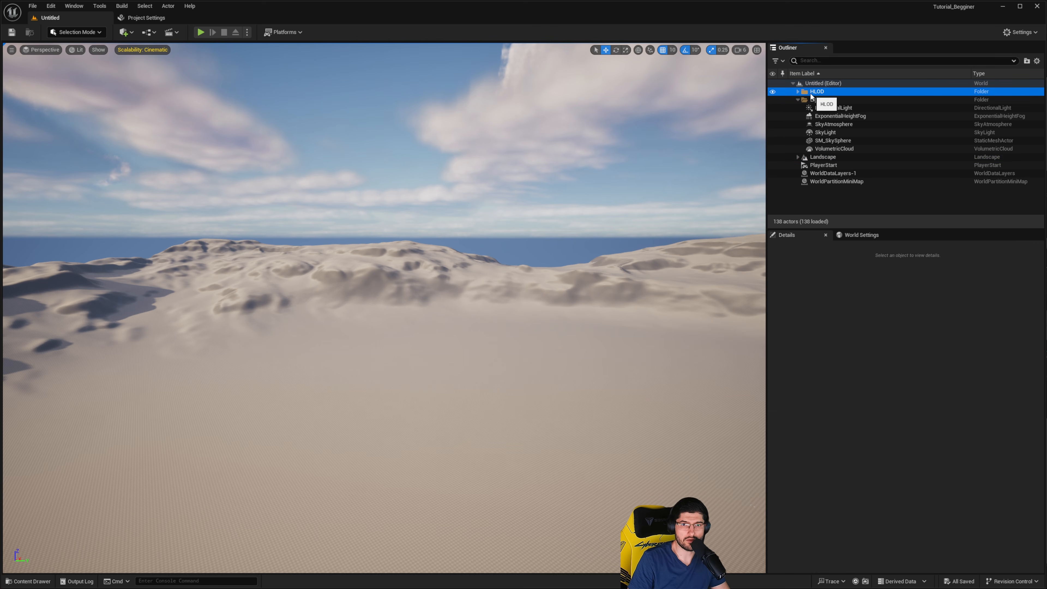
pyautogui.click(798, 92)
pyautogui.click(803, 108)
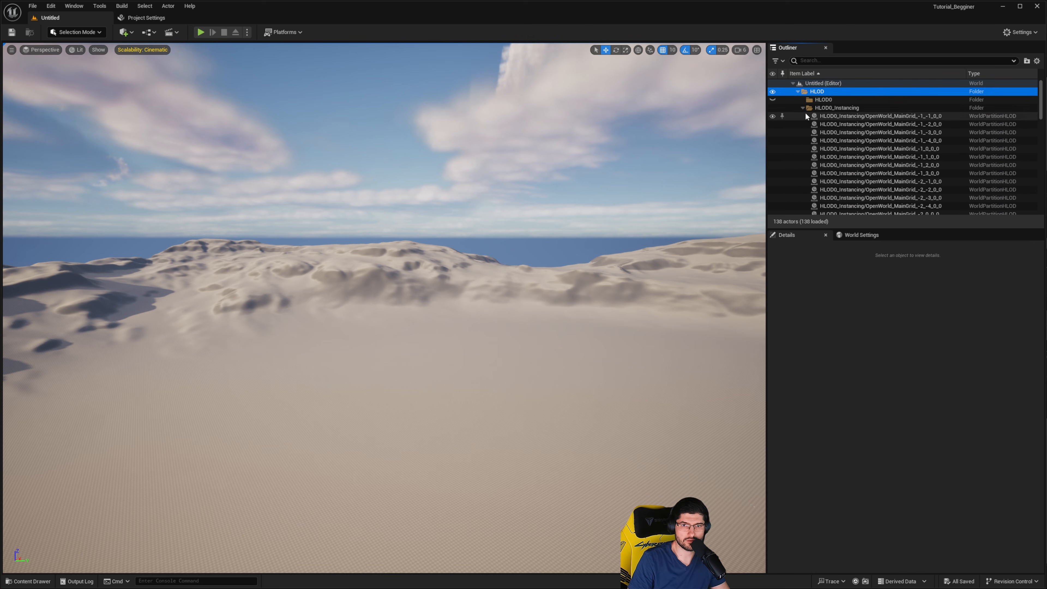
pyautogui.click(802, 108)
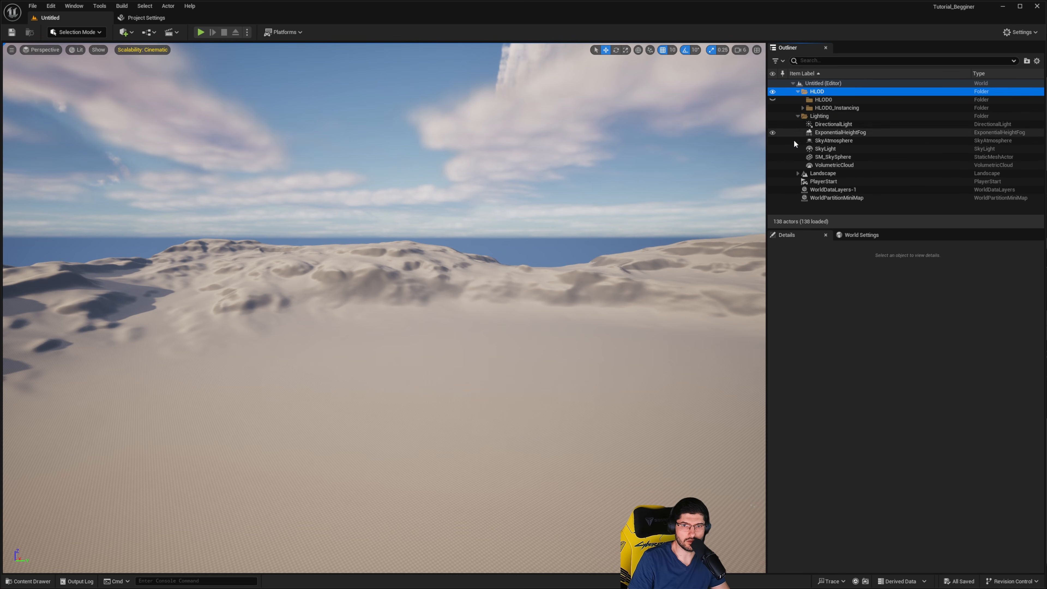
# Step: Hide and show the DirectionalLight to check its effect, and with it selected look around the sky and terrain
pyautogui.click(773, 124)
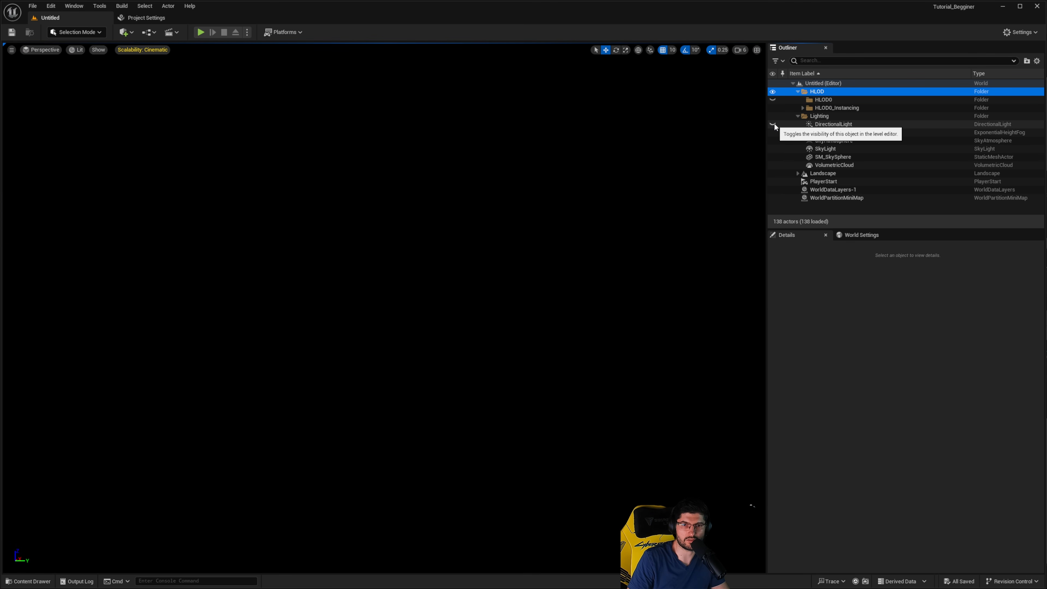
pyautogui.click(773, 123)
pyautogui.click(821, 125)
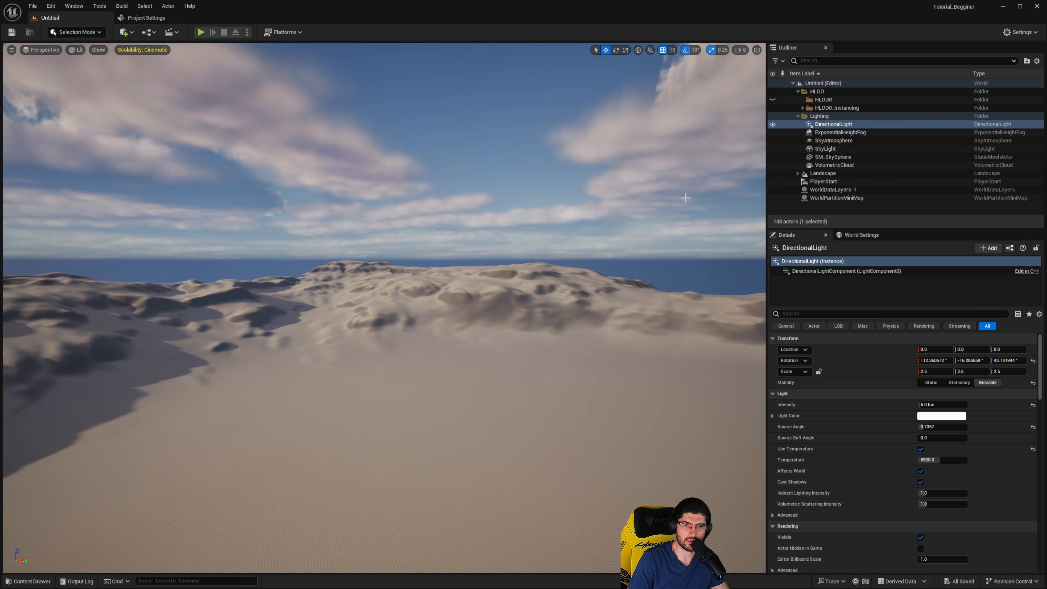
pyautogui.moveTo(685, 196); pyautogui.dragTo(536, 178, button='right')
pyautogui.moveTo(430, 210); pyautogui.dragTo(428, 165, button='right')
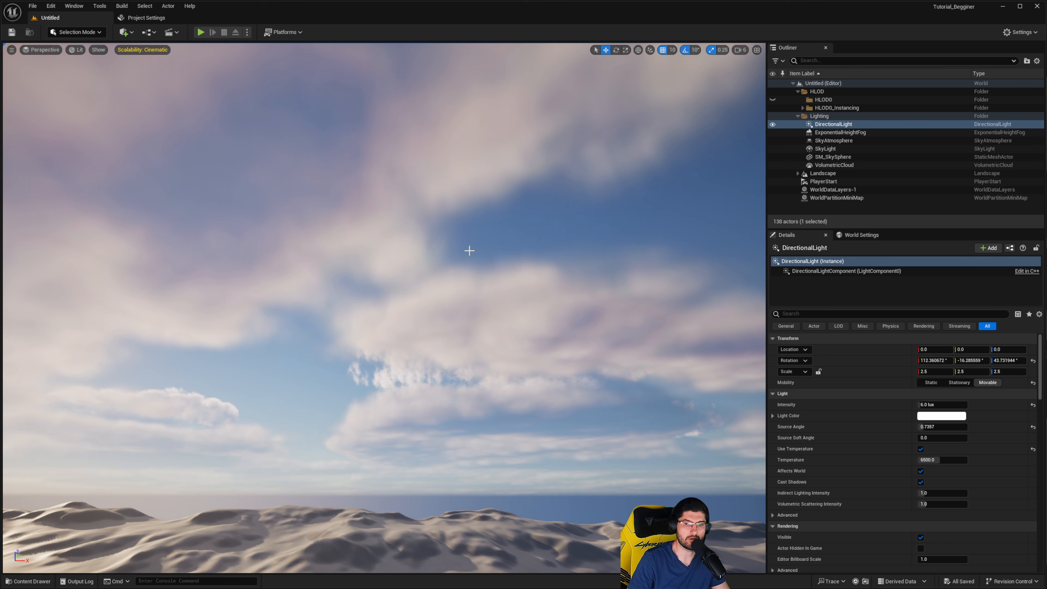
pyautogui.moveTo(443, 246); pyautogui.dragTo(443, 305, button='right')
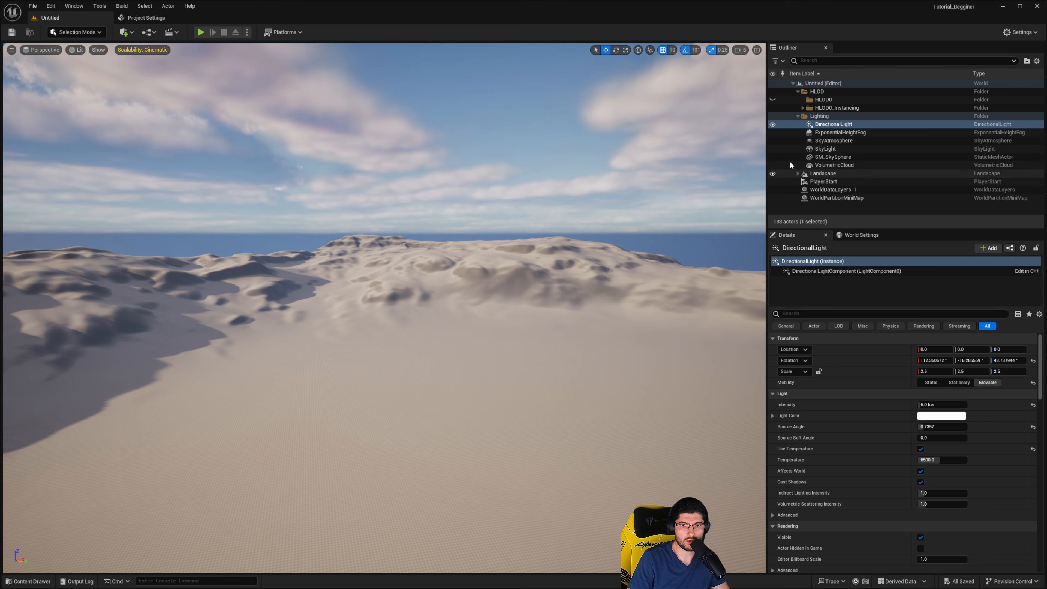
# Step: Inspect the details of the PlayerStart, Landscape and SM_SkySphere actors one after another
pyautogui.click(825, 181)
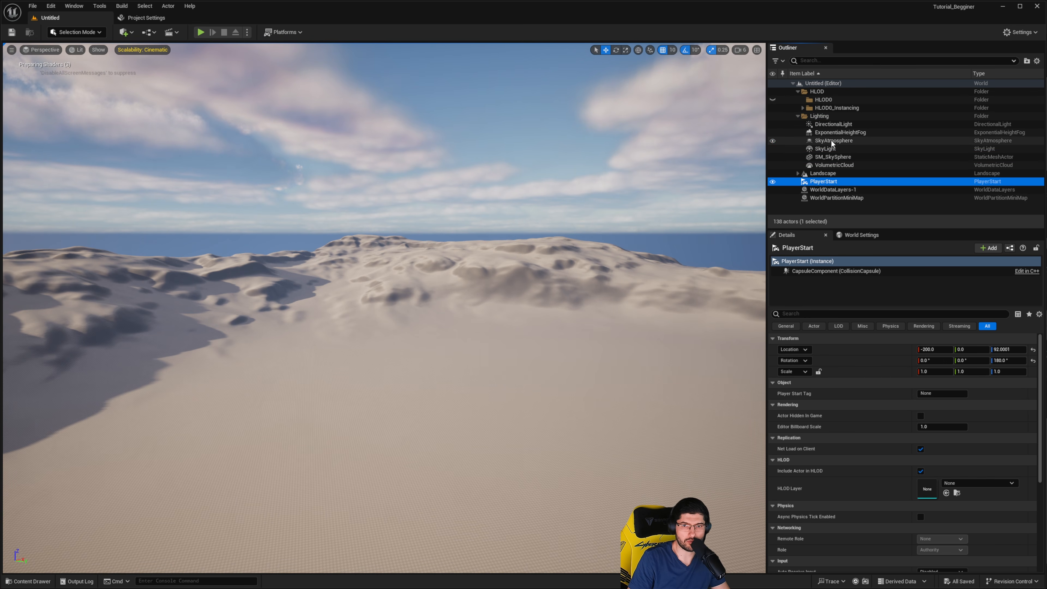
pyautogui.click(822, 174)
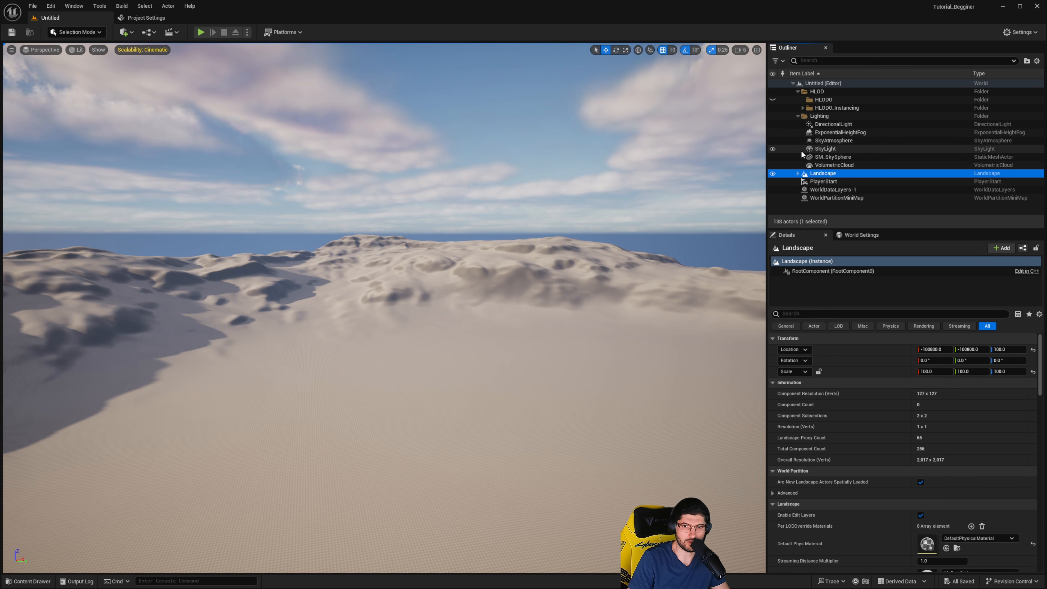
pyautogui.click(820, 157)
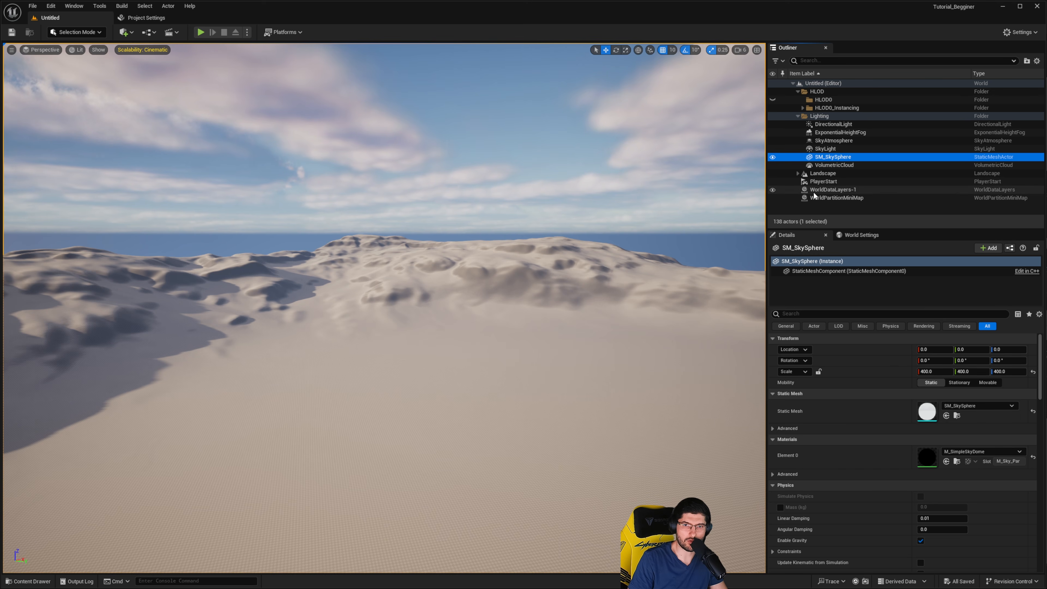
# Step: Compare the details of the SkyLight instance with those of its LightComponent
pyautogui.click(828, 149)
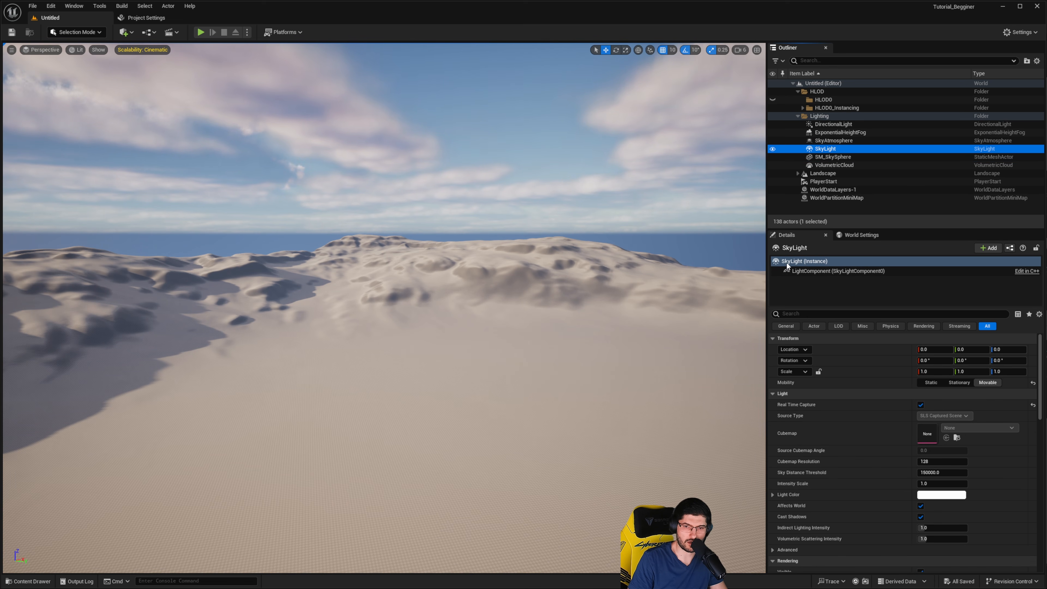
pyautogui.click(813, 270)
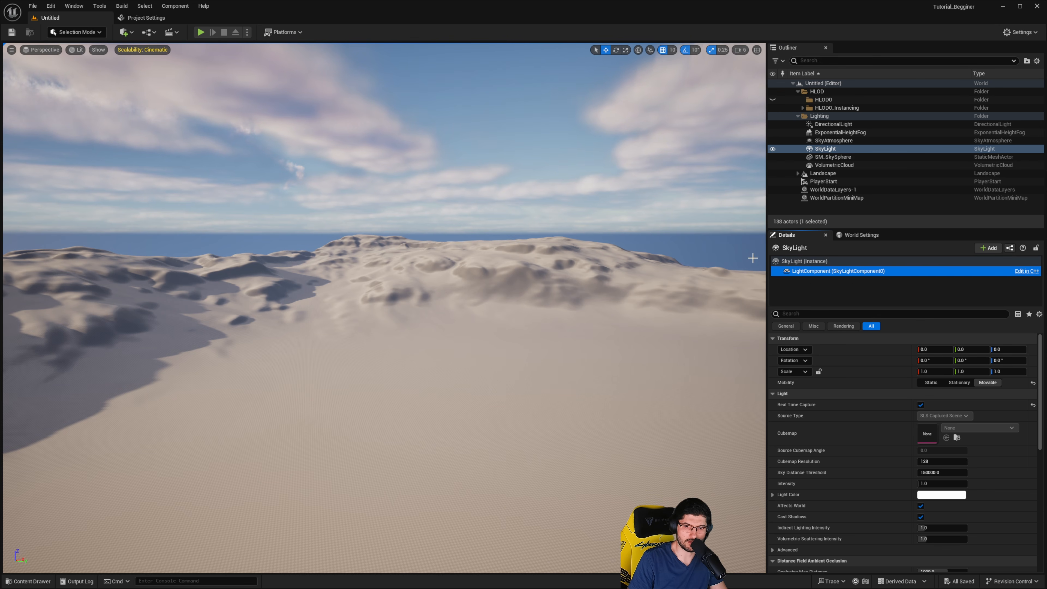
pyautogui.click(782, 262)
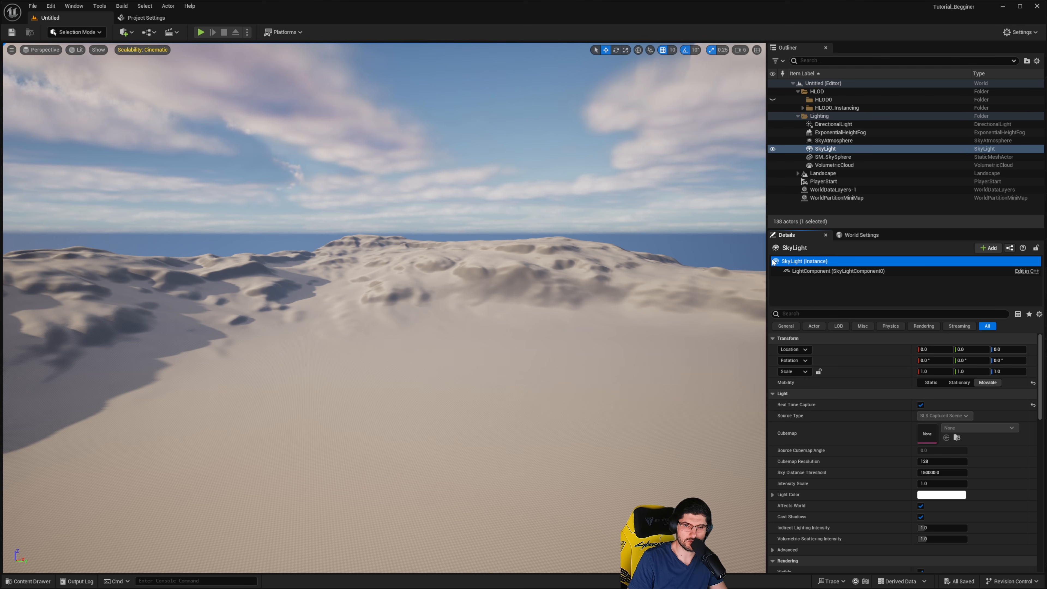
pyautogui.click(807, 273)
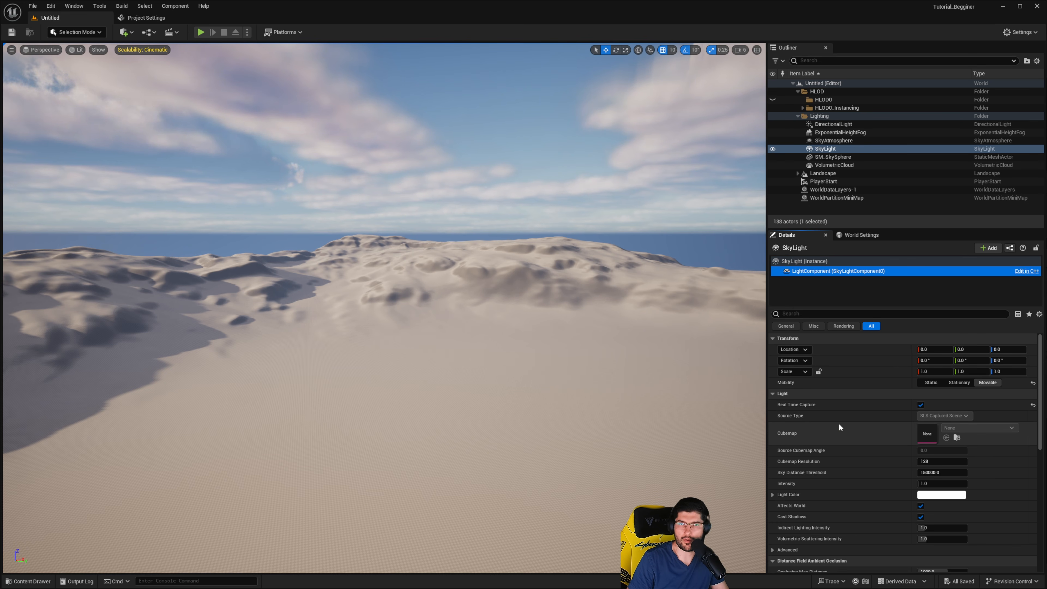
pyautogui.click(808, 262)
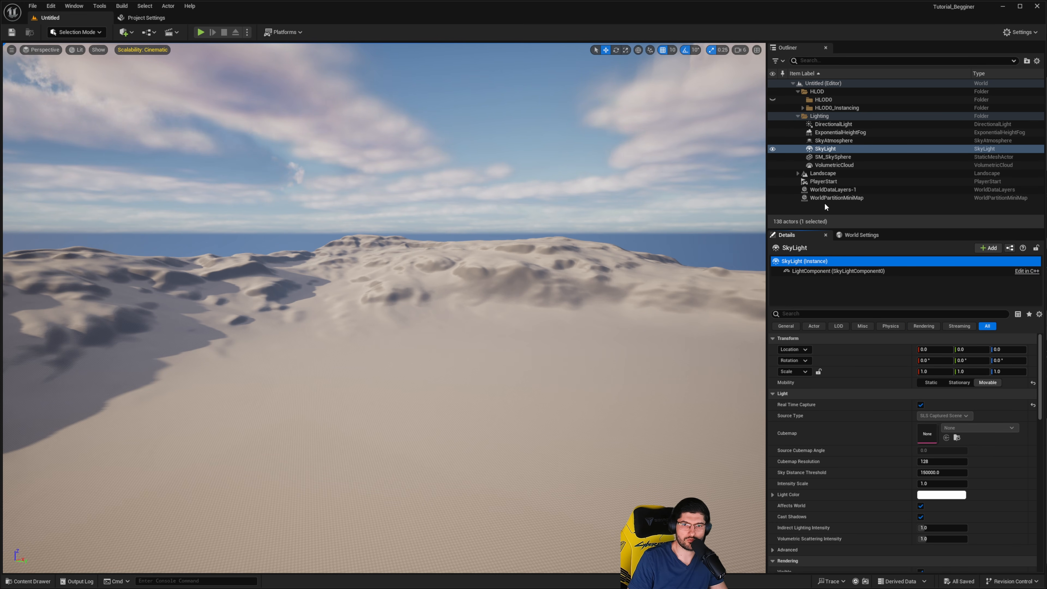
# Step: Set the DirectionalLight's Intensity to 3.0 lux after trying other intensities, and check the lighting on the terrain
pyautogui.click(824, 124)
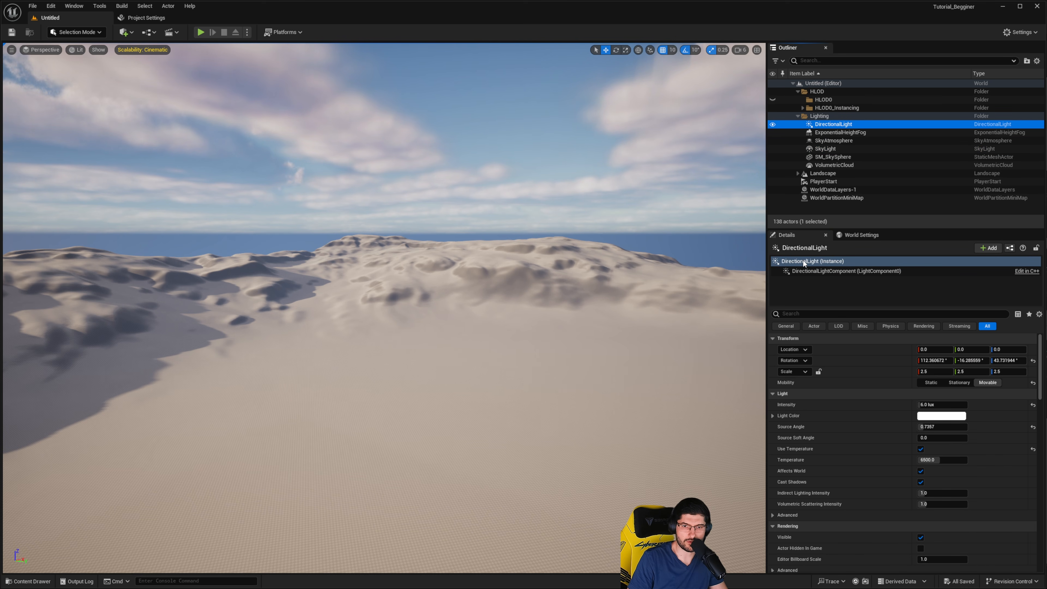
pyautogui.moveTo(923, 405); pyautogui.dragTo(932, 405)
pyautogui.click(935, 406)
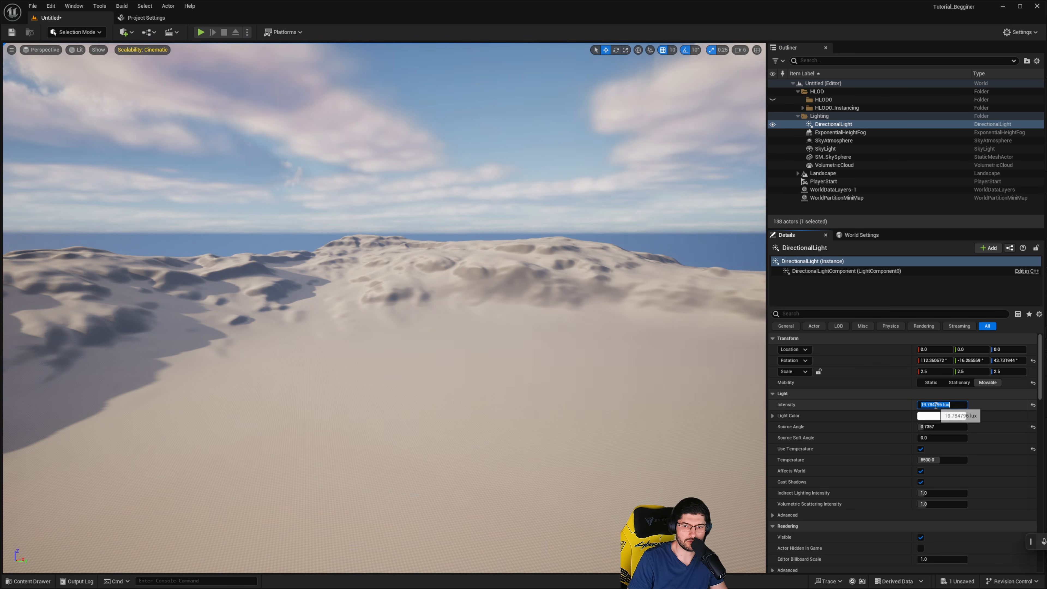
pyautogui.write('2')
pyautogui.press('Return')
pyautogui.write('3')
pyautogui.press('Return')
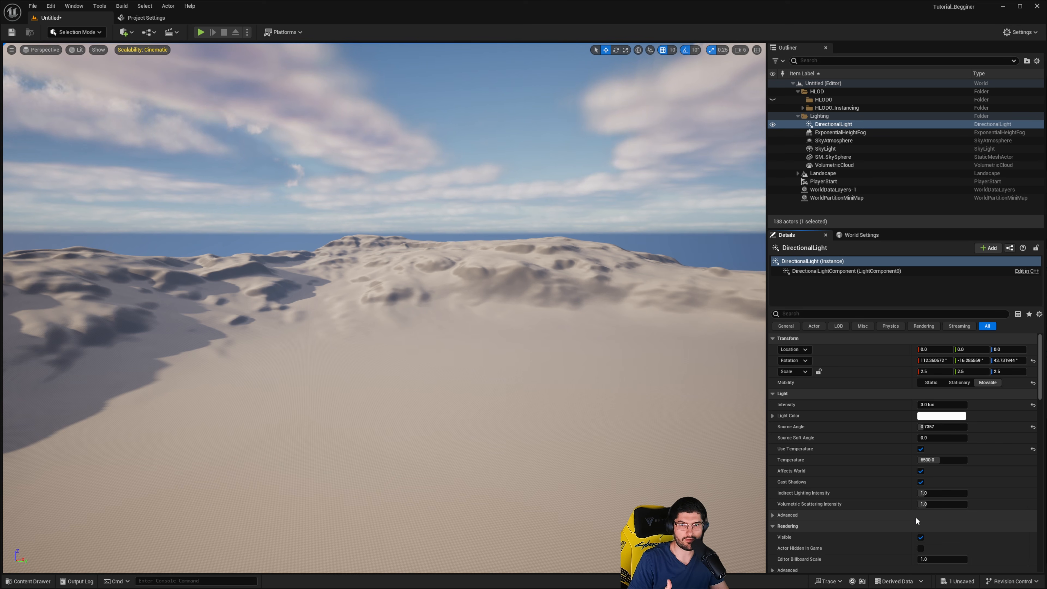
pyautogui.moveTo(698, 369); pyautogui.dragTo(675, 366, button='right')
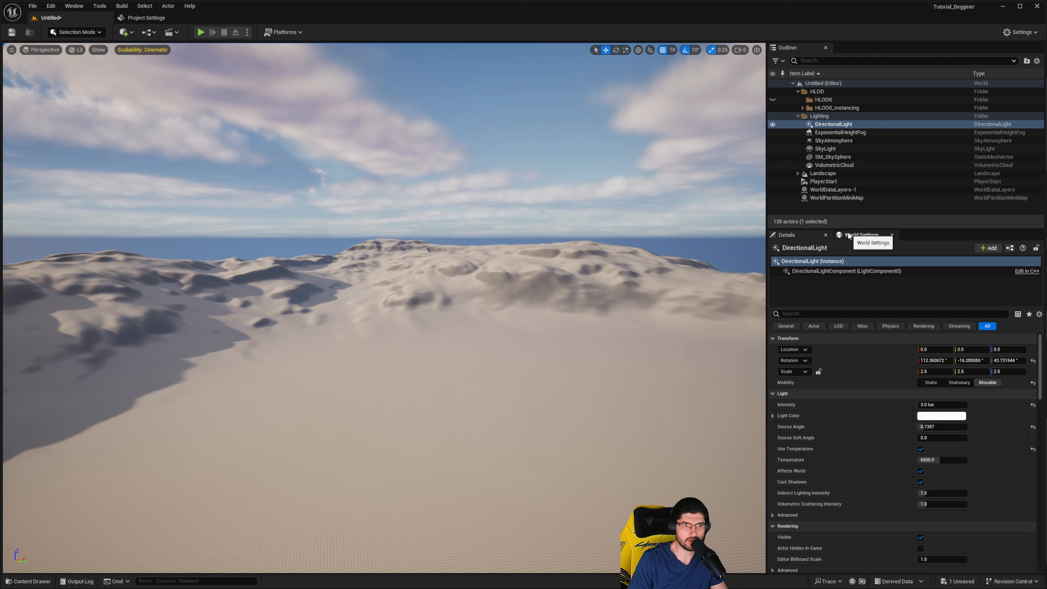
# Step: Examine the World Settings, including the Selected GameMode classes and the available GameMode Override options, and return to the actor details
pyautogui.click(74, 6)
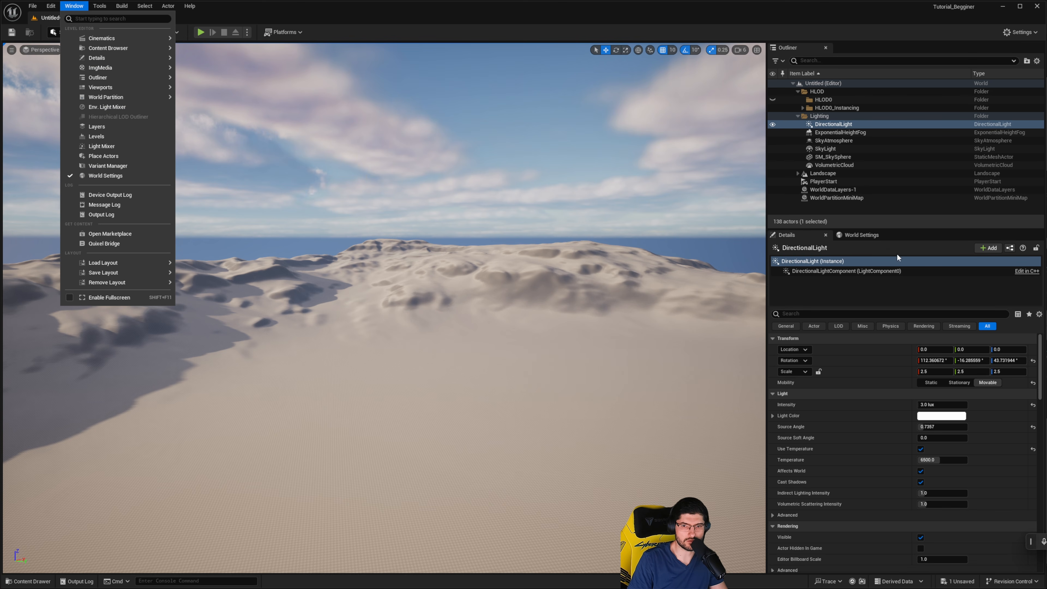
pyautogui.click(856, 234)
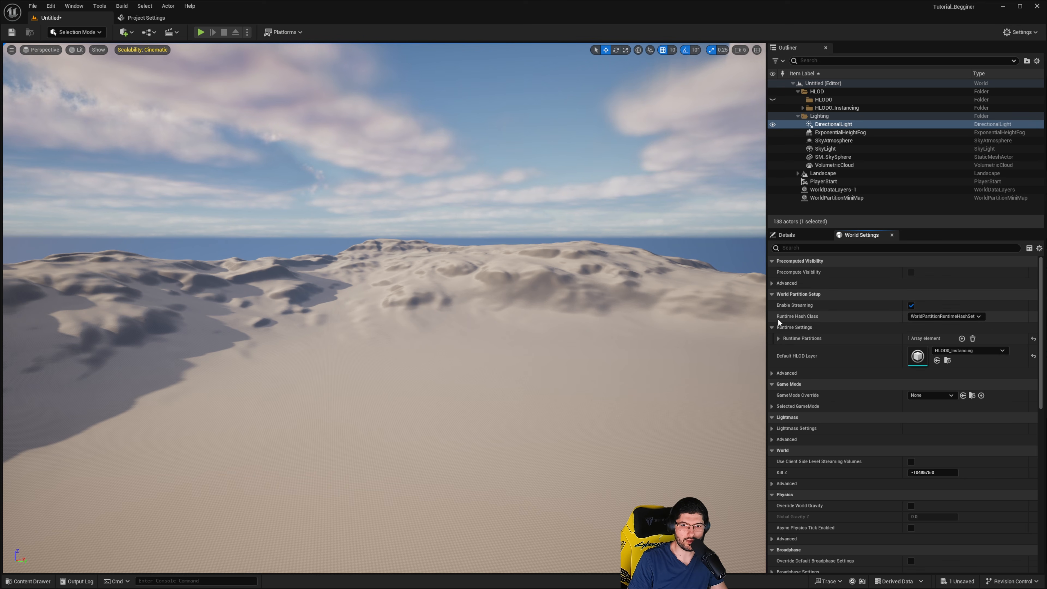
pyautogui.click(772, 407)
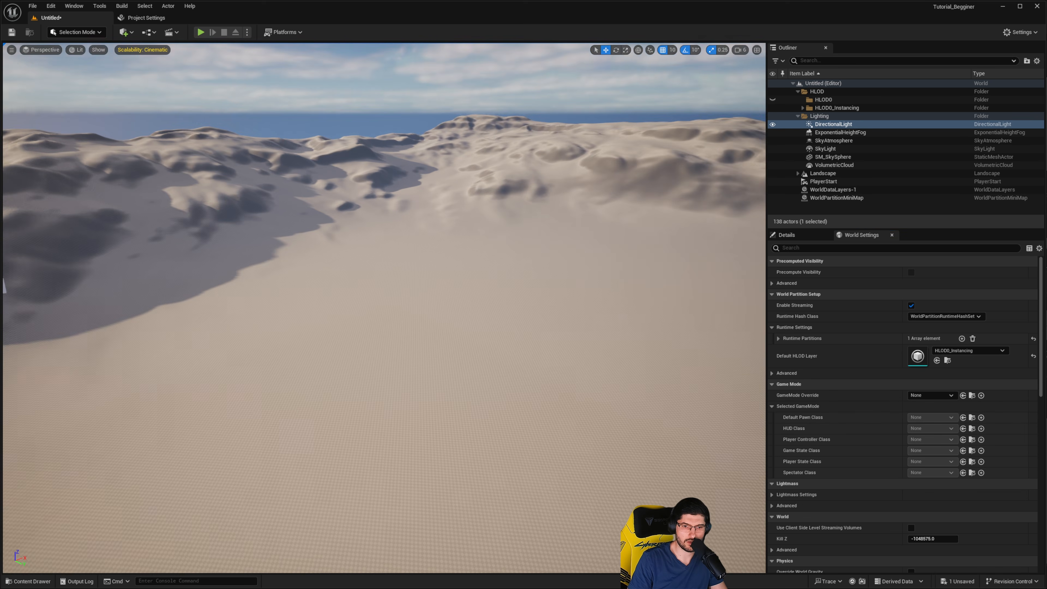
pyautogui.press('w')
pyautogui.moveTo(619, 351); pyautogui.dragTo(656, 379, button='right')
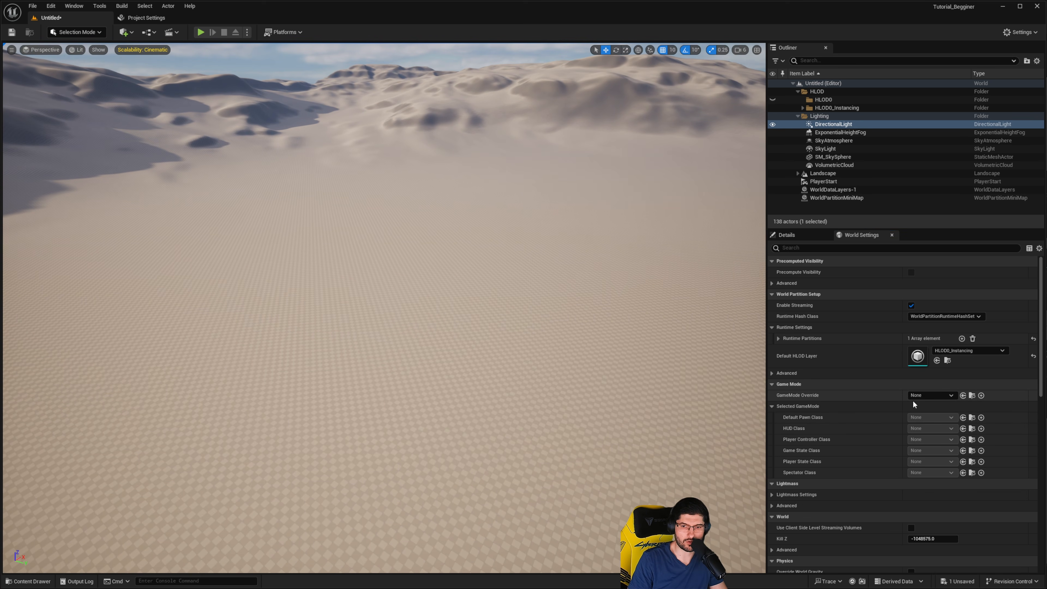
pyautogui.click(920, 396)
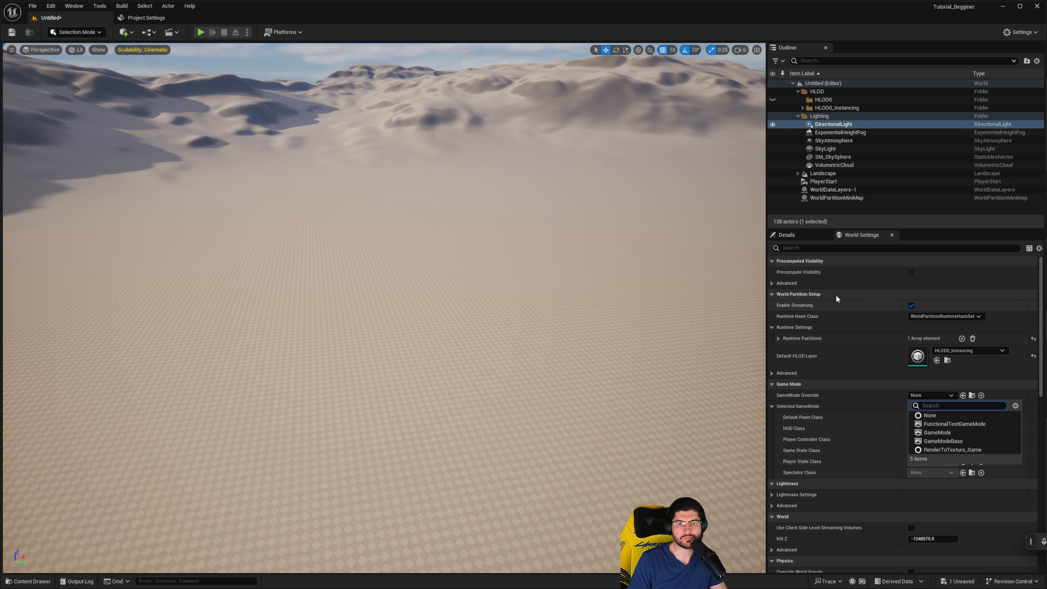
pyautogui.click(801, 232)
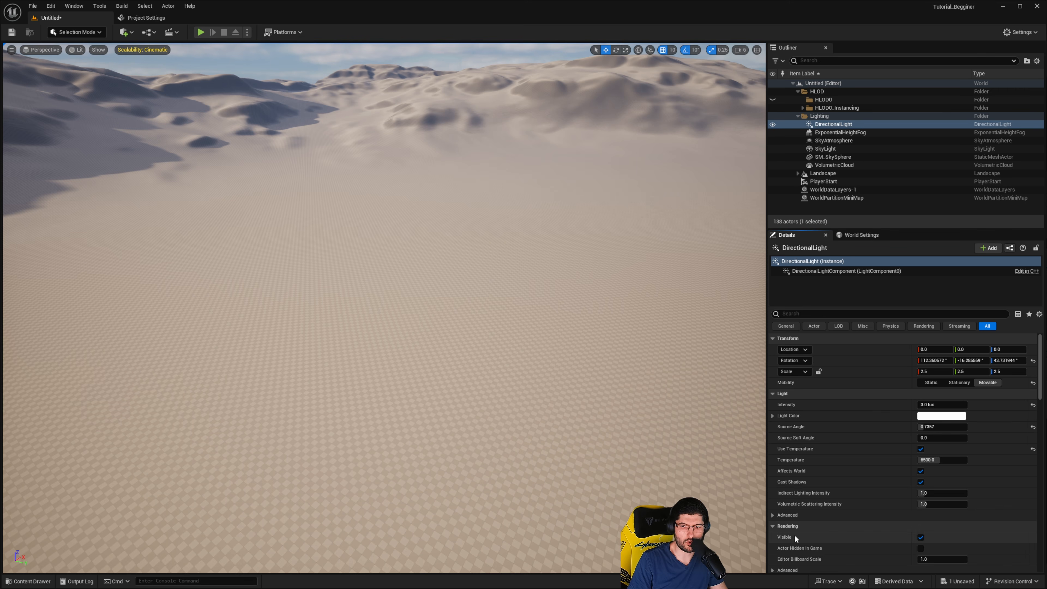
# Step: Review the details of SM_SkySphere, ExponentialHeightFog, SkyAtmosphere and DirectionalLight in the Lighting folder
pyautogui.click(833, 157)
pyautogui.click(841, 133)
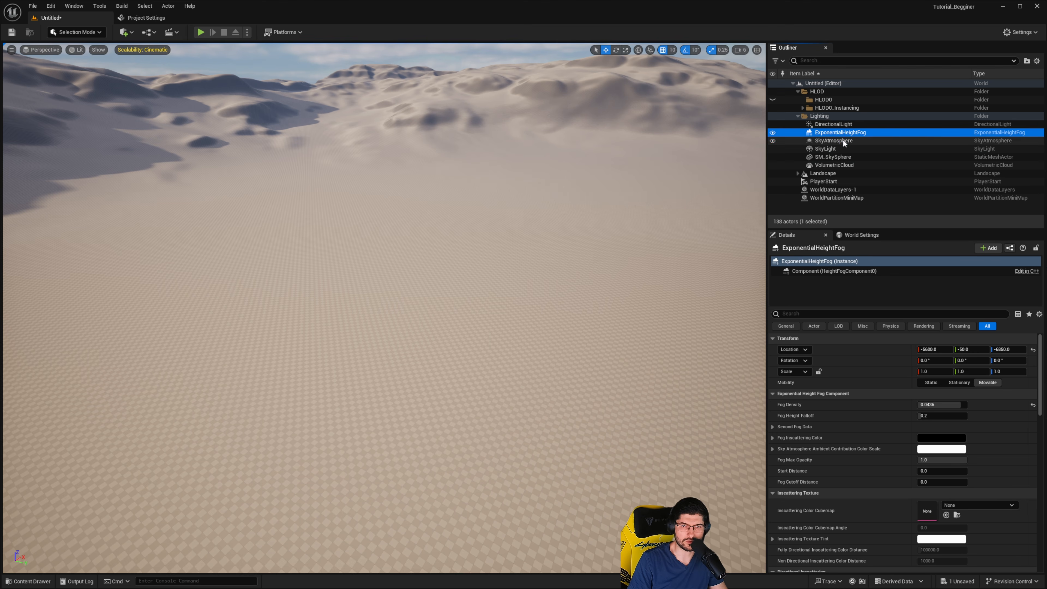
pyautogui.click(843, 140)
pyautogui.click(829, 124)
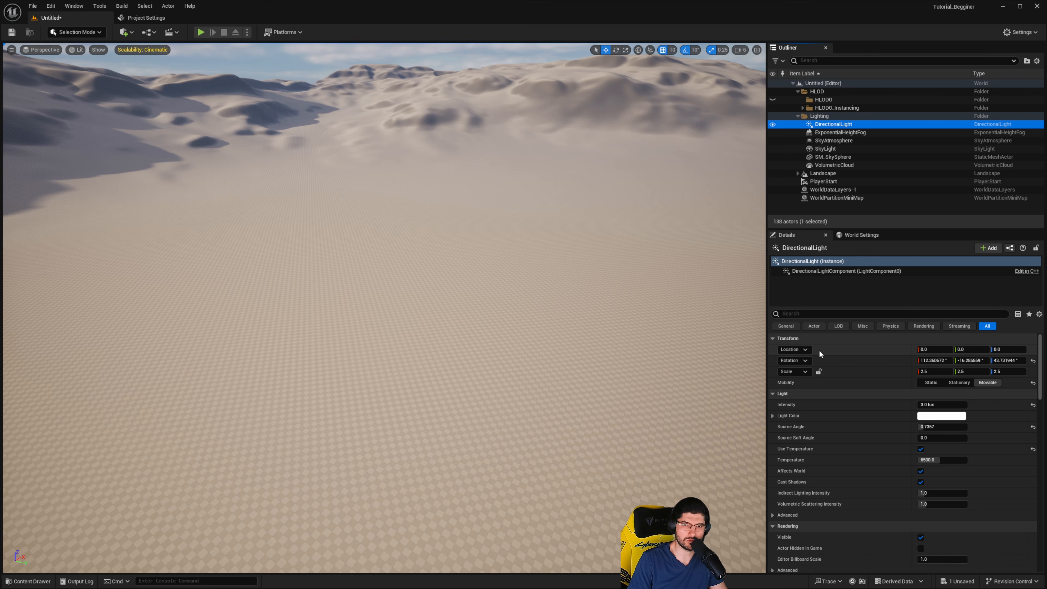
# Step: Select the ExponentialHeightFog actor and turn the camera to view the fog over the distant terrain
pyautogui.click(835, 134)
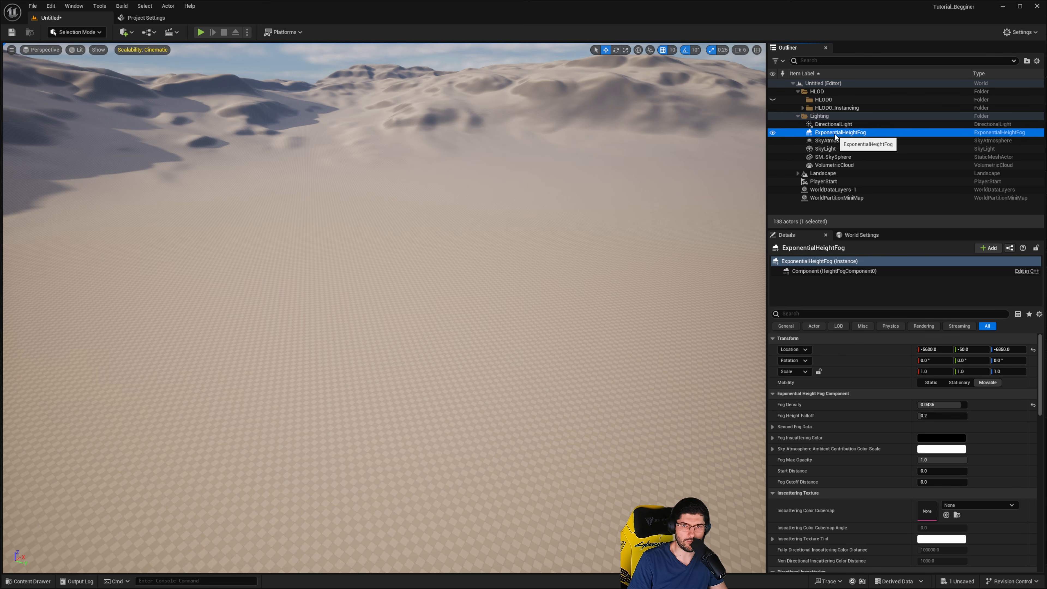
pyautogui.moveTo(424, 165)
pyautogui.mouseDown(button='right')
pyautogui.moveTo(407, 147)
pyautogui.moveTo(391, 151)
pyautogui.moveTo(424, 165)
pyautogui.mouseUp(button='right')
pyautogui.moveTo(312, 251); pyautogui.dragTo(270, 235, button='right')
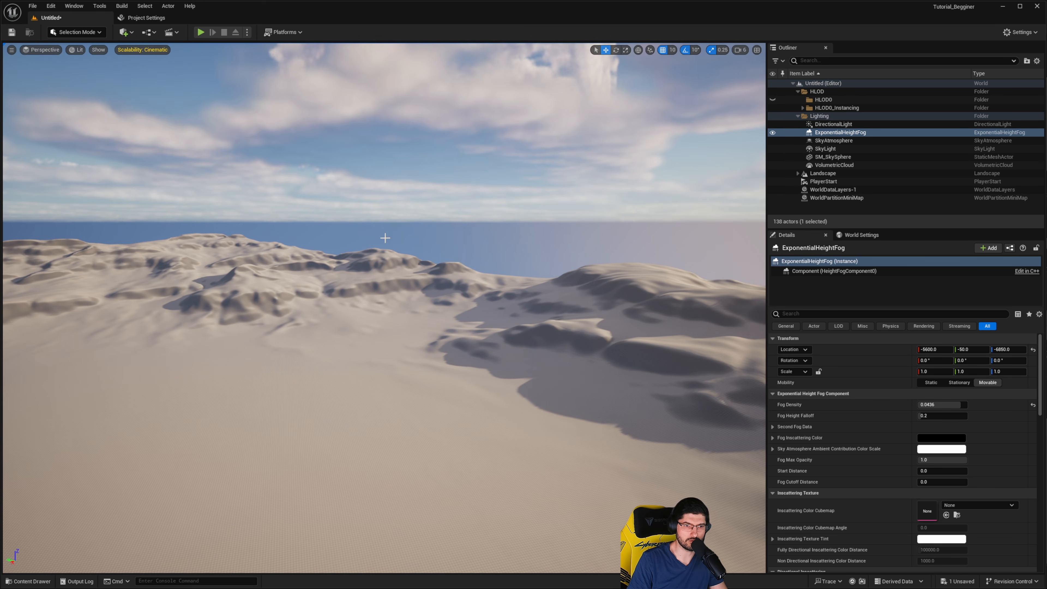
pyautogui.moveTo(433, 255); pyautogui.dragTo(326, 258, button='right')
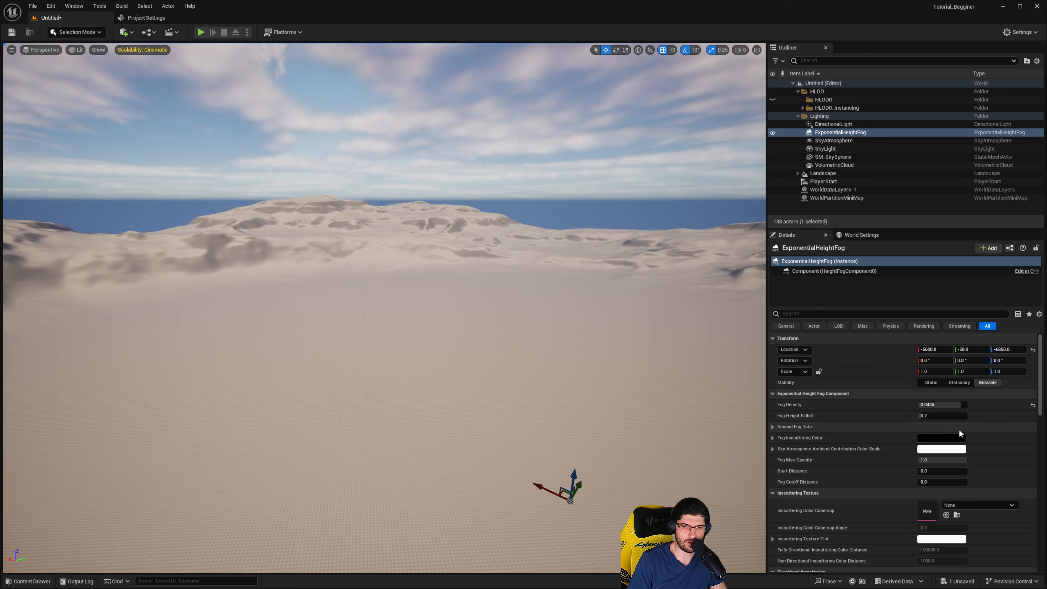
# Step: Set ExponentialHeightFog's Fog Density to 0.05 and Fog Height Falloff to 0.076861, and check the haze over the distant terrain
pyautogui.moveTo(942, 405)
pyautogui.mouseDown()
pyautogui.moveTo(961, 416)
pyautogui.moveTo(941, 416)
pyautogui.mouseUp()
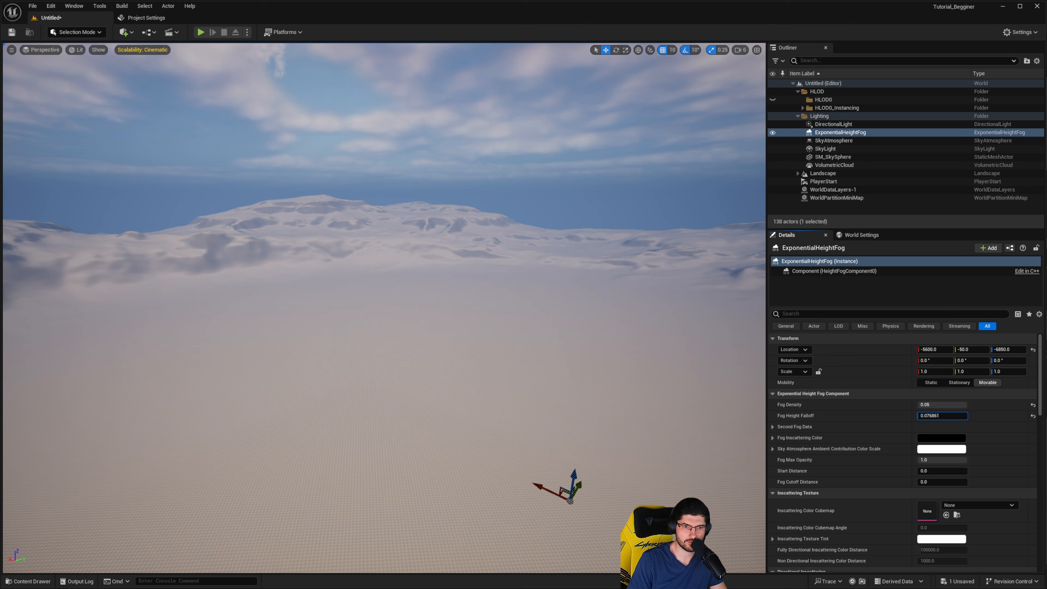
pyautogui.moveTo(439, 240)
pyautogui.mouseDown(button='right')
pyautogui.moveTo(453, 241)
pyautogui.moveTo(439, 239)
pyautogui.mouseUp(button='right')
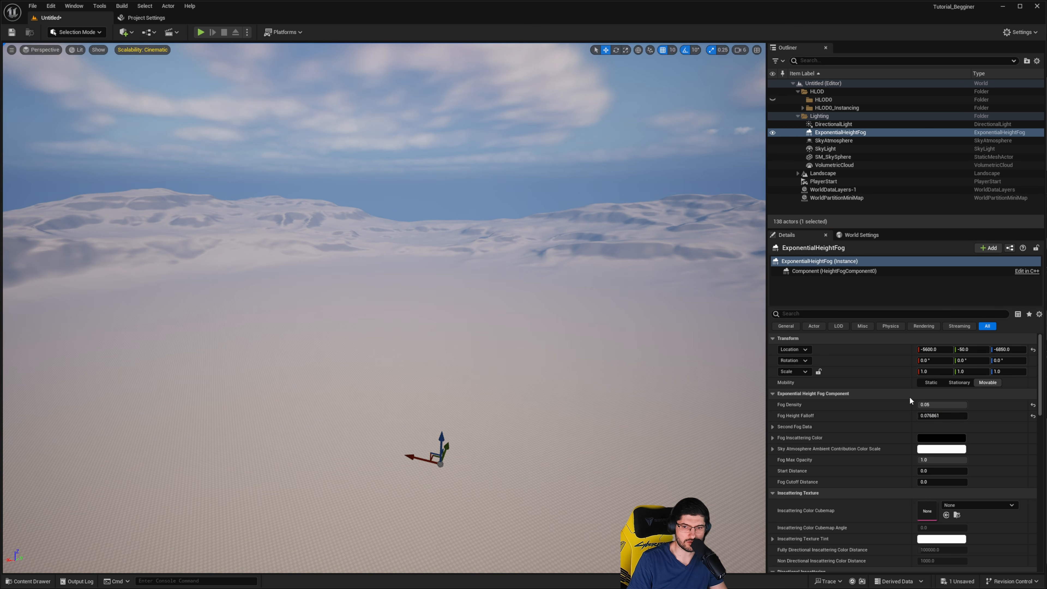
# Step: Try Fog Density values of 1.0, 0.5, 0.2 and 0.1 on ExponentialHeightFog and compare the fog over the terrain
pyautogui.moveTo(942, 404); pyautogui.dragTo(930, 405)
pyautogui.click(934, 406)
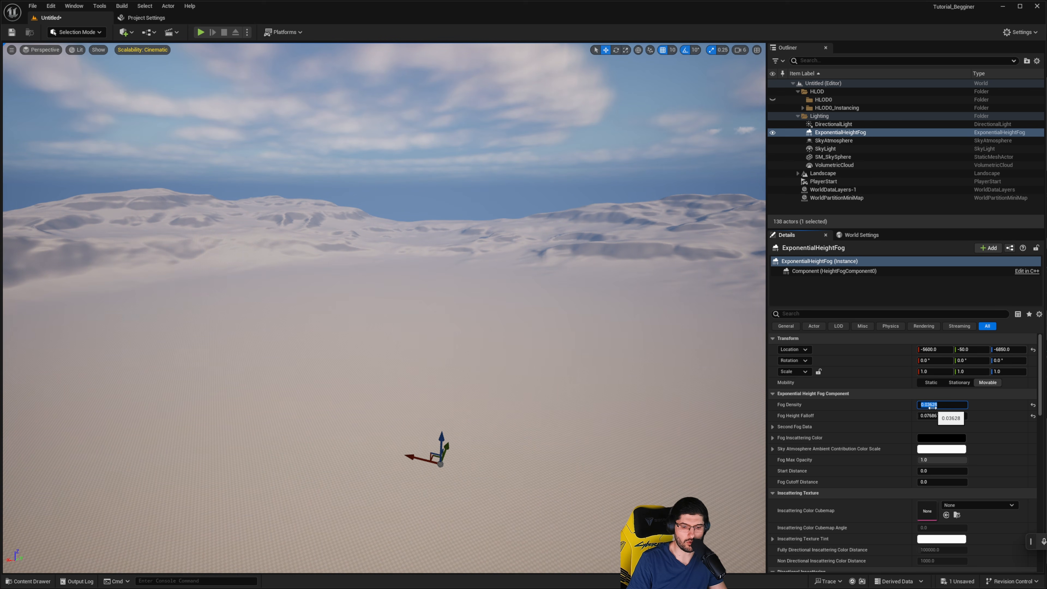
pyautogui.write('5')
pyautogui.press('Return')
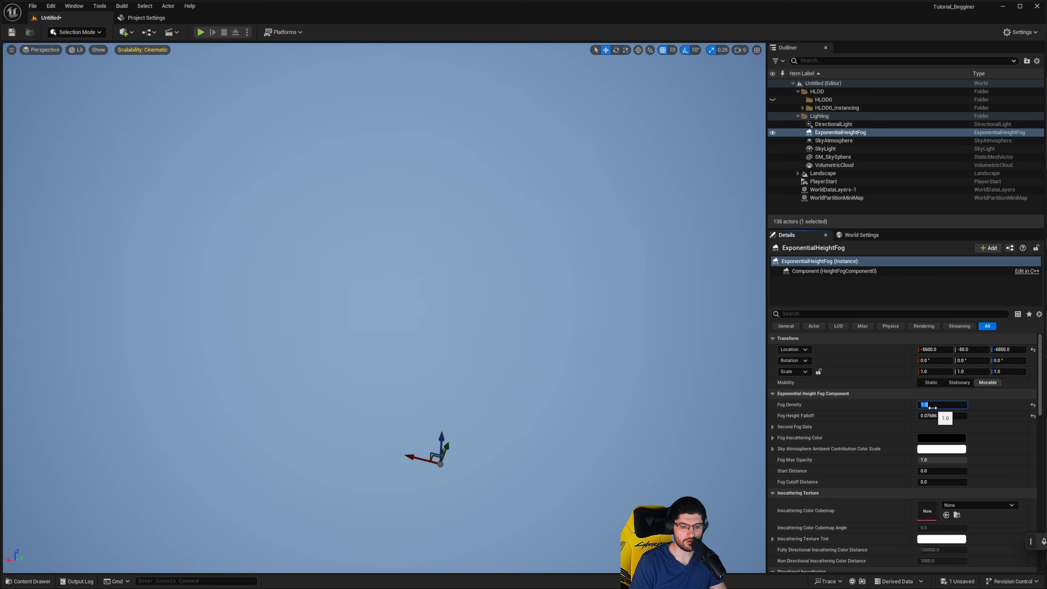
pyautogui.write('0')
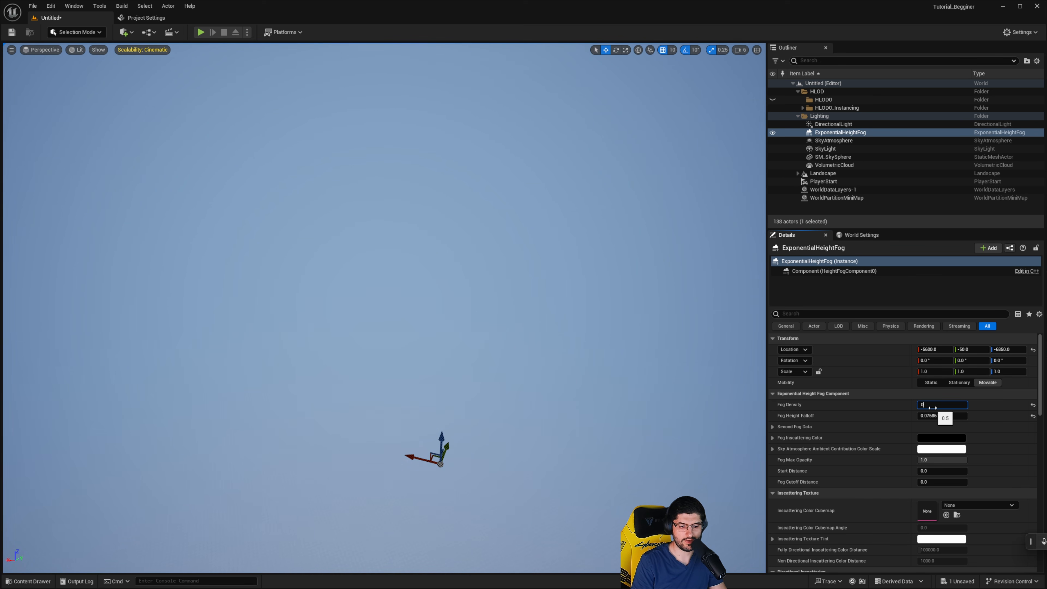
pyautogui.write('.2')
pyautogui.press('Return')
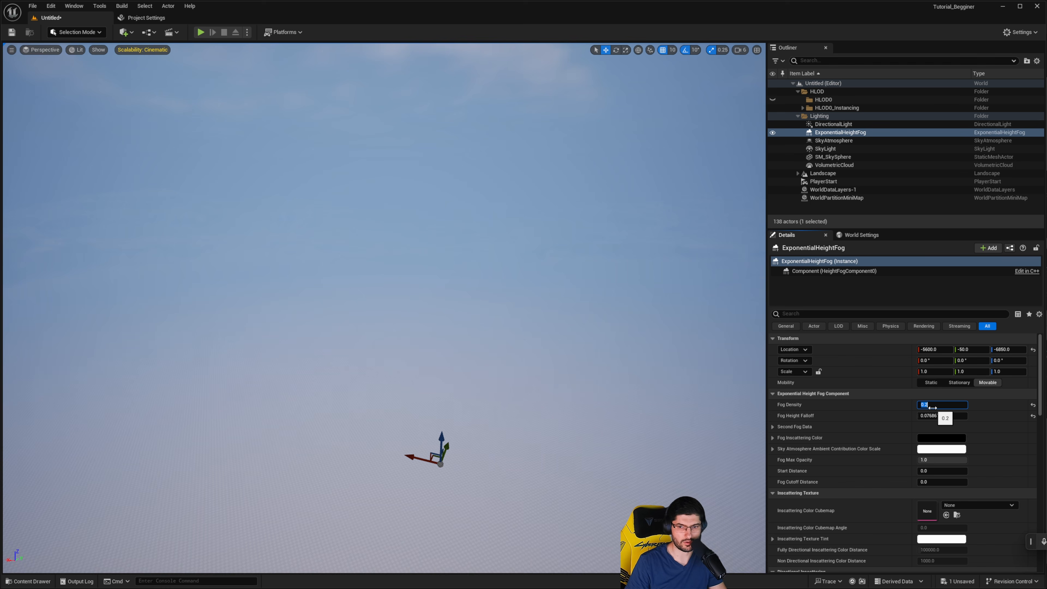
pyautogui.write('0.1')
pyautogui.press('Return')
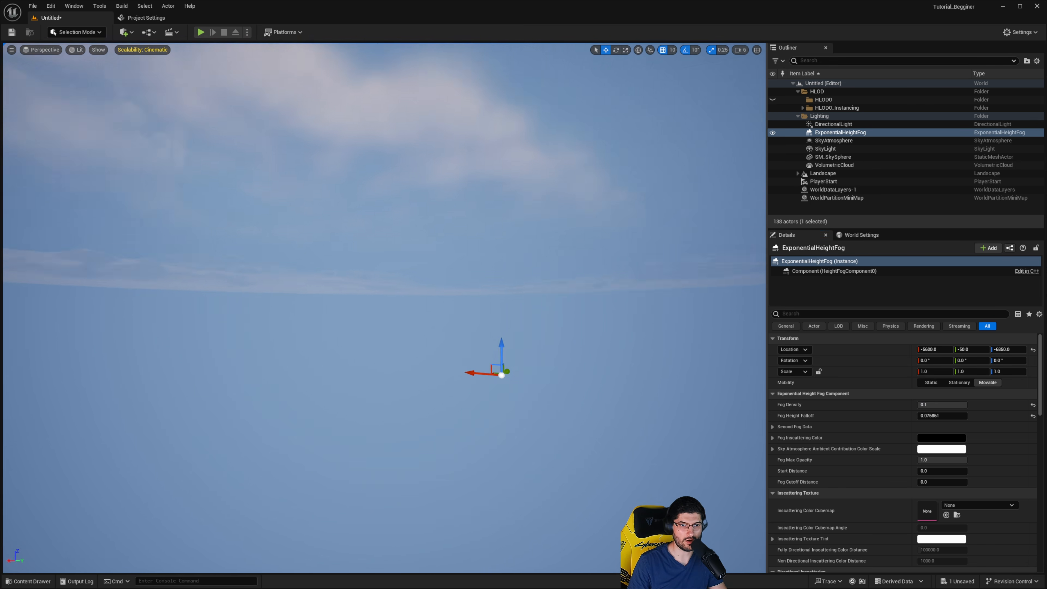
pyautogui.moveTo(349, 316)
pyautogui.mouseDown(button='right')
pyautogui.moveTo(396, 290)
pyautogui.moveTo(350, 316)
pyautogui.mouseUp(button='right')
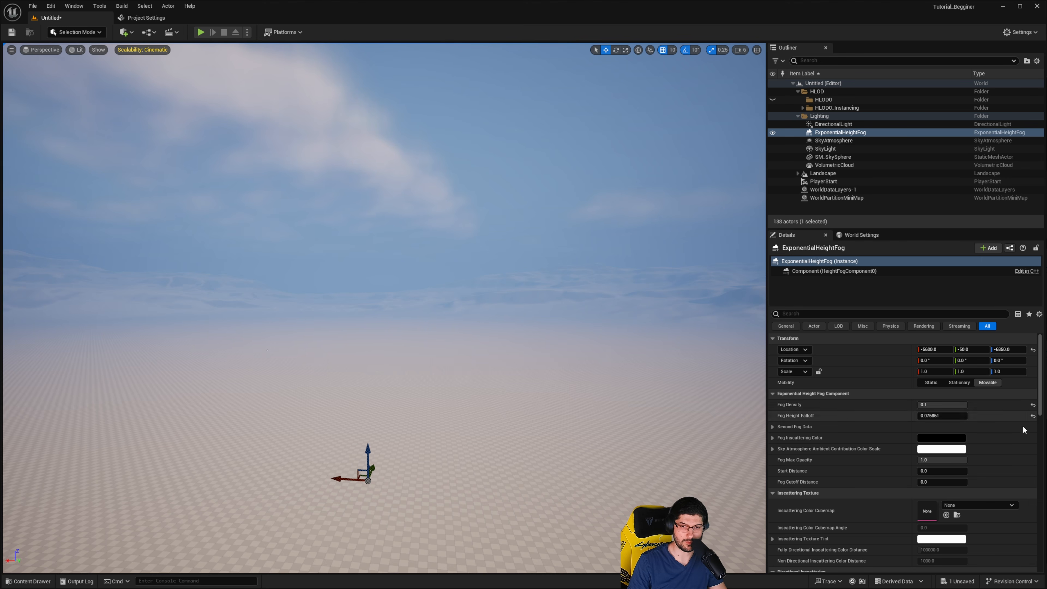
# Step: Reset Fog Density to 0.02 and Fog Height Falloff to 0.2, and check the terrain from several directions
pyautogui.click(1033, 405)
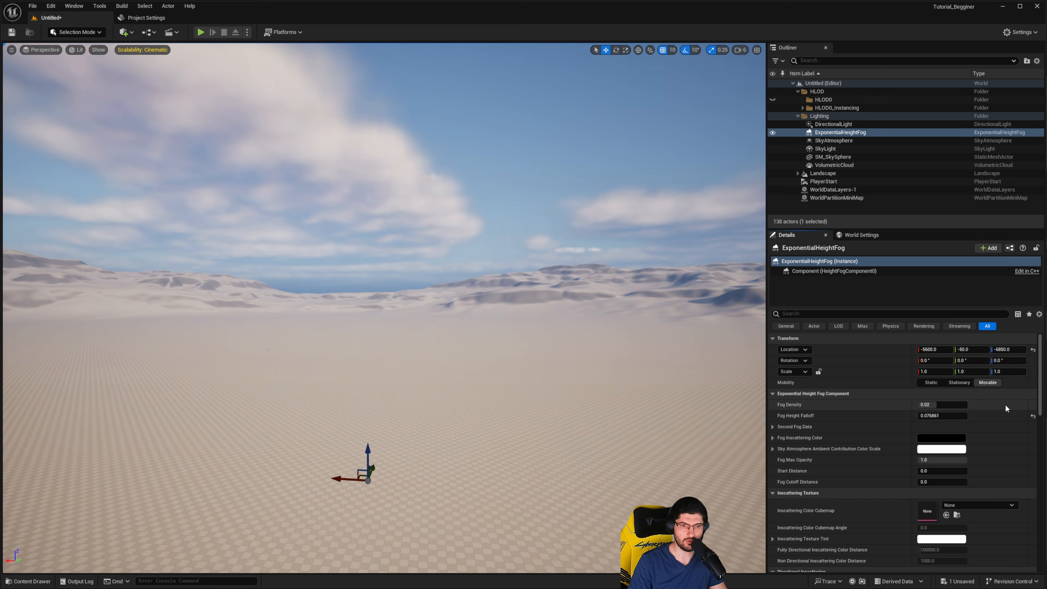
pyautogui.click(1034, 417)
pyautogui.moveTo(635, 351); pyautogui.dragTo(635, 351, button='right')
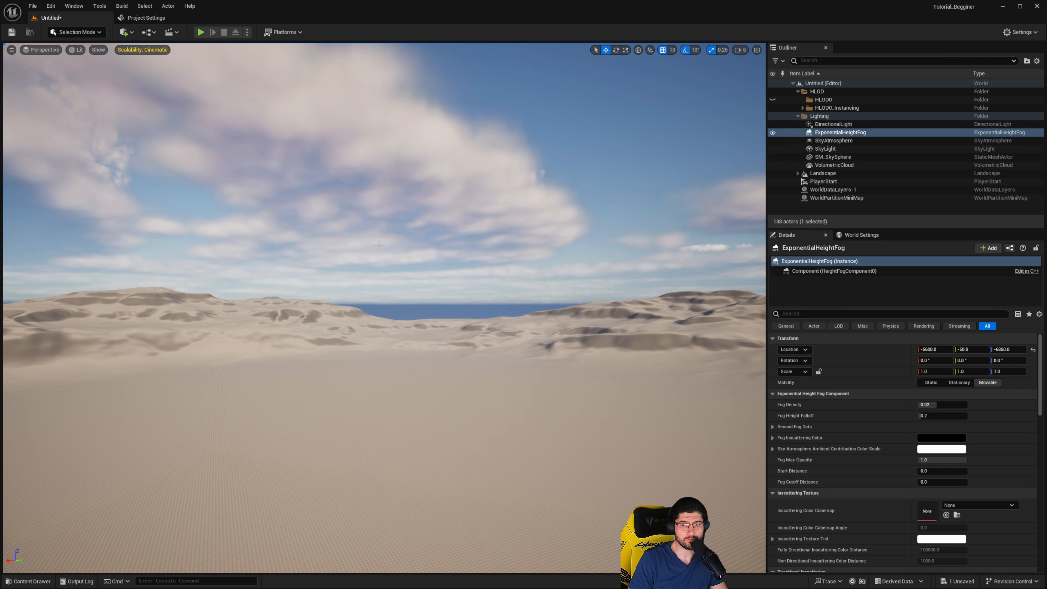
pyautogui.moveTo(372, 247); pyautogui.dragTo(373, 247, button='right')
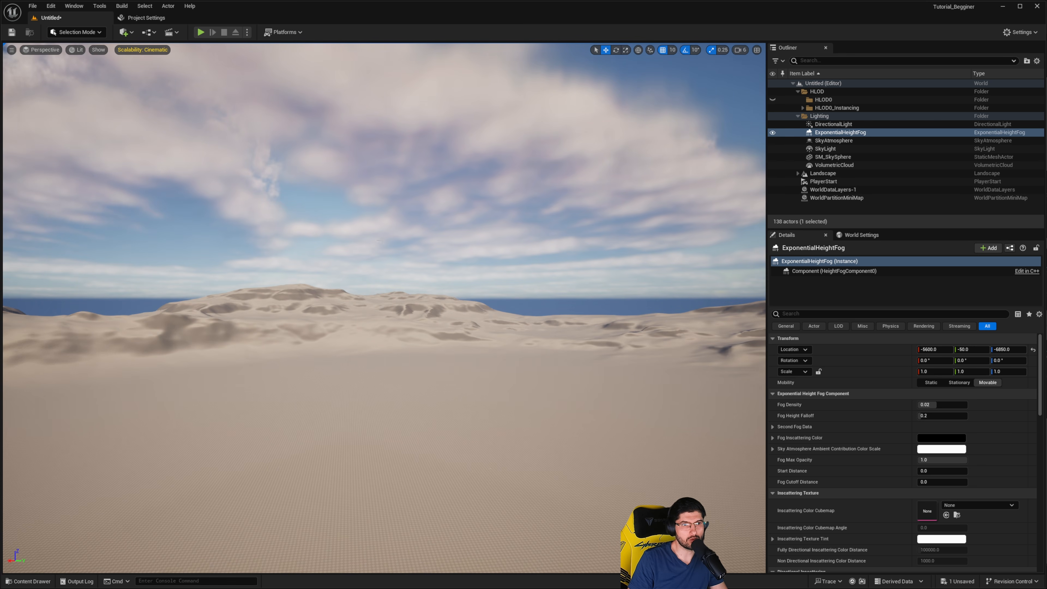
pyautogui.moveTo(293, 247); pyautogui.dragTo(293, 247, button='right')
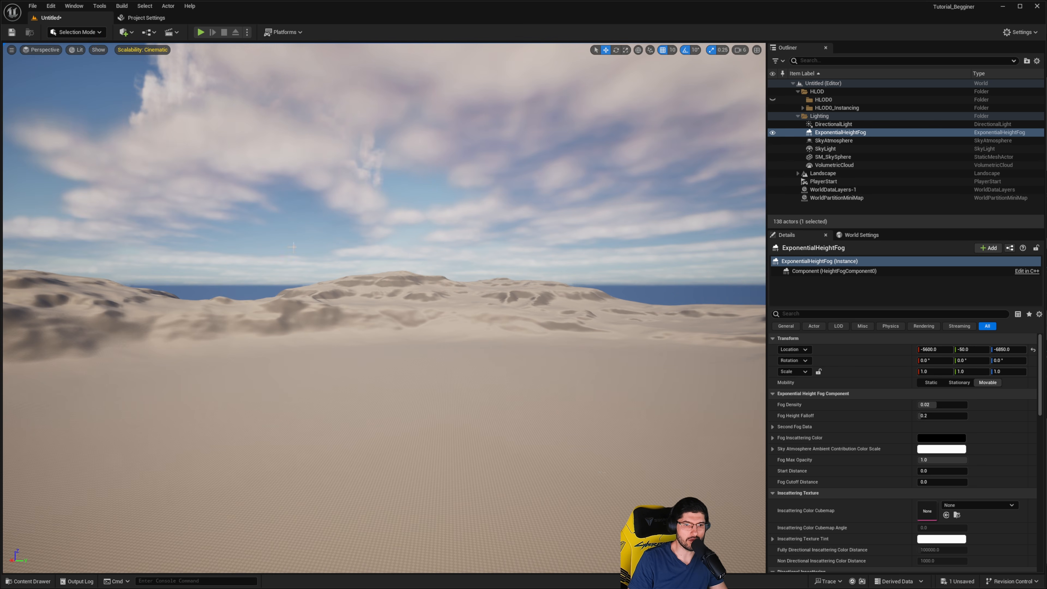
pyautogui.moveTo(662, 331); pyautogui.dragTo(663, 331, button='right')
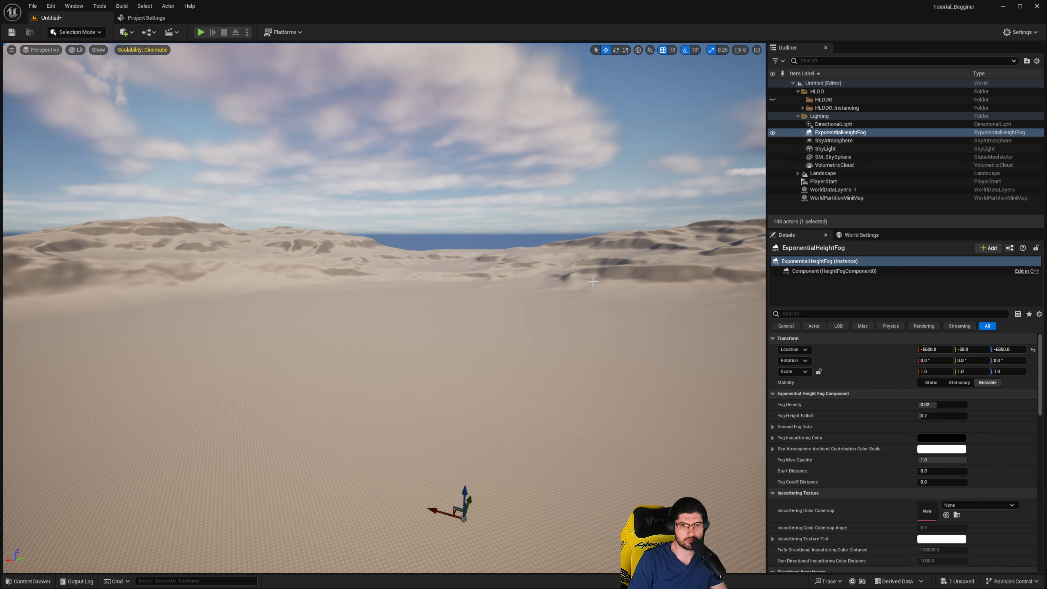
pyautogui.moveTo(577, 289); pyautogui.dragTo(422, 319, button='right')
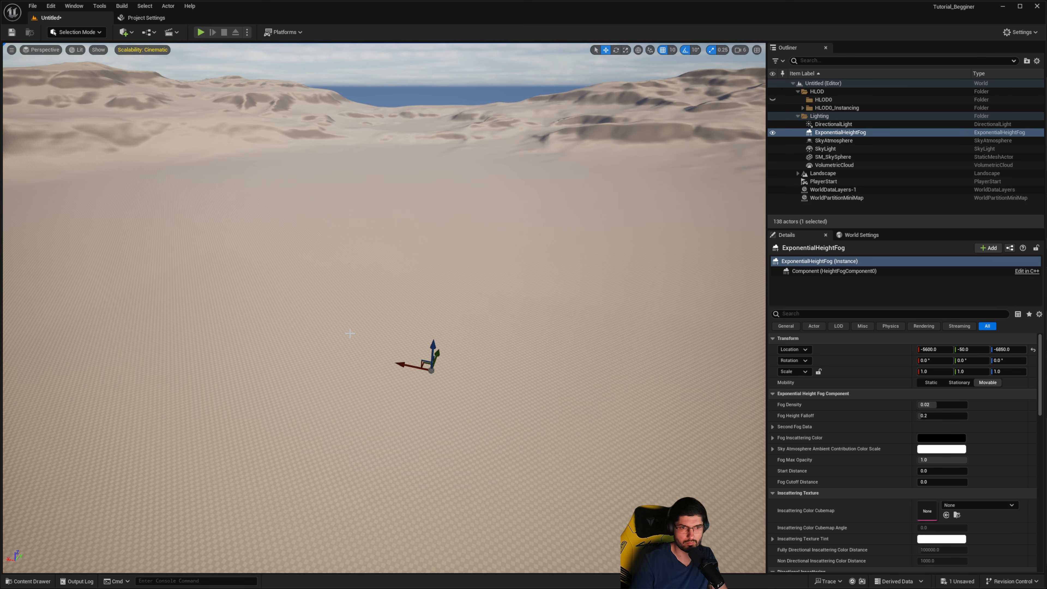
pyautogui.moveTo(350, 333); pyautogui.dragTo(347, 340, button='right')
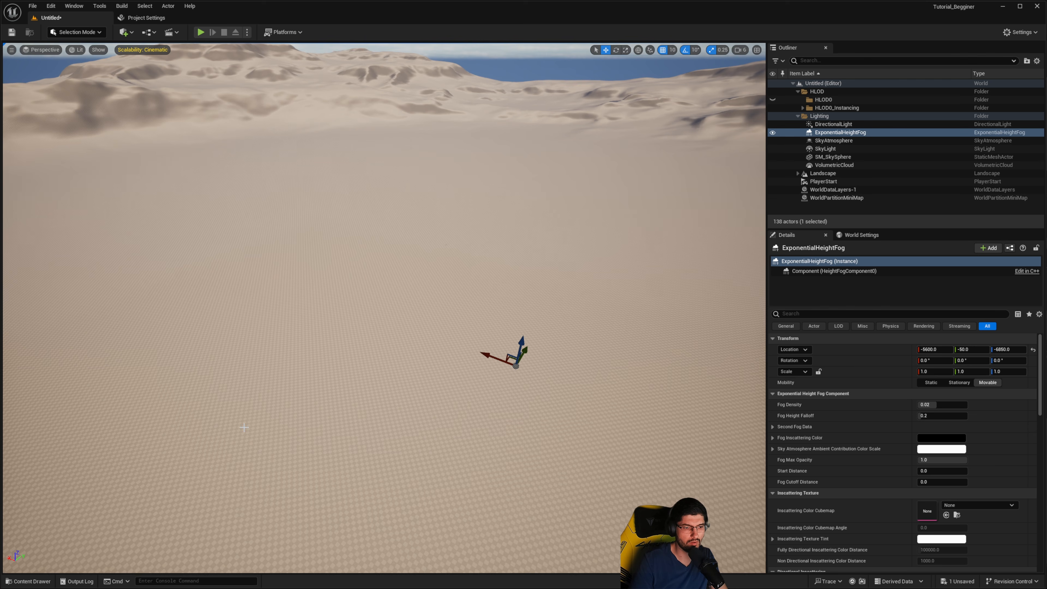
# Step: Open the Content Drawer to show the project's Content folder
pyautogui.click(29, 581)
pyautogui.moveTo(307, 330); pyautogui.dragTo(325, 337, button='right')
pyautogui.hotkey('ctrl', 'space')
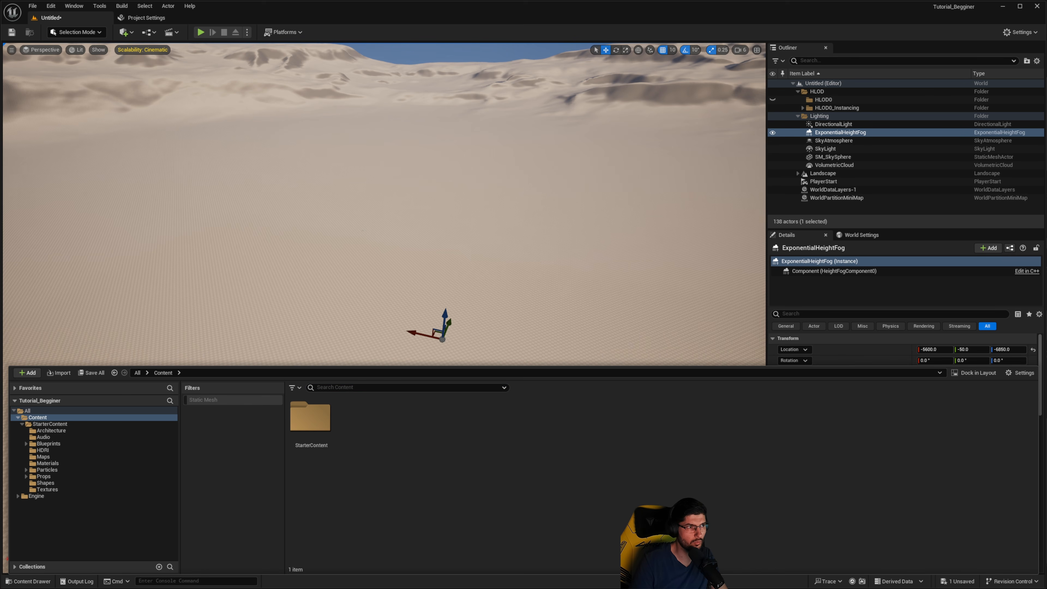
# Step: Place a second Content Browser as a floating window over the viewport and close it
pyautogui.moveTo(0, 272); pyautogui.dragTo(594, 153)
pyautogui.moveTo(478, 151); pyautogui.dragTo(490, 149)
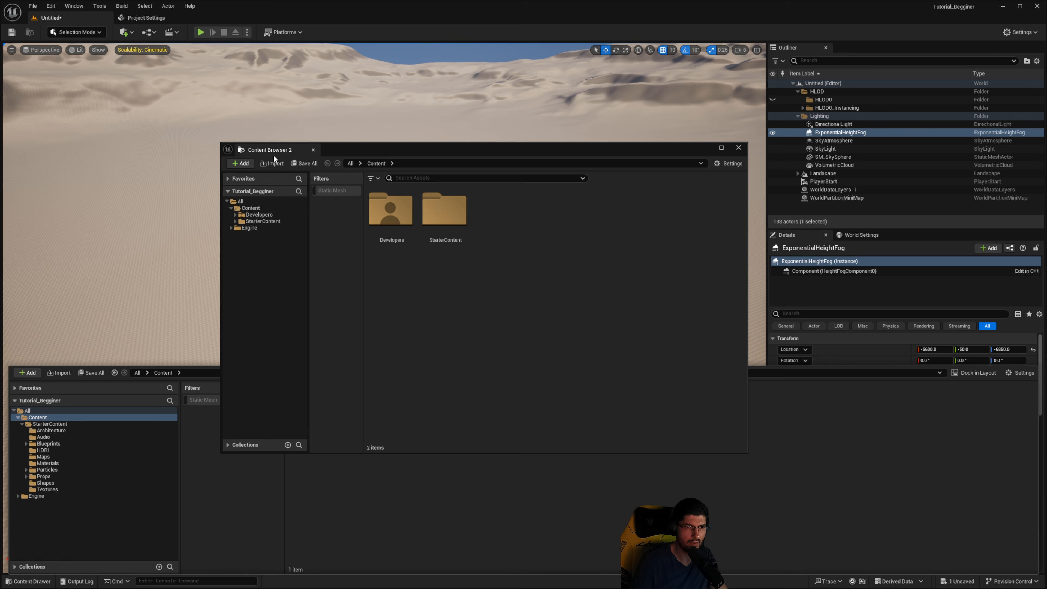
pyautogui.moveTo(270, 153); pyautogui.dragTo(325, 208)
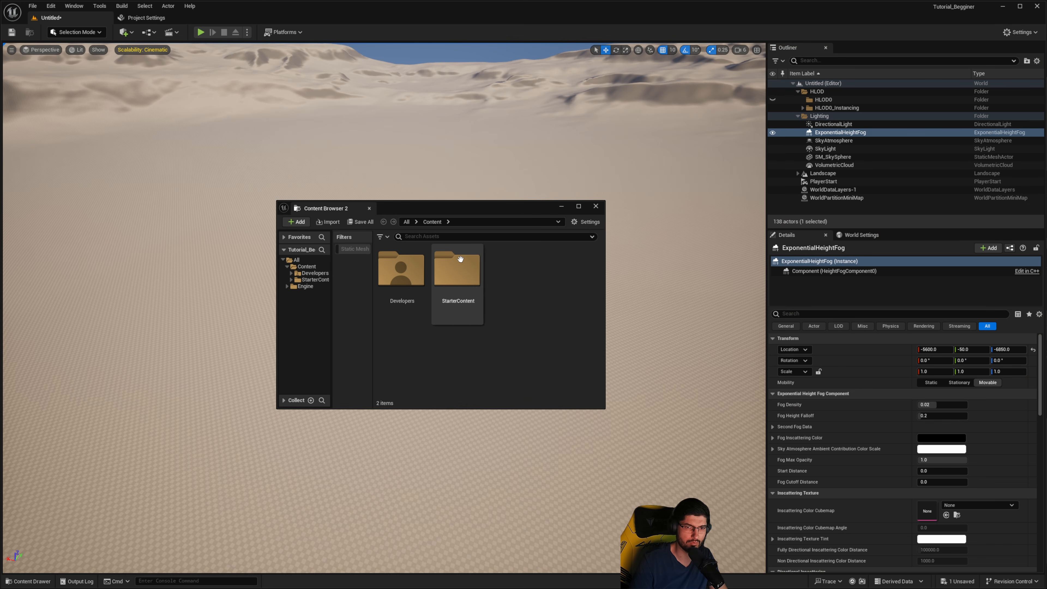
pyautogui.click(596, 206)
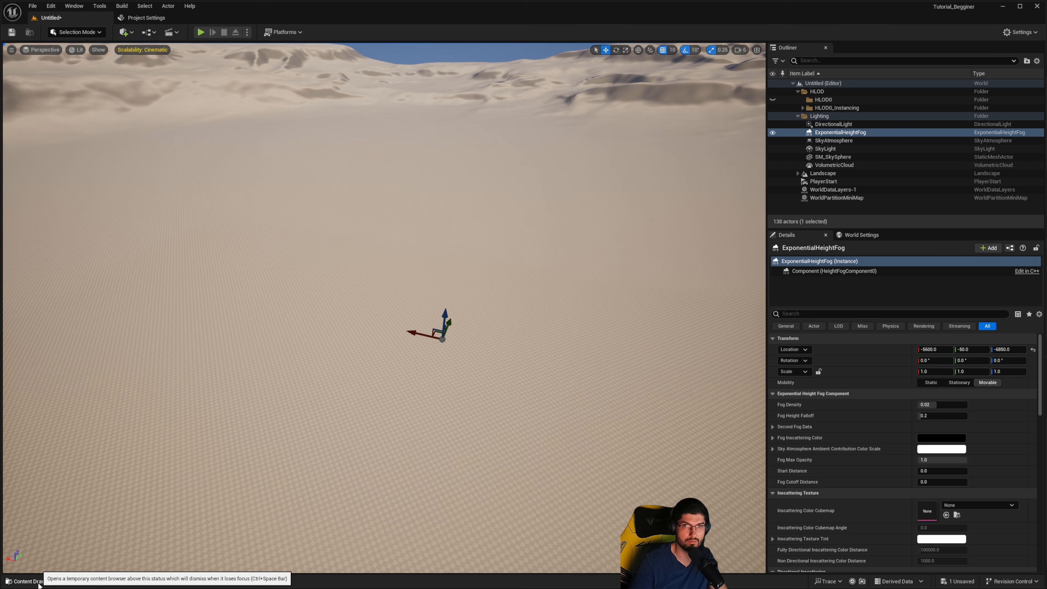
# Step: Open the Content Drawer and remove the Static Mesh filter from the asset view
pyautogui.click(39, 584)
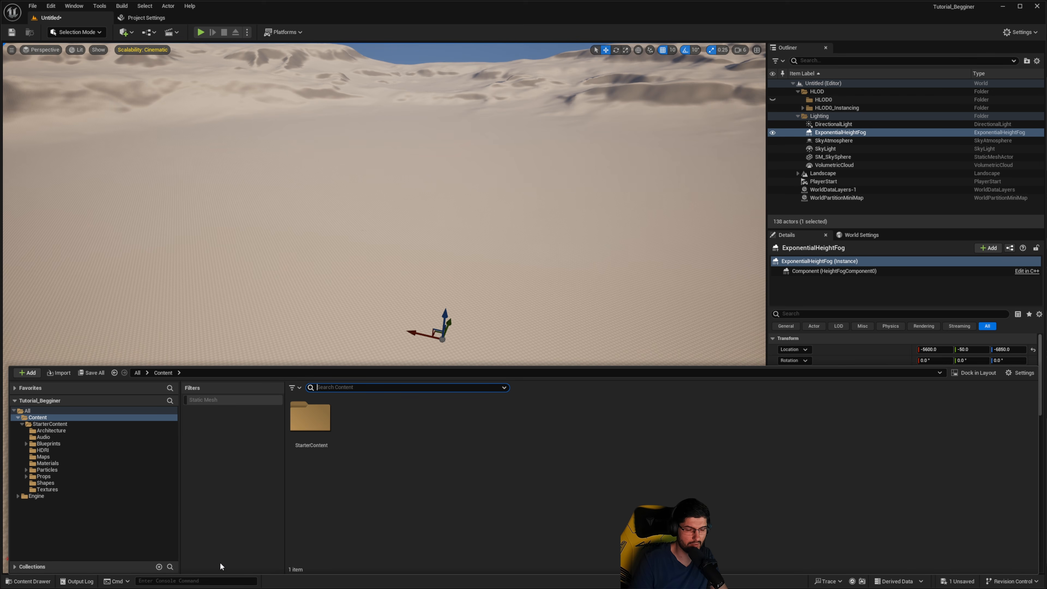
pyautogui.click(294, 392)
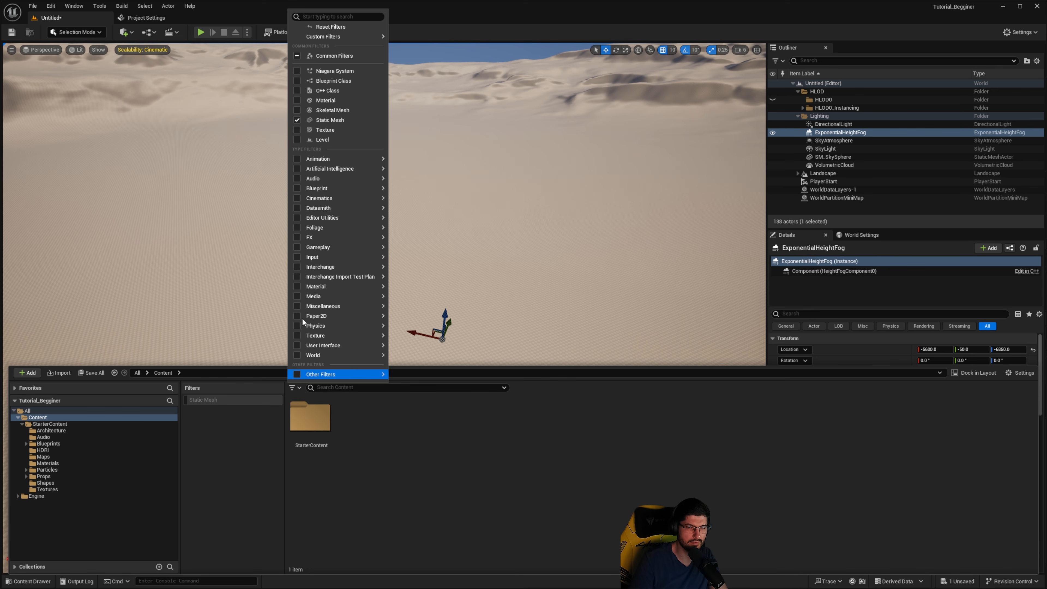
pyautogui.click(358, 119)
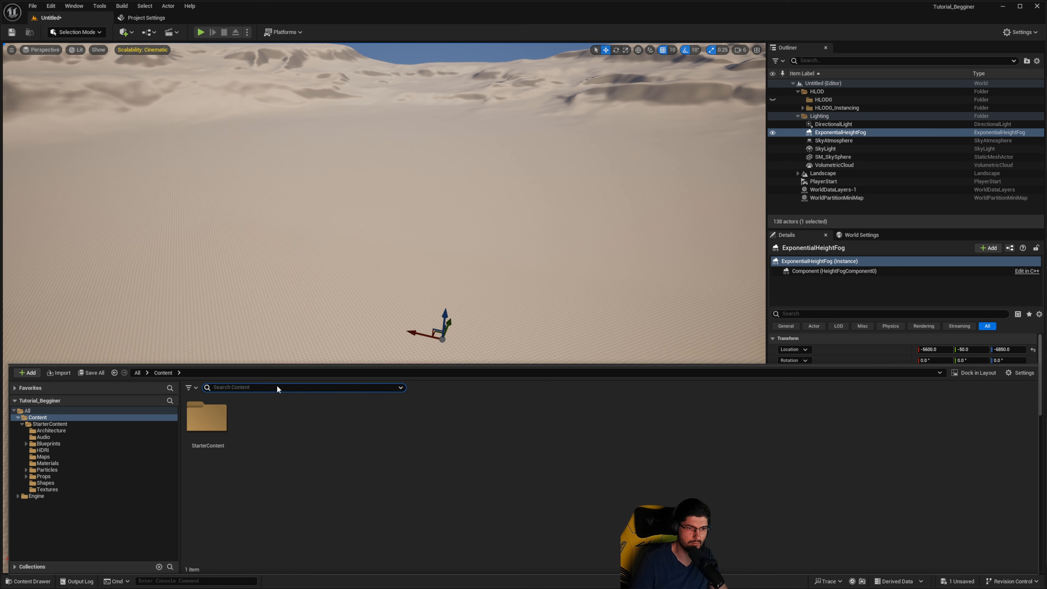
# Step: Review the available asset filters, apply the Static Mesh filter to the Content folder, and deactivate it
pyautogui.click(190, 389)
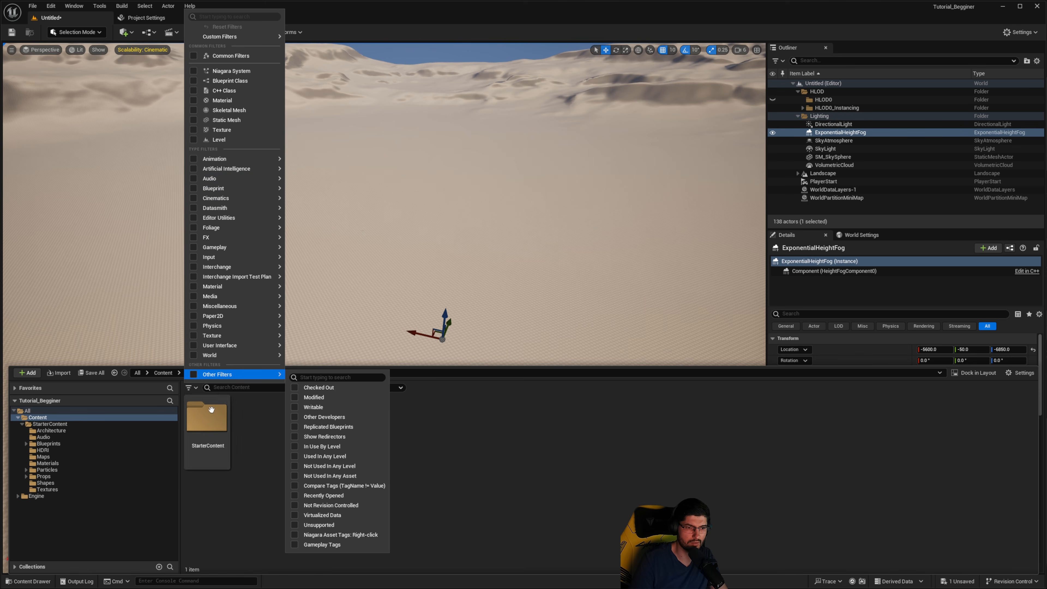
pyautogui.moveTo(238, 228)
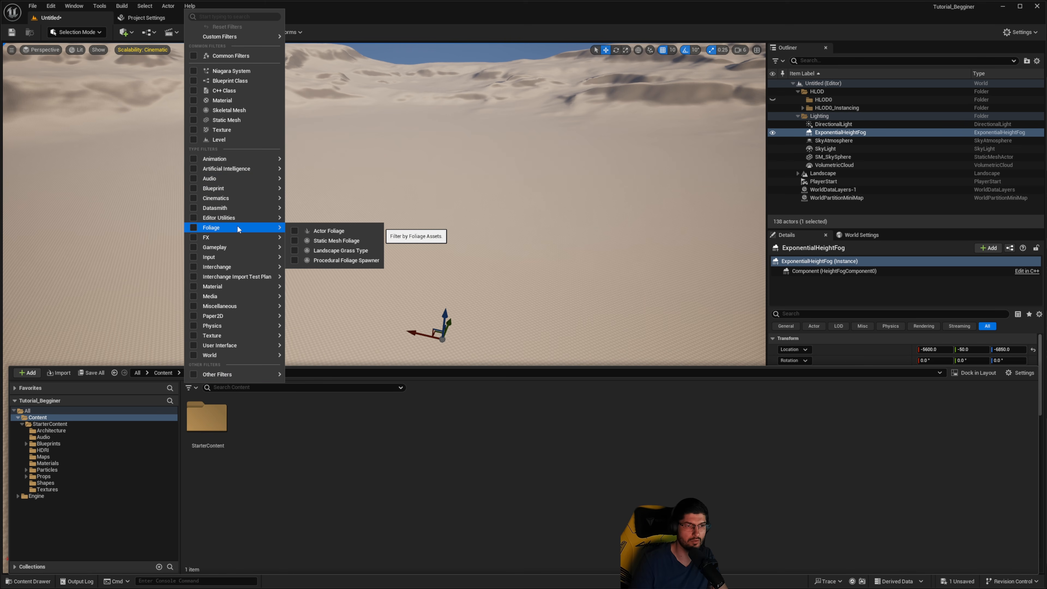
pyautogui.click(216, 122)
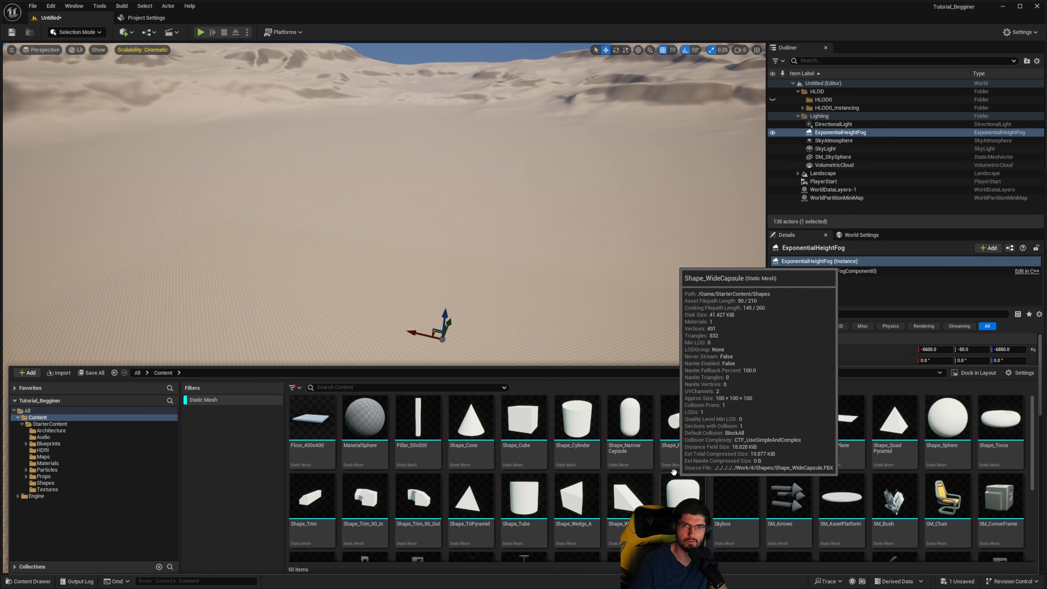
pyautogui.click(202, 404)
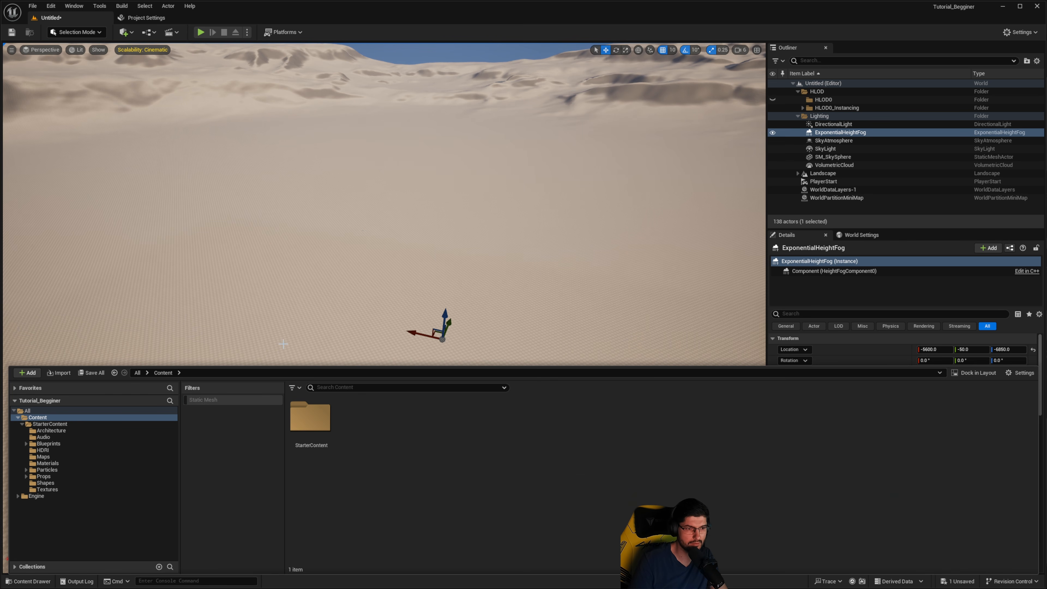
# Step: Examine the asset types that can be created in the Content folder and the file import dialog, without adding or importing anything
pyautogui.click(26, 374)
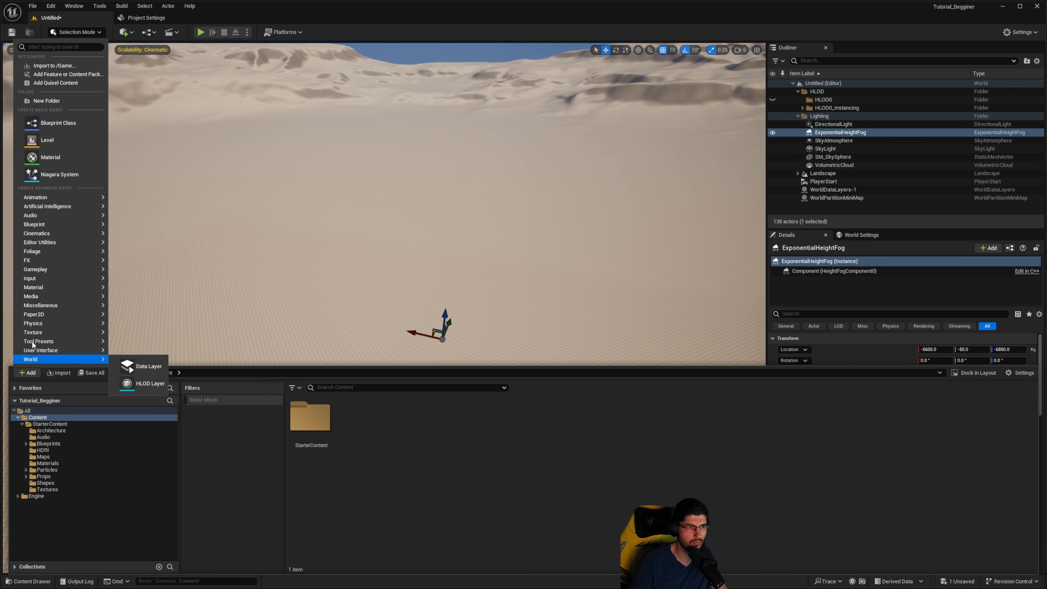
pyautogui.moveTo(29, 307)
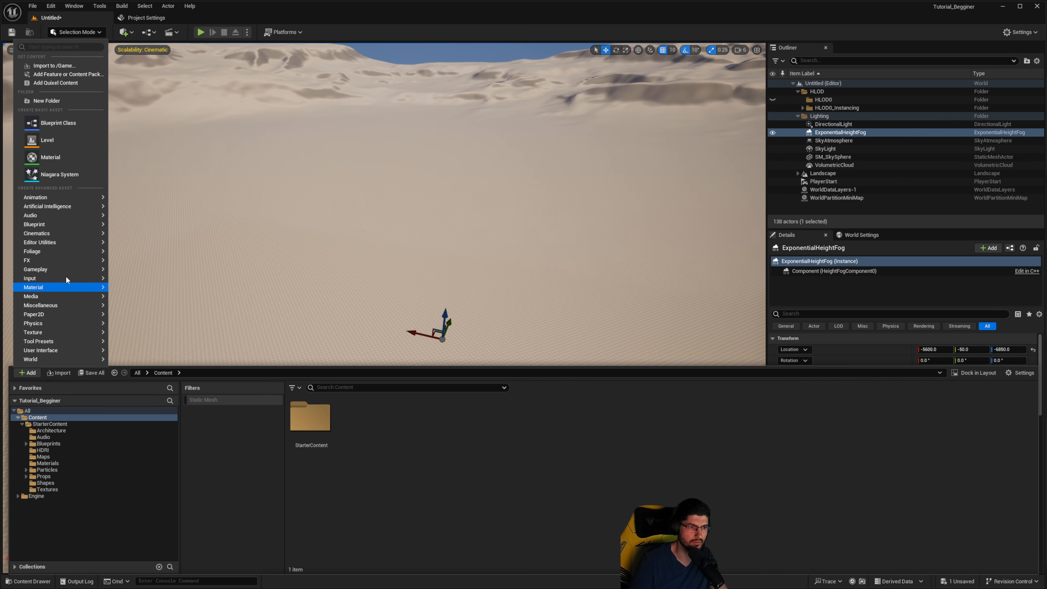
pyautogui.moveTo(49, 269)
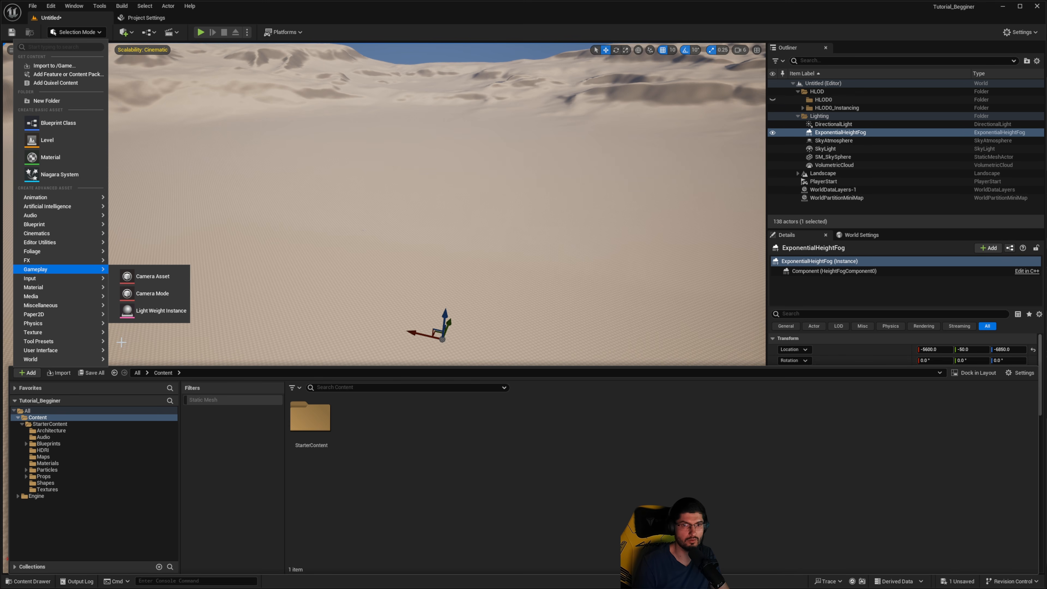
pyautogui.click(211, 468)
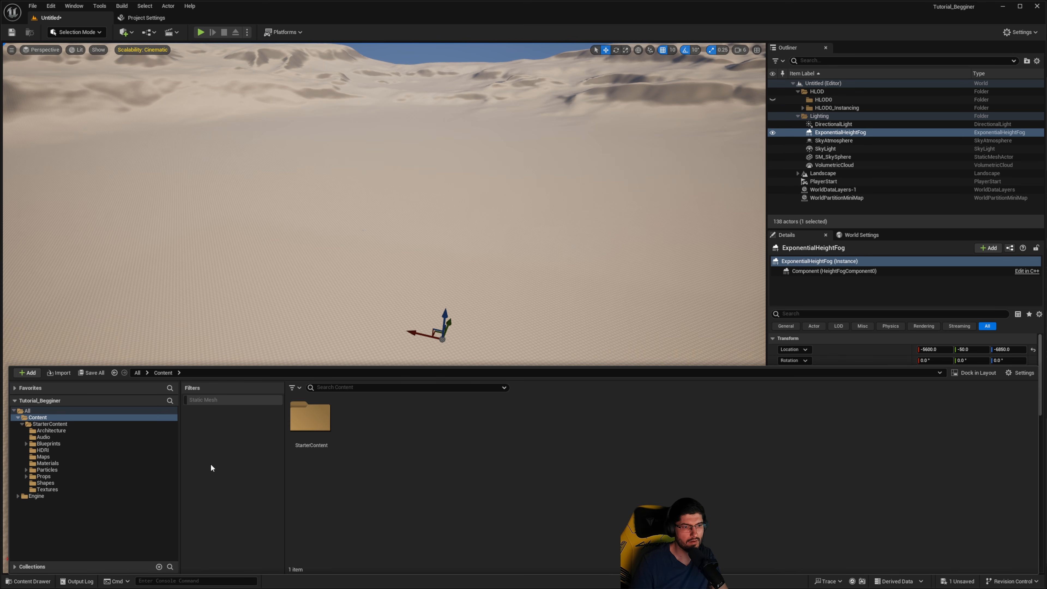
pyautogui.click(69, 374)
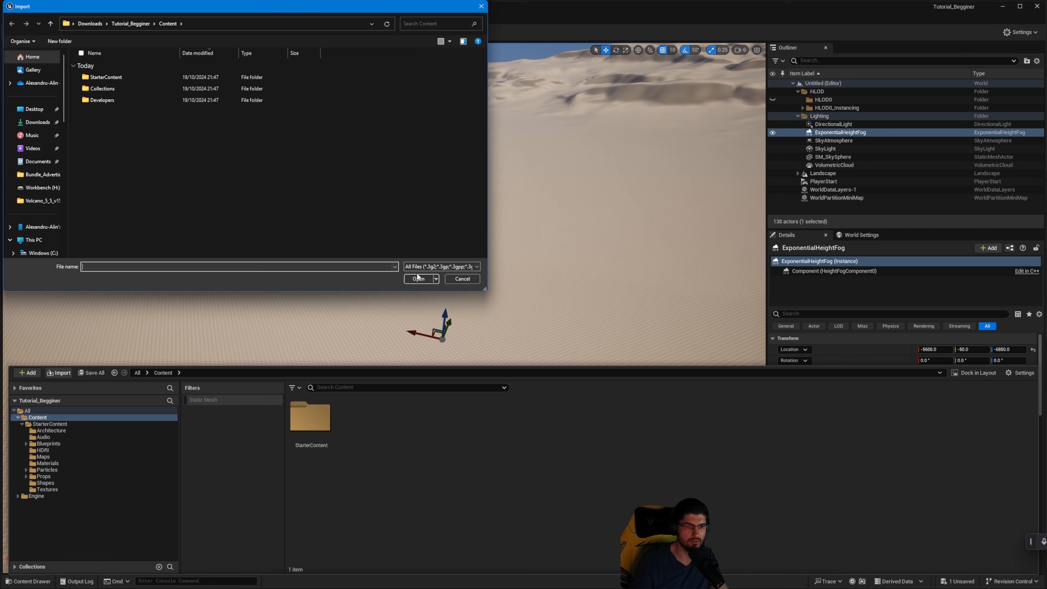
pyautogui.click(462, 279)
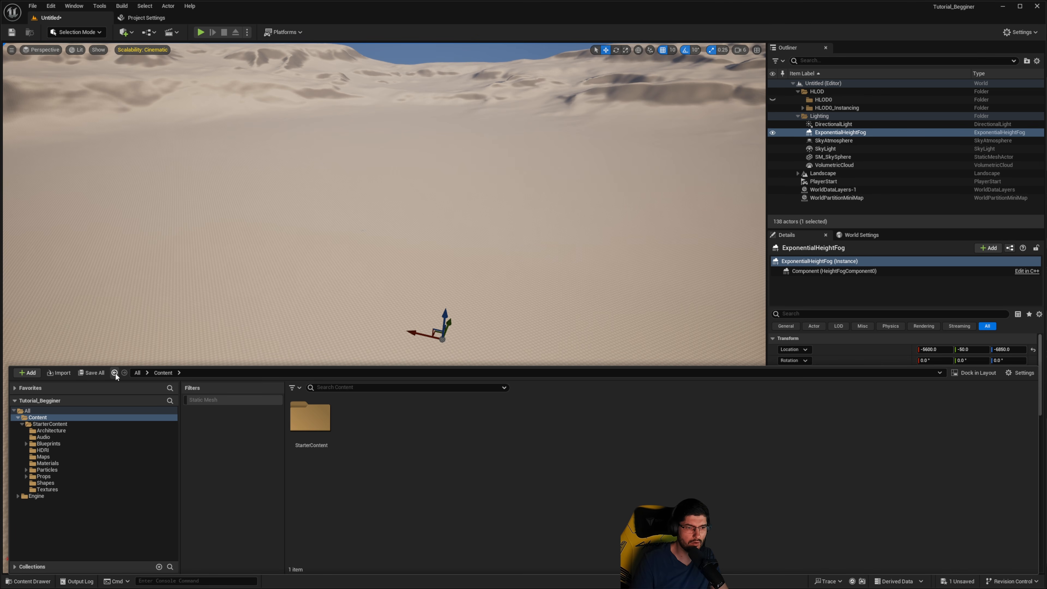
# Step: Browse to the Shapes folder inside StarterContent
pyautogui.click(198, 374)
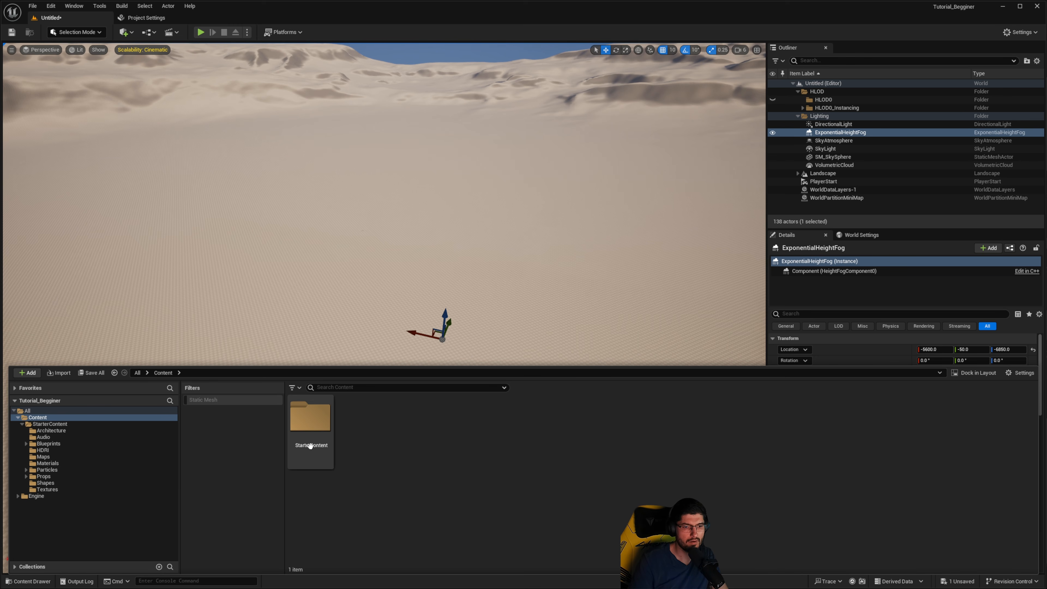
pyautogui.doubleClick(311, 430)
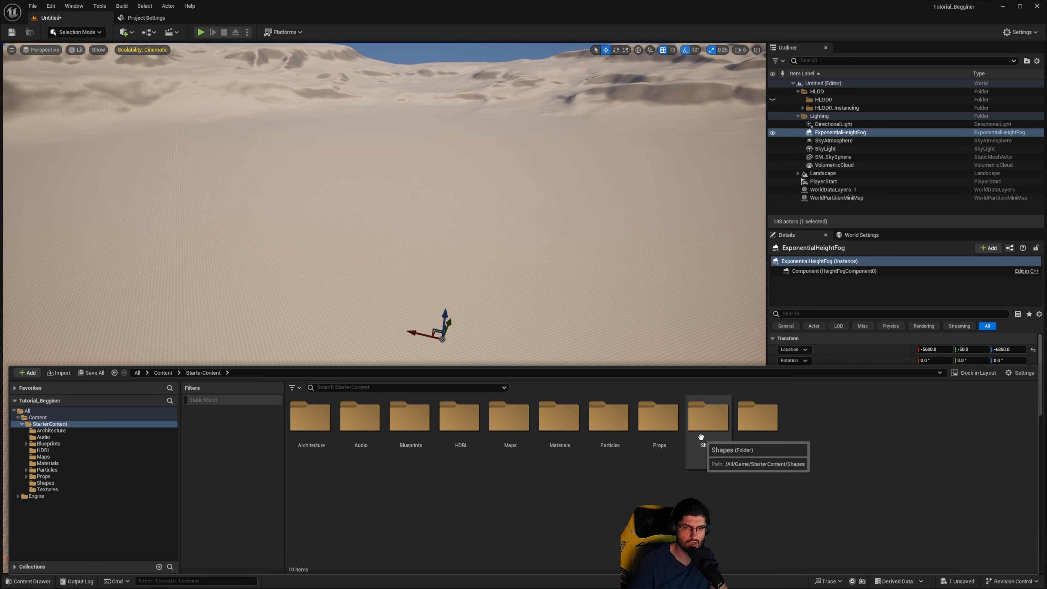
pyautogui.doubleClick(702, 440)
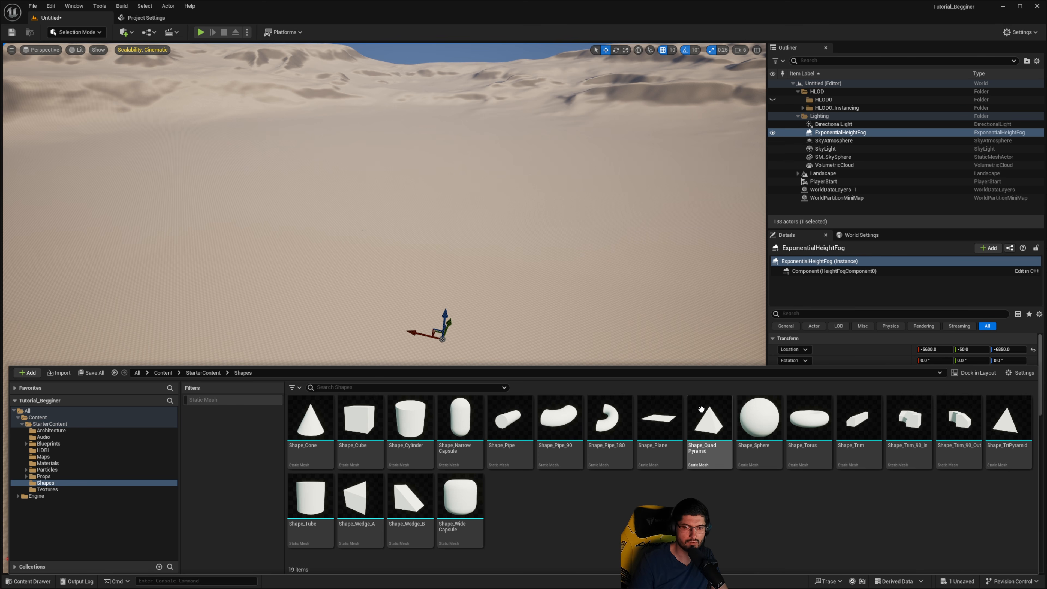
# Step: Place the Shape_QuadPyramid mesh from the Shapes folder in the level, select it and frame it in the viewport
pyautogui.moveTo(714, 418)
pyautogui.moveTo(713, 418); pyautogui.dragTo(517, 283)
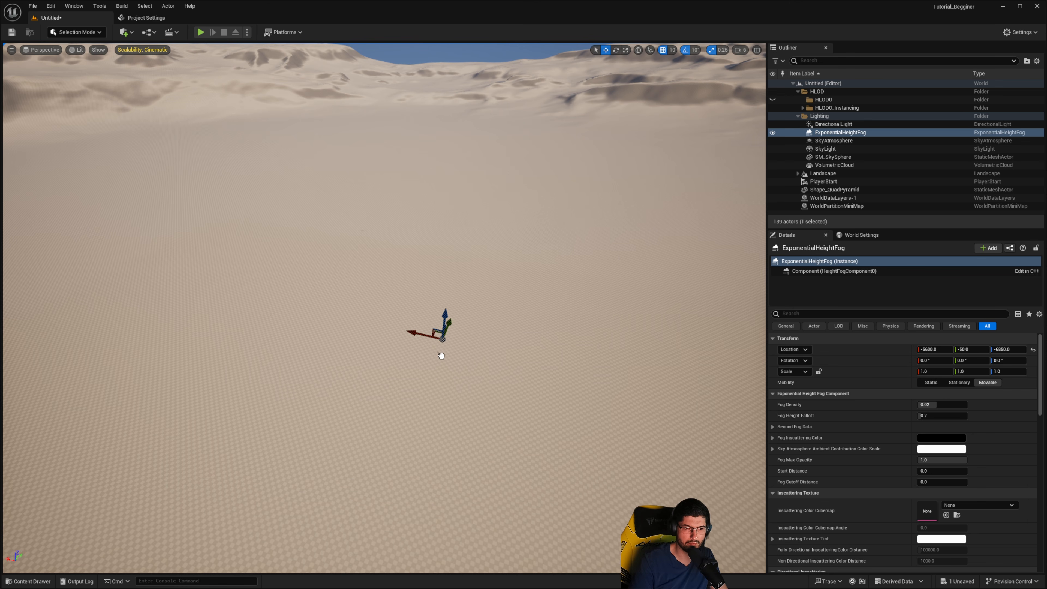
pyautogui.moveTo(391, 332); pyautogui.dragTo(391, 333)
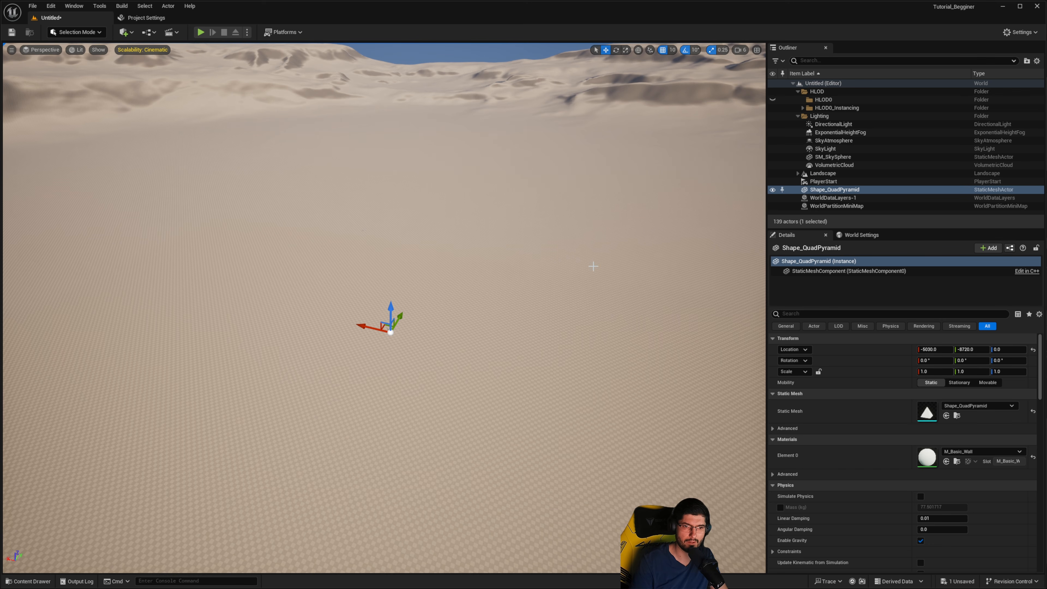
pyautogui.press('f')
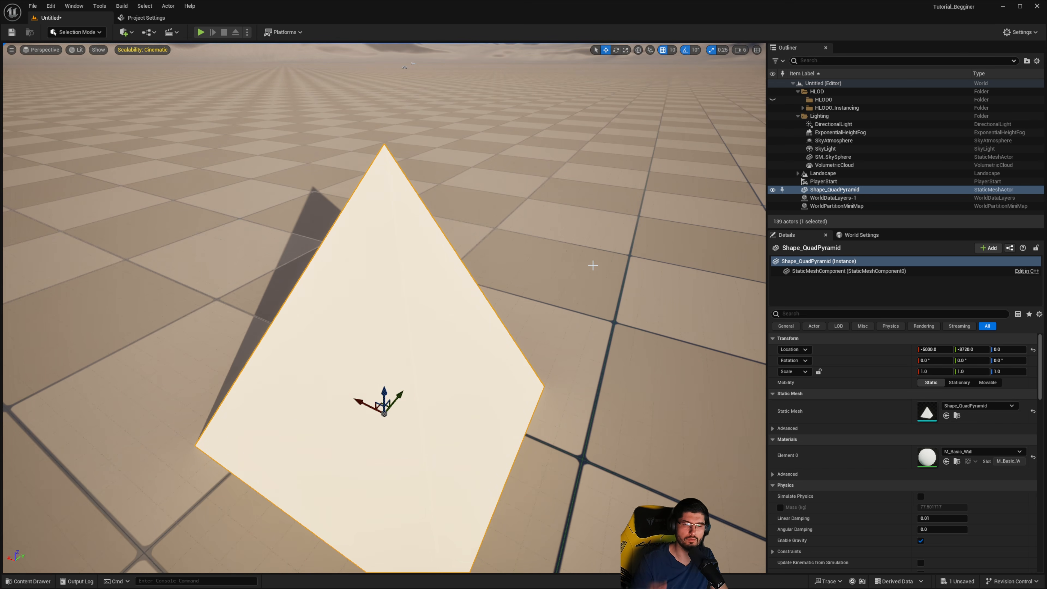
pyautogui.moveTo(593, 265); pyautogui.dragTo(572, 242, button='right')
pyautogui.press('s')
pyautogui.press('w')
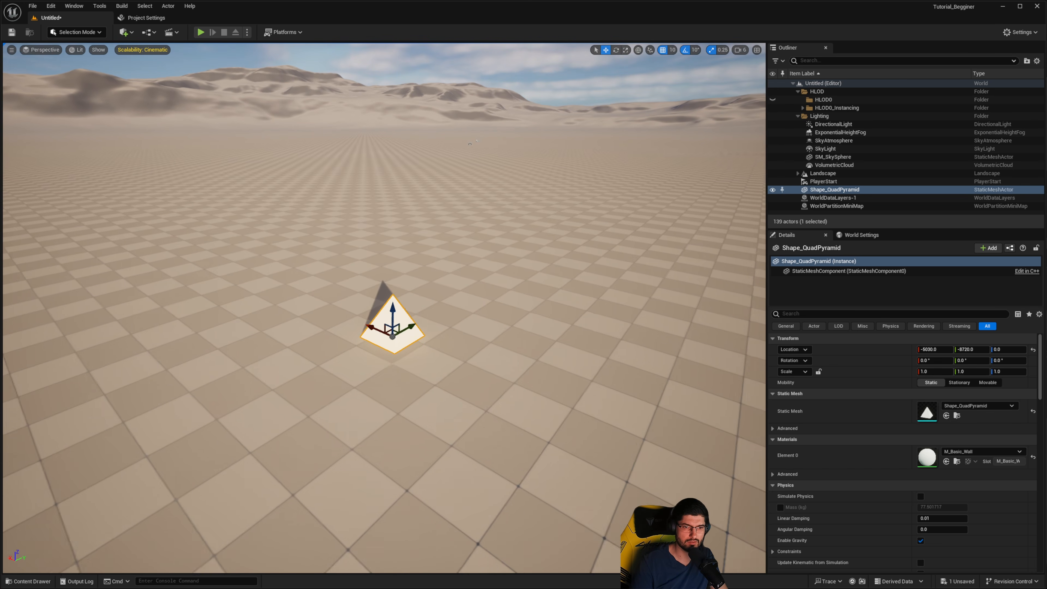
pyautogui.press('s')
pyautogui.press('w')
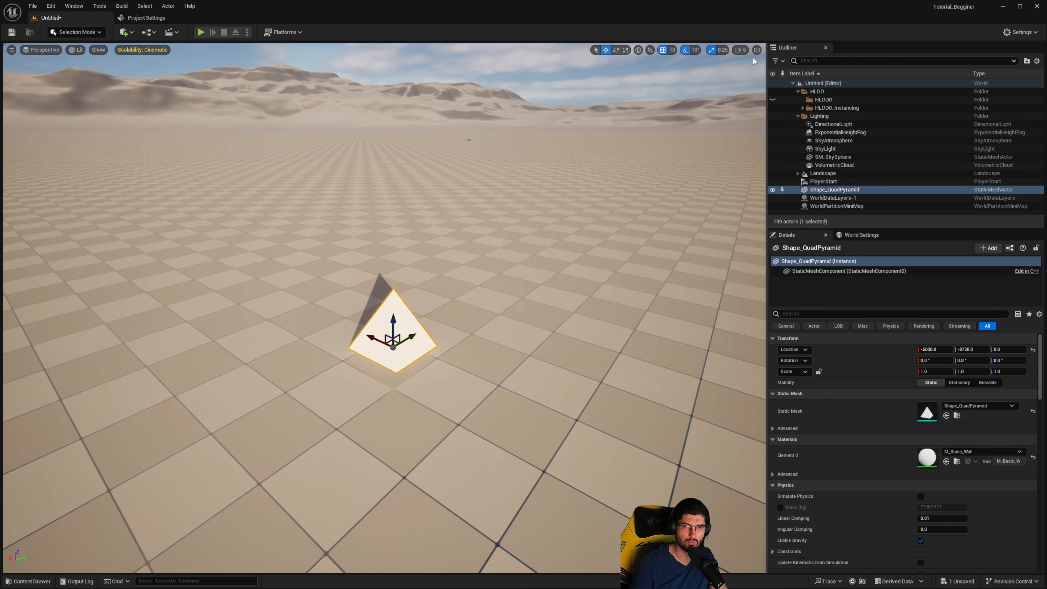
# Step: Set the viewport camera speed to 0.6 and fly around the pyramid to view it from near ground level
pyautogui.click(740, 50)
pyautogui.moveTo(671, 67); pyautogui.dragTo(658, 68)
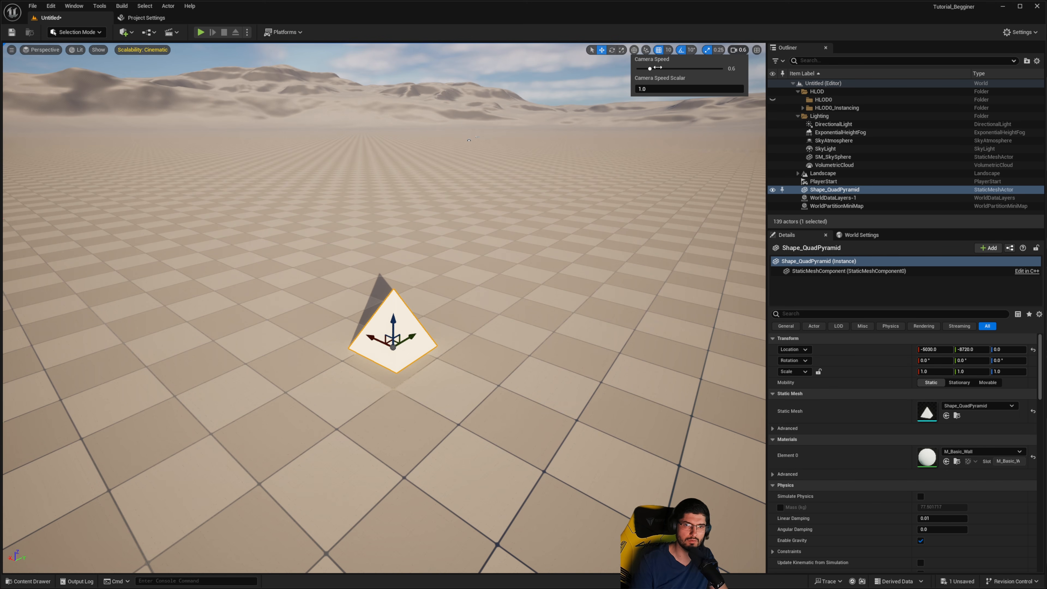
pyautogui.press('s')
pyautogui.moveTo(561, 204); pyautogui.dragTo(553, 169, button='right')
pyautogui.press('a')
pyautogui.press('w')
pyautogui.press('d')
pyautogui.press('w')
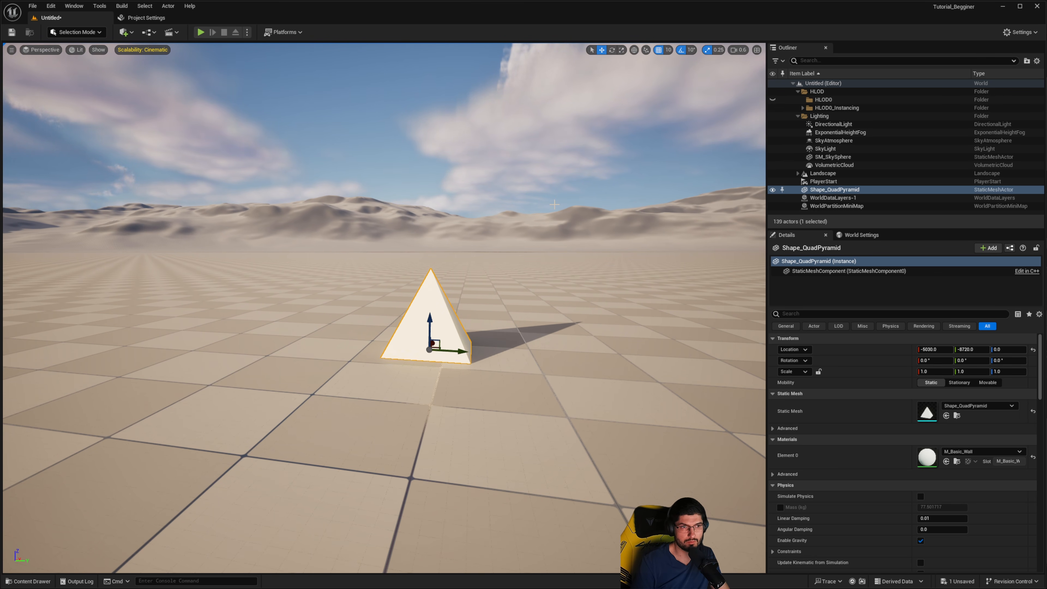
pyautogui.press('d')
pyautogui.moveTo(555, 205); pyautogui.dragTo(475, 208, button='right')
pyautogui.press('w')
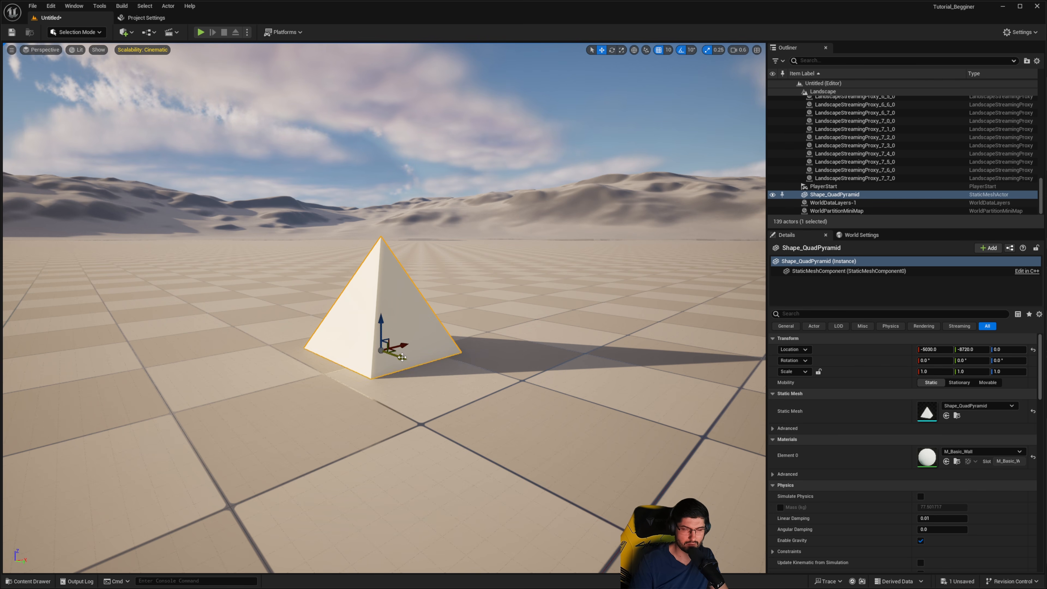
# Step: Move the pyramid across the ground to X -5060, Y -8680, then try raising it 30 units and undo the raise
pyautogui.moveTo(402, 359); pyautogui.dragTo(412, 408)
pyautogui.moveTo(382, 342); pyautogui.dragTo(384, 296)
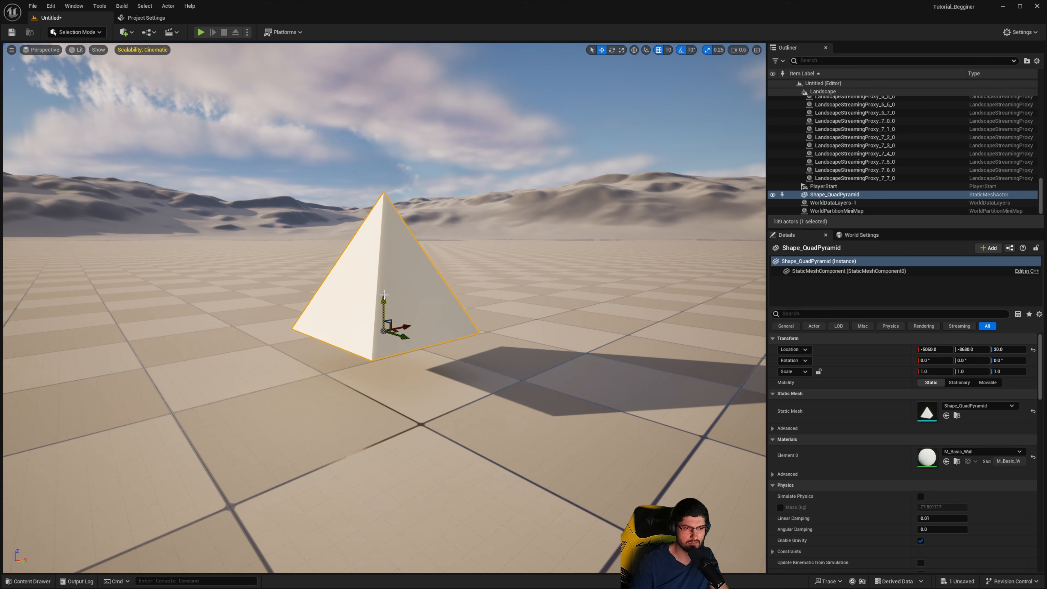
pyautogui.hotkey('ctrl', 'z')
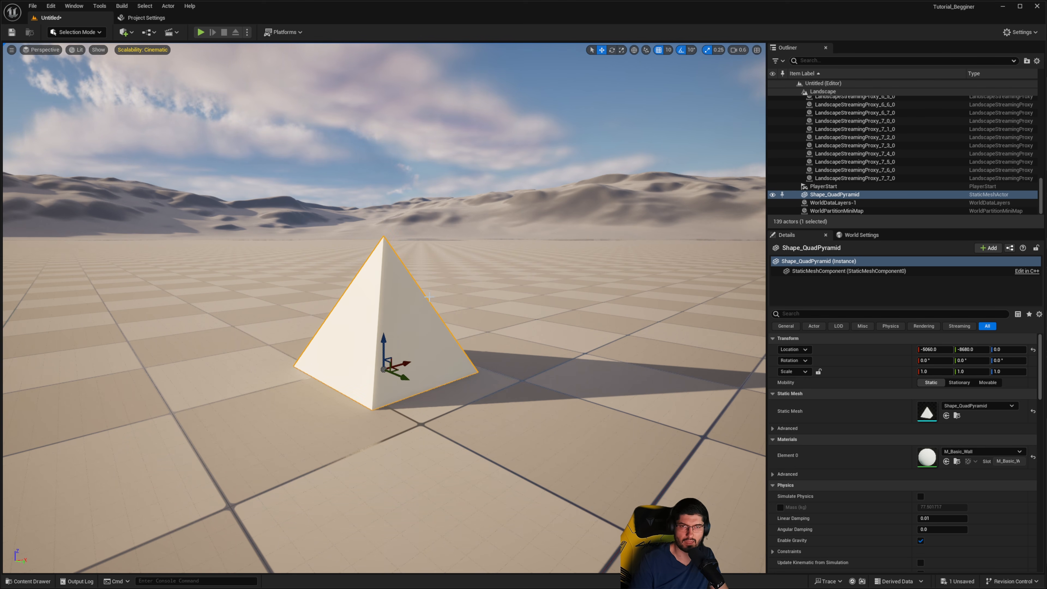
# Step: Try selecting the ground and the pyramid with the Select tool, and return to the Move tool
pyautogui.click(591, 50)
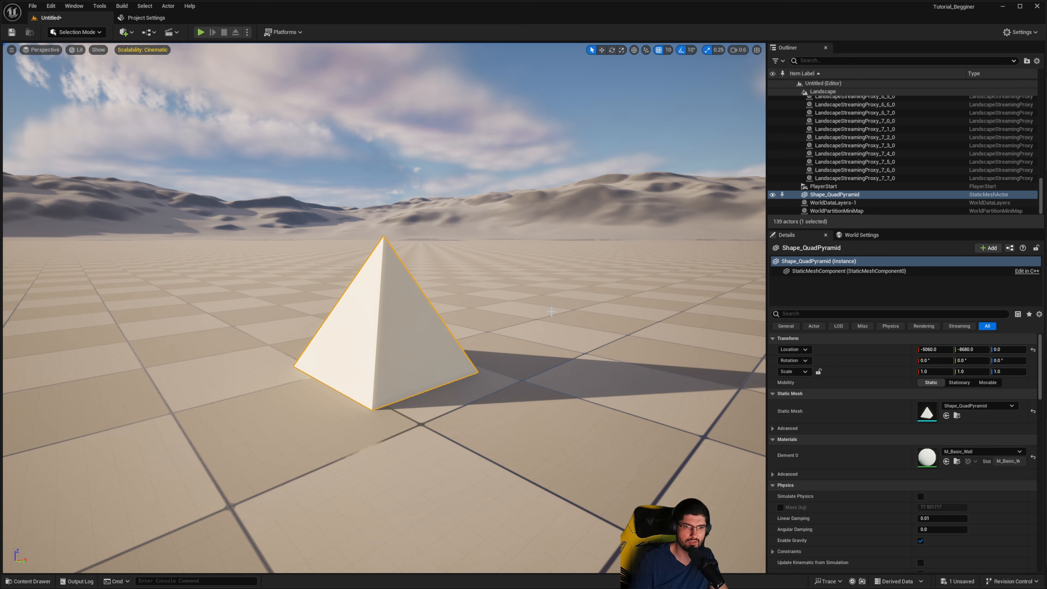
pyautogui.click(315, 430)
pyautogui.click(389, 269)
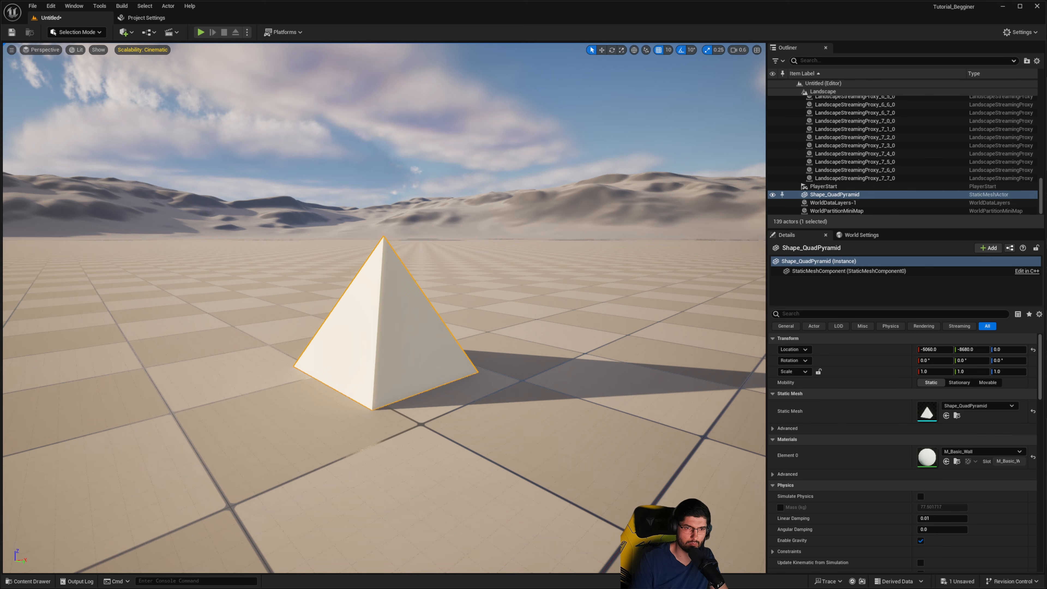
pyautogui.click(425, 211)
pyautogui.click(423, 342)
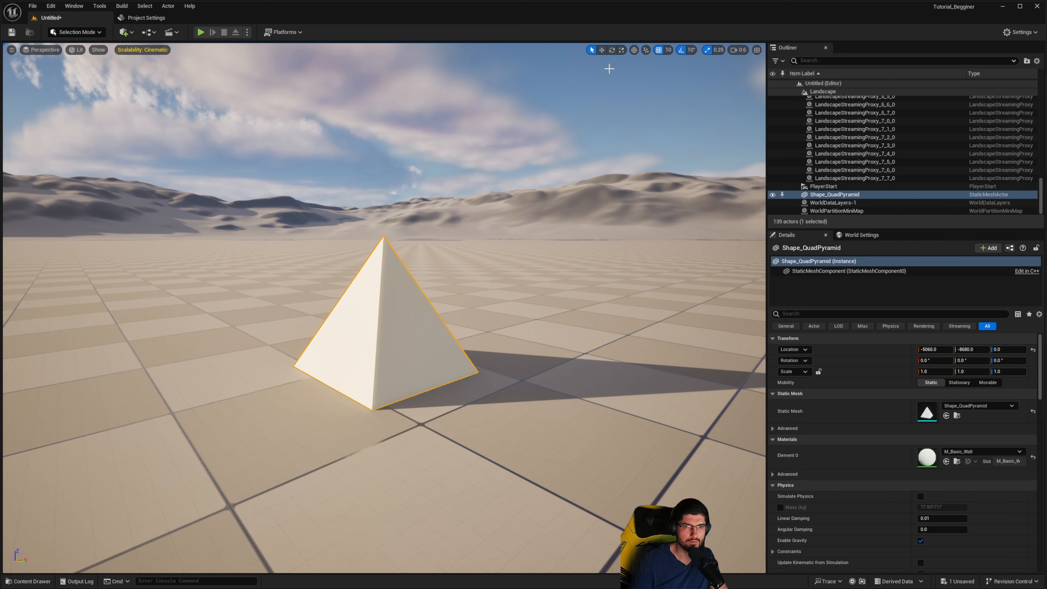
pyautogui.click(602, 50)
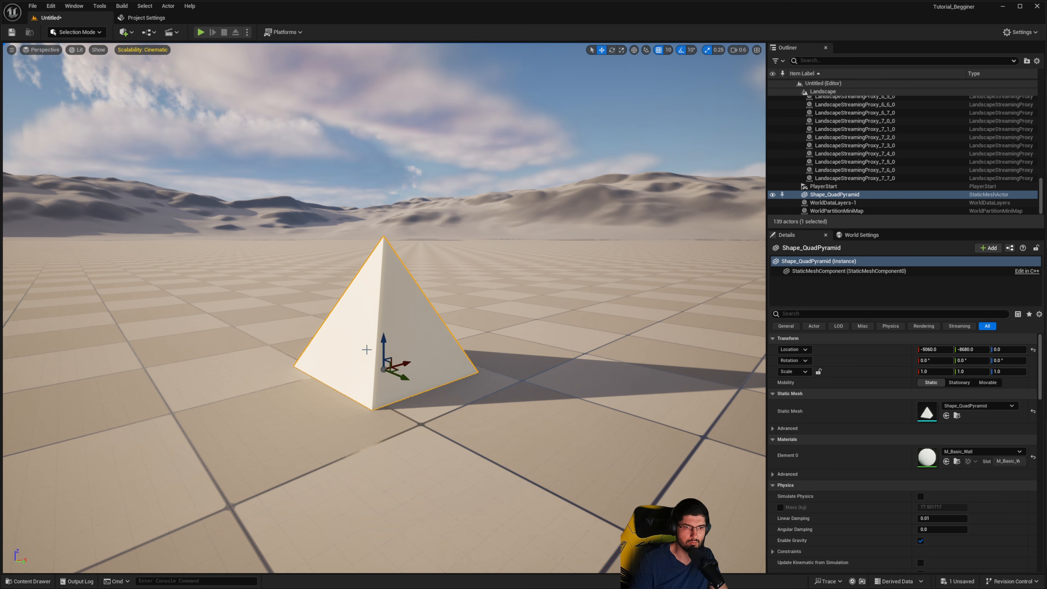
# Step: Try rotating the pyramid with the Rotate tool and undo the rotation
pyautogui.click(611, 50)
pyautogui.moveTo(376, 387); pyautogui.dragTo(428, 372)
pyautogui.hotkey('ctrl', 'z')
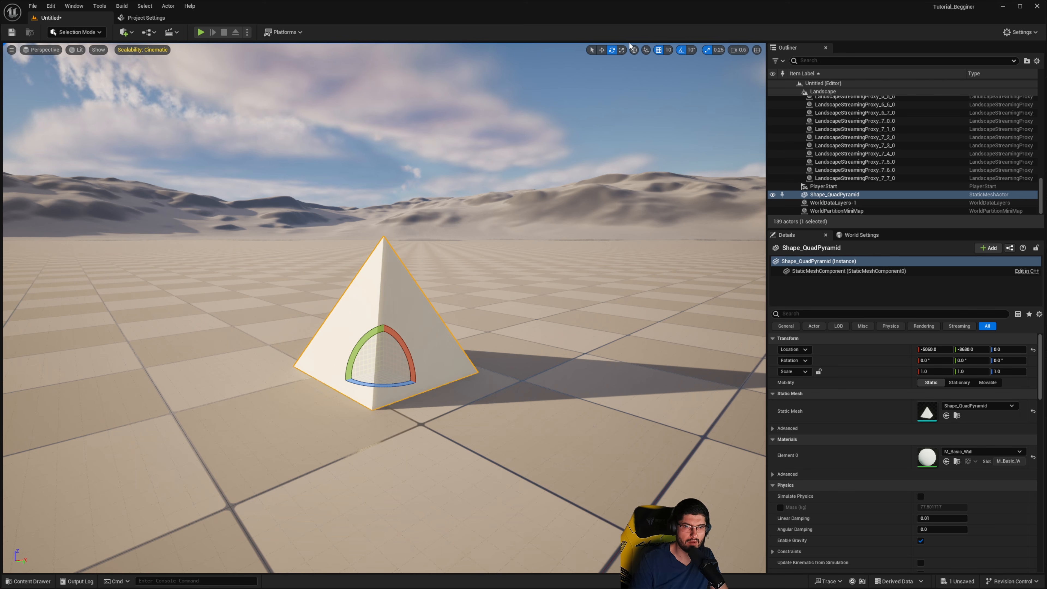
# Step: Try scaling the pyramid uniformly to 2.25 and along each single axis, undoing every change
pyautogui.click(621, 49)
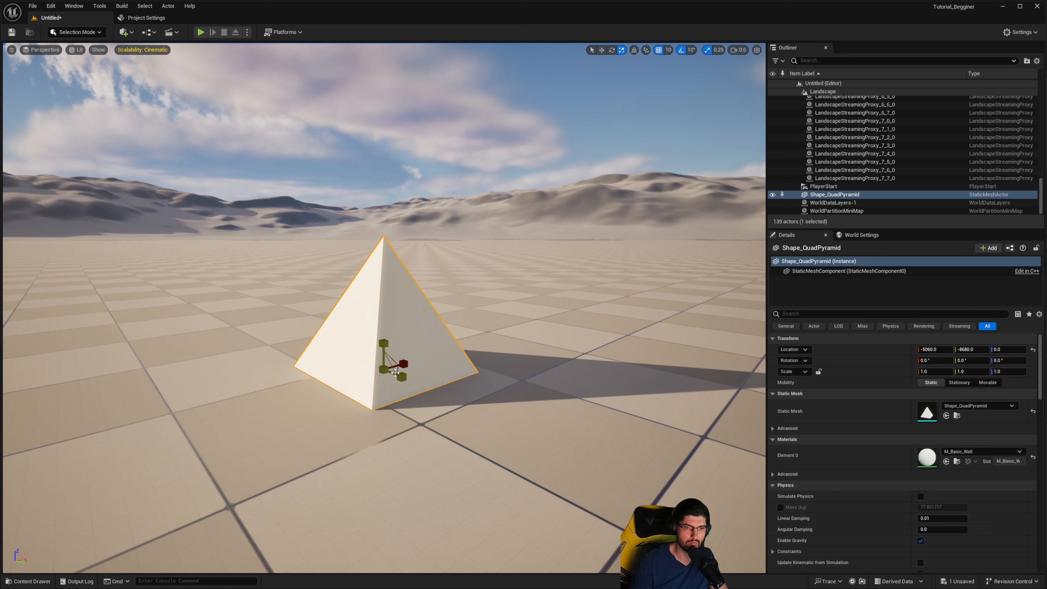
pyautogui.moveTo(384, 367); pyautogui.dragTo(474, 390)
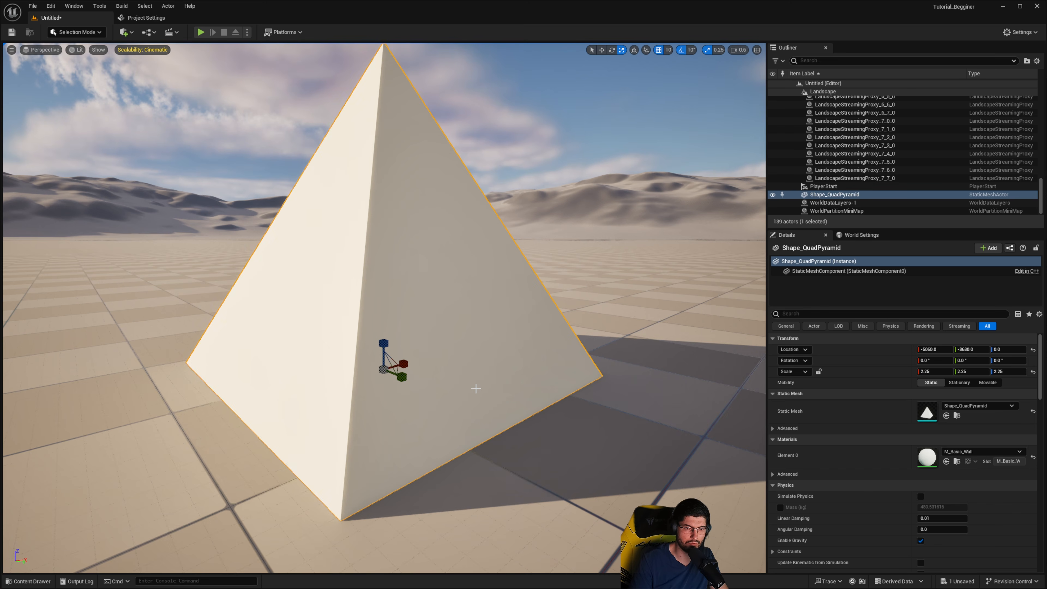
pyautogui.hotkey('ctrl', 'z')
pyautogui.moveTo(408, 364); pyautogui.dragTo(466, 355)
pyautogui.hotkey('ctrl', 'z')
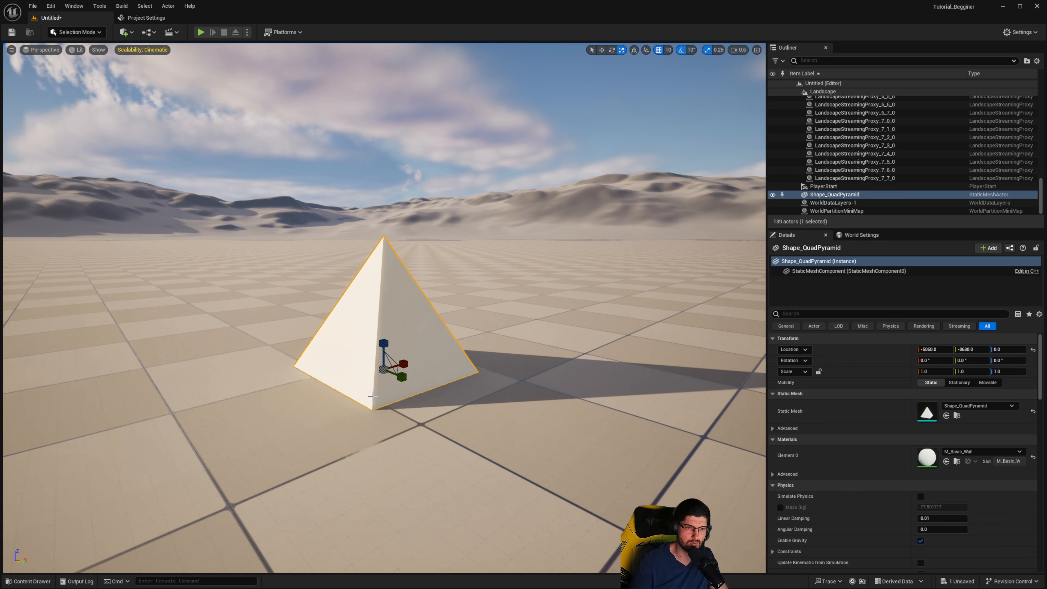
pyautogui.moveTo(402, 384); pyautogui.dragTo(458, 413)
pyautogui.hotkey('ctrl', 'z')
pyautogui.moveTo(387, 349); pyautogui.dragTo(387, 281)
pyautogui.hotkey('ctrl', 'z')
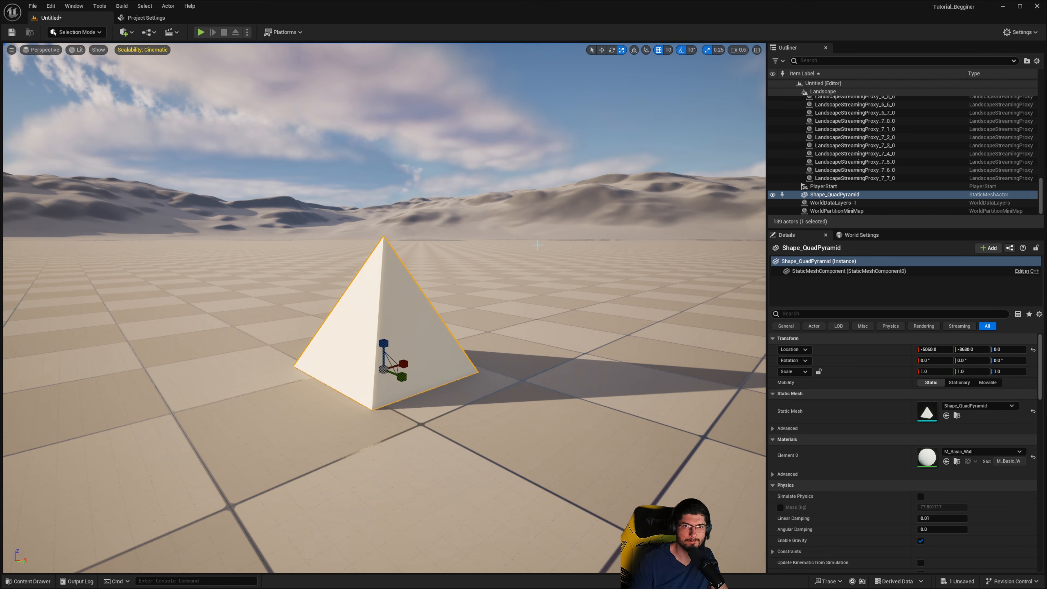
# Step: Try rotating the pyramid about its vertical axis with 10° rotation snapping, and undo the rotation
pyautogui.moveTo(561, 198); pyautogui.dragTo(552, 201, button='right')
pyautogui.press('q')
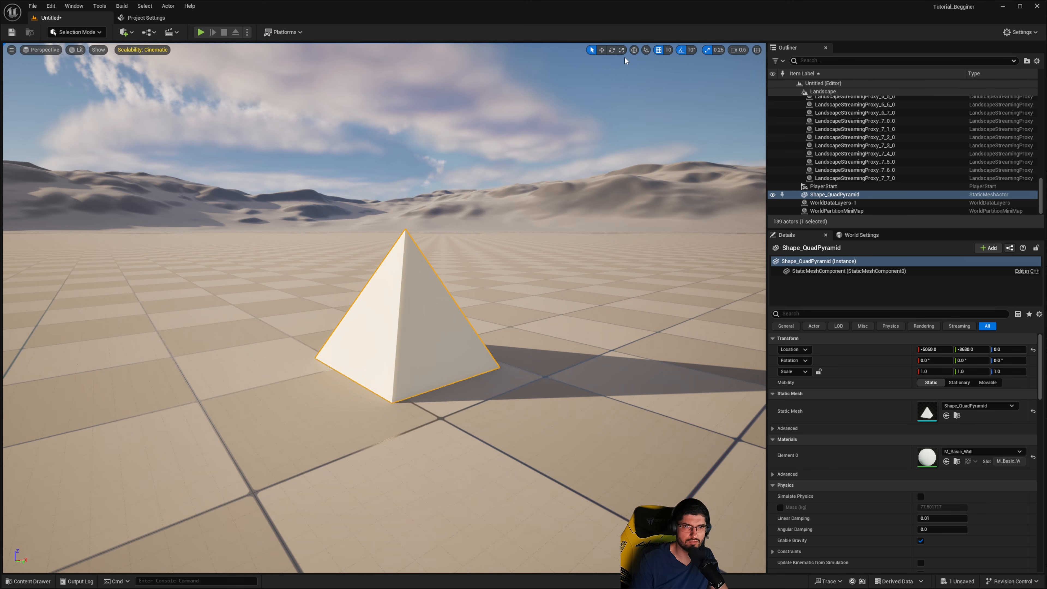
pyautogui.press('s')
pyautogui.moveTo(577, 165); pyautogui.dragTo(555, 186, button='right')
pyautogui.press('w')
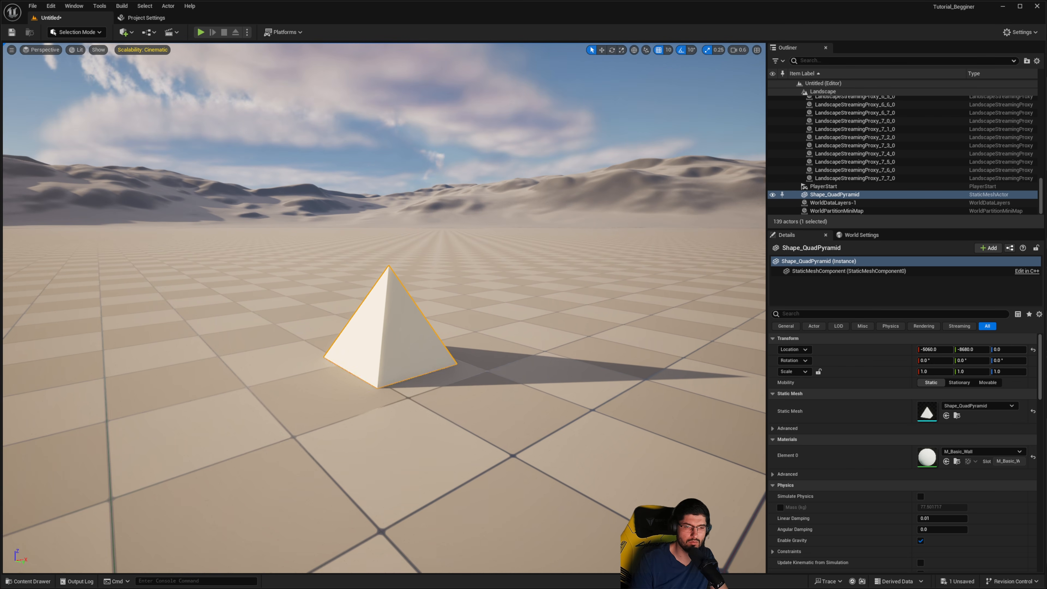
pyautogui.click(613, 50)
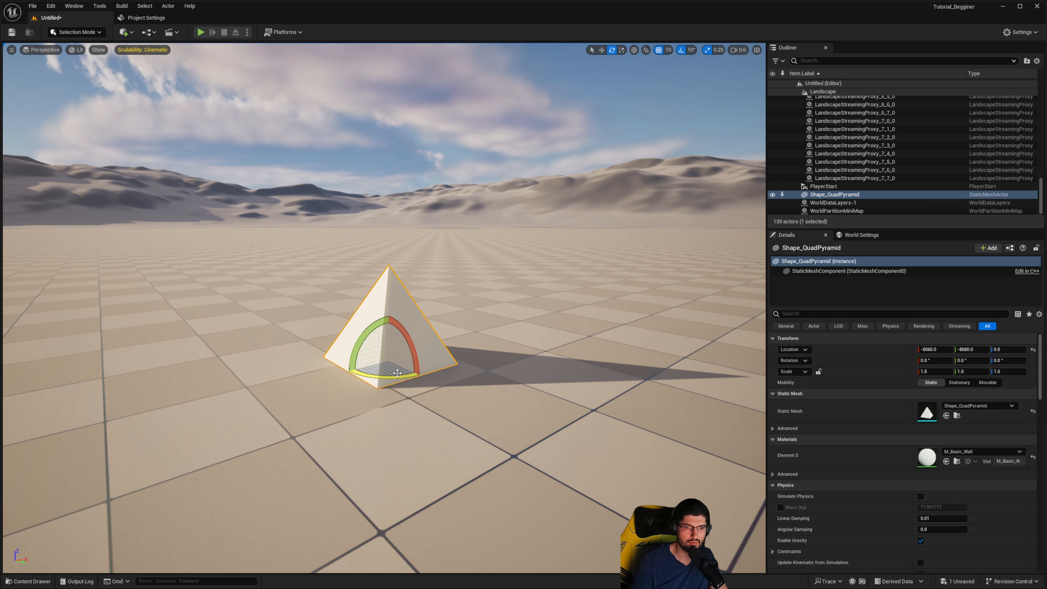
pyautogui.moveTo(397, 373); pyautogui.dragTo(424, 373)
pyautogui.hotkey('ctrl', 'z')
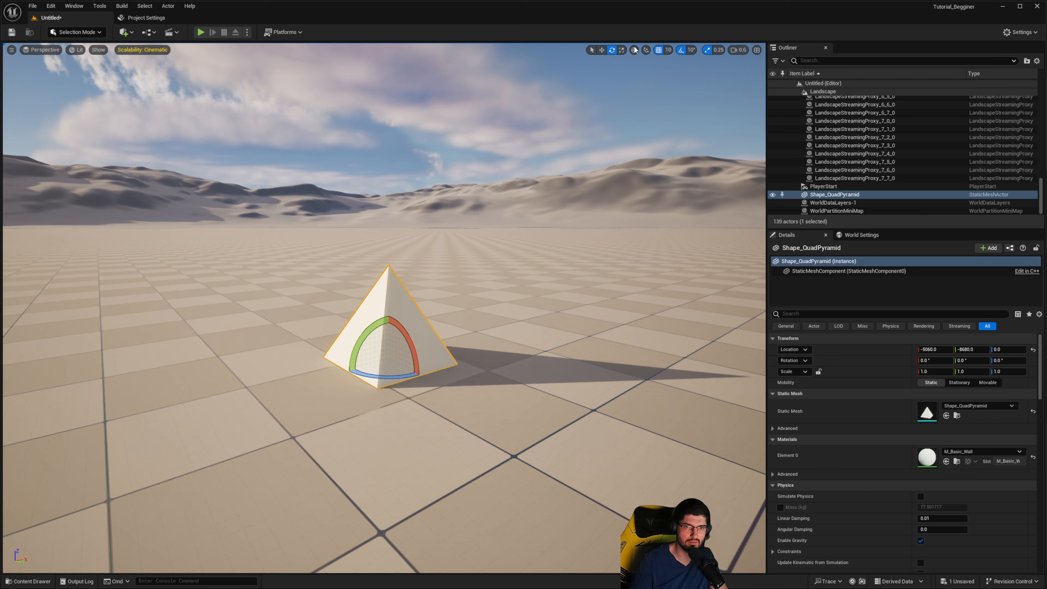
# Step: Turn rotation snapping off to try a free rotation of the pyramid, and turn the snapping on again
pyautogui.click(680, 51)
pyautogui.moveTo(383, 383)
pyautogui.mouseDown()
pyautogui.moveTo(402, 385)
pyautogui.moveTo(387, 384)
pyautogui.mouseUp()
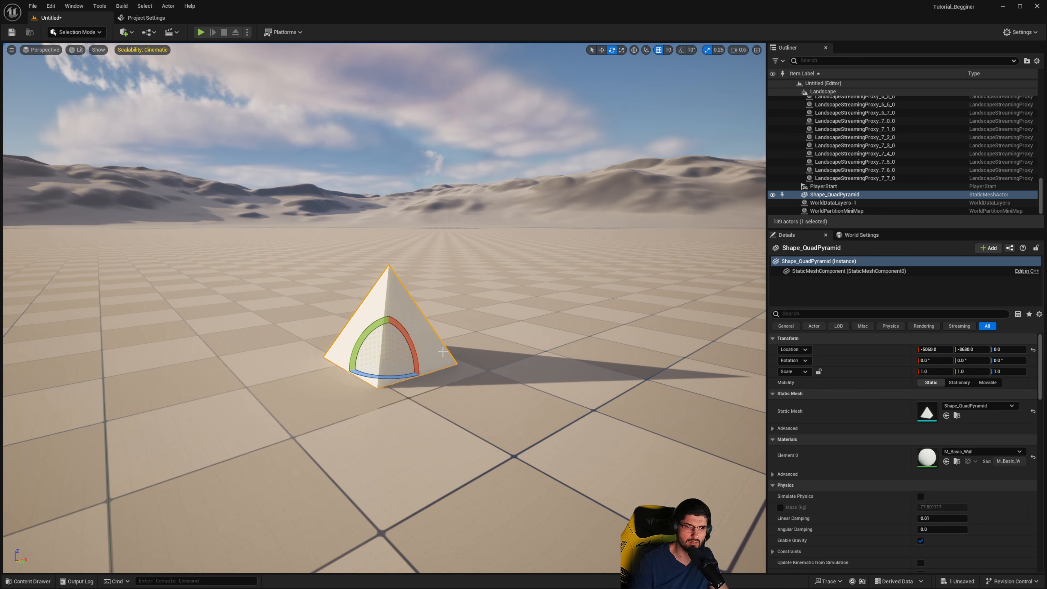
pyautogui.click(681, 50)
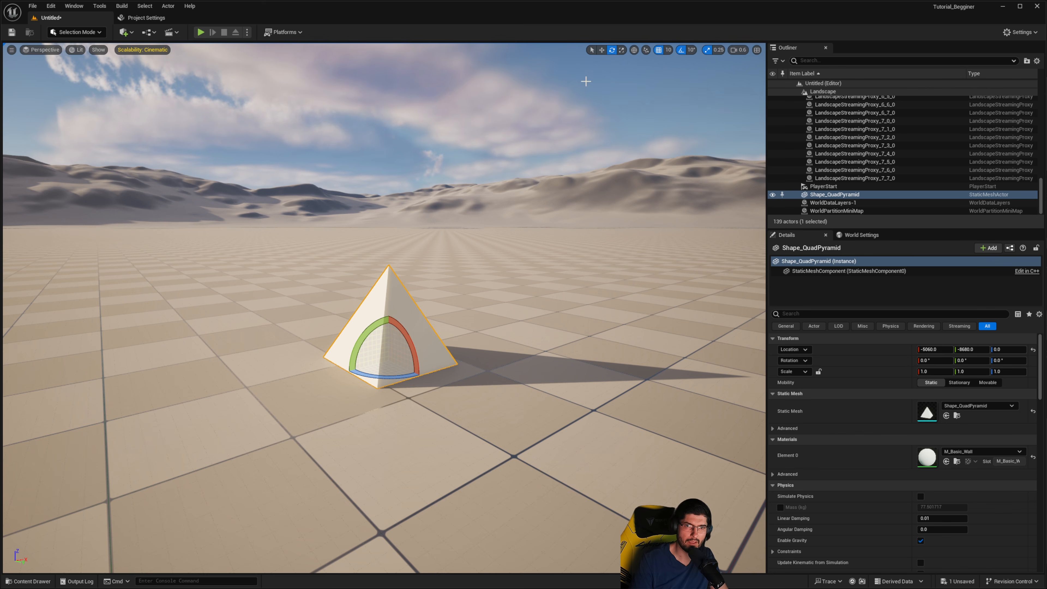
# Step: Try moving the pyramid along the ground with the 10-unit grid snap, and undo the move
pyautogui.moveTo(445, 358); pyautogui.dragTo(439, 358, button='right')
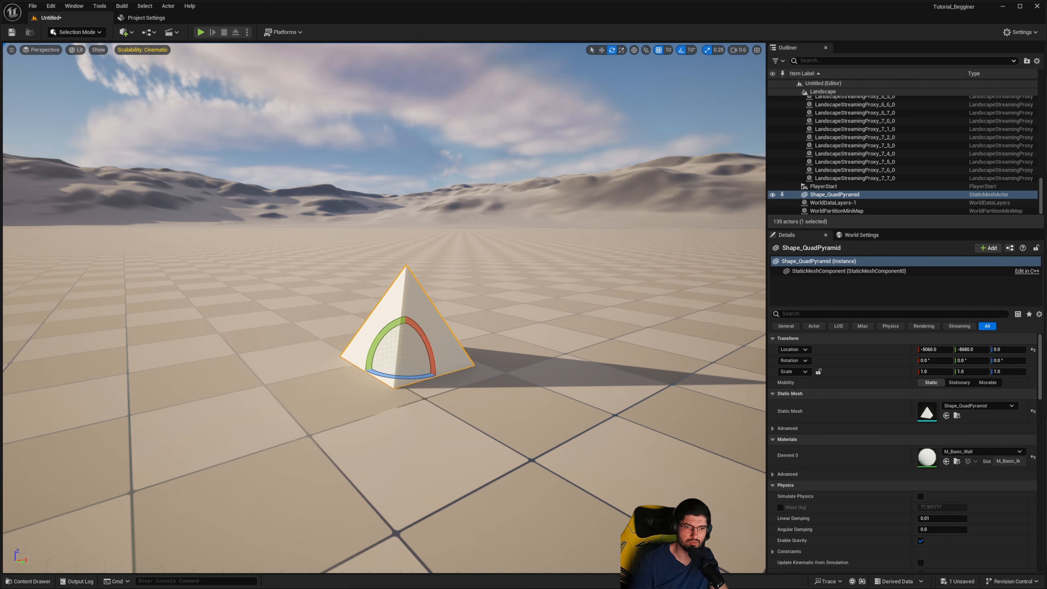
pyautogui.press('w')
pyautogui.moveTo(433, 355); pyautogui.dragTo(394, 390)
pyautogui.hotkey('ctrl', 'z')
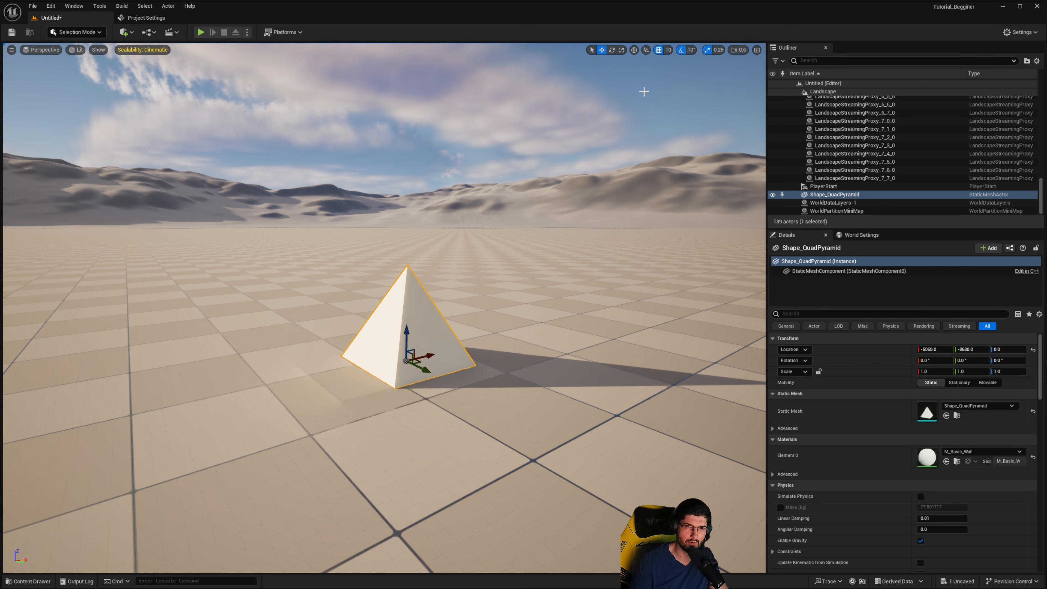
# Step: Try moving the pyramid with a grid snap size of 500, and reset the snap size to 10
pyautogui.click(669, 50)
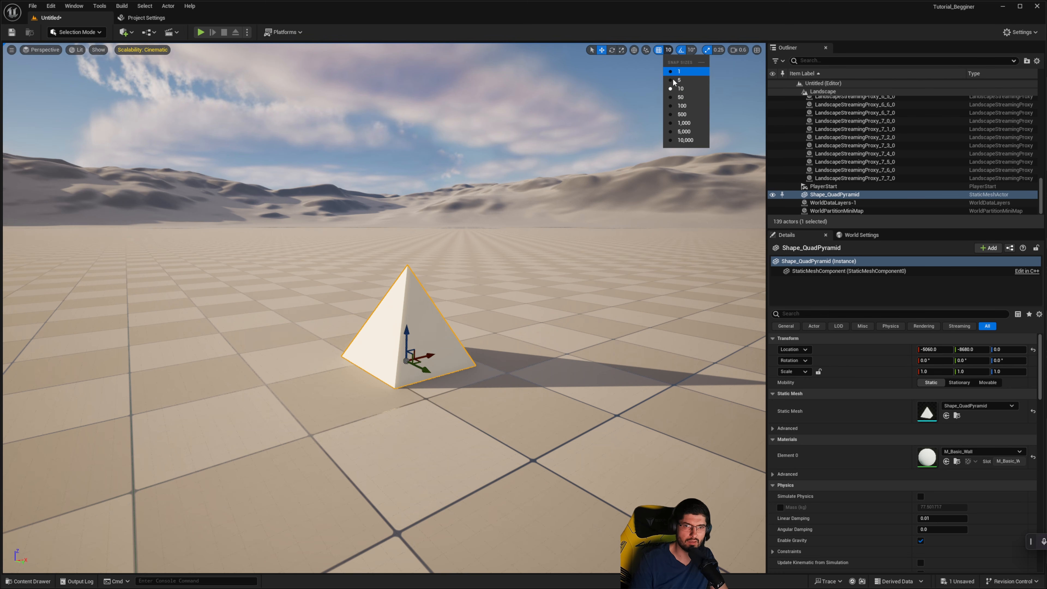
pyautogui.click(683, 114)
pyautogui.moveTo(488, 340); pyautogui.dragTo(537, 301)
pyautogui.moveTo(278, 372); pyautogui.dragTo(429, 330)
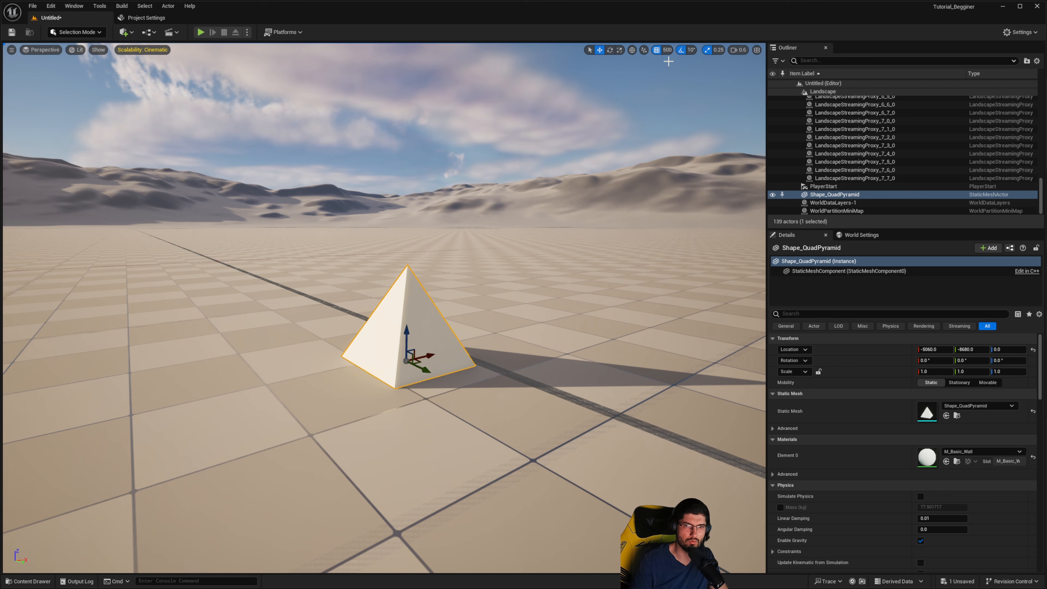
pyautogui.click(667, 50)
pyautogui.write('10')
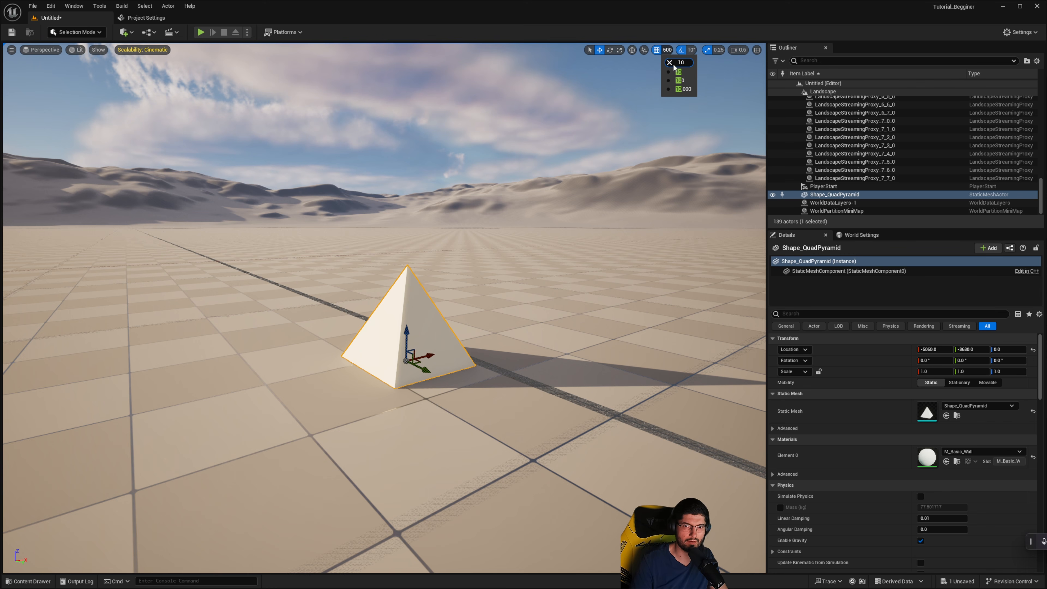
pyautogui.click(678, 71)
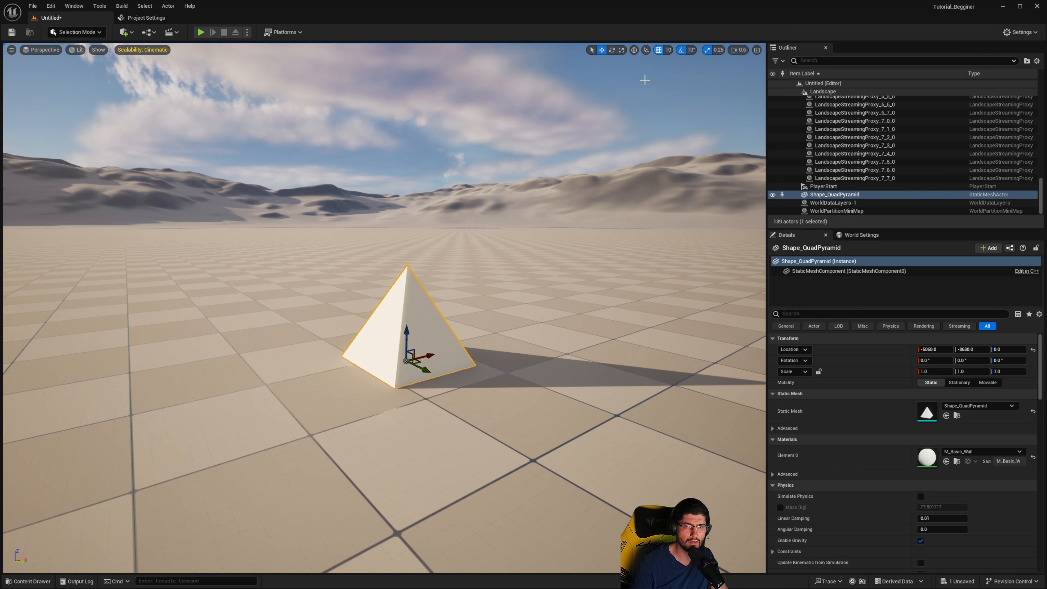
# Step: Turn grid snapping off, try moving the pyramid freely along the X axis, and undo the move
pyautogui.moveTo(579, 153); pyautogui.dragTo(561, 148, button='right')
pyautogui.click(658, 51)
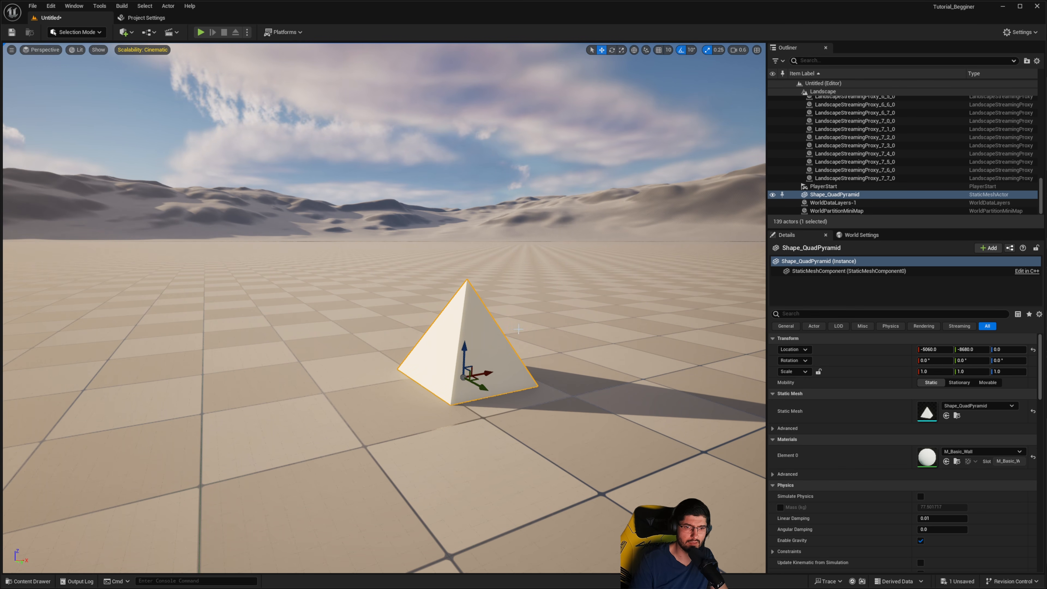
pyautogui.moveTo(491, 374); pyautogui.dragTo(371, 384)
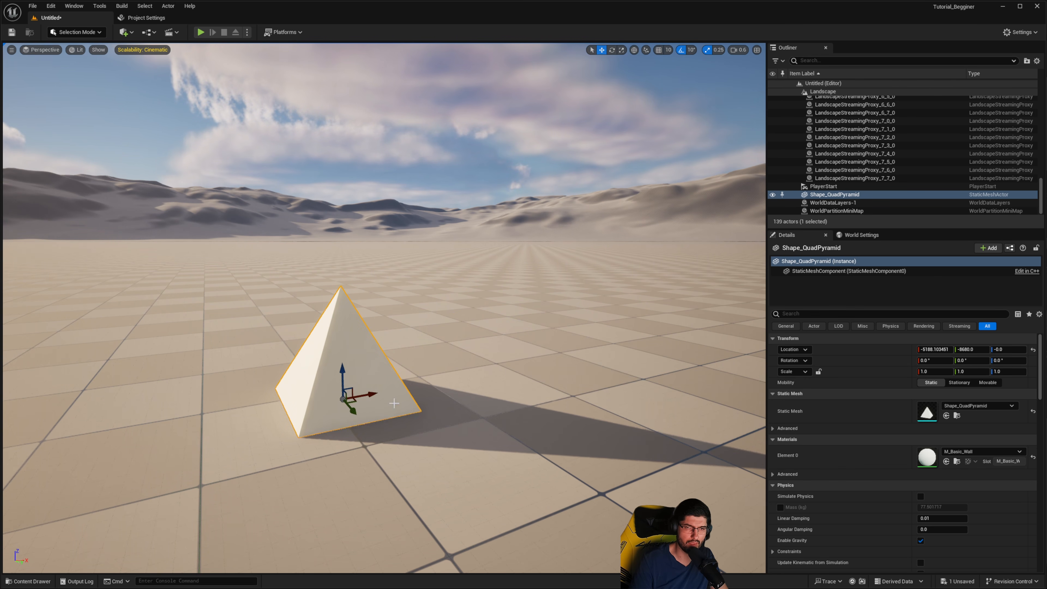
pyautogui.hotkey('ctrl', 'z')
# Step: Rotate the pyramid 50° about the X axis with the Rotate tool
pyautogui.moveTo(644, 162); pyautogui.dragTo(660, 177, button='right')
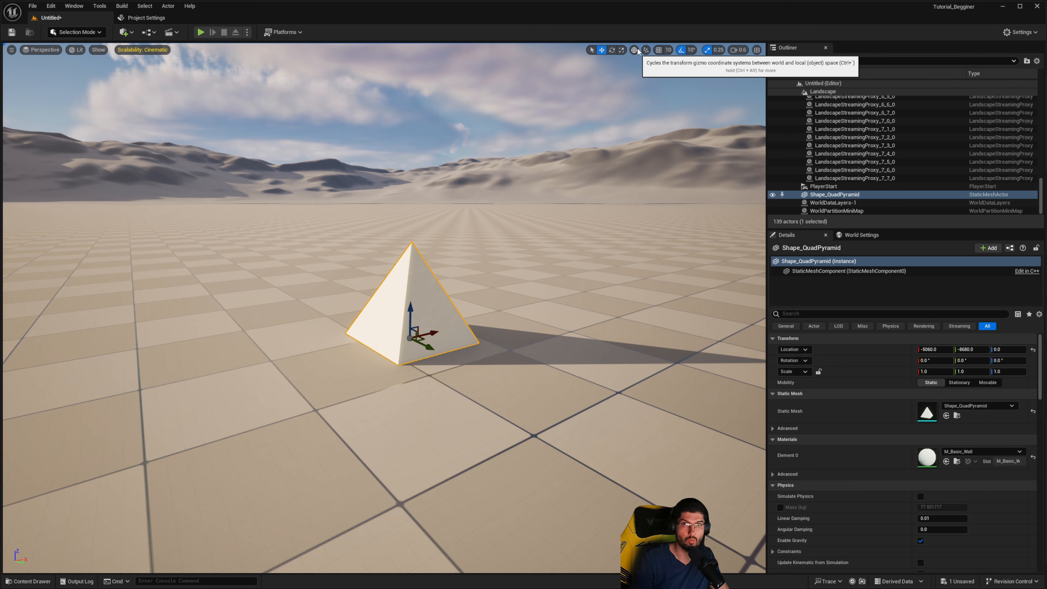
pyautogui.moveTo(506, 347)
pyautogui.mouseDown(button='right')
pyautogui.moveTo(491, 341)
pyautogui.moveTo(524, 356)
pyautogui.mouseUp(button='right')
pyautogui.press('e')
pyautogui.moveTo(385, 296)
pyautogui.mouseDown()
pyautogui.moveTo(396, 332)
pyautogui.moveTo(385, 295)
pyautogui.mouseUp()
pyautogui.moveTo(472, 307); pyautogui.dragTo(421, 336, button='right')
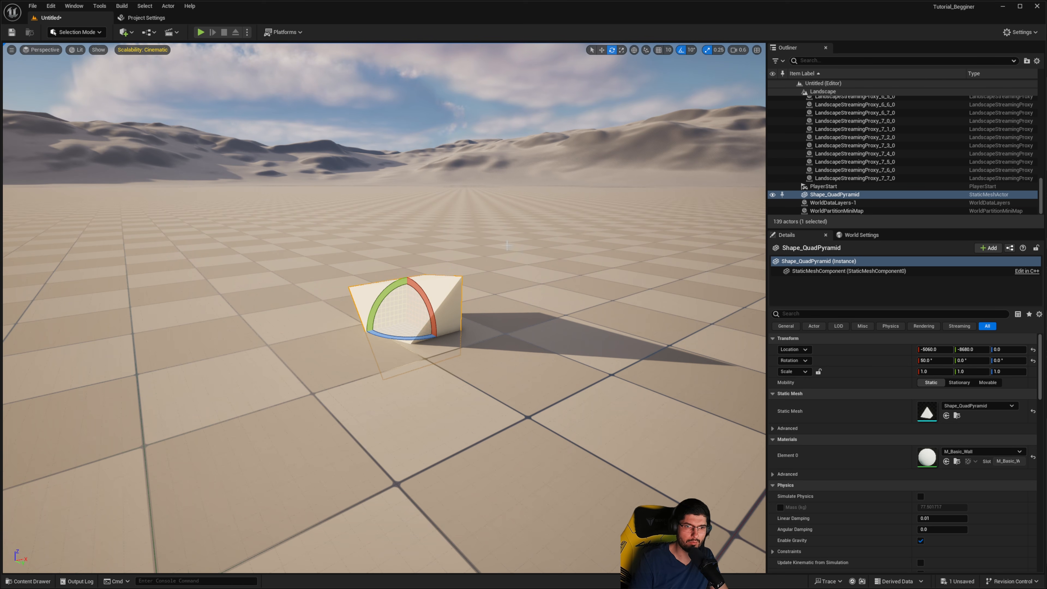
# Step: Switch the gizmo to local space and rotate the pyramid back to 0° about its X axis
pyautogui.moveTo(442, 273); pyautogui.dragTo(430, 325, button='right')
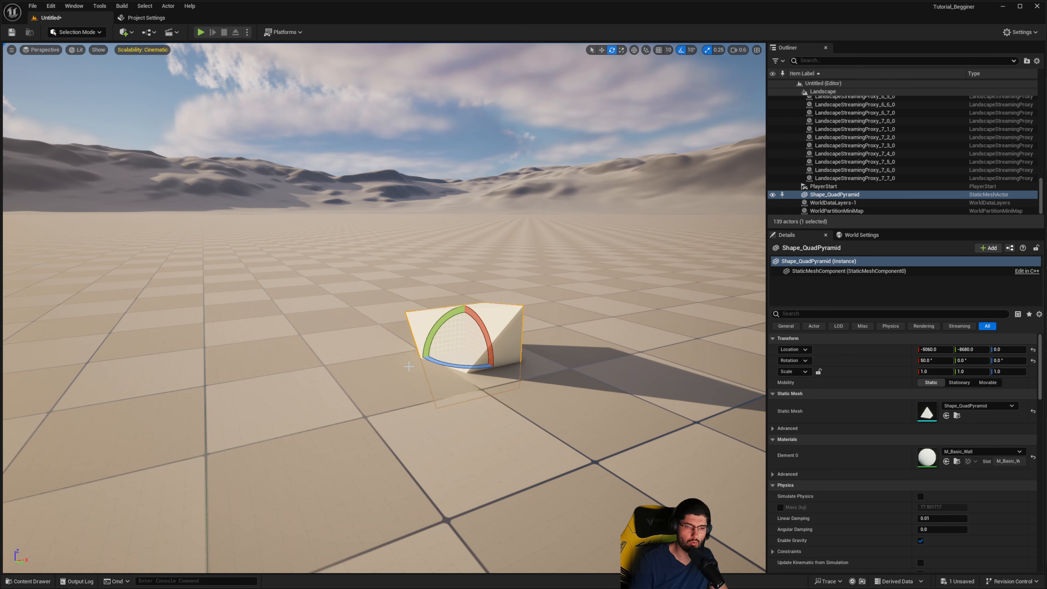
pyautogui.moveTo(482, 351); pyautogui.dragTo(529, 327, button='right')
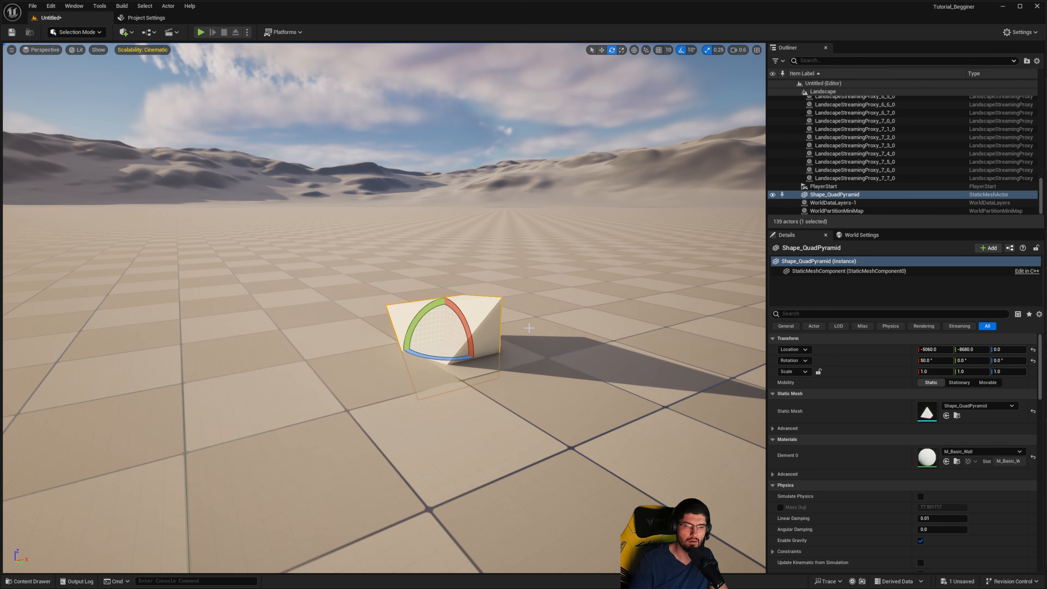
pyautogui.click(634, 52)
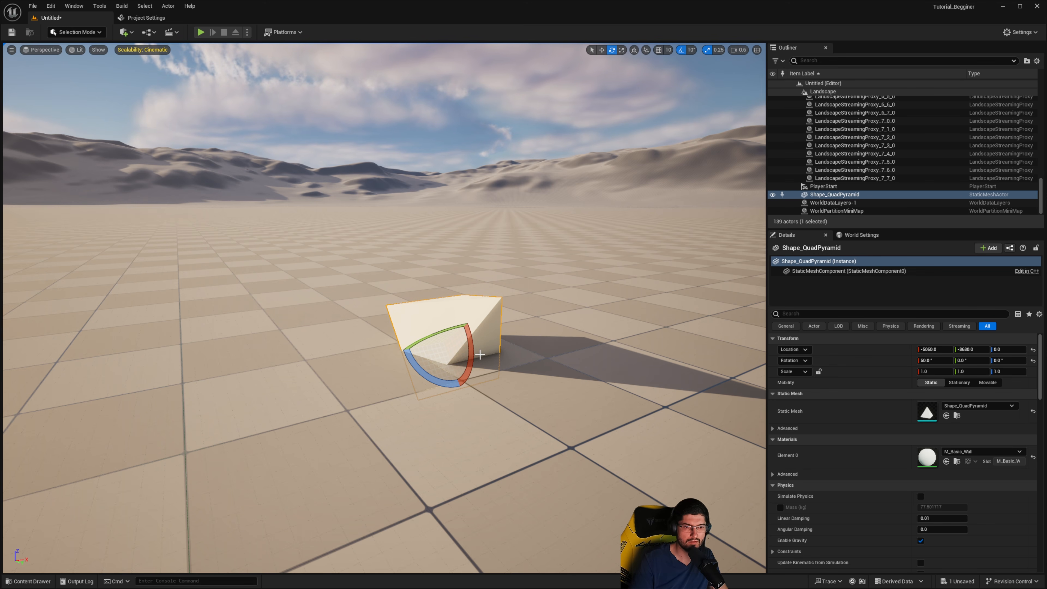
pyautogui.moveTo(480, 355); pyautogui.dragTo(482, 321)
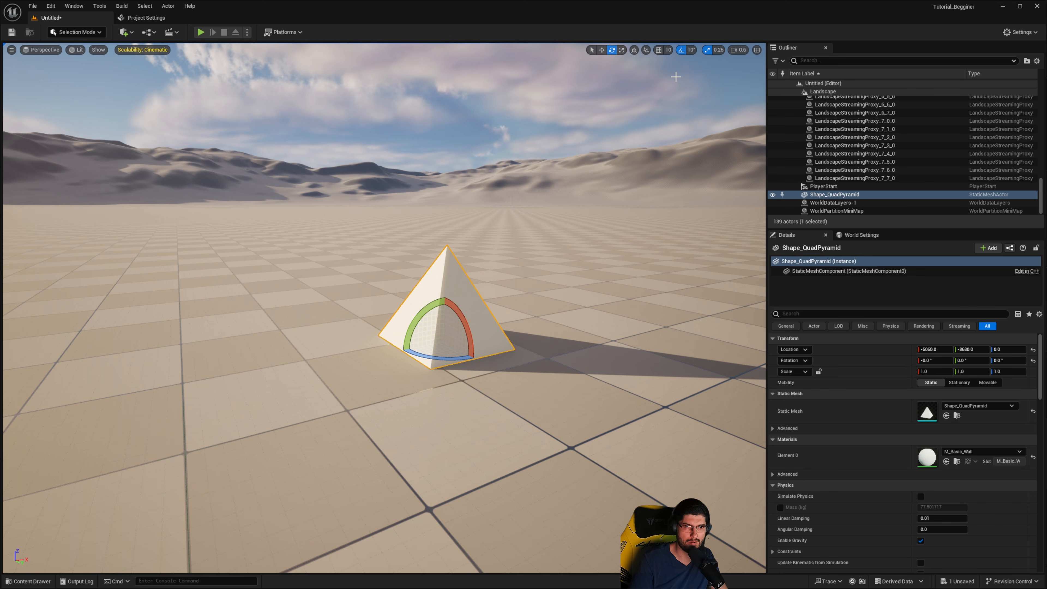
# Step: Switch the transform gizmo back to world space
pyautogui.press('w')
pyautogui.moveTo(481, 288); pyautogui.dragTo(507, 284, button='right')
pyautogui.press('s')
pyautogui.press('w')
pyautogui.press('w')
pyautogui.moveTo(446, 332); pyautogui.dragTo(475, 330, button='right')
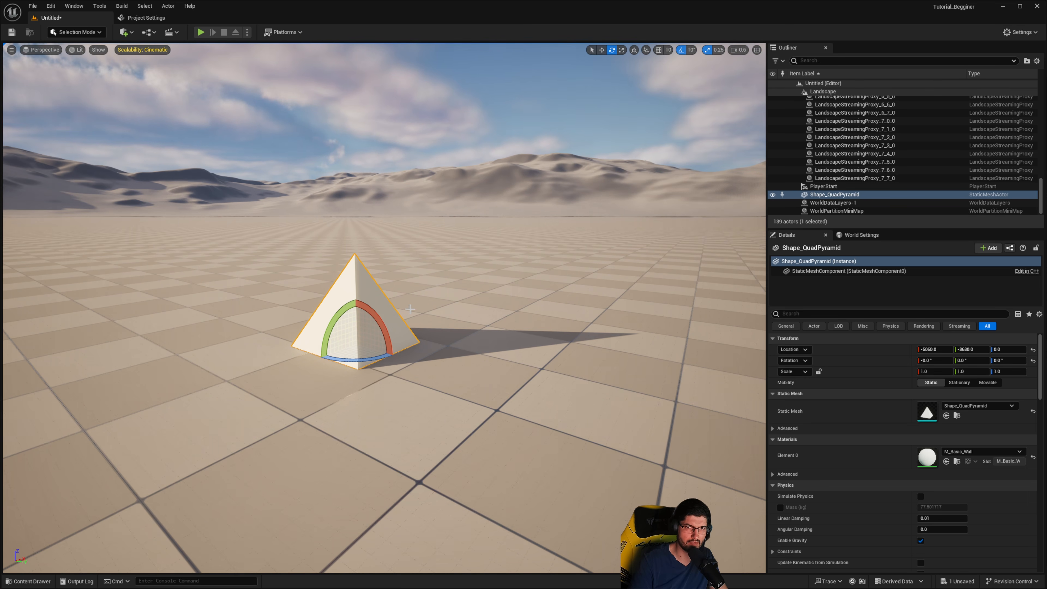
pyautogui.moveTo(410, 309); pyautogui.dragTo(514, 190, button='right')
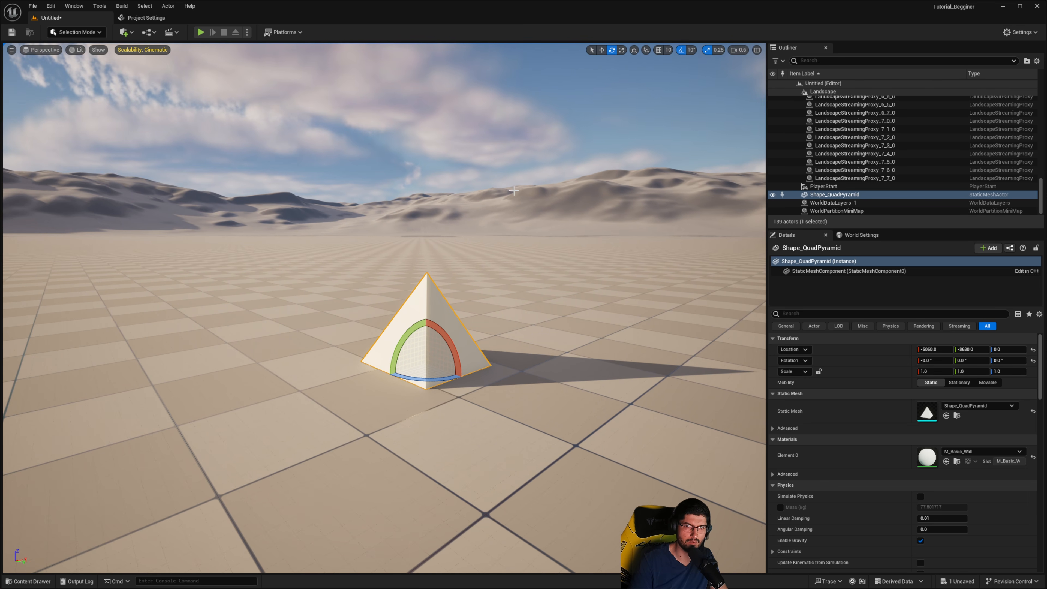
pyautogui.click(635, 50)
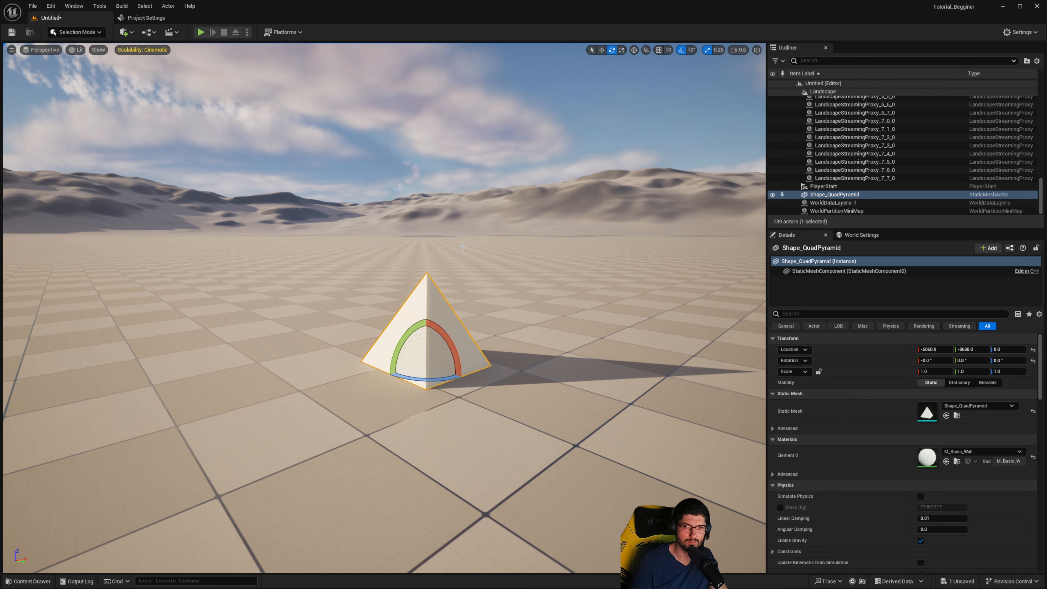
# Step: Enable Surface Snapping for the viewport
pyautogui.click(647, 50)
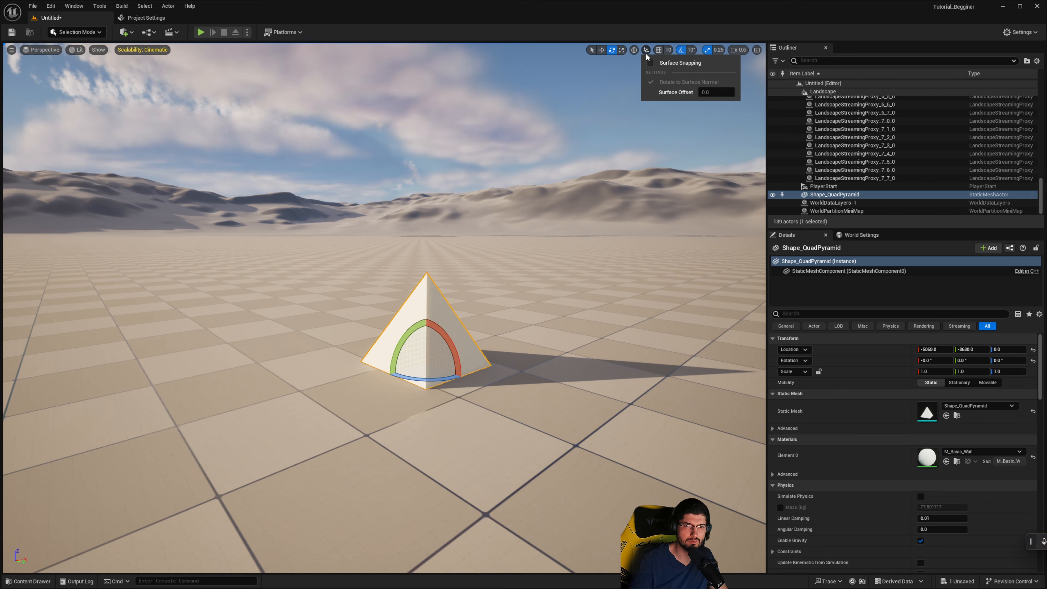
pyautogui.click(658, 64)
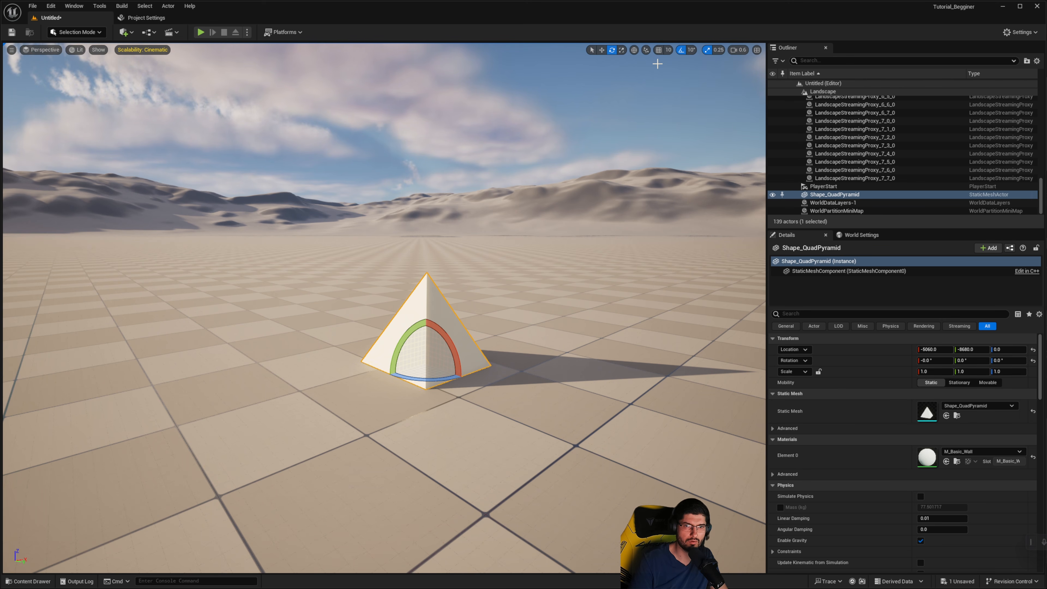
pyautogui.click(648, 48)
# Step: Try moving the pyramid across the ground with surface snapping active, and undo the move
pyautogui.moveTo(641, 121); pyautogui.dragTo(622, 140, button='right')
pyautogui.press('w')
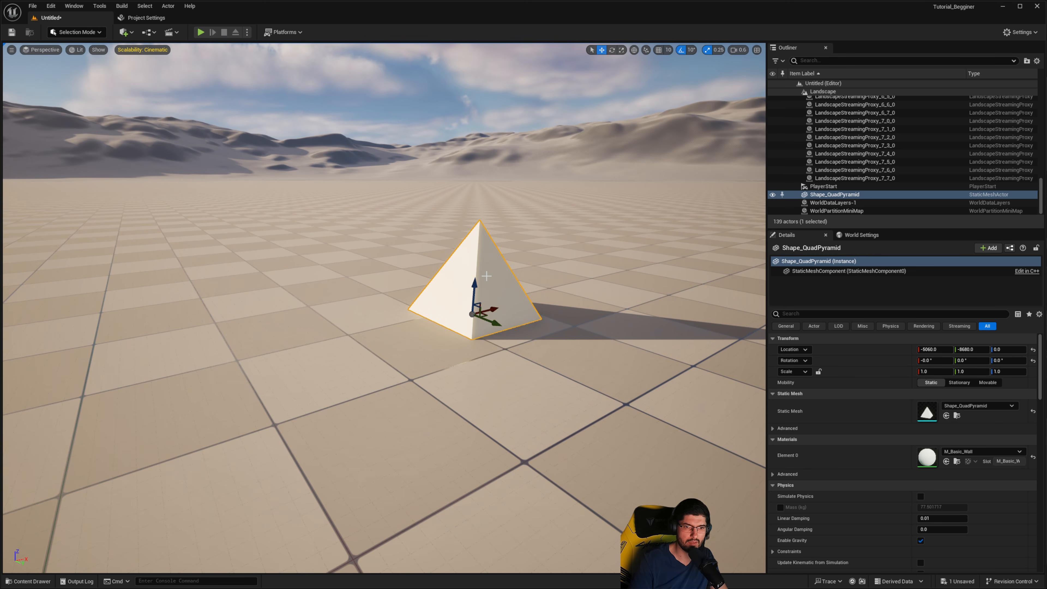
pyautogui.moveTo(475, 286); pyautogui.dragTo(446, 322)
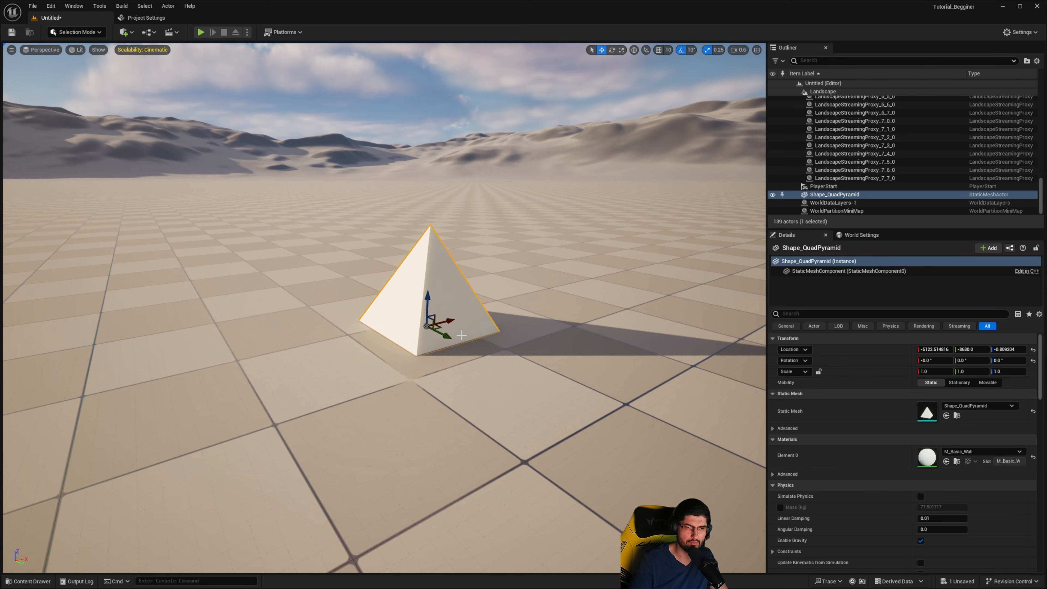
pyautogui.moveTo(460, 340)
pyautogui.mouseDown(button='right')
pyautogui.moveTo(489, 336)
pyautogui.moveTo(460, 340)
pyautogui.moveTo(443, 324)
pyautogui.moveTo(442, 350)
pyautogui.moveTo(414, 350)
pyautogui.moveTo(466, 339)
pyautogui.mouseUp(button='right')
pyautogui.hotkey('ctrl', 'z')
pyautogui.press('s')
pyautogui.press('w')
pyautogui.press('w')
pyautogui.press('s')
pyautogui.press('d')
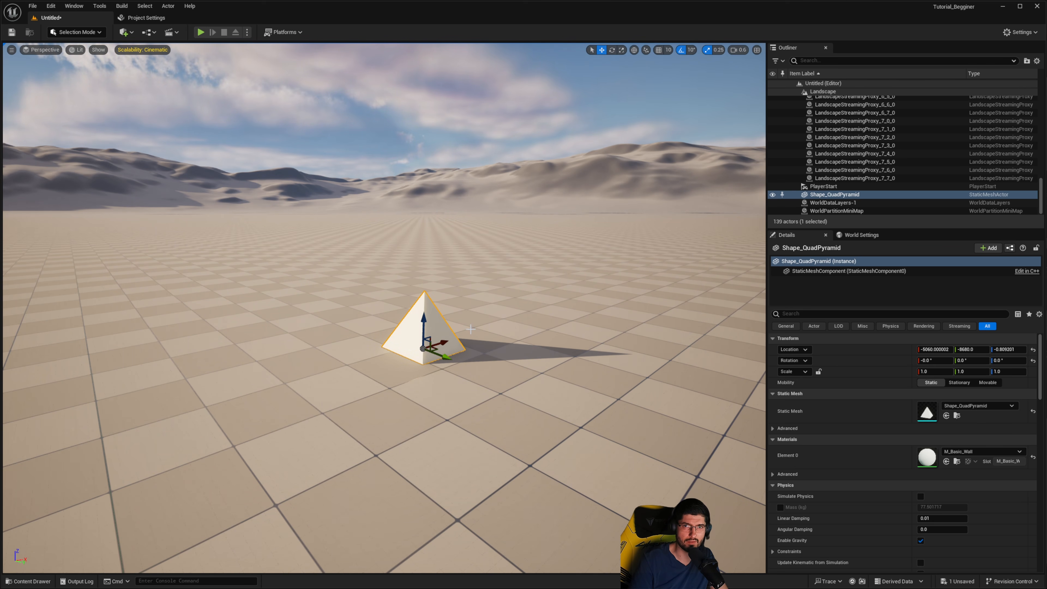
# Step: Review the editing actions, such as Duplicate, offered for the pyramid in the Outliner
pyautogui.rightClick(851, 195)
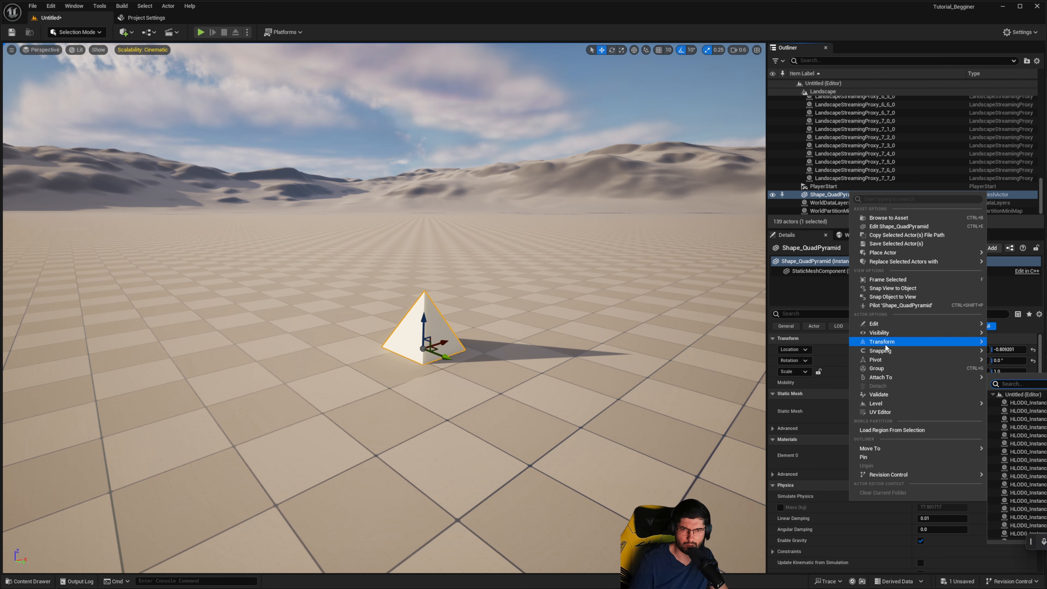
pyautogui.moveTo(882, 335)
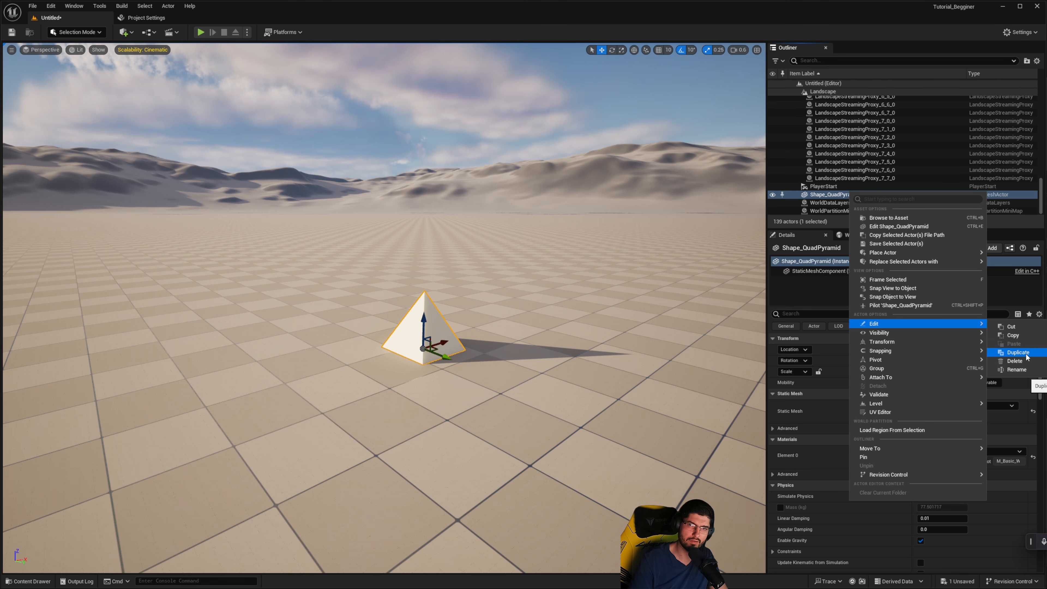
pyautogui.moveTo(588, 328); pyautogui.dragTo(589, 328, button='right')
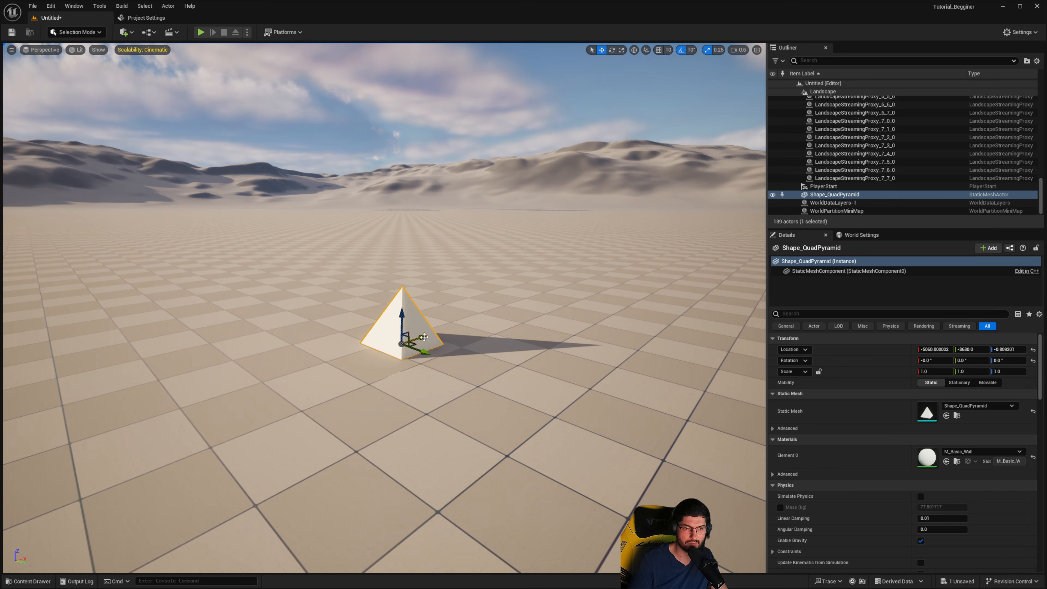
# Step: Duplicate the pyramid along the X axis and surface-snap the copy onto the original pyramid's sloped face
pyautogui.keyDown('alt'); pyautogui.moveTo(423, 337); pyautogui.dragTo(492, 353); pyautogui.keyUp('alt')
pyautogui.scroll(6, 534, 359)
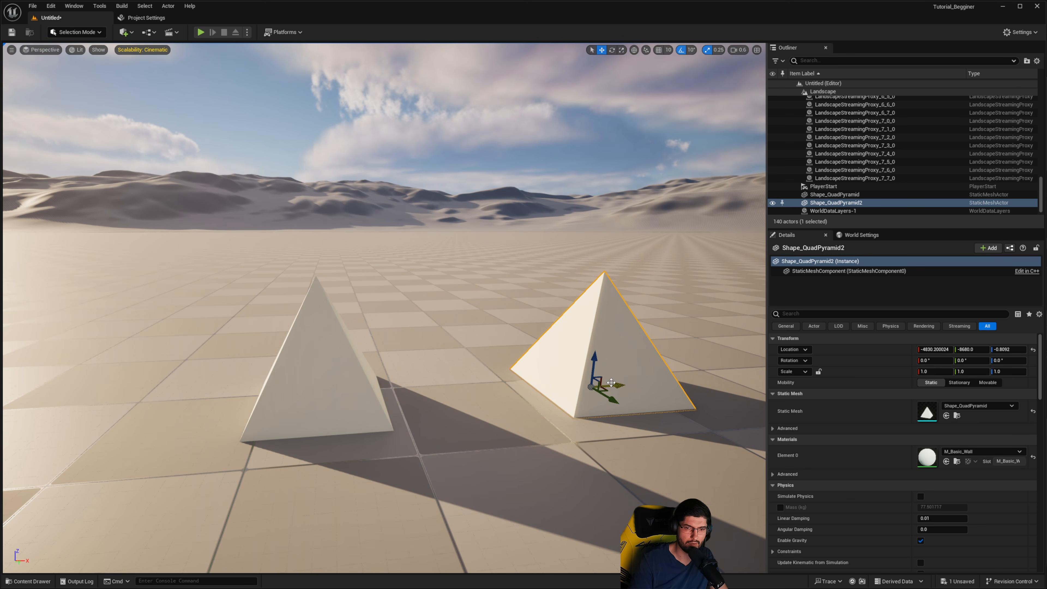
pyautogui.moveTo(612, 383); pyautogui.dragTo(335, 408)
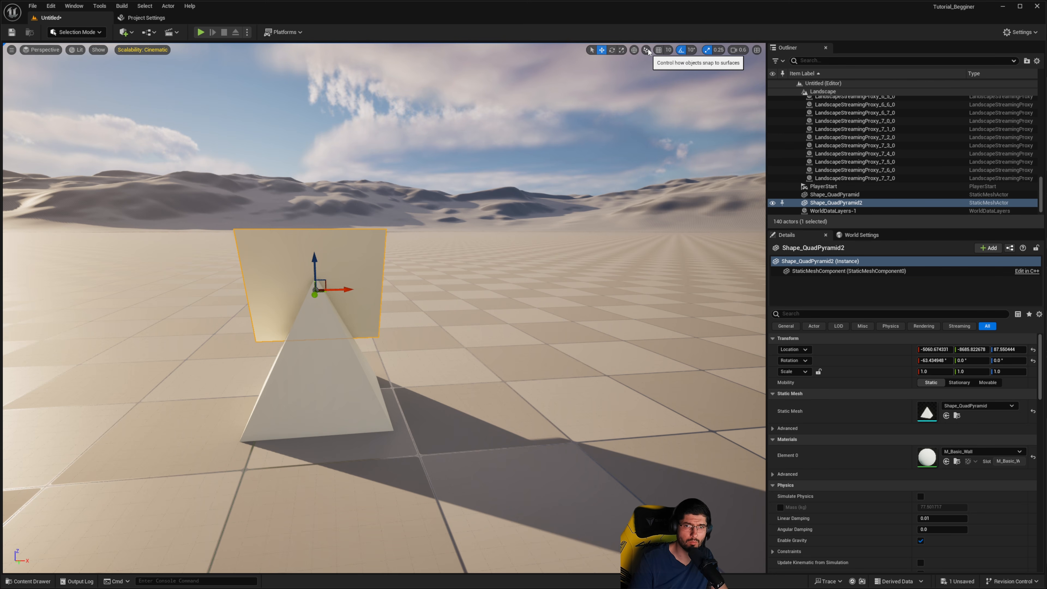
# Step: Disable Surface Snapping with the duplicate pyramid still selected
pyautogui.press('a')
pyautogui.moveTo(651, 85); pyautogui.dragTo(711, 85, button='right')
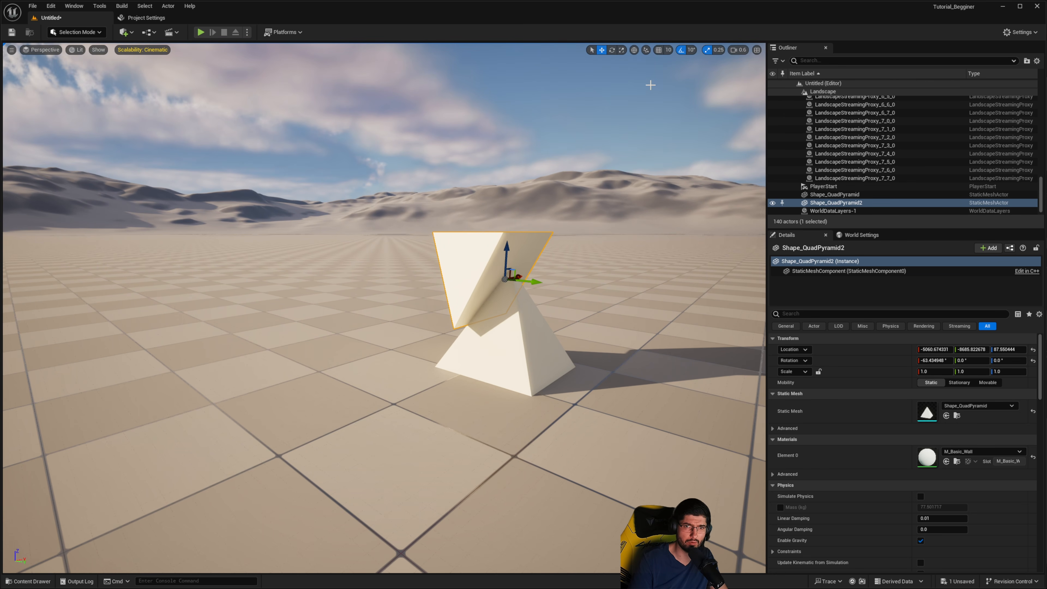
pyautogui.click(647, 50)
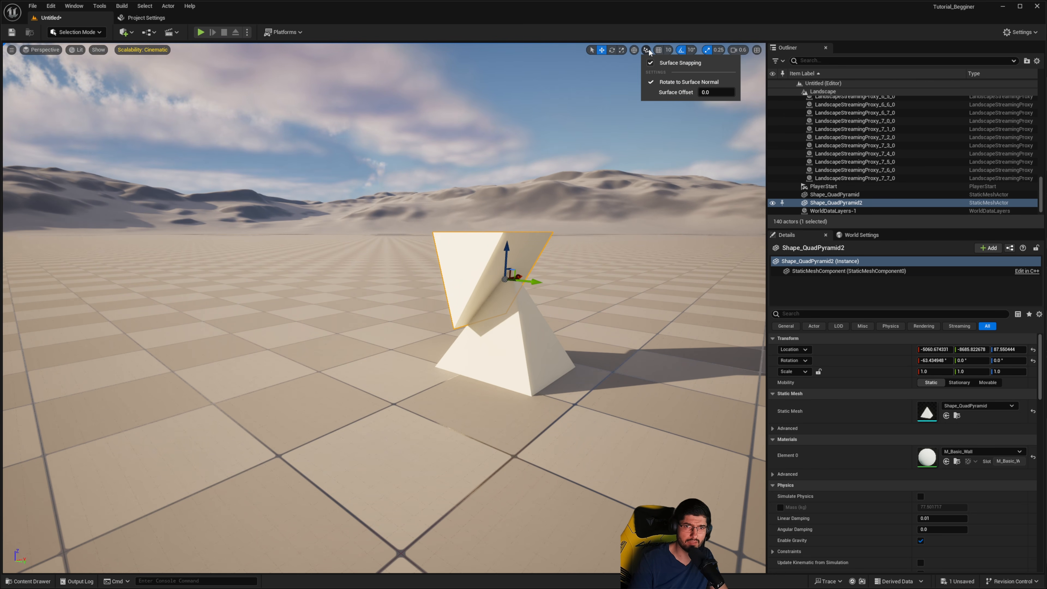
pyautogui.click(658, 63)
# Step: Move the duplicate pyramid freely, lowering it to about Z 62 and shifting it along X to about -5006
pyautogui.moveTo(528, 257); pyautogui.dragTo(535, 264, button='right')
pyautogui.moveTo(501, 250); pyautogui.dragTo(475, 283)
pyautogui.moveTo(460, 240); pyautogui.dragTo(485, 256)
pyautogui.press('d')
pyautogui.moveTo(485, 256); pyautogui.dragTo(227, 260, button='right')
pyautogui.press('w')
pyautogui.moveTo(459, 186); pyautogui.dragTo(443, 199)
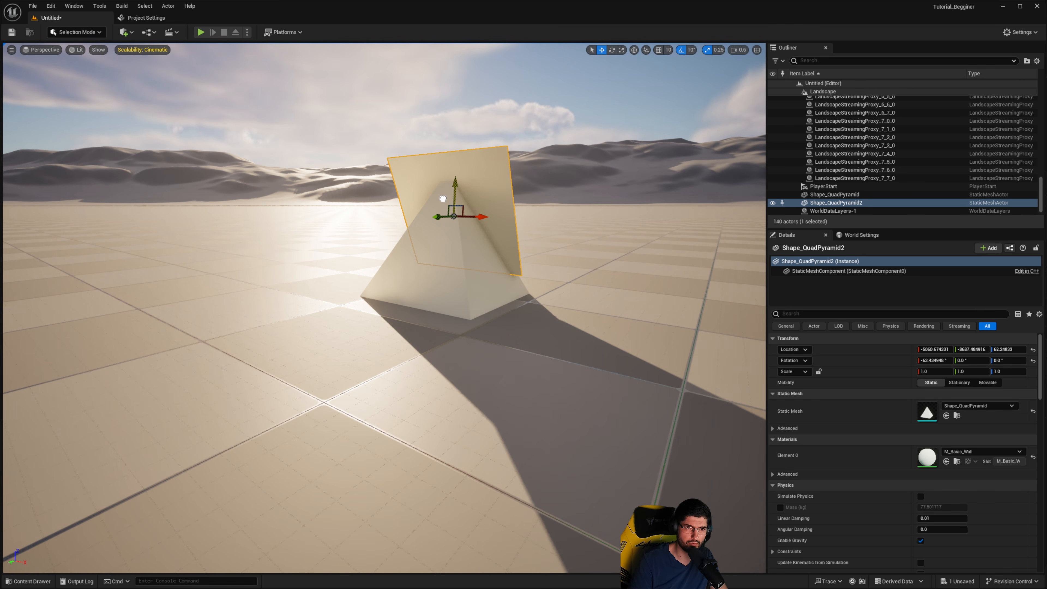
pyautogui.moveTo(454, 216); pyautogui.dragTo(465, 221, button='right')
pyautogui.moveTo(470, 211); pyautogui.dragTo(544, 237)
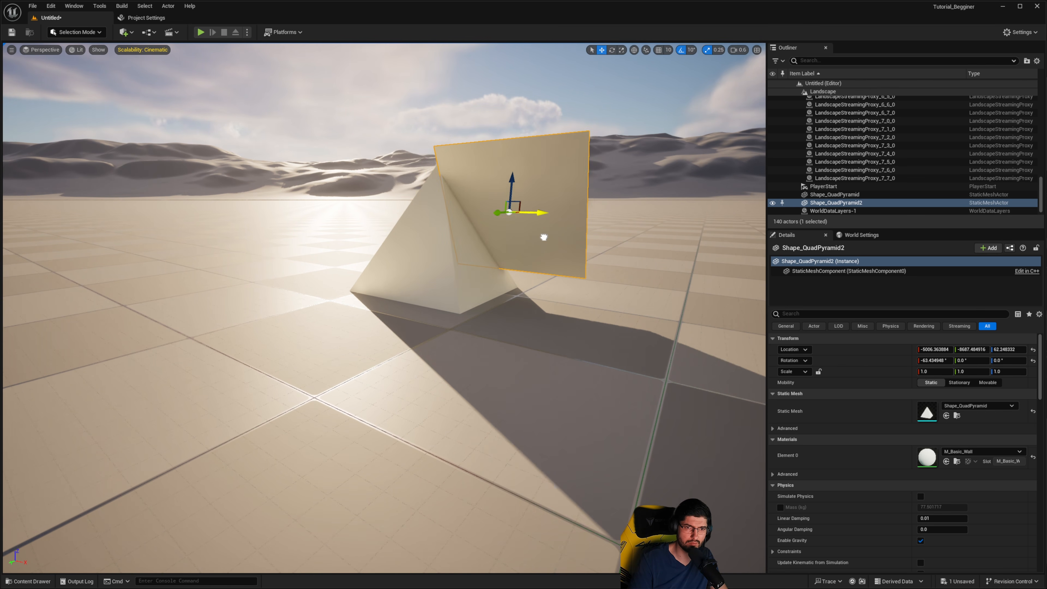
pyautogui.moveTo(545, 231); pyautogui.dragTo(522, 343, button='right')
pyautogui.press('e')
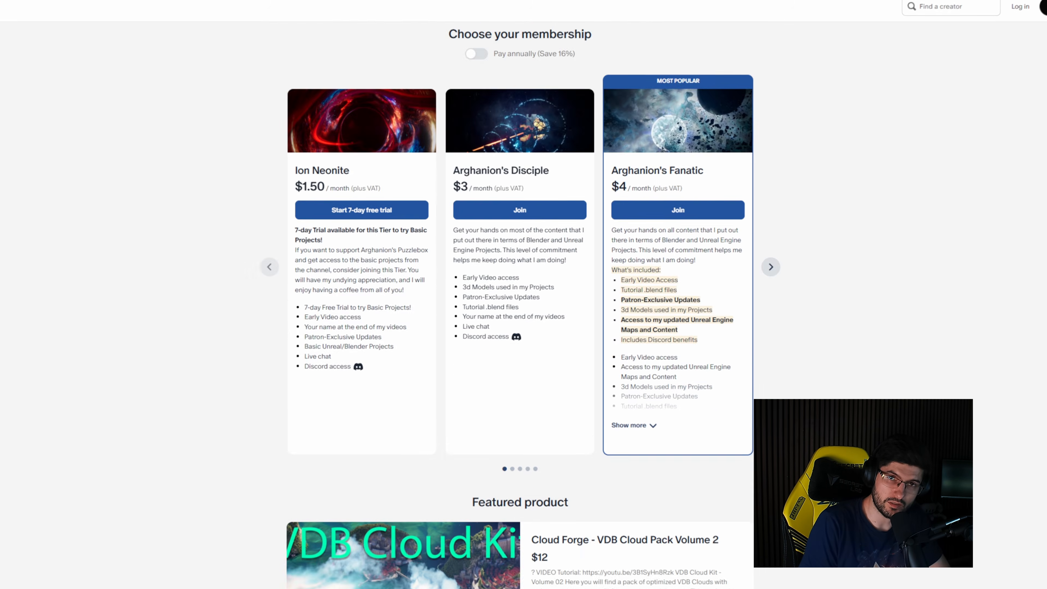
# Step: Look through the membership tiers, featured product and recent posts on the Arghanion's Puzzlebox web page
pyautogui.scroll(-20, 521, 305)
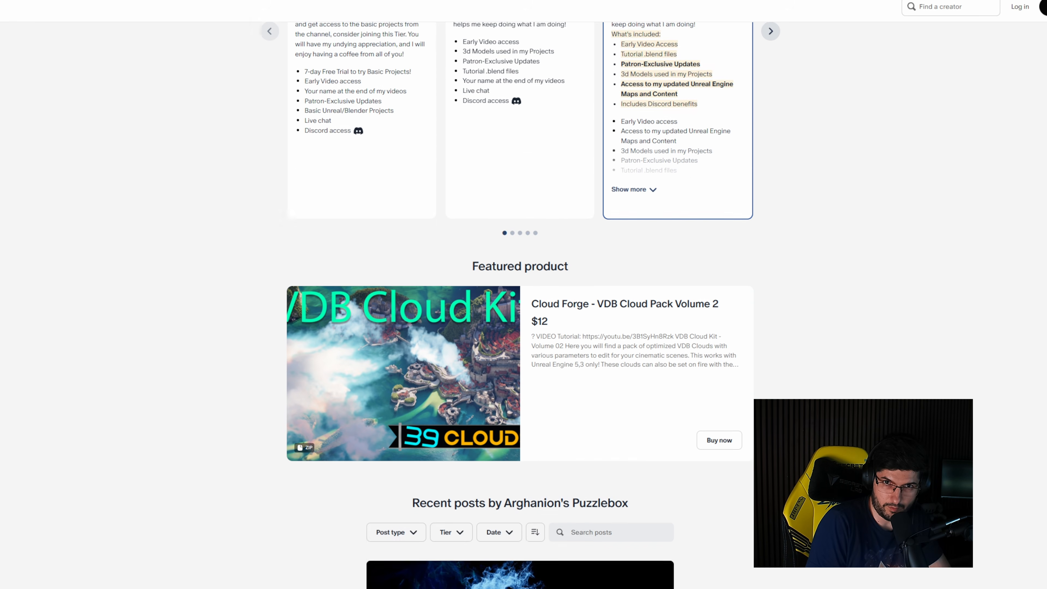
pyautogui.scroll(-20, 520, 305)
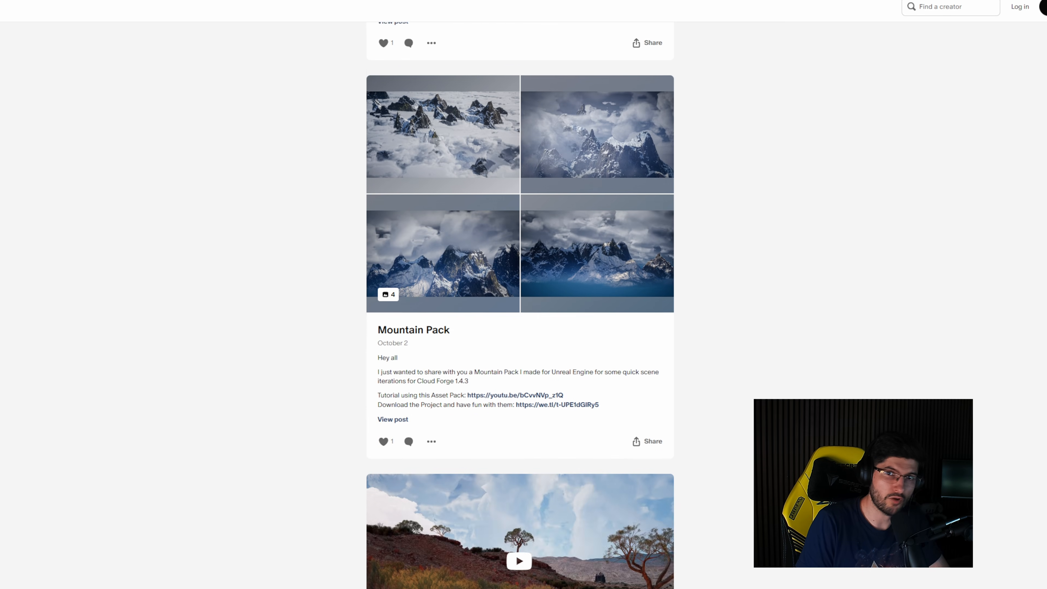
pyautogui.scroll(-20, 520, 305)
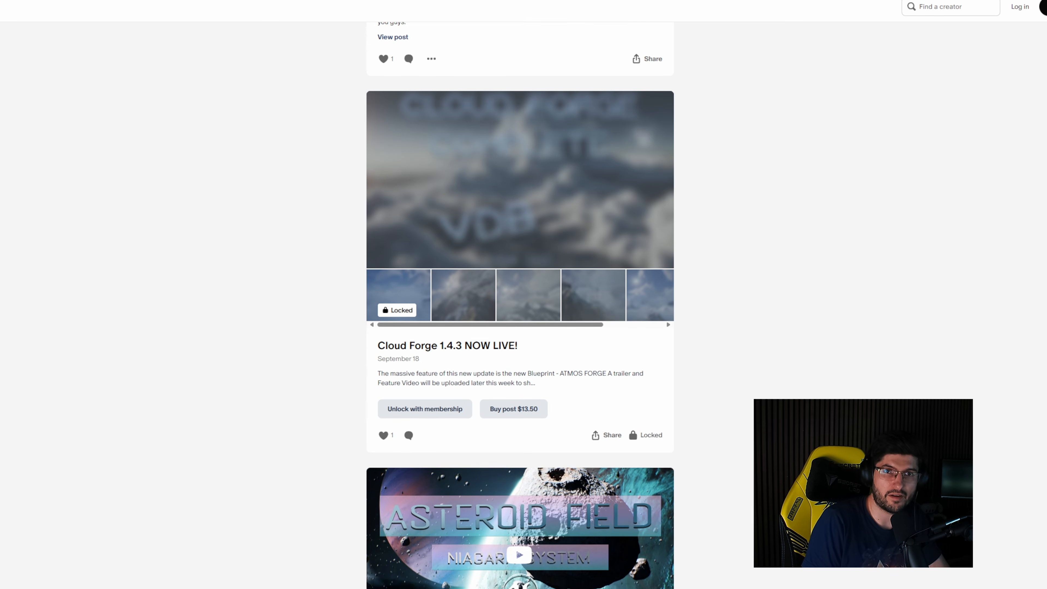
pyautogui.scroll(-20, 520, 305)
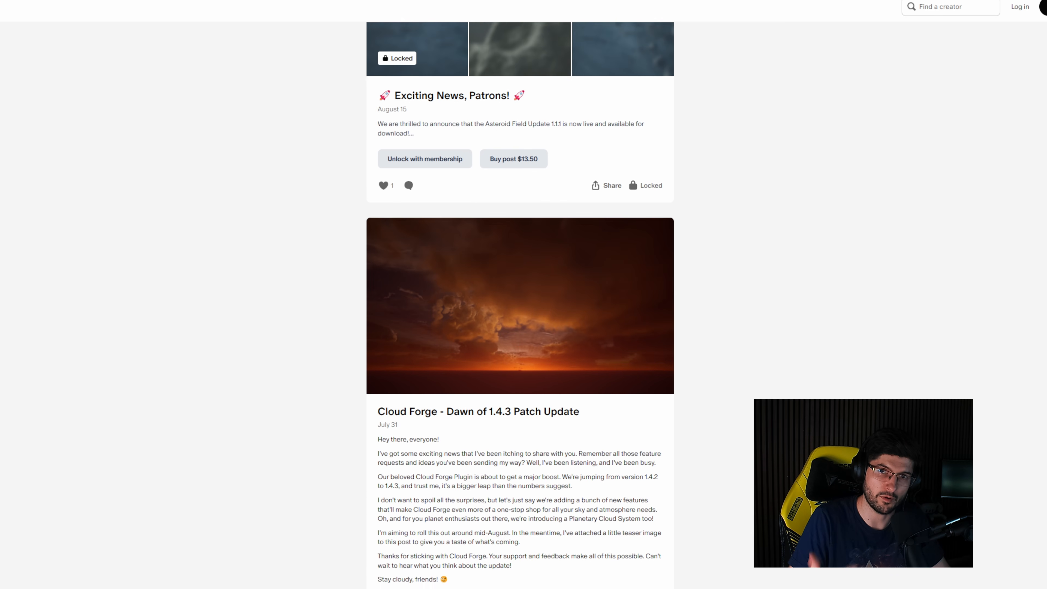
pyautogui.scroll(-20, 520, 306)
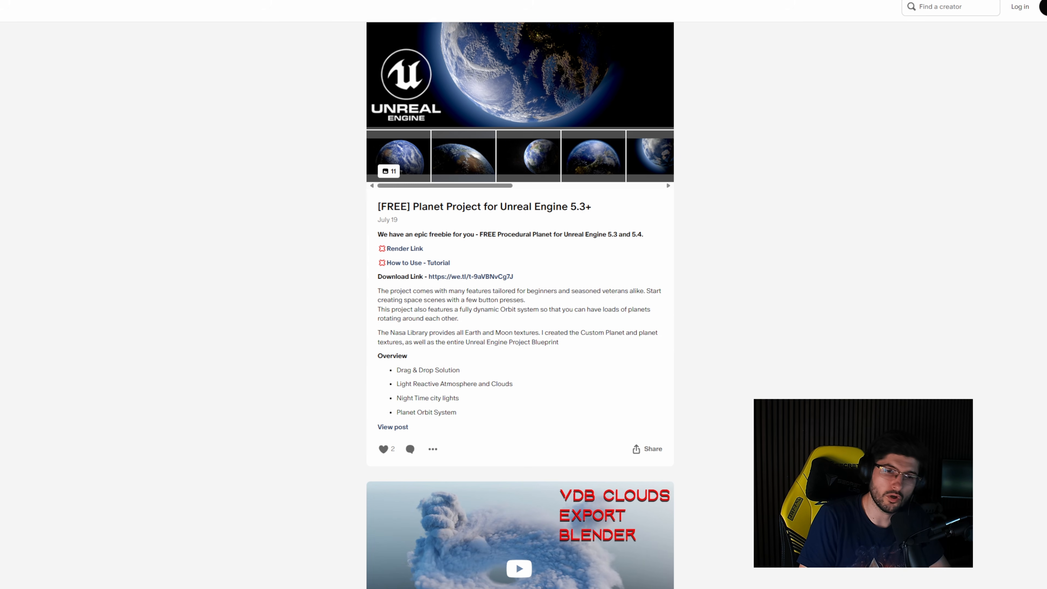
pyautogui.scroll(-20, 520, 305)
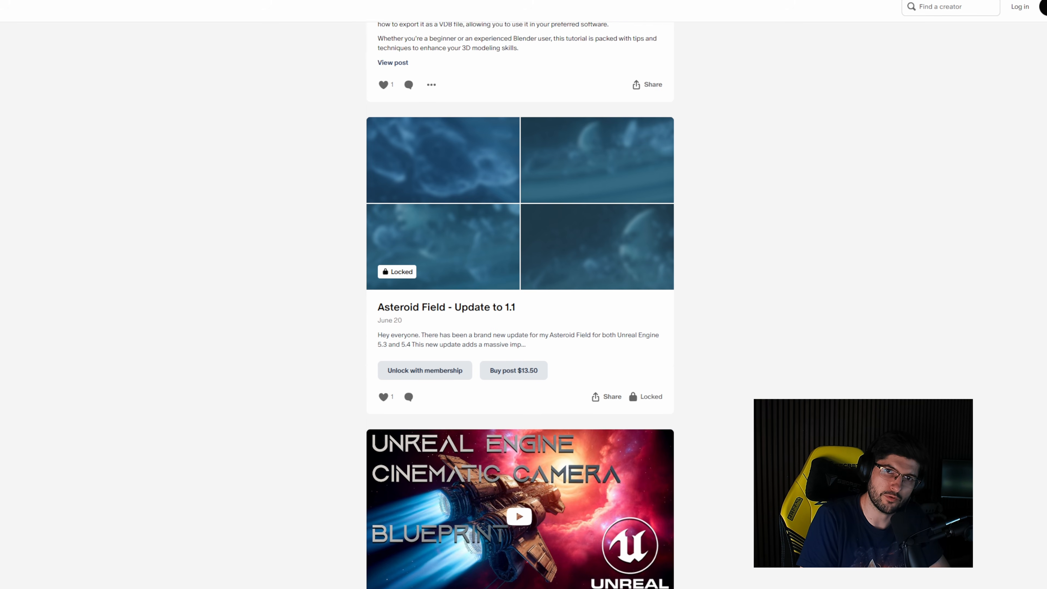
pyautogui.scroll(-20, 521, 305)
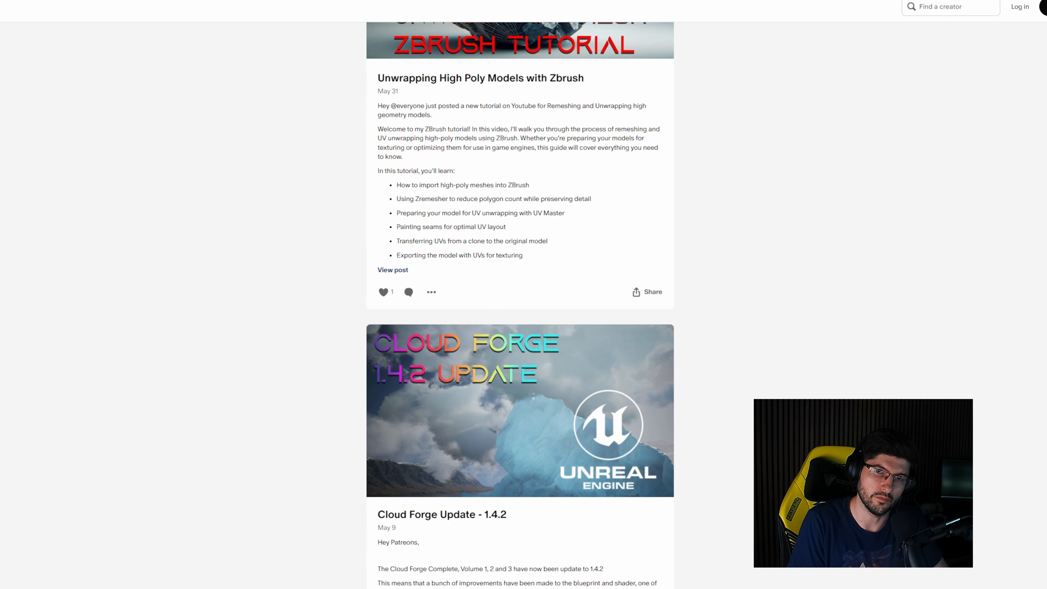
pyautogui.scroll(-15, 521, 306)
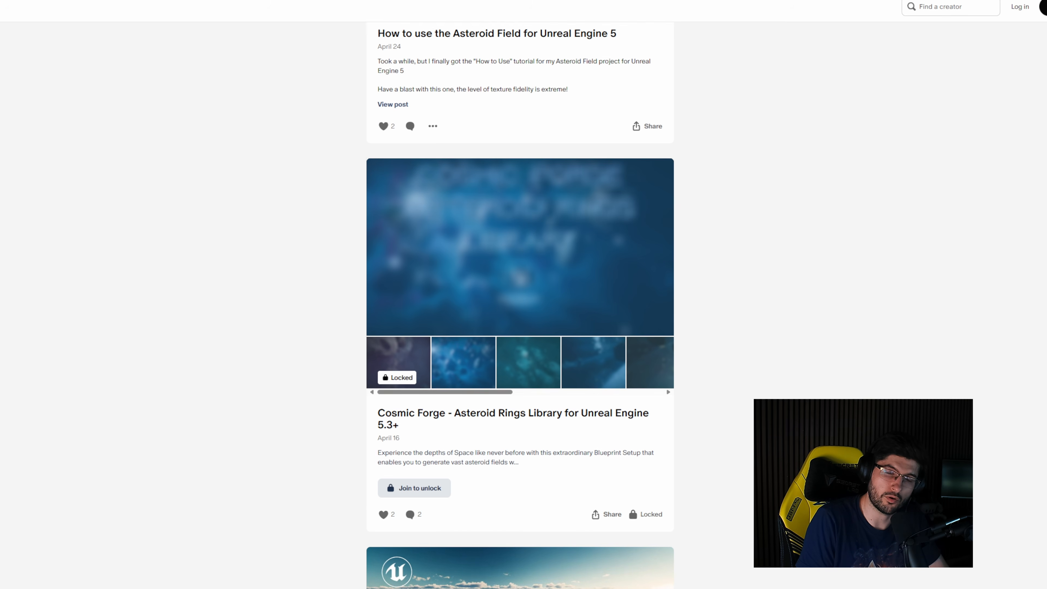
pyautogui.scroll(-15, 521, 306)
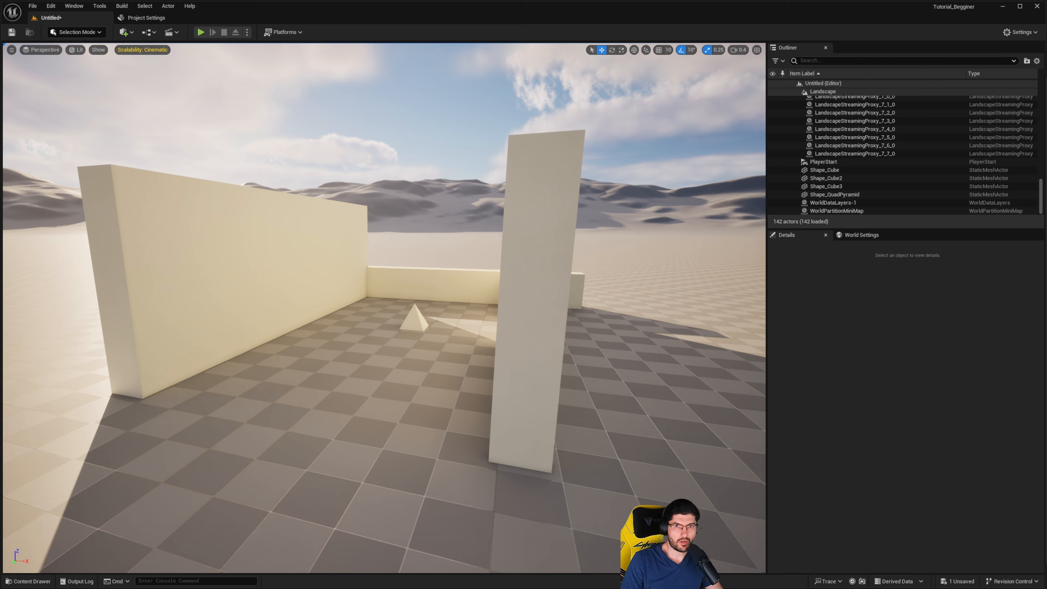
# Step: Examine the cube walls and the pyramid on the floor between them from several viewpoints in Unreal Editor
pyautogui.press('a')
pyautogui.moveTo(591, 478); pyautogui.dragTo(581, 479, button='right')
pyautogui.press('a')
pyautogui.press('s')
pyautogui.moveTo(397, 327); pyautogui.dragTo(438, 349, button='right')
pyautogui.press('w')
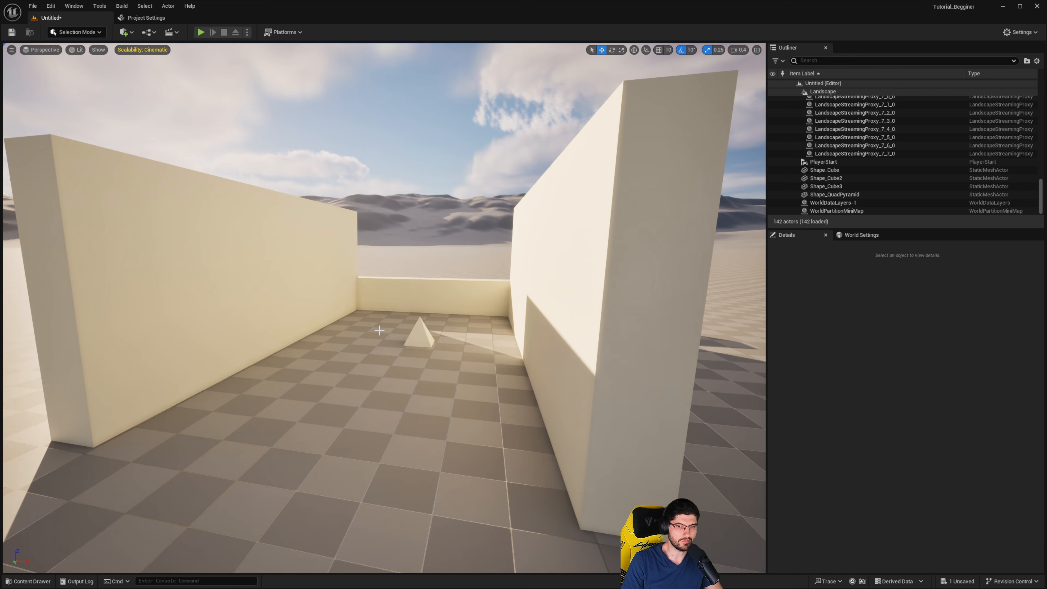
pyautogui.moveTo(371, 336); pyautogui.dragTo(362, 337, button='right')
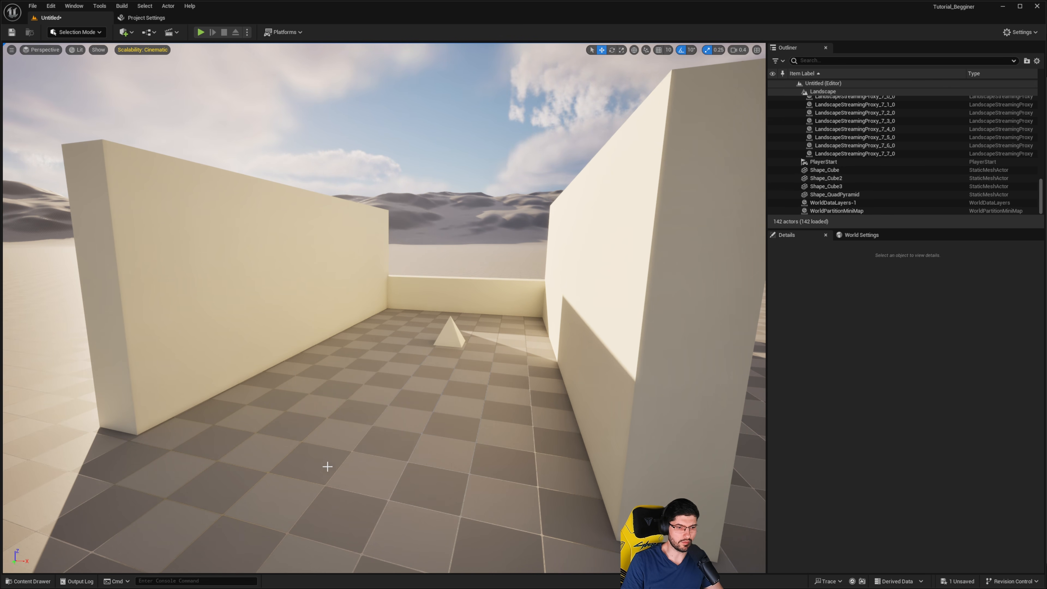
pyautogui.moveTo(361, 462); pyautogui.dragTo(363, 460, button='right')
# Step: Look over the StarterContent Shapes folder in the Content Drawer and return to the viewport
pyautogui.hotkey('ctrl', 'space')
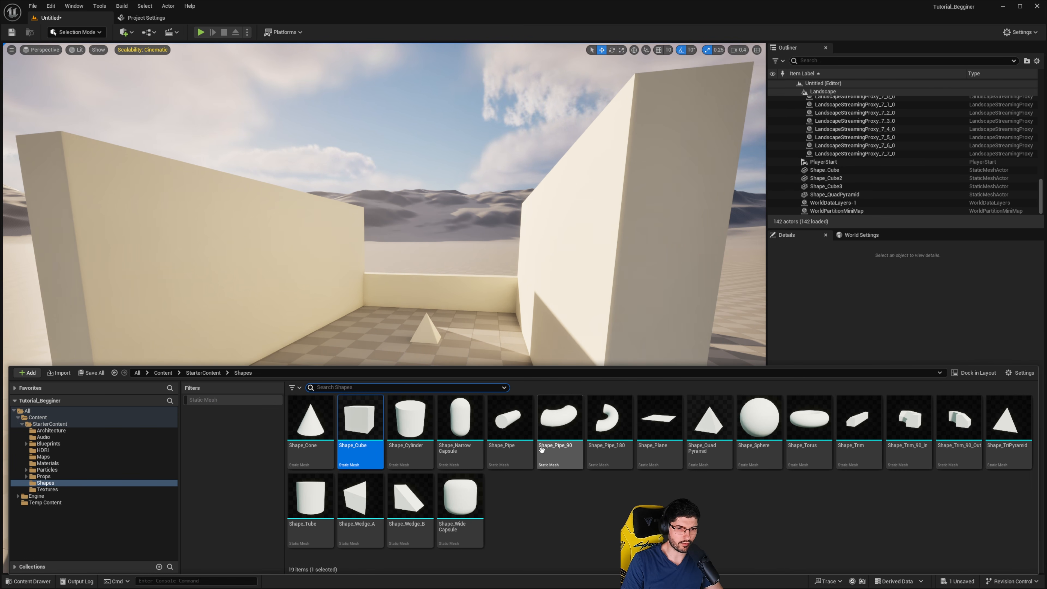
pyautogui.click(542, 450)
pyautogui.click(448, 446)
pyautogui.moveTo(437, 311); pyautogui.dragTo(435, 311, button='right')
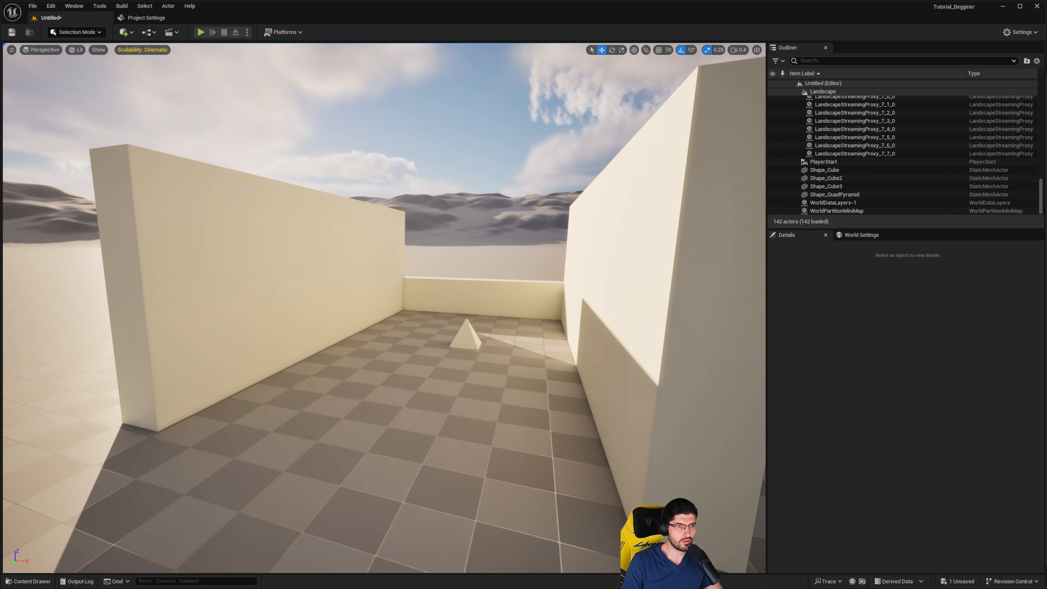
# Step: Look through the quick-add actor categories, including the basic Shapes and Cinematic entries
pyautogui.click(123, 35)
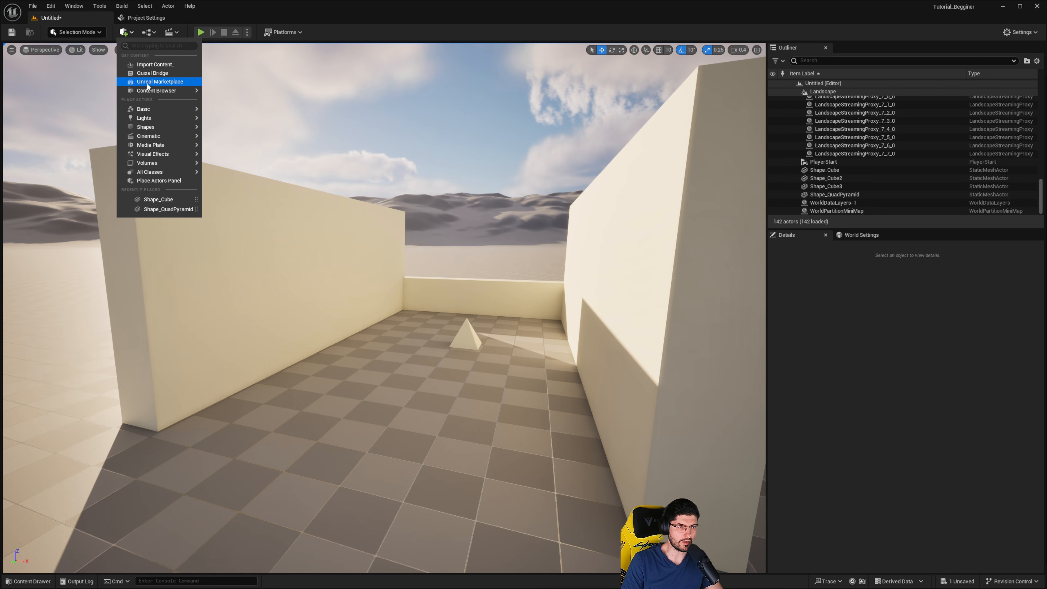
pyautogui.moveTo(147, 110)
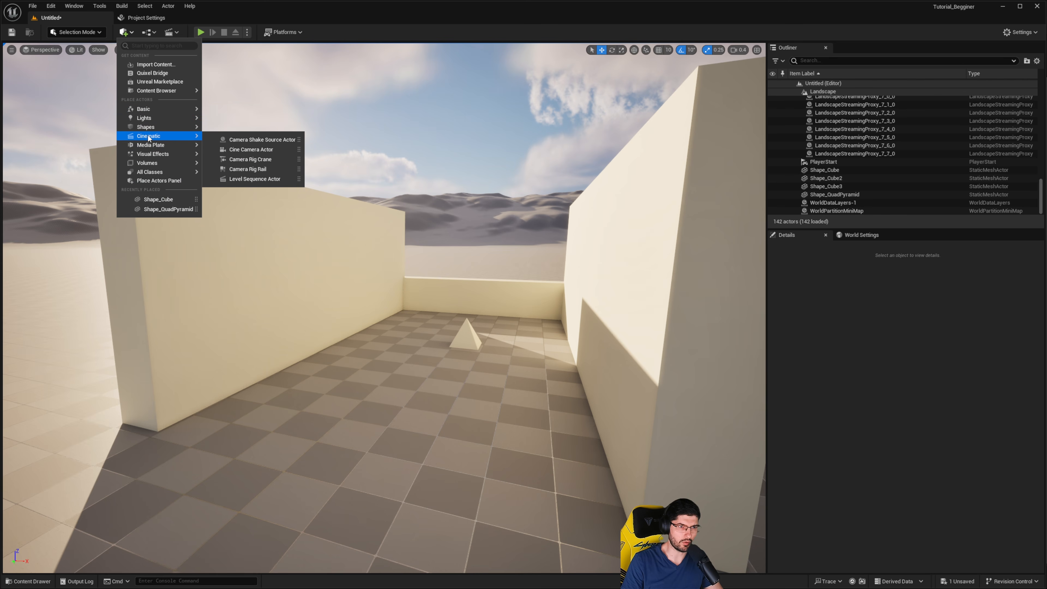
pyautogui.moveTo(147, 131)
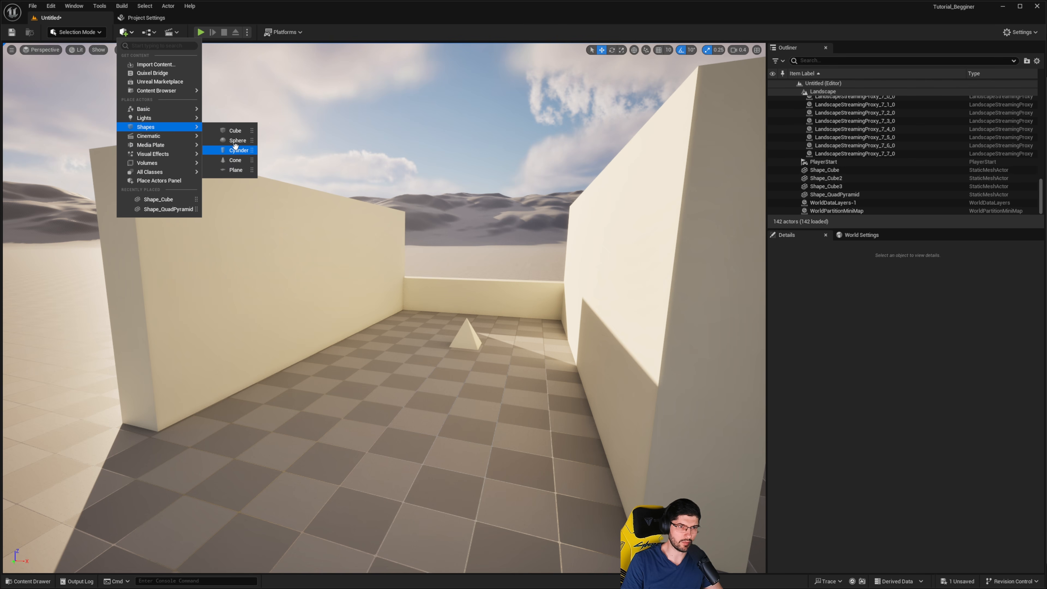
pyautogui.press('Escape')
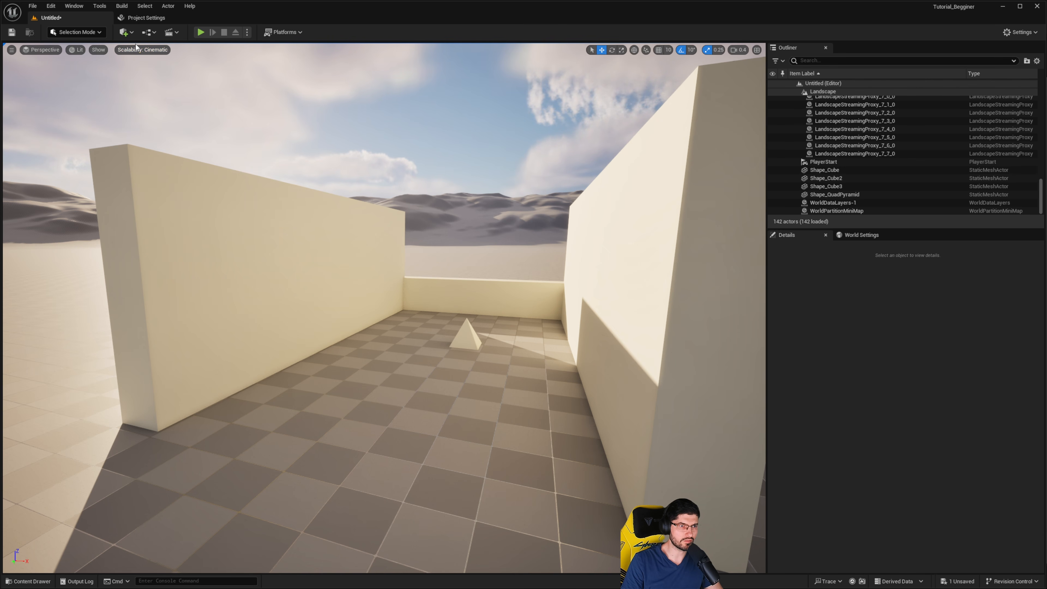
pyautogui.click(132, 33)
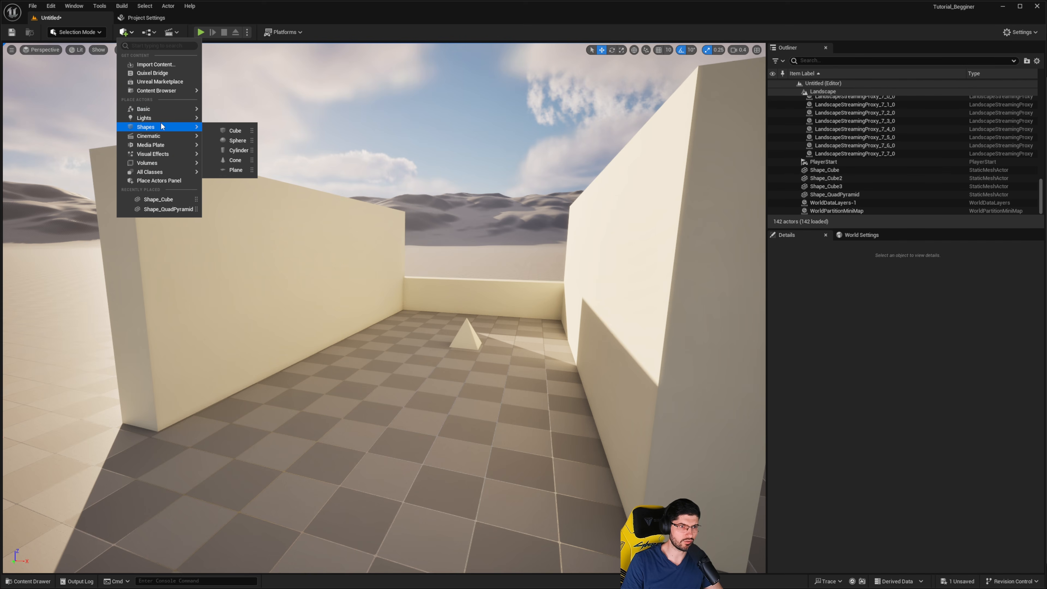
pyautogui.moveTo(157, 171)
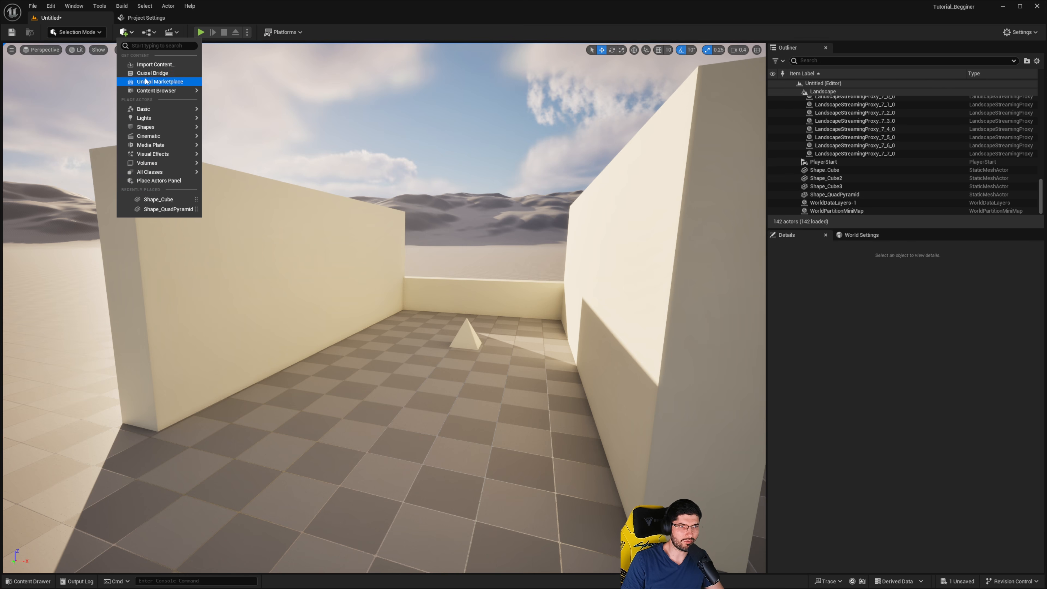
# Step: Show the Place Actors panel and narrow it to give the viewport more room
pyautogui.click(79, 9)
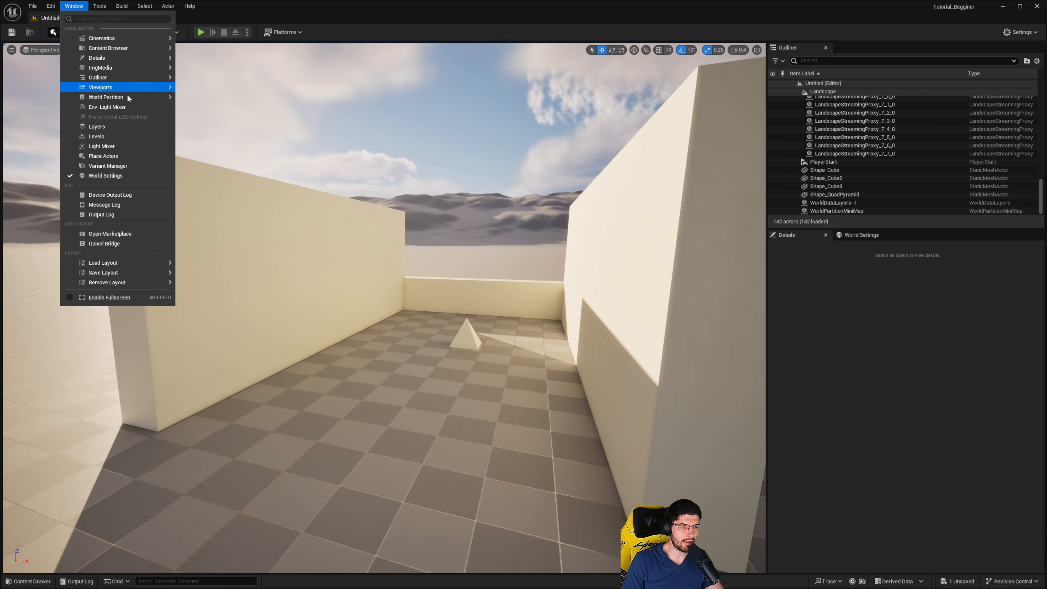
pyautogui.click(117, 159)
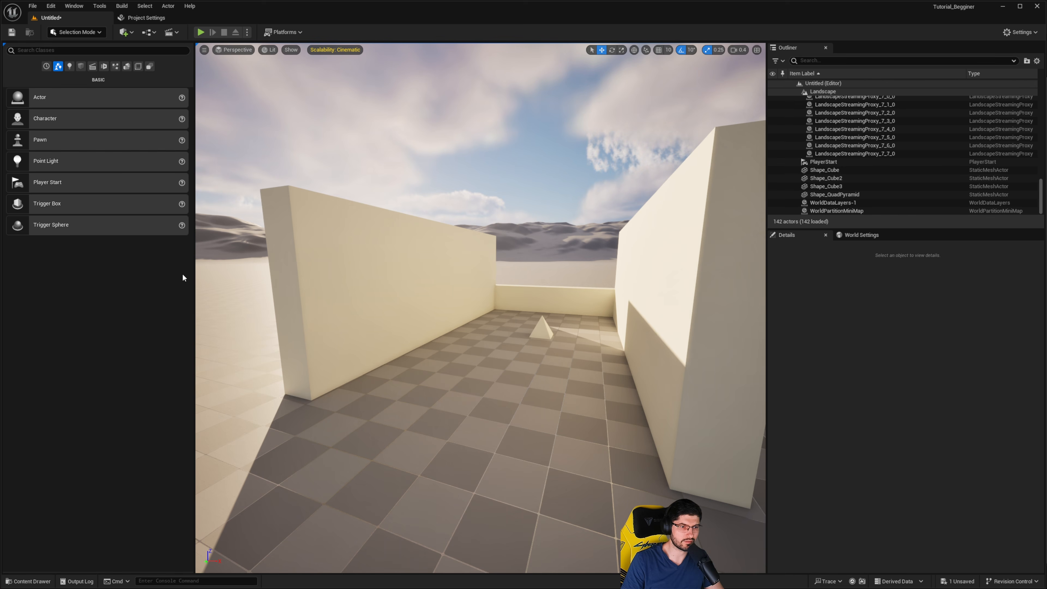
pyautogui.moveTo(196, 288)
pyautogui.mouseDown(button='right')
pyautogui.moveTo(169, 288)
pyautogui.moveTo(199, 288)
pyautogui.mouseUp(button='right')
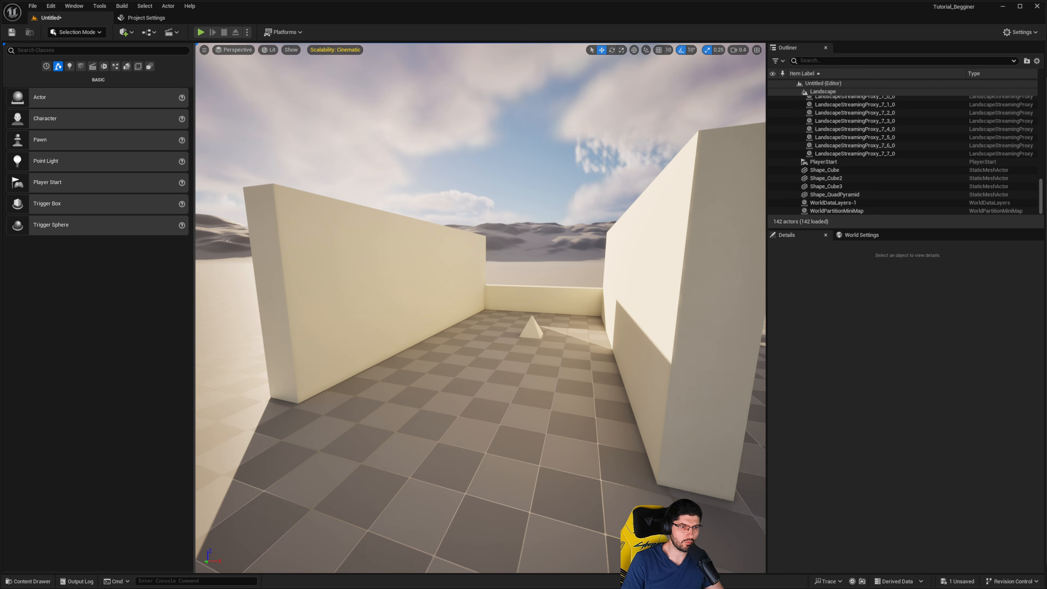
pyautogui.moveTo(186, 290); pyautogui.dragTo(145, 288)
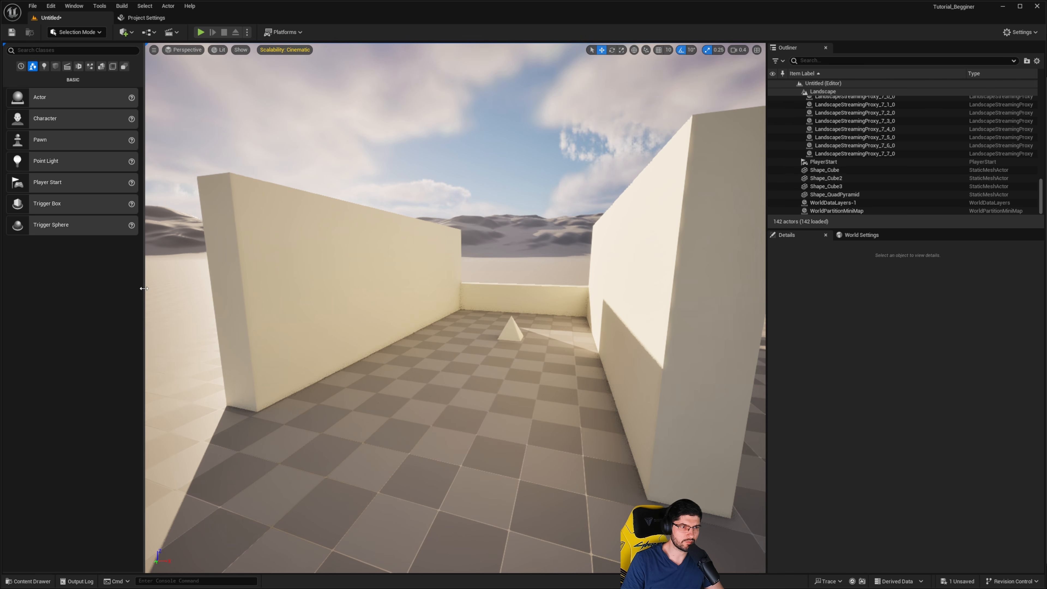
pyautogui.moveTo(542, 323); pyautogui.dragTo(320, 263, button='middle')
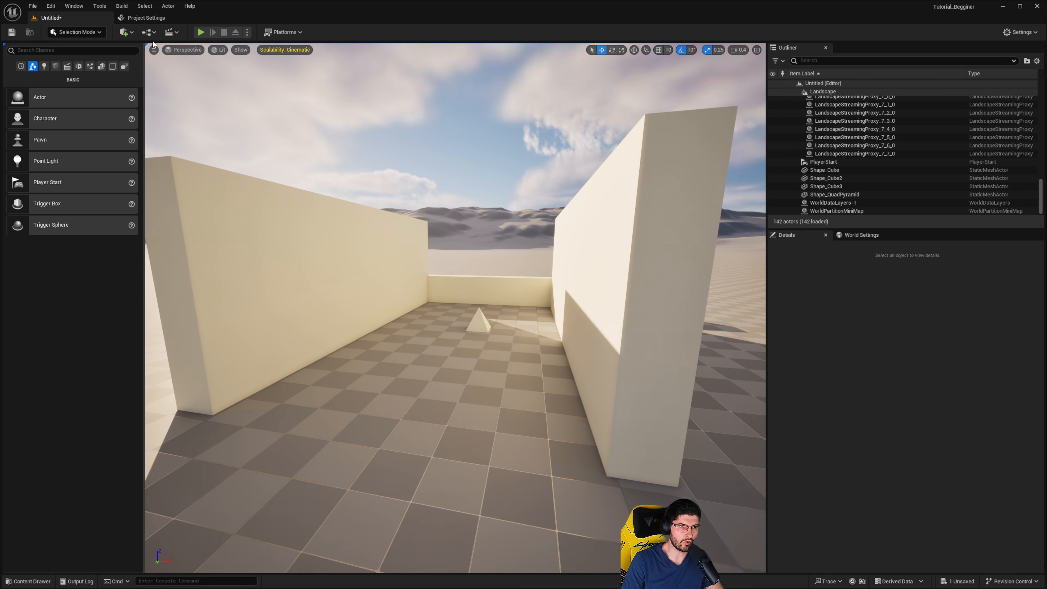
pyautogui.click(126, 32)
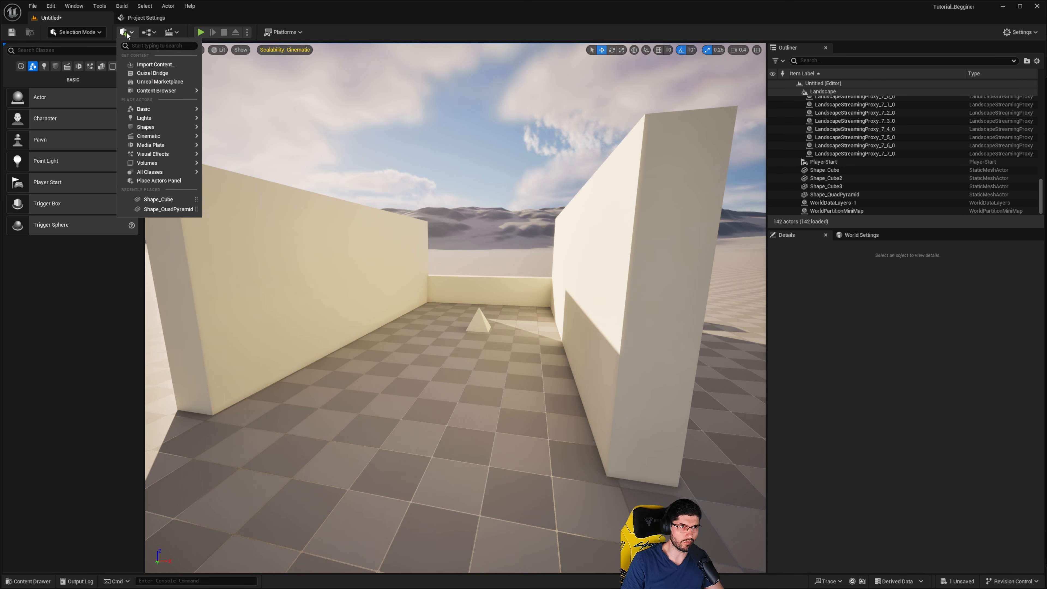
pyautogui.click(128, 92)
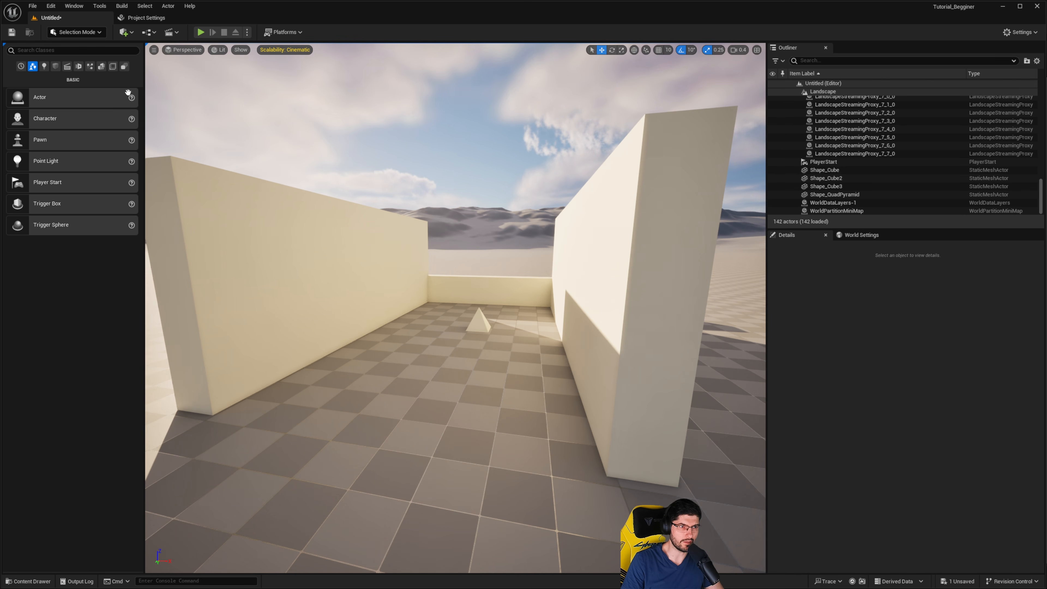
# Step: Place a basic Cylinder shape on the floor between the side walls and scale its height to 3.5
pyautogui.click(55, 67)
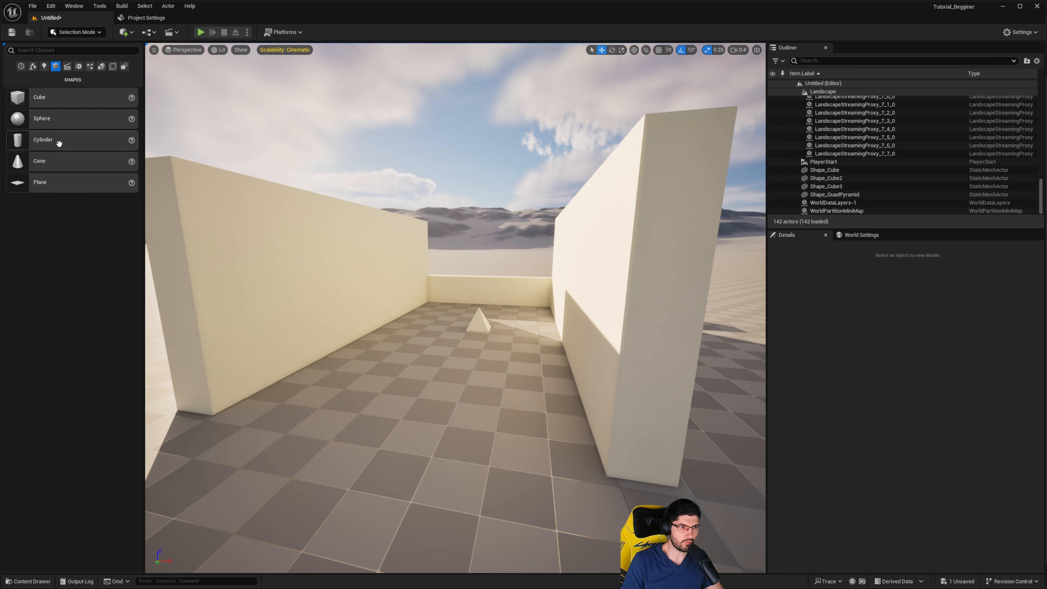
pyautogui.moveTo(58, 140); pyautogui.dragTo(398, 431)
pyautogui.press('r')
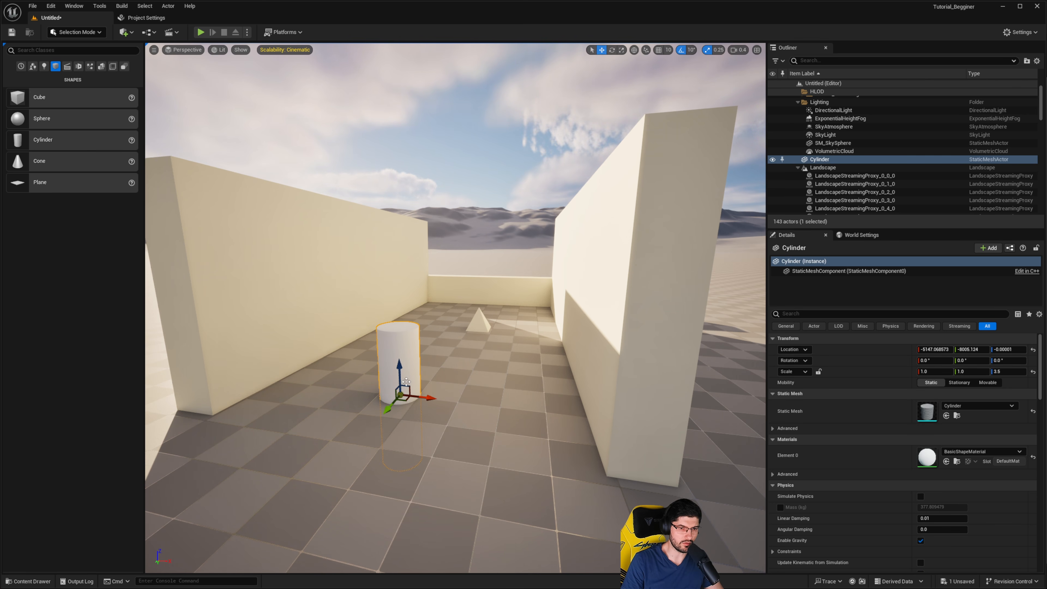
# Step: Move the cylinder back beside the shaded side wall, to about X -5244, Y -8398, Z 162
pyautogui.moveTo(401, 369); pyautogui.dragTo(426, 314)
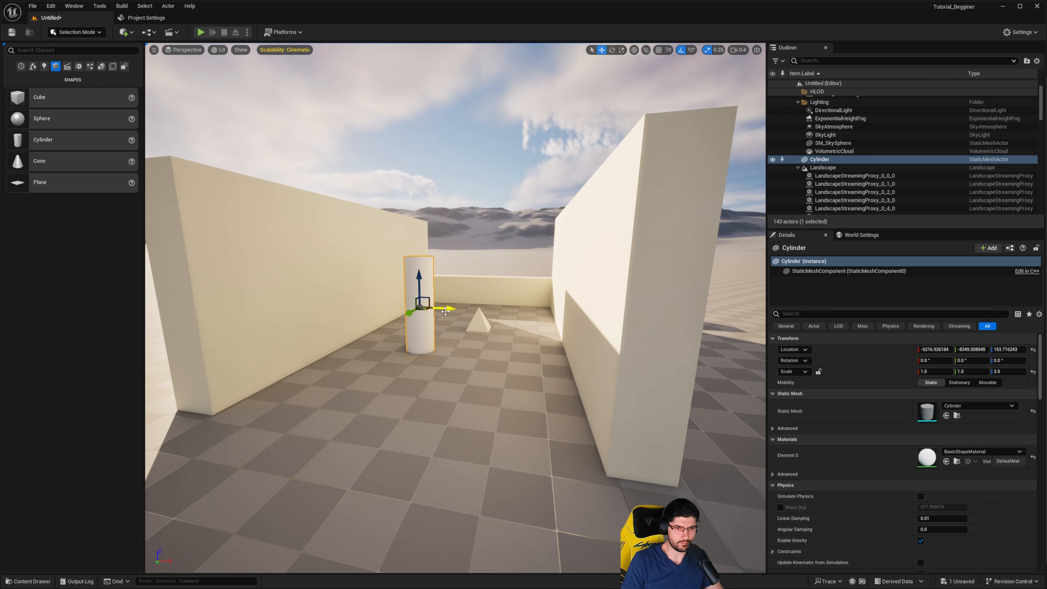
pyautogui.moveTo(420, 282); pyautogui.dragTo(407, 308)
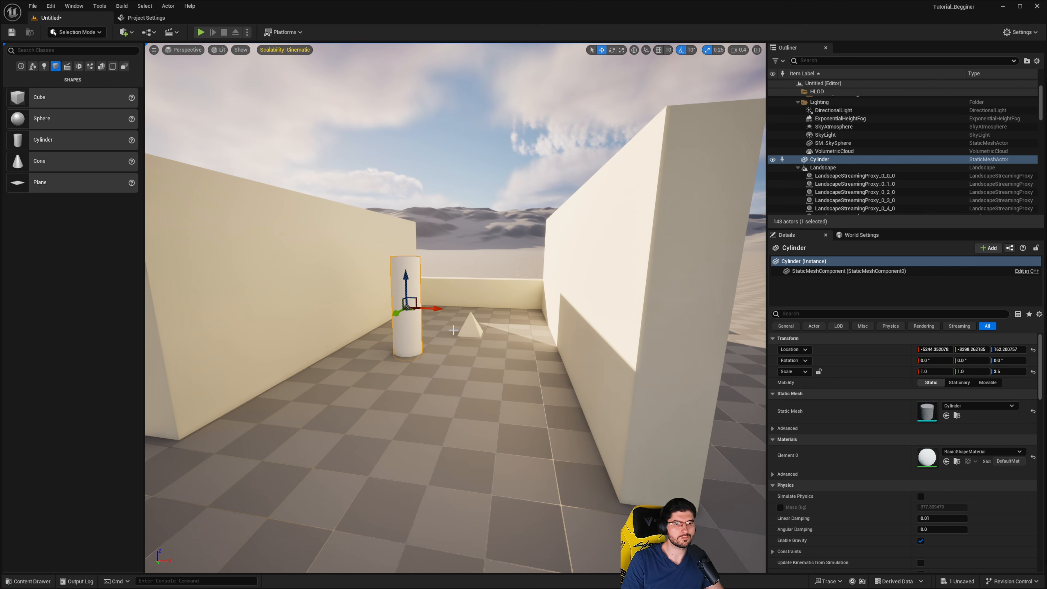
pyautogui.moveTo(486, 312); pyautogui.dragTo(508, 315, button='middle')
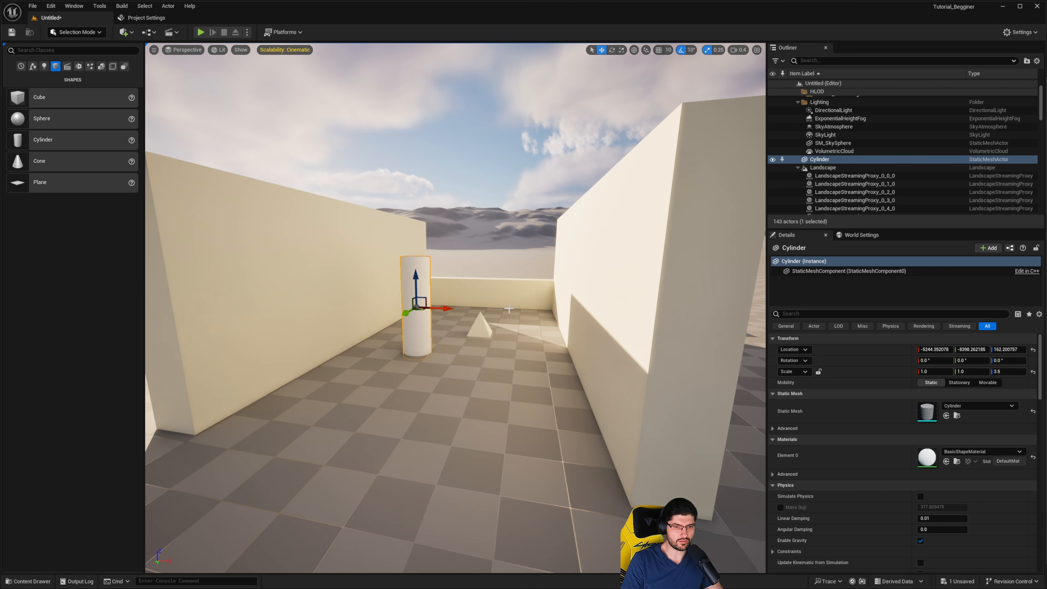
# Step: Duplicate the low back wall straight up to about Z 338 as a beam over the side walls
pyautogui.click(504, 295)
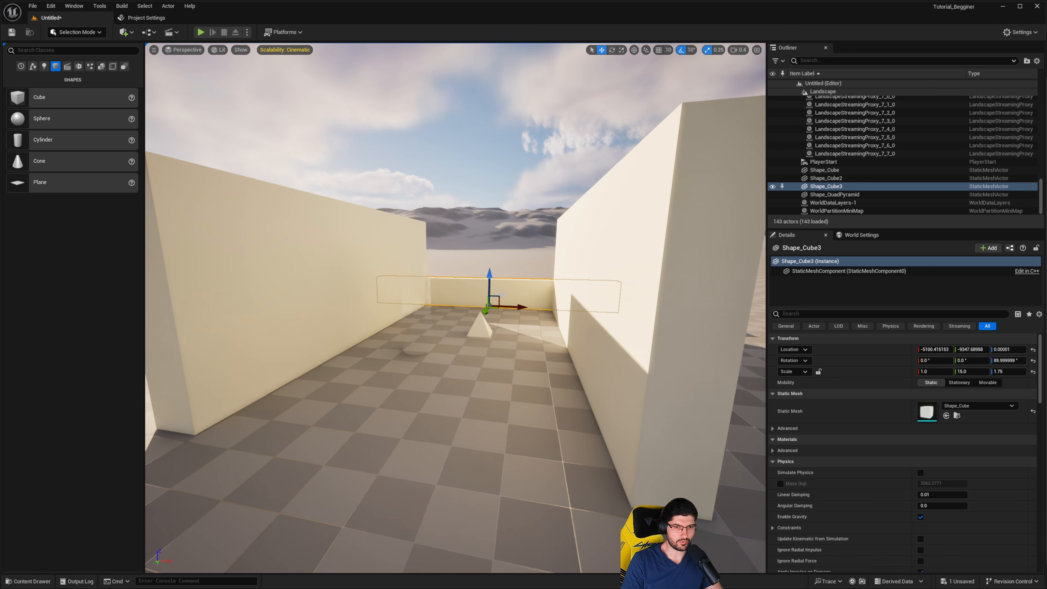
pyautogui.moveTo(498, 290); pyautogui.dragTo(484, 316, button='right')
pyautogui.moveTo(582, 270)
pyautogui.mouseDown(button='right')
pyautogui.moveTo(567, 265)
pyautogui.moveTo(581, 270)
pyautogui.mouseUp(button='right')
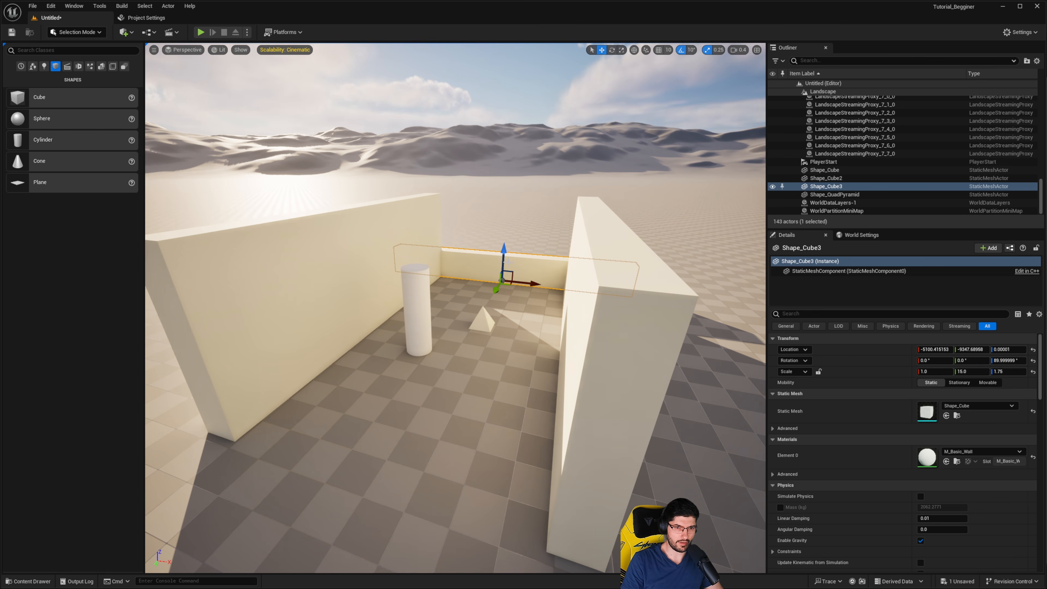
pyautogui.keyDown('alt'); pyautogui.moveTo(505, 256); pyautogui.dragTo(495, 197); pyautogui.keyUp('alt')
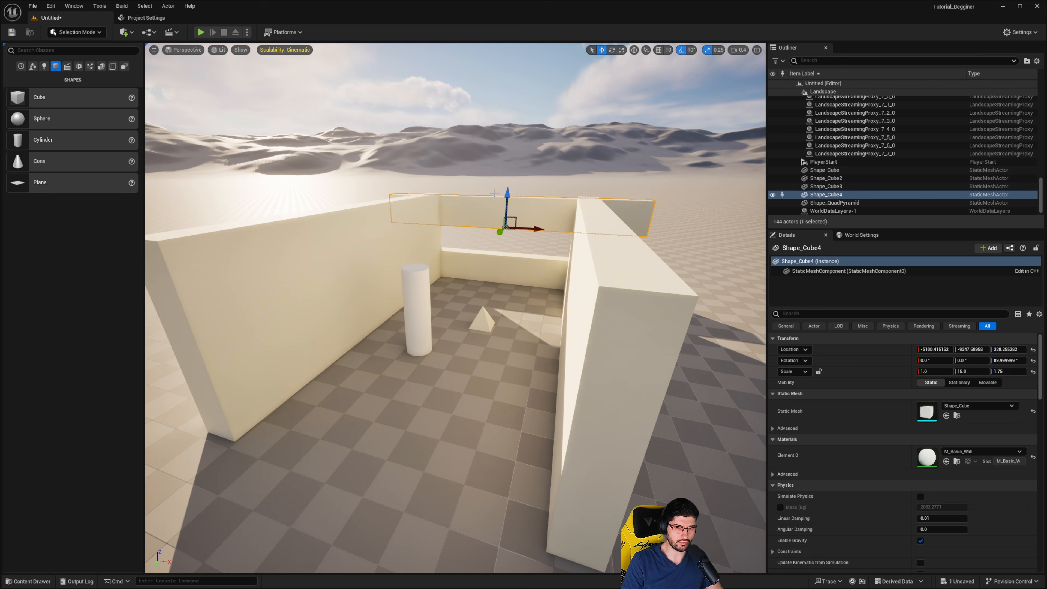
# Step: Raise the duplicated back beam to about Z 350, checking it against the tops of the side walls
pyautogui.moveTo(495, 197); pyautogui.dragTo(466, 199, button='right')
pyautogui.press('d')
pyautogui.moveTo(524, 237); pyautogui.dragTo(438, 238, button='right')
pyautogui.press('w')
pyautogui.keyDown('shift'); pyautogui.moveTo(498, 236); pyautogui.dragTo(499, 229); pyautogui.keyUp('shift')
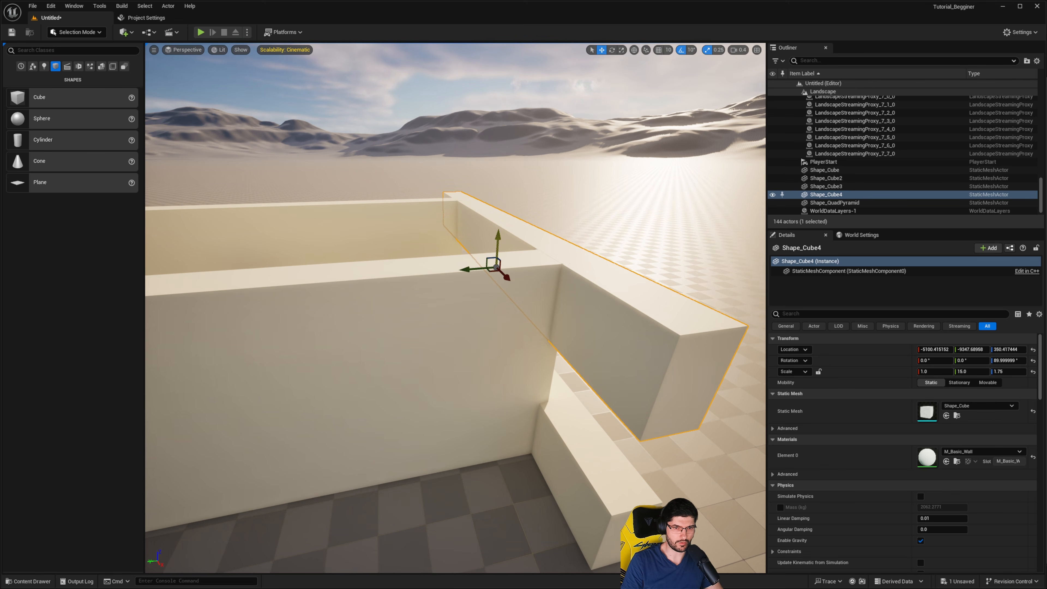
# Step: Duplicate the back beam to the open front end of the side walls at about Y -7845 and nudge it along Y
pyautogui.press('s')
pyautogui.moveTo(588, 335)
pyautogui.mouseDown(button='right')
pyautogui.moveTo(593, 361)
pyautogui.moveTo(578, 364)
pyautogui.moveTo(595, 341)
pyautogui.mouseUp(button='right')
pyautogui.press('w')
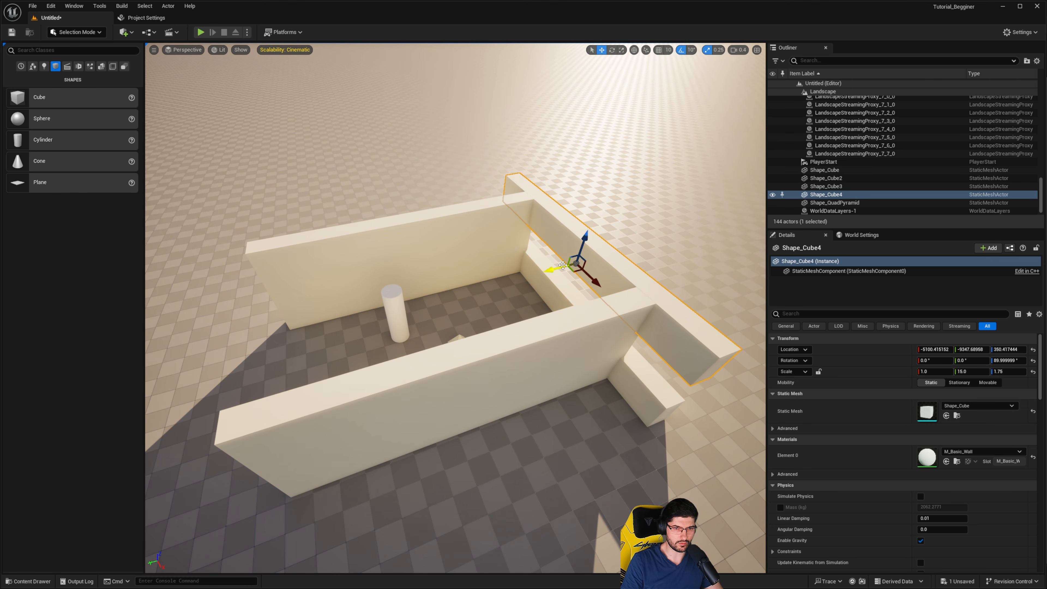
pyautogui.keyDown('alt'); pyautogui.moveTo(559, 267); pyautogui.dragTo(233, 365); pyautogui.keyUp('alt')
pyautogui.moveTo(372, 448); pyautogui.dragTo(437, 451, button='right')
pyautogui.press('a')
pyautogui.scroll(-3, 372, 448)
pyautogui.moveTo(307, 487); pyautogui.dragTo(308, 460, button='right')
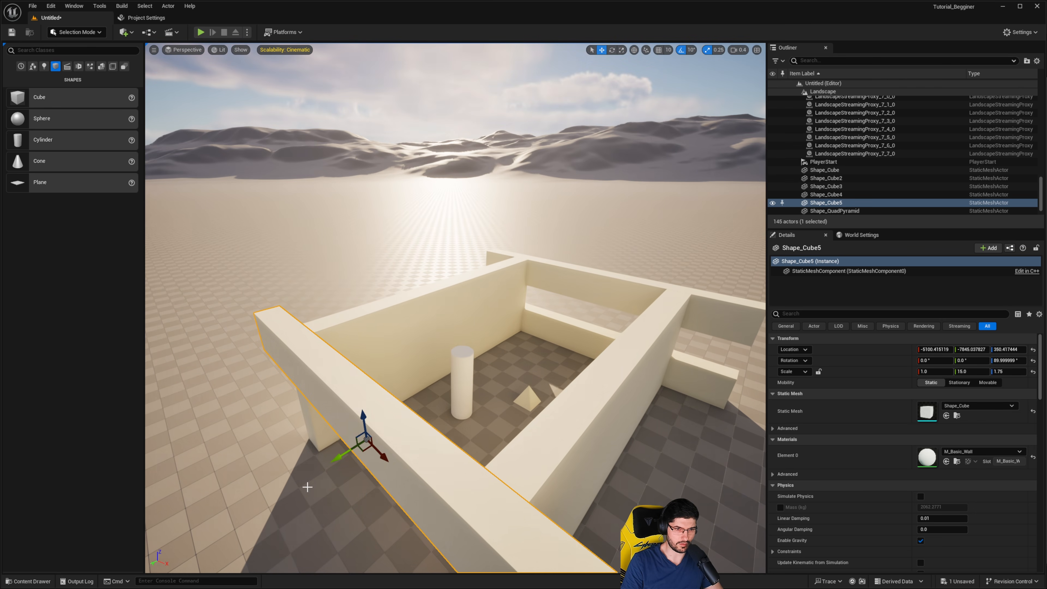
pyautogui.moveTo(335, 460); pyautogui.dragTo(329, 463)
# Step: Duplicate the front beam along Y to the middle of the structure, at about Y -8606
pyautogui.moveTo(329, 464); pyautogui.dragTo(270, 487, button='right')
pyautogui.press('q')
pyautogui.press('d')
pyautogui.press('e')
pyautogui.press('w')
pyautogui.press('e')
pyautogui.keyDown('alt'); pyautogui.moveTo(284, 349); pyautogui.dragTo(462, 370); pyautogui.keyUp('alt')
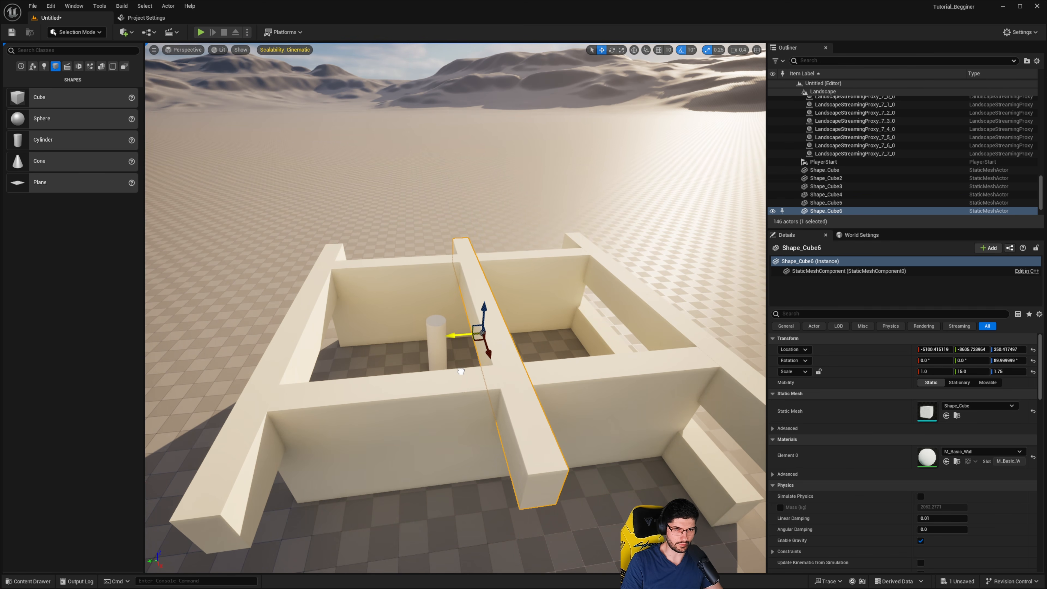
# Step: Widen the middle beam into a roof slab with an X scale of 13 and shift it to about Y -8595
pyautogui.press('d')
pyautogui.moveTo(462, 369); pyautogui.dragTo(415, 360, button='right')
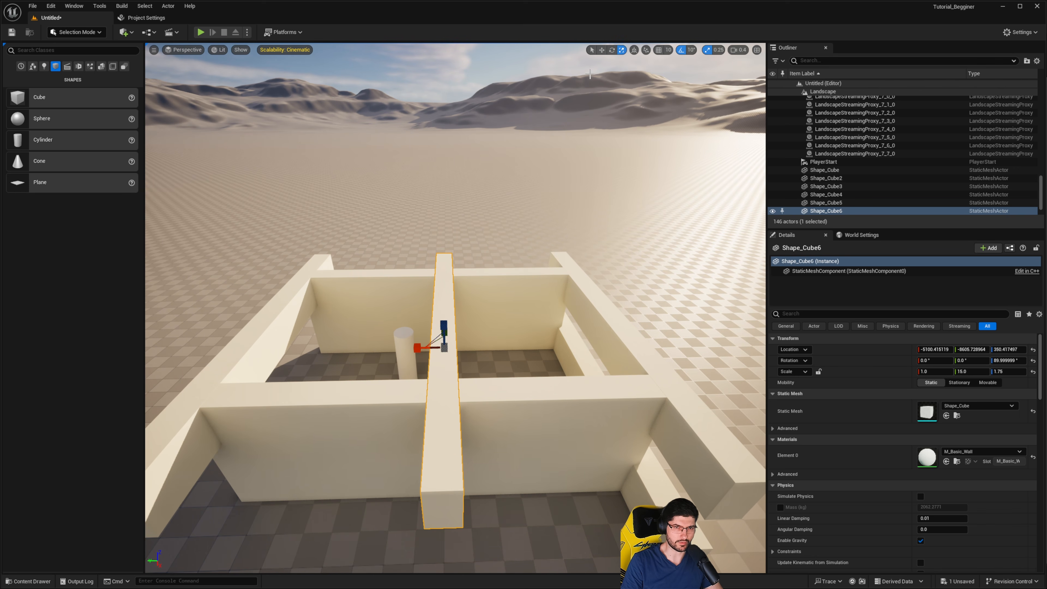
pyautogui.moveTo(423, 348); pyautogui.dragTo(324, 354)
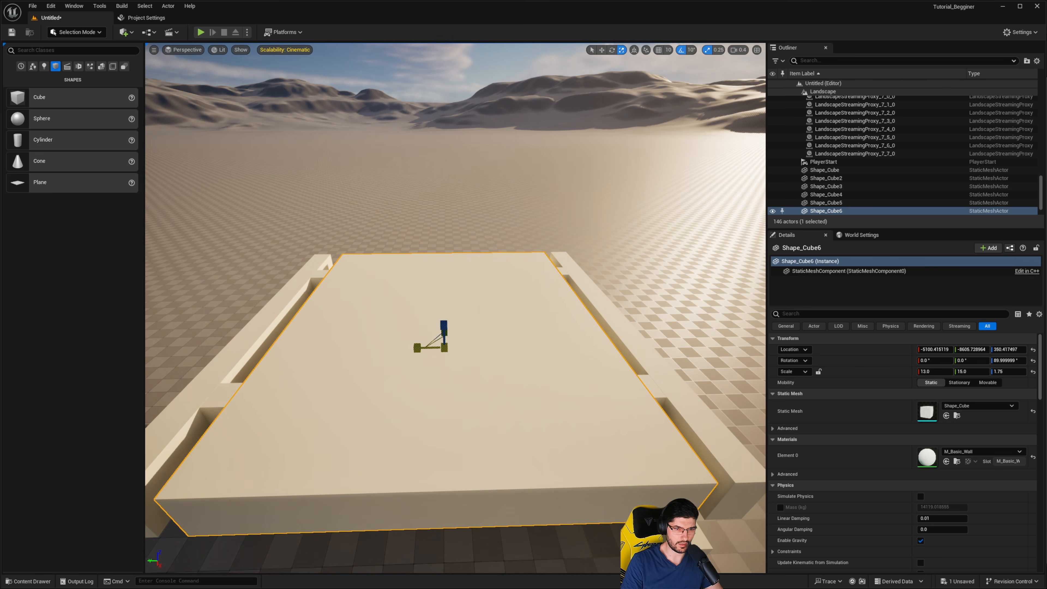
pyautogui.moveTo(511, 294); pyautogui.dragTo(476, 320, button='right')
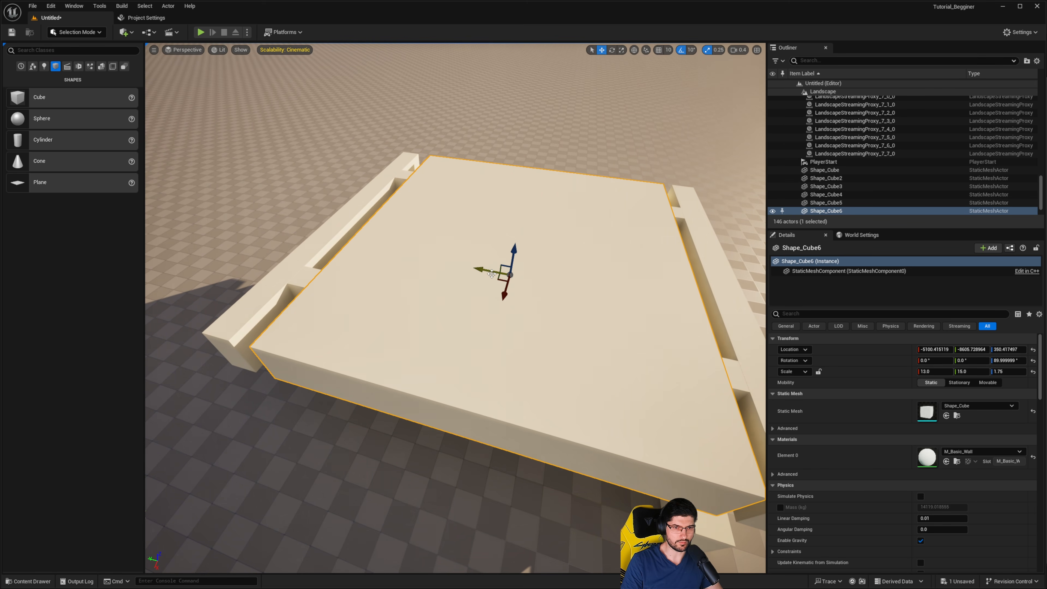
pyautogui.moveTo(490, 273); pyautogui.dragTo(487, 272)
# Step: Examine the roofed structure from outside and from beneath the slab, including the cylinder and pyramid inside
pyautogui.press('d')
pyautogui.moveTo(489, 272); pyautogui.dragTo(511, 202, button='right')
pyautogui.press('a')
pyautogui.press('s')
pyautogui.moveTo(500, 316); pyautogui.dragTo(503, 318, button='right')
pyautogui.moveTo(434, 307); pyautogui.dragTo(436, 311, button='right')
pyautogui.press('w')
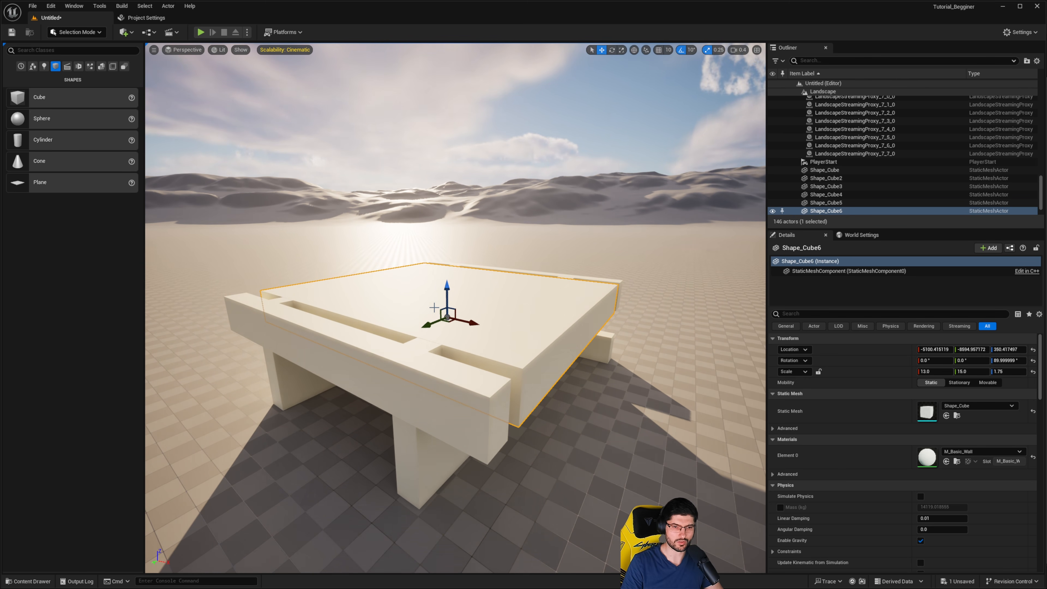
pyautogui.press('s')
pyautogui.moveTo(434, 308); pyautogui.dragTo(439, 309, button='right')
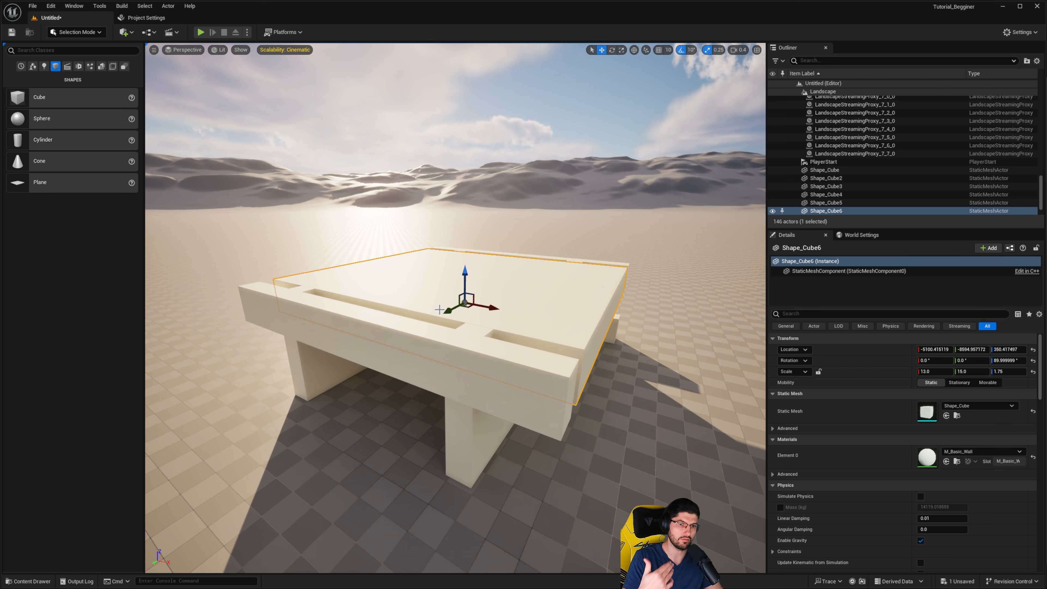
pyautogui.press('w')
pyautogui.moveTo(323, 299); pyautogui.dragTo(318, 329, button='right')
pyautogui.press('q')
pyautogui.press('w')
pyautogui.press('s')
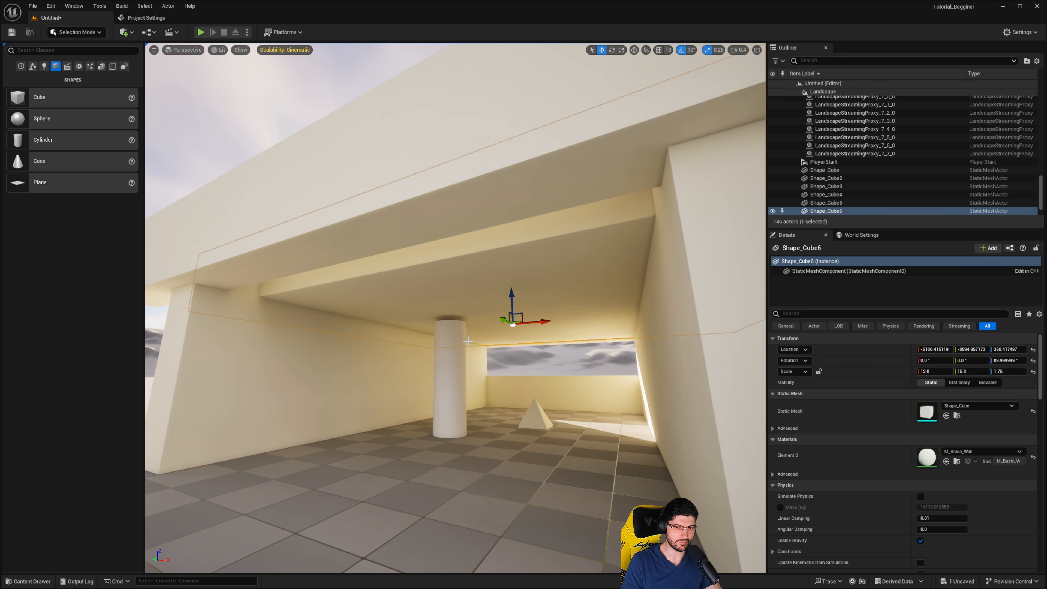
pyautogui.moveTo(403, 342); pyautogui.dragTo(398, 333, button='right')
# Step: Duplicate the cylinder under the roof along X to about -4868 as a second pillar
pyautogui.click(448, 376)
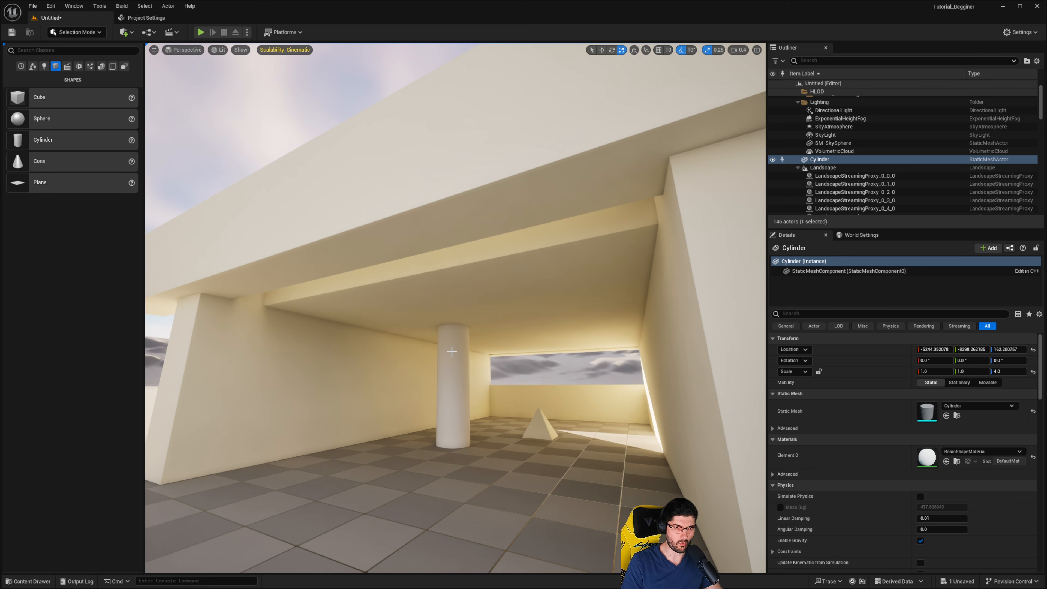
pyautogui.moveTo(452, 351); pyautogui.dragTo(458, 357, button='right')
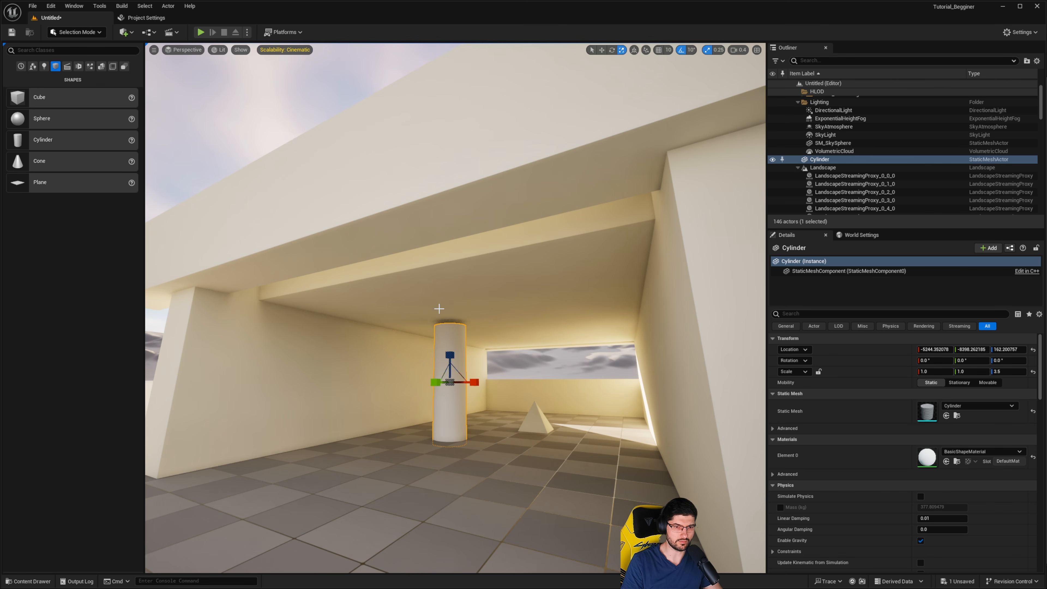
pyautogui.moveTo(439, 308); pyautogui.dragTo(452, 317, button='right')
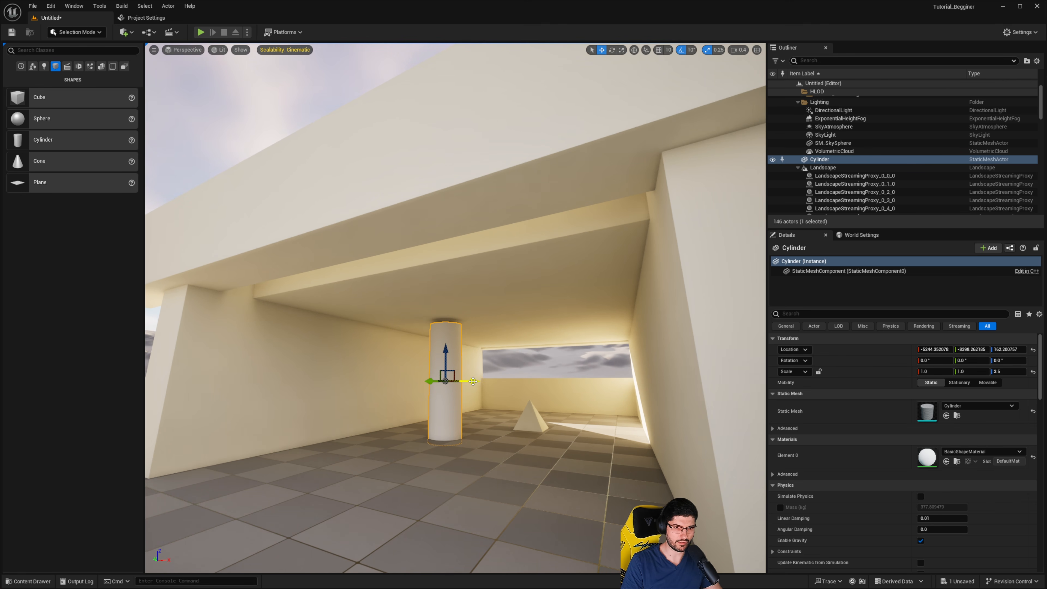
pyautogui.keyDown('alt'); pyautogui.moveTo(473, 381); pyautogui.dragTo(598, 381); pyautogui.keyUp('alt')
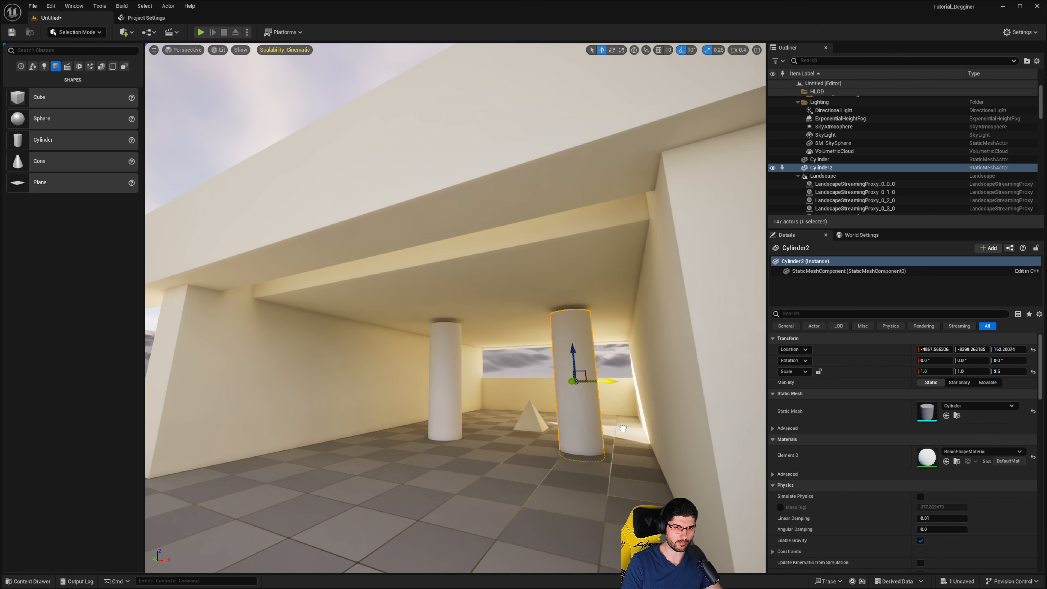
# Step: Scale the pyramid under the roof uniformly to 2 and hide the editor helpers with Game View
pyautogui.click(530, 416)
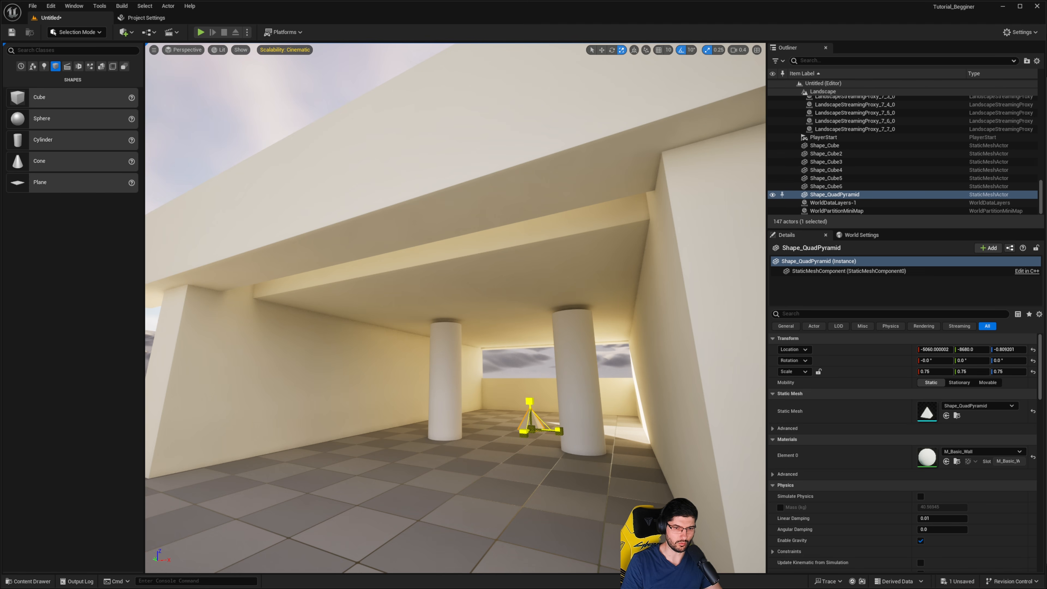
pyautogui.moveTo(526, 390)
pyautogui.mouseDown(button='right')
pyautogui.moveTo(501, 396)
pyautogui.moveTo(526, 391)
pyautogui.mouseUp(button='right')
pyautogui.press('g')
pyautogui.scroll(-5, 526, 391)
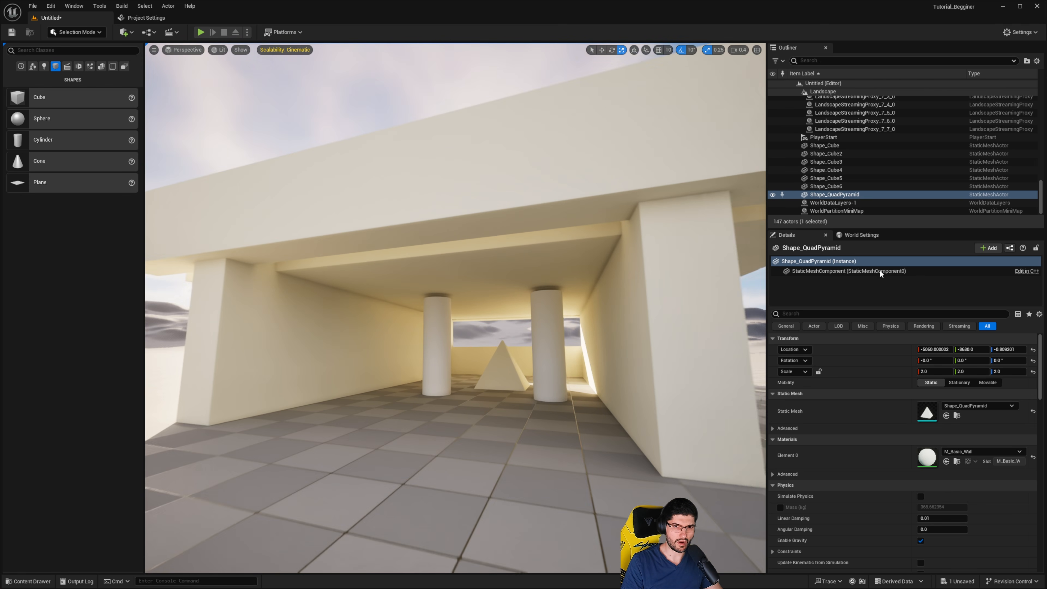
# Step: Select the directional light and set its Y rotation to -2° for a low sunset sun
pyautogui.scroll(4, 826, 169)
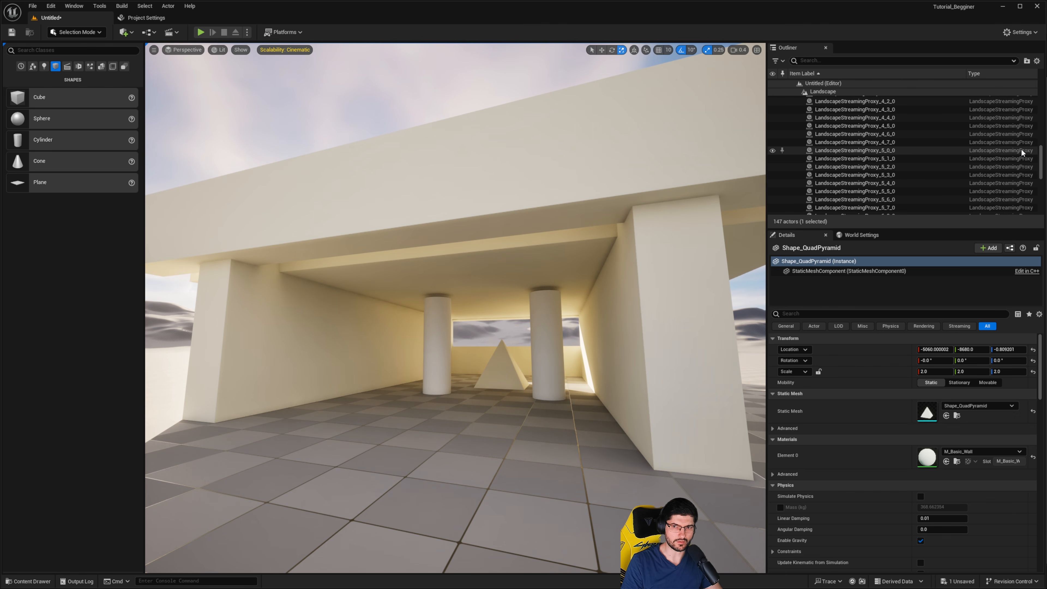
pyautogui.moveTo(1042, 169); pyautogui.dragTo(1042, 103)
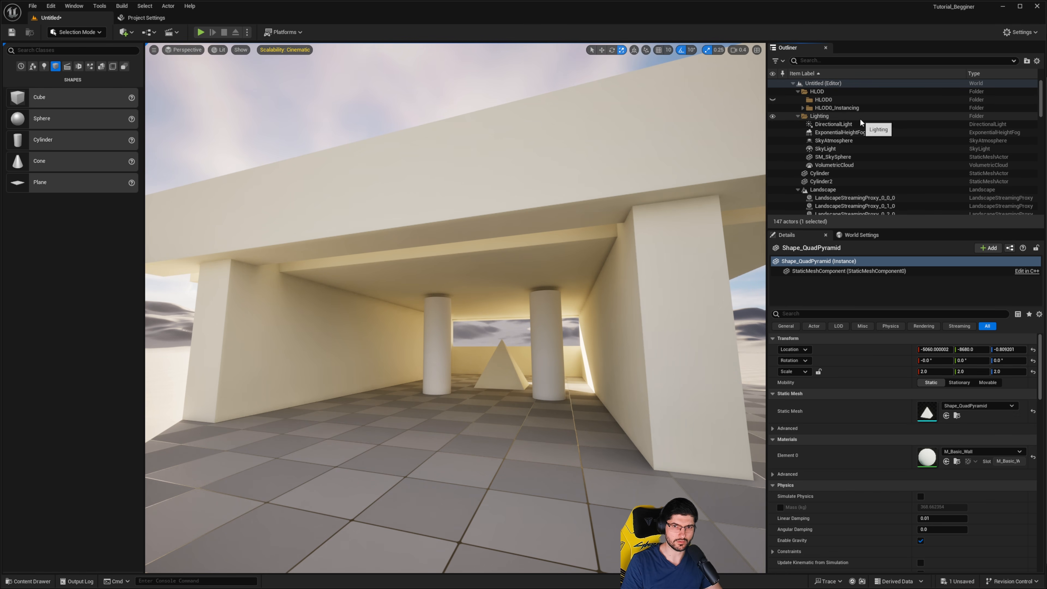
pyautogui.click(857, 125)
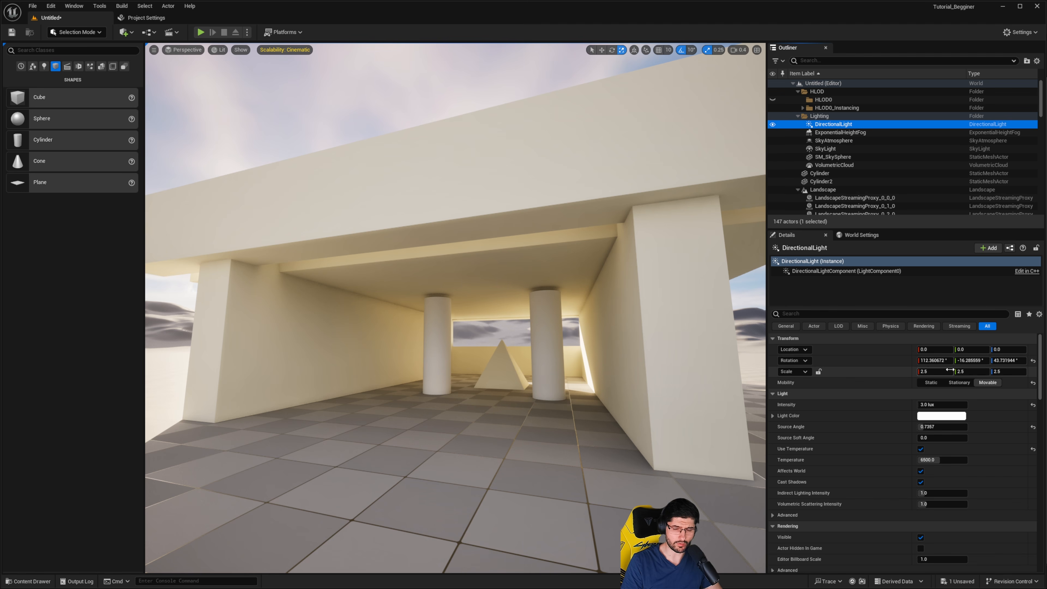
pyautogui.moveTo(578, 314); pyautogui.dragTo(484, 296, button='right')
pyautogui.press('s')
pyautogui.press('e')
pyautogui.press('q')
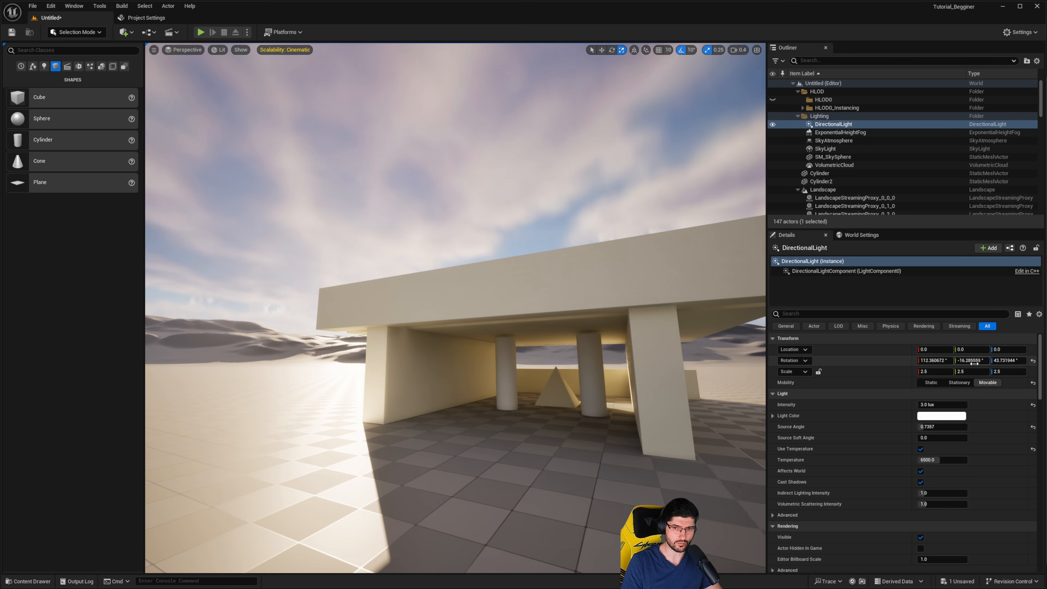
pyautogui.moveTo(972, 360); pyautogui.dragTo(1002, 360)
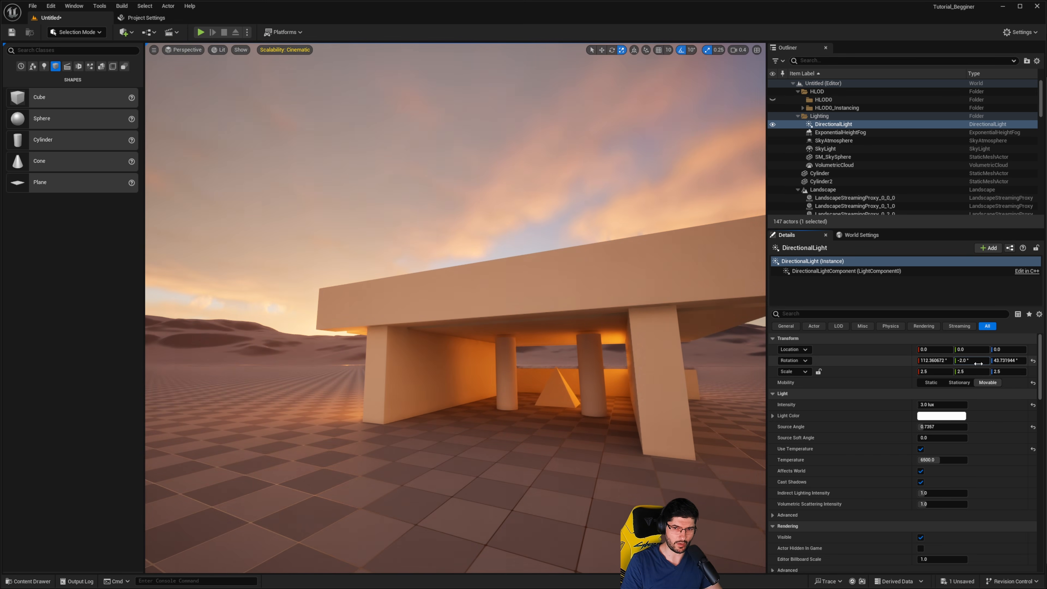
pyautogui.moveTo(585, 317)
pyautogui.mouseDown(button='right')
pyautogui.moveTo(586, 289)
pyautogui.moveTo(585, 326)
pyautogui.mouseUp(button='right')
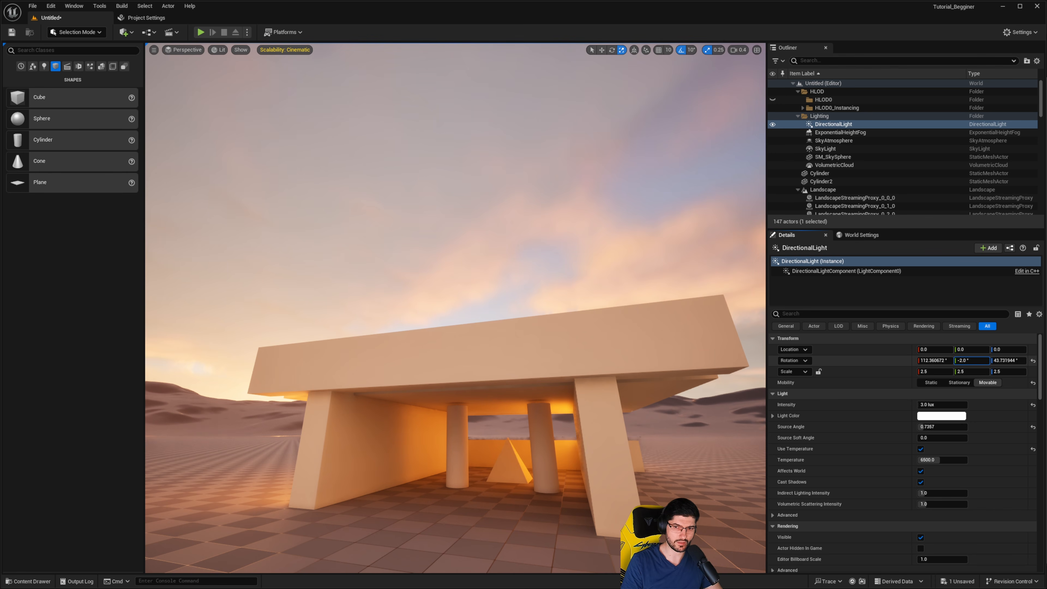
# Step: Set the directional light's rotation to 0° on X, -27° on Y and about 112° on Z
pyautogui.moveTo(972, 360); pyautogui.dragTo(948, 360)
pyautogui.moveTo(455, 307); pyautogui.dragTo(406, 289, button='right')
pyautogui.moveTo(971, 361)
pyautogui.mouseDown()
pyautogui.moveTo(1003, 361)
pyautogui.moveTo(958, 361)
pyautogui.mouseUp()
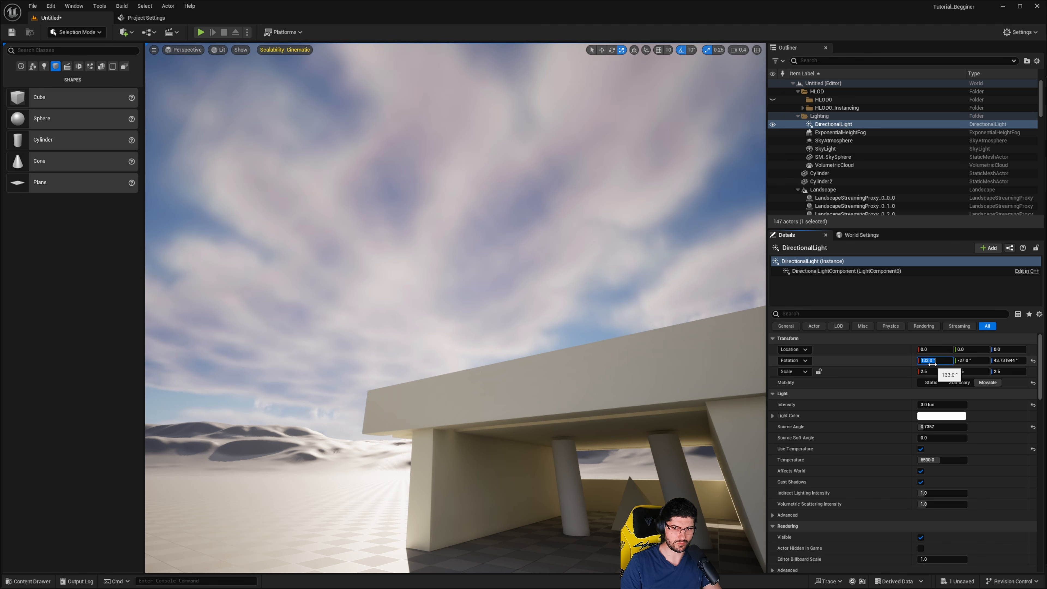
pyautogui.moveTo(1006, 361); pyautogui.dragTo(1033, 360)
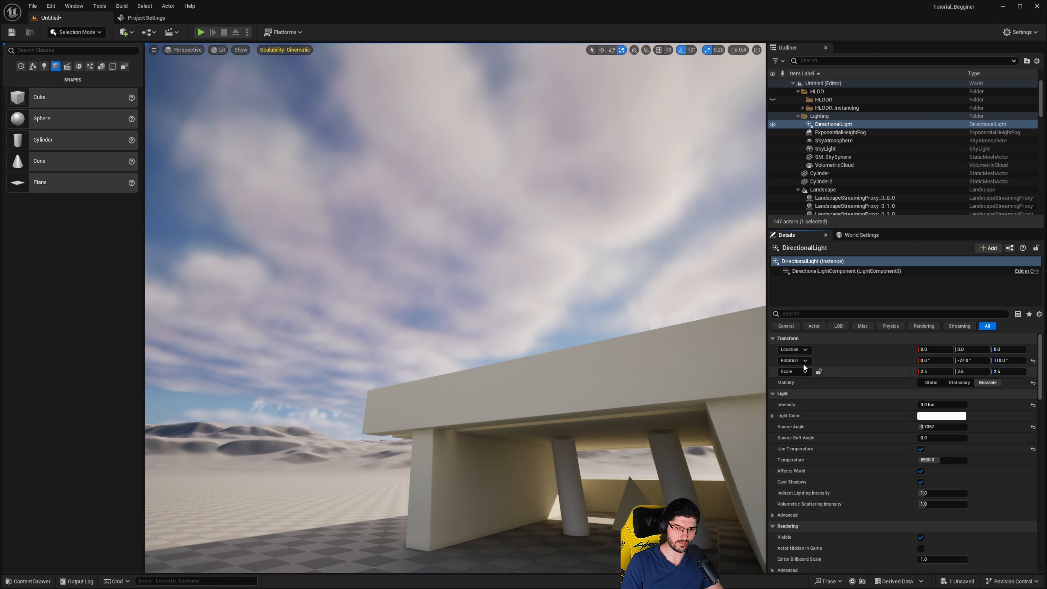
pyautogui.moveTo(611, 330); pyautogui.dragTo(652, 351, button='right')
pyautogui.press('w')
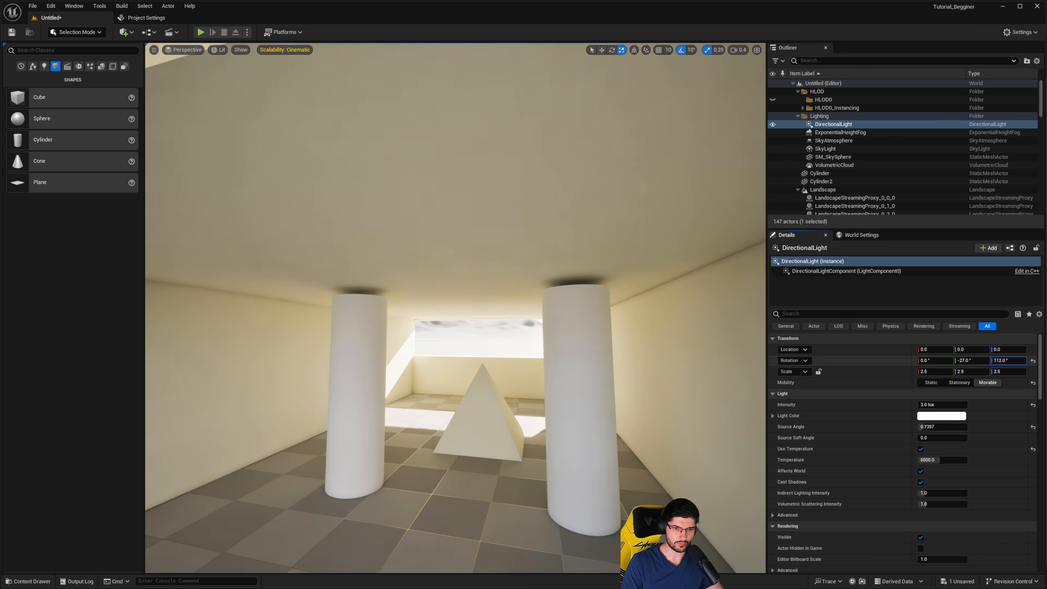
# Step: Turn the directional light to -15° on Y and 426° on Z so the sun shines in from behind the structure
pyautogui.moveTo(1009, 361); pyautogui.dragTo(979, 360)
pyautogui.press('s')
pyautogui.moveTo(551, 310)
pyautogui.mouseDown(button='right')
pyautogui.moveTo(563, 310)
pyautogui.moveTo(554, 322)
pyautogui.mouseUp(button='right')
pyautogui.moveTo(573, 349); pyautogui.dragTo(548, 339, button='right')
pyautogui.press('d')
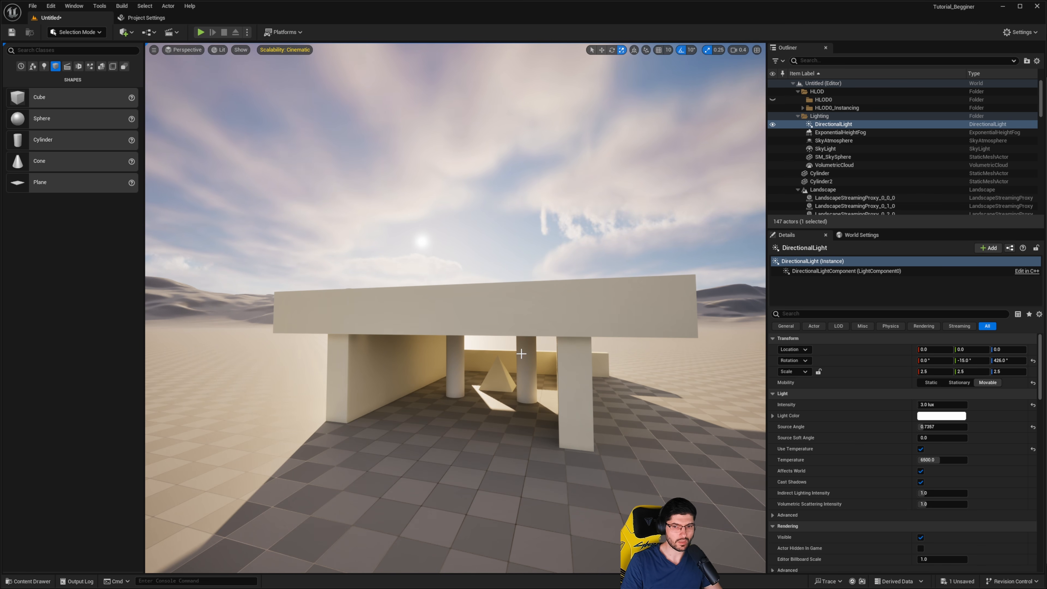
pyautogui.press('w')
pyautogui.moveTo(522, 353); pyautogui.dragTo(502, 351, button='right')
pyautogui.press('s')
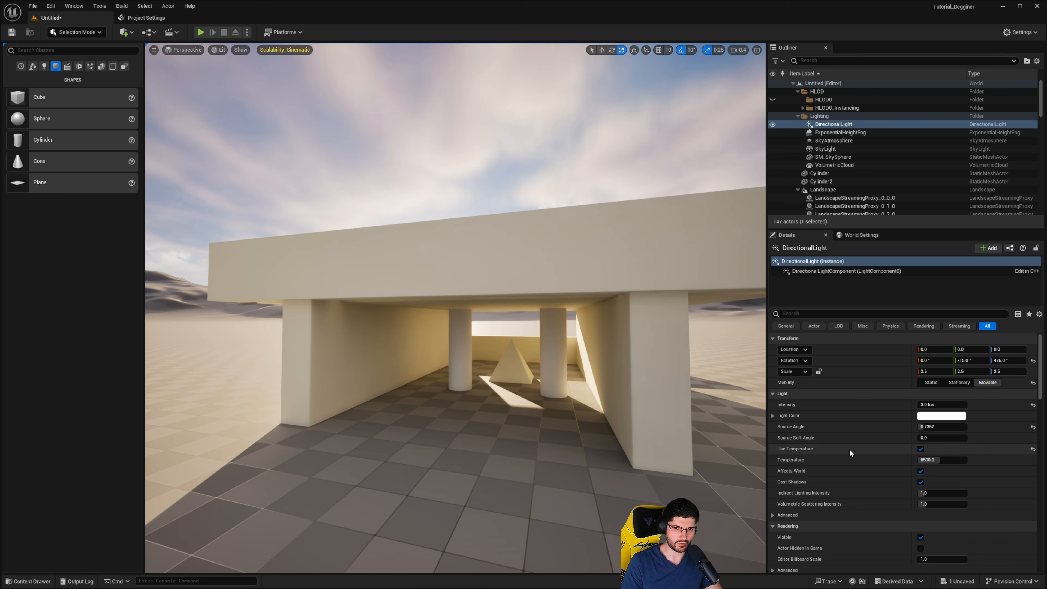
# Step: Set the directional light's intensity to 10 lux
pyautogui.click(935, 404)
pyautogui.write('10')
pyautogui.press('Return')
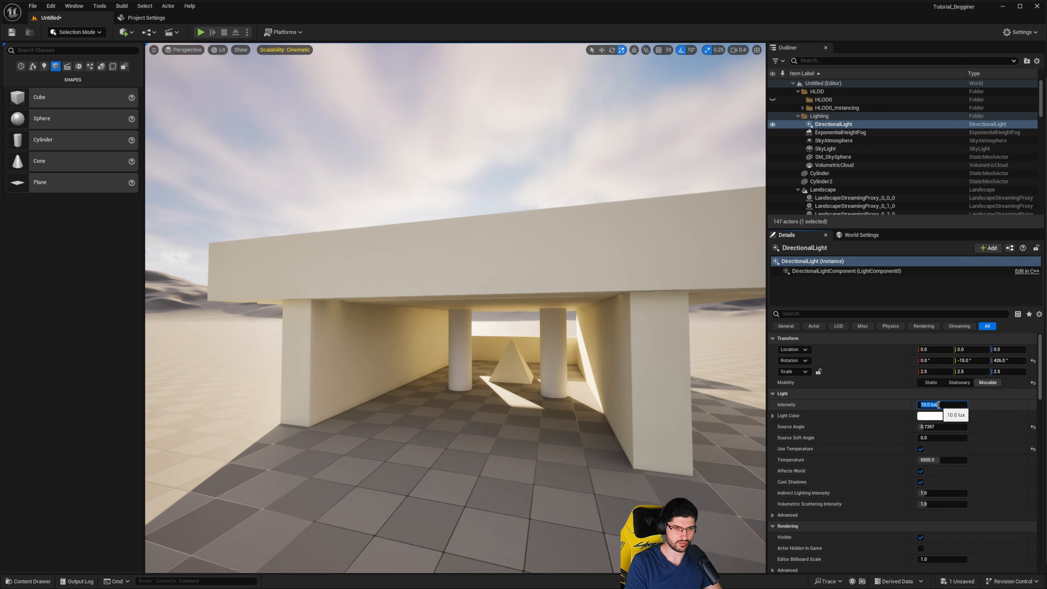
# Step: Try a directional light intensity of 50 lux beneath the roof and reset it to the default value
pyautogui.write('50')
pyautogui.press('Return')
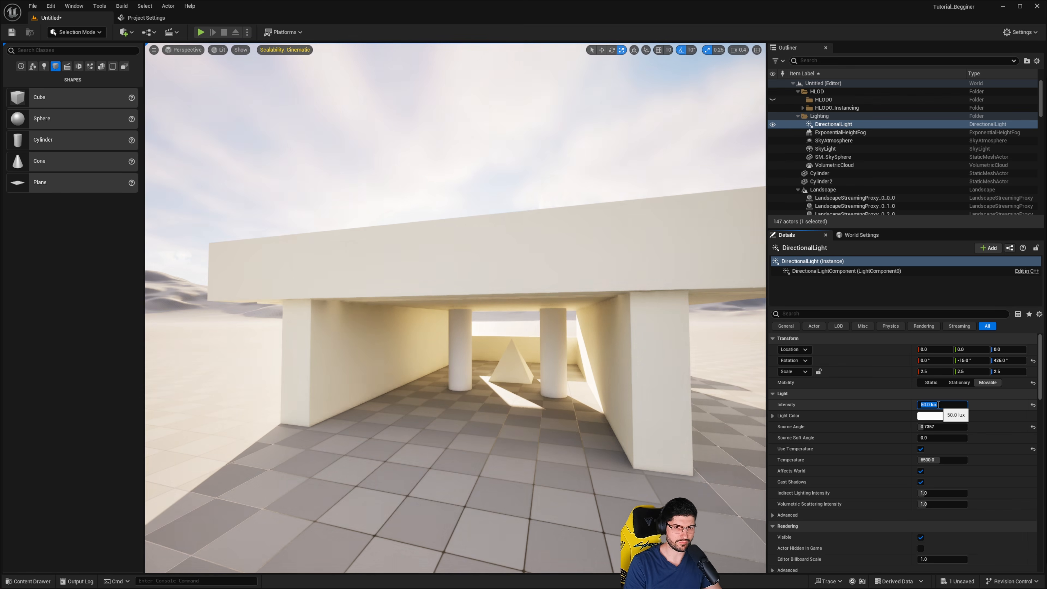
pyautogui.press('w')
pyautogui.moveTo(502, 351); pyautogui.dragTo(503, 351, button='right')
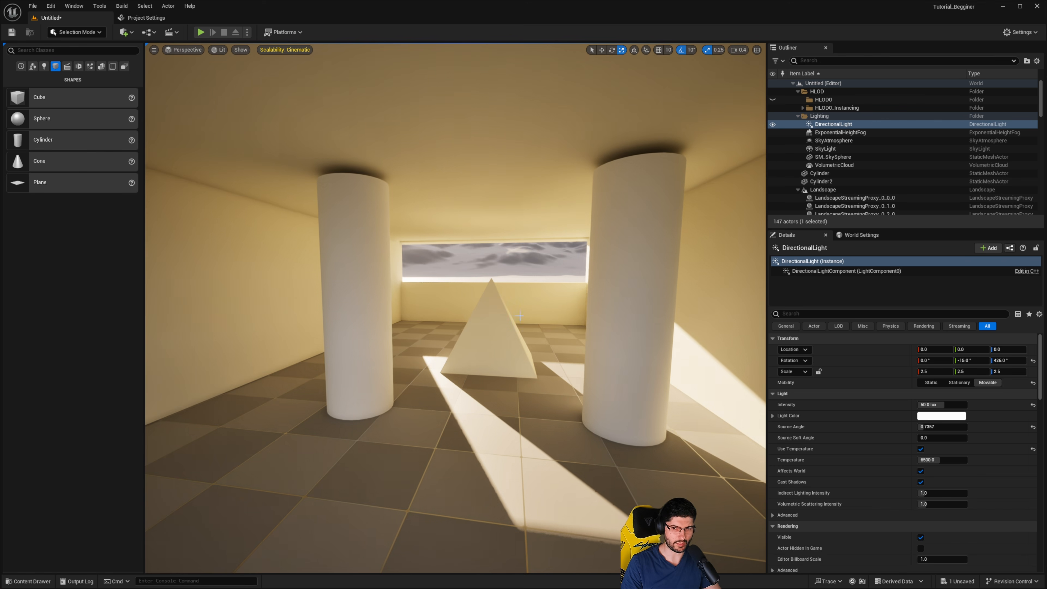
pyautogui.click(1034, 405)
pyautogui.moveTo(545, 312); pyautogui.dragTo(515, 205, button='right')
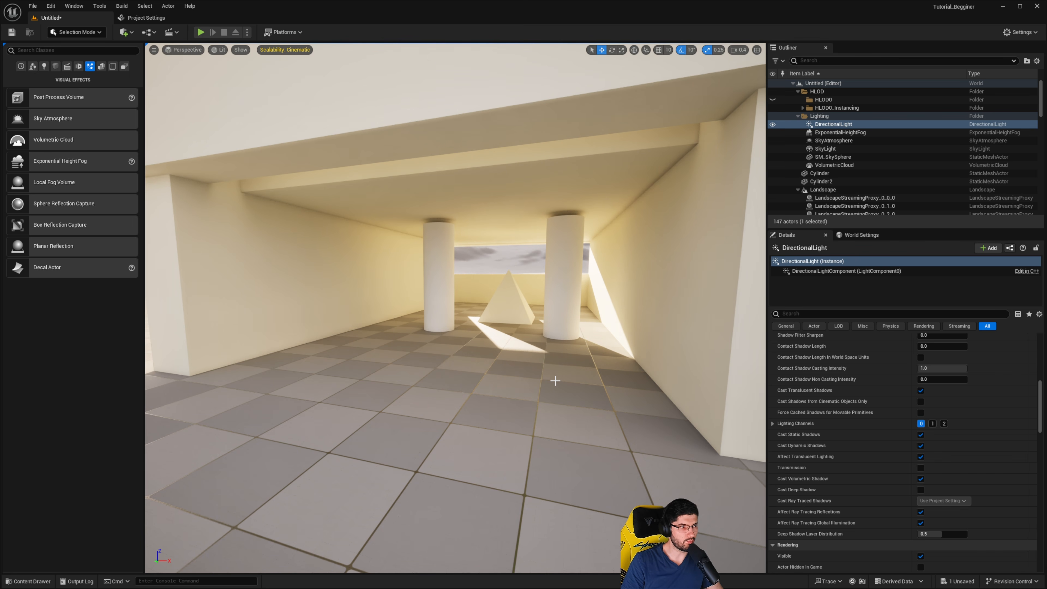
# Step: Save the level as Tutorial_Level in the project's Content folder
pyautogui.moveTo(616, 375); pyautogui.dragTo(604, 367, button='right')
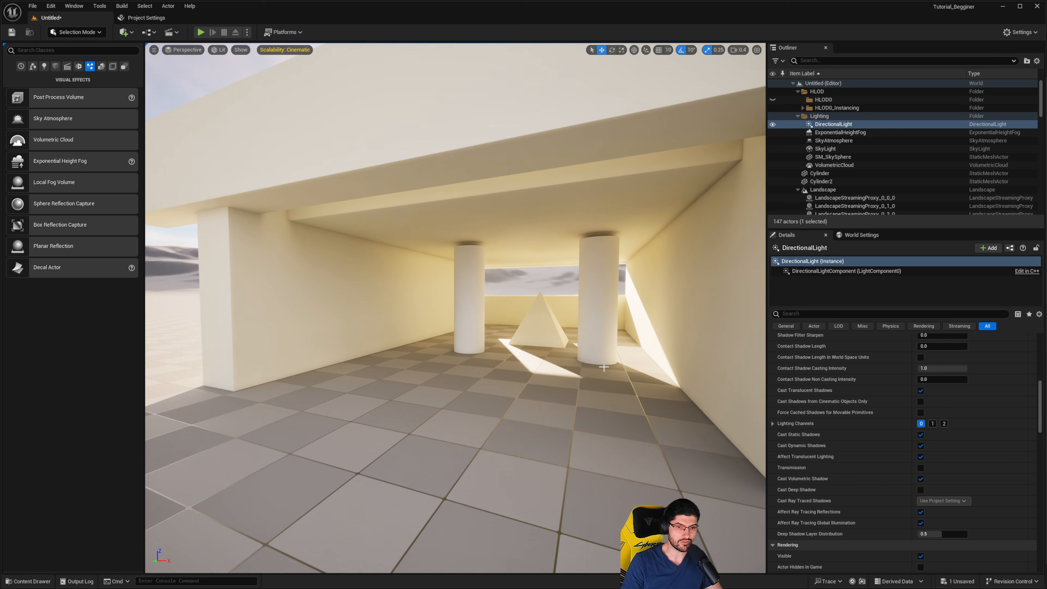
pyautogui.moveTo(490, 249); pyautogui.dragTo(444, 268, button='right')
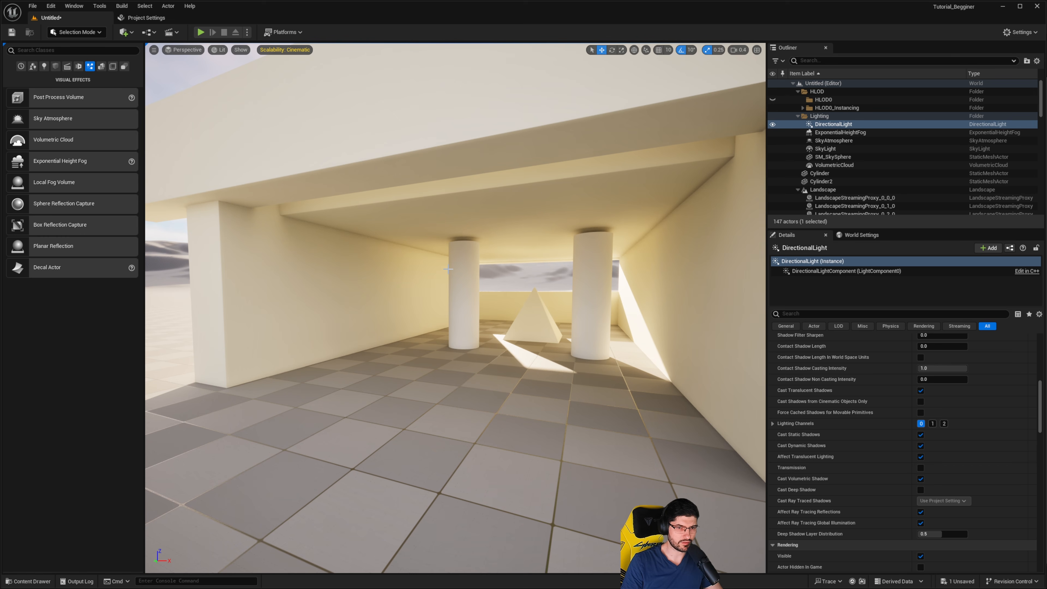
pyautogui.hotkey('ctrl', 's')
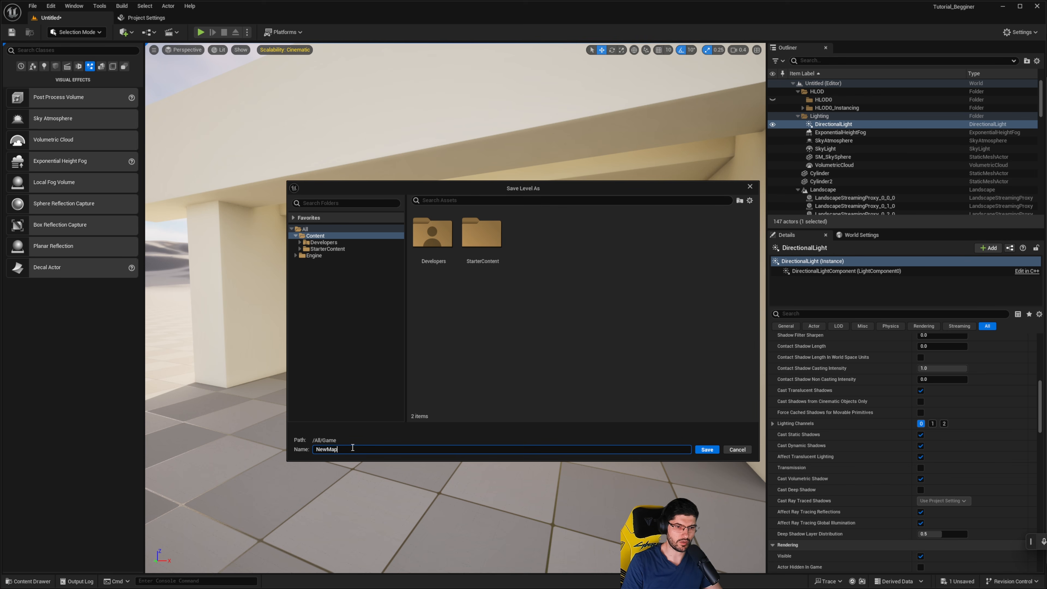
pyautogui.write('Tutorial_Level')
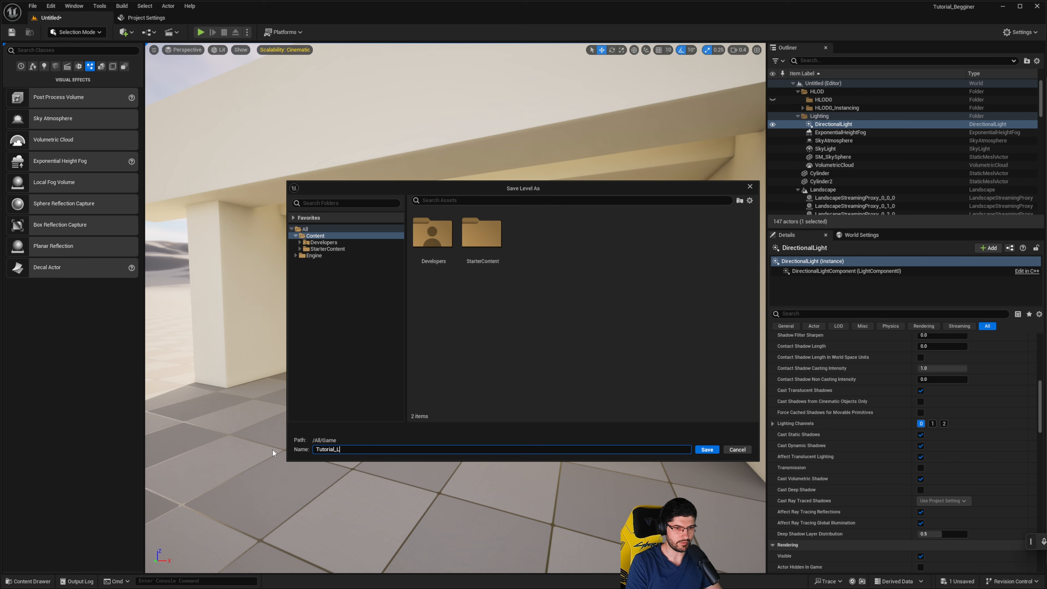
pyautogui.click(712, 450)
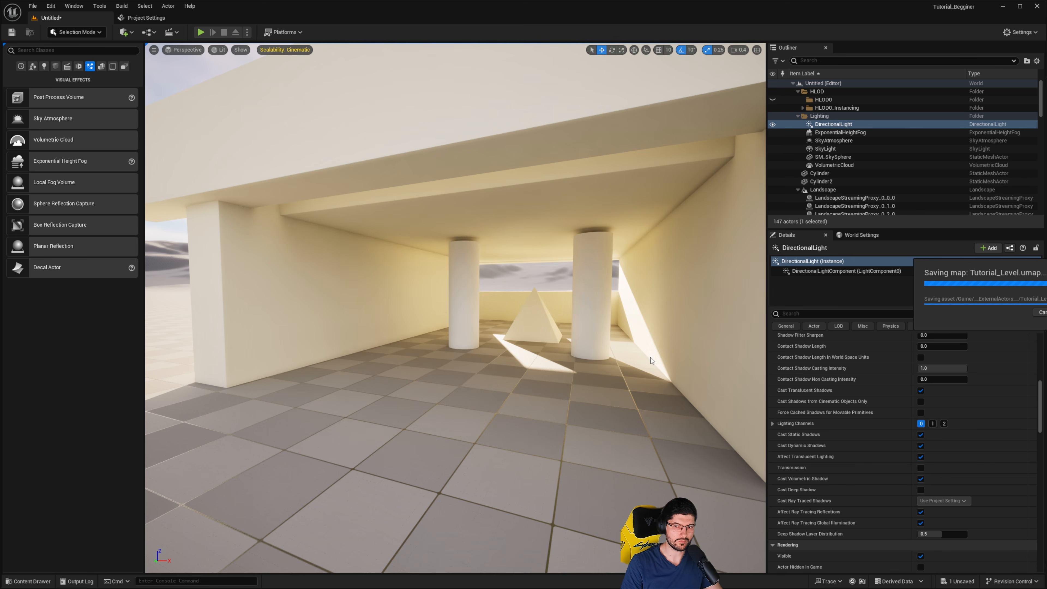
# Step: Locate the saved Tutorial_Level asset in the project's root Content folder
pyautogui.rightClick(418, 411)
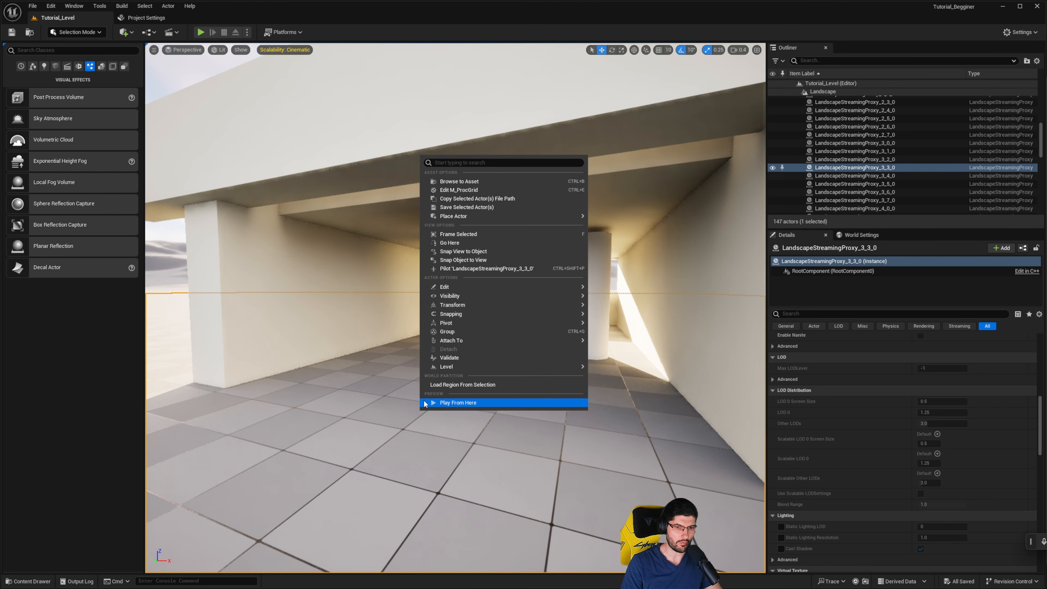
pyautogui.moveTo(418, 411); pyautogui.dragTo(420, 408, button='right')
pyautogui.hotkey('ctrl', 'space')
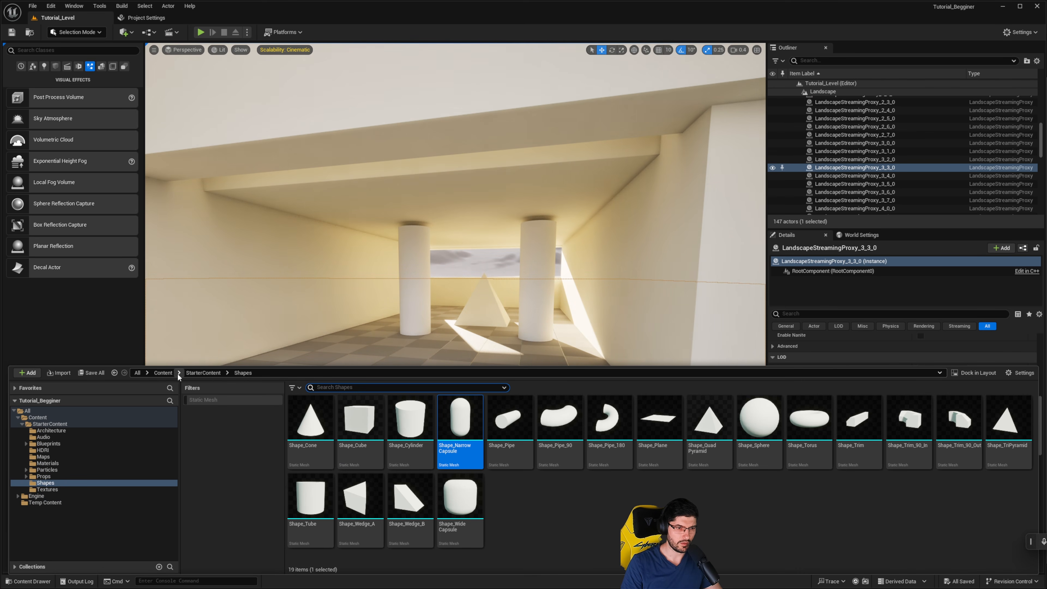
pyautogui.click(167, 373)
pyautogui.click(351, 437)
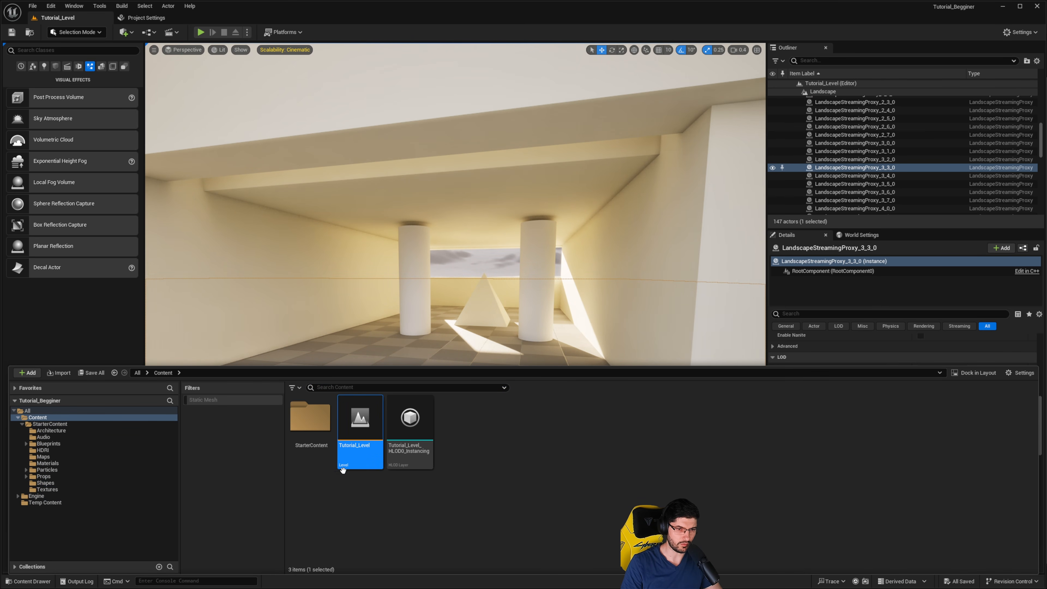
pyautogui.moveTo(415, 286); pyautogui.dragTo(394, 278, button='right')
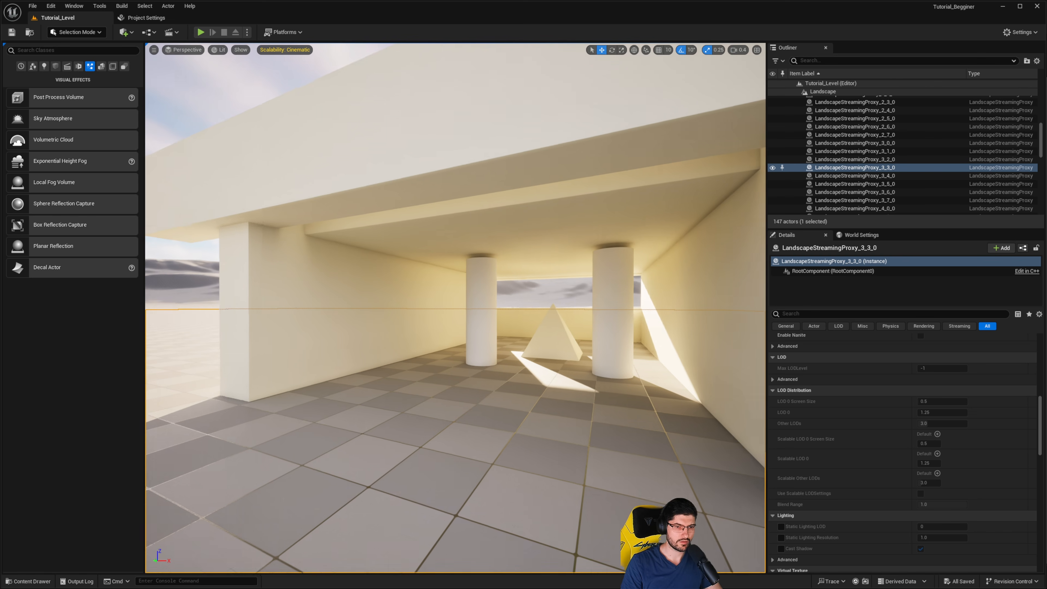
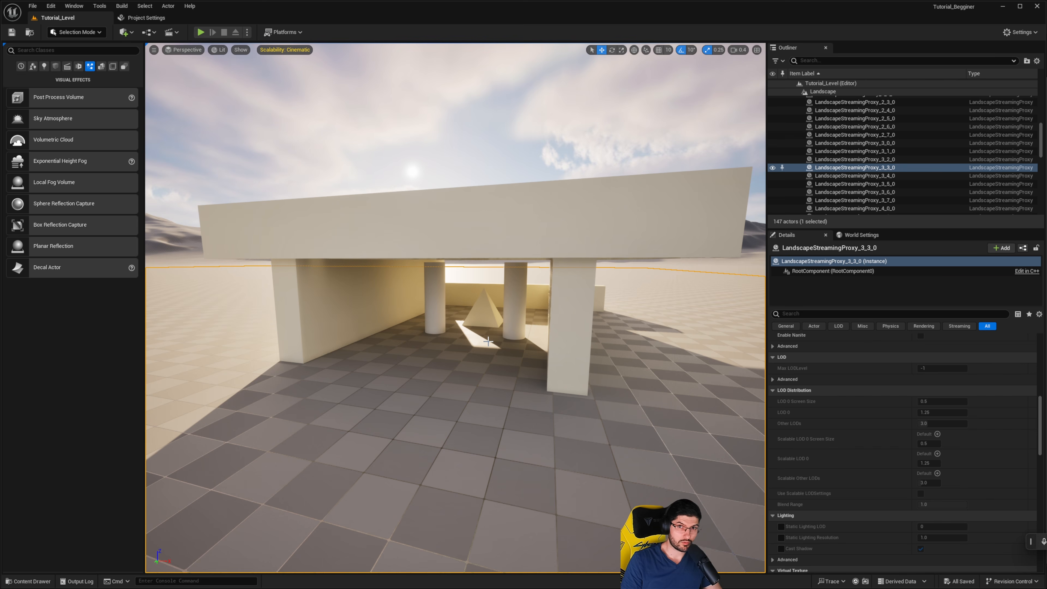
# Step: Examine the lit structure from outside, viewing its front and side
pyautogui.press('s')
pyautogui.moveTo(488, 342); pyautogui.dragTo(422, 335, button='right')
pyautogui.press('w')
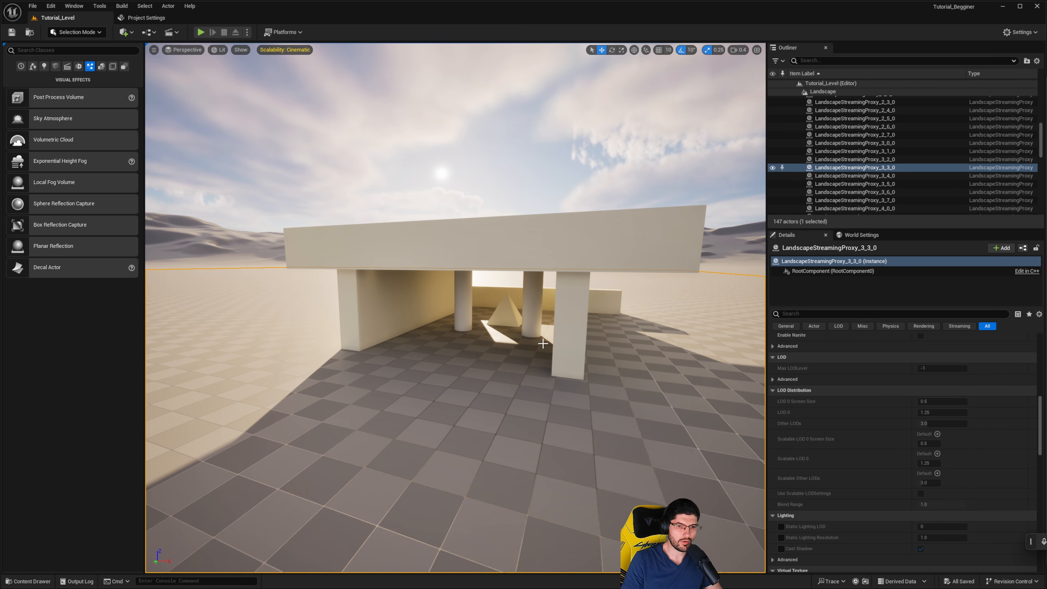
pyautogui.moveTo(543, 343); pyautogui.dragTo(525, 349, button='right')
pyautogui.press('w')
pyautogui.press('d')
pyautogui.moveTo(321, 431); pyautogui.dragTo(327, 431, button='right')
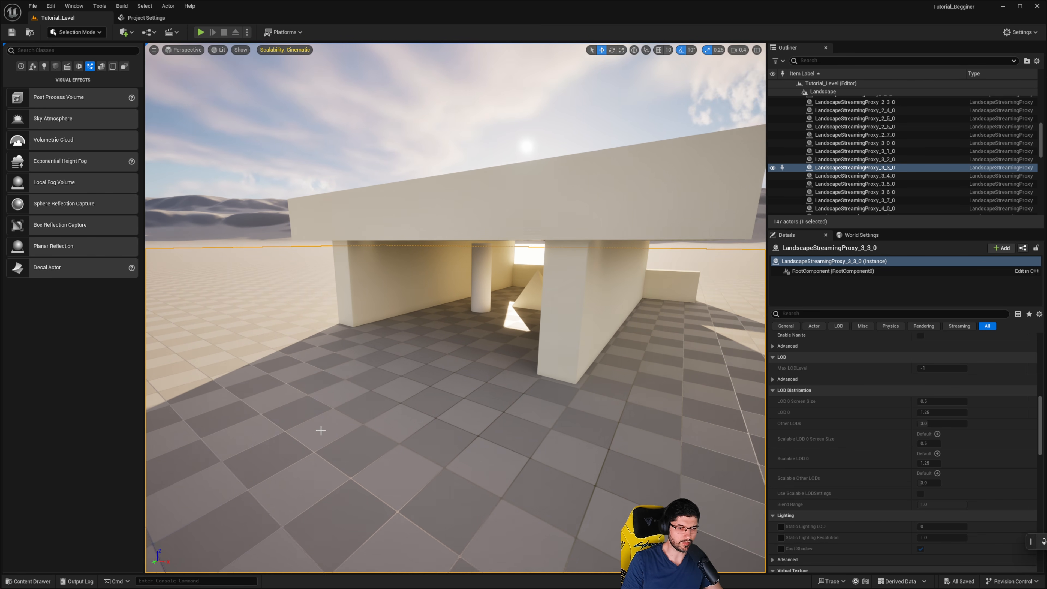
# Step: Add the Third Person Blueprint feature pack to the project's content
pyautogui.hotkey('ctrl', 'space')
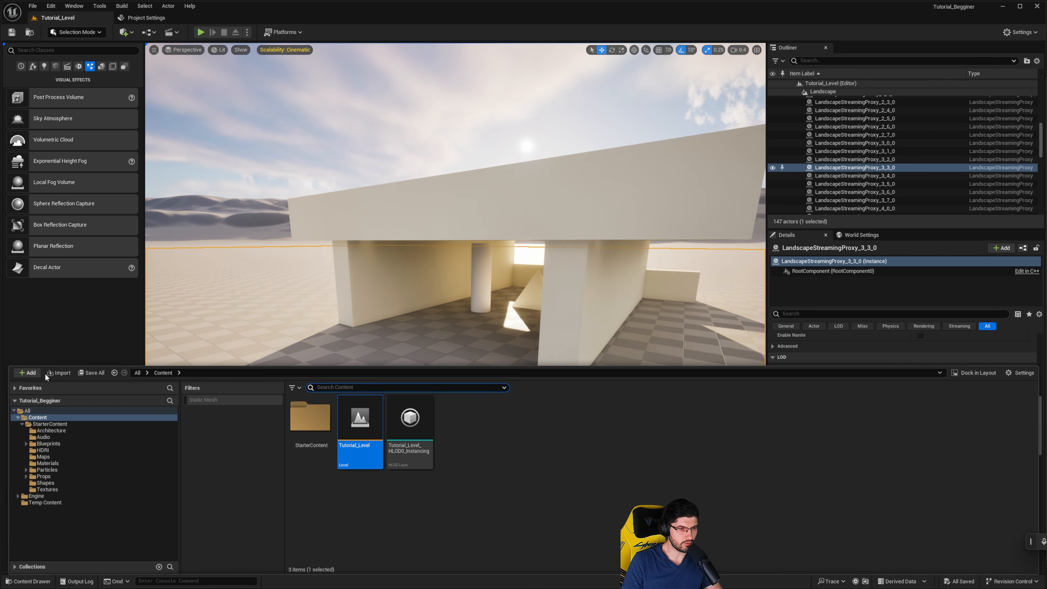
pyautogui.click(29, 373)
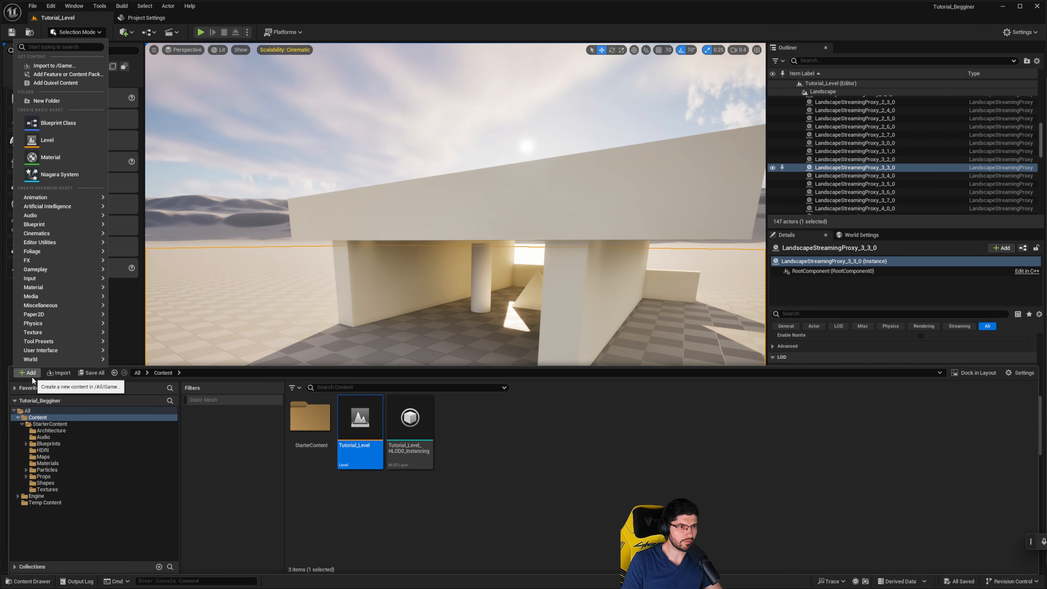
pyautogui.click(46, 73)
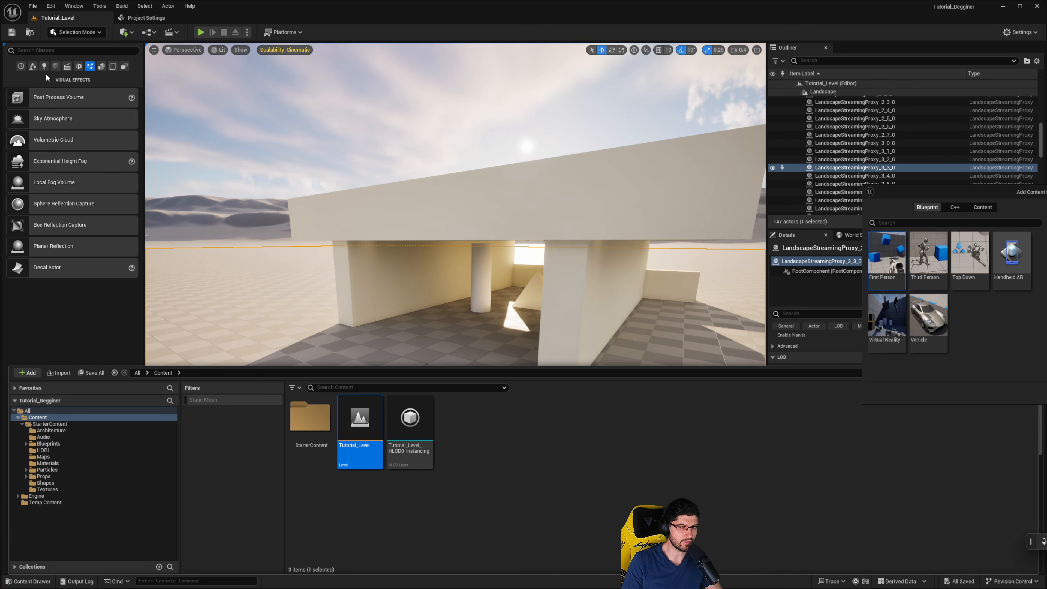
pyautogui.moveTo(949, 195); pyautogui.dragTo(321, 181)
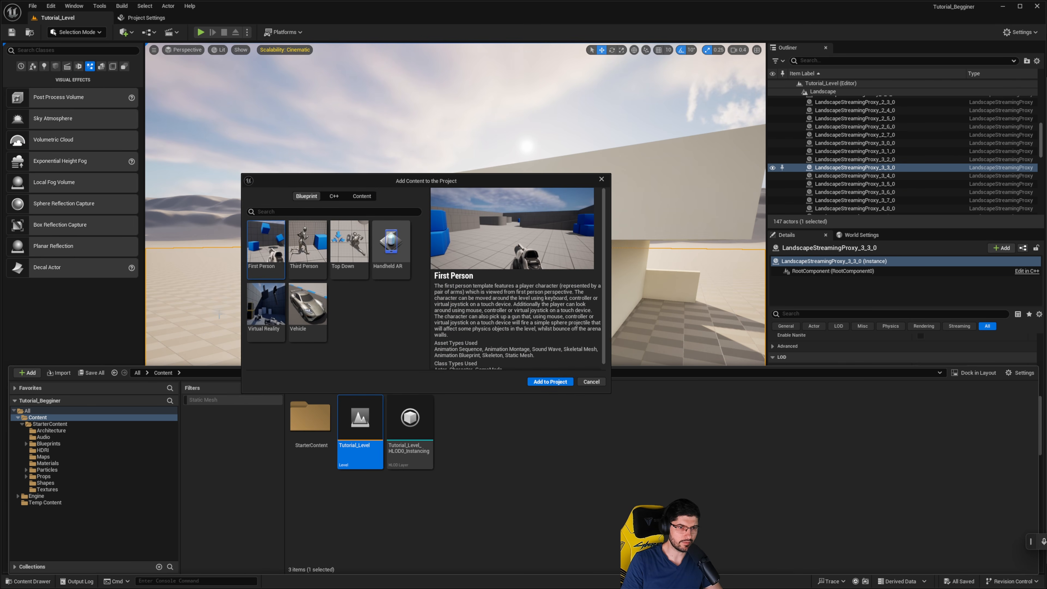
pyautogui.click(315, 245)
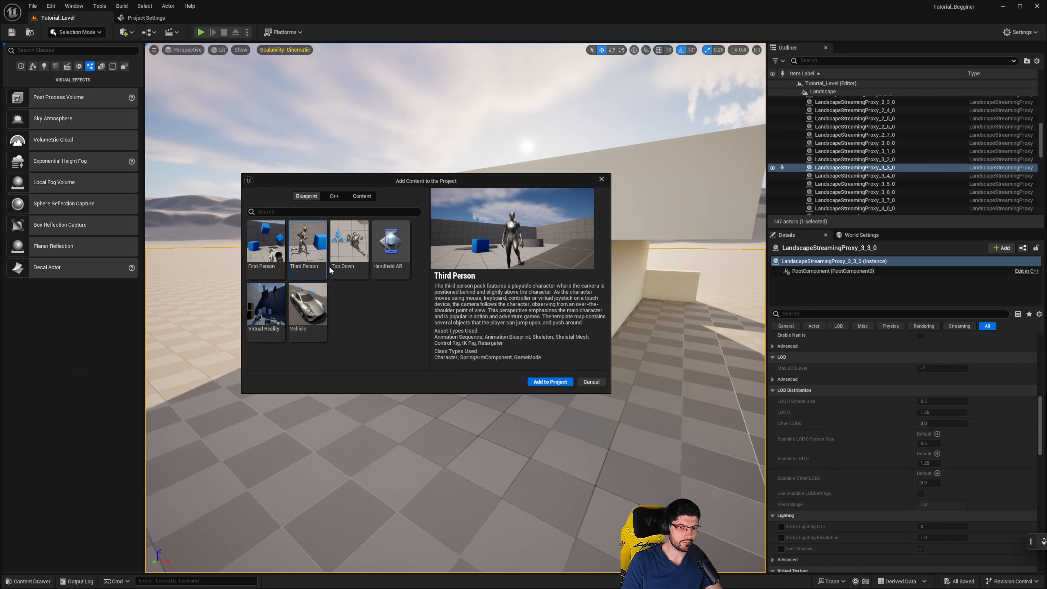
pyautogui.click(556, 385)
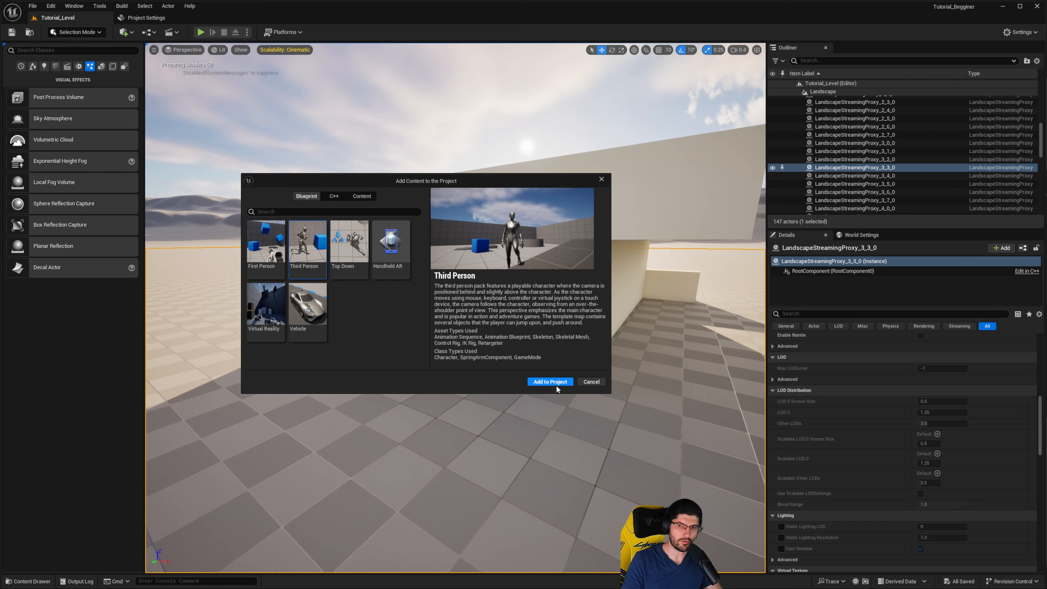
# Step: Place BP_ThirdPersonCharacter from the ThirdPerson Blueprints folder on the tiled floor in front of the structure
pyautogui.moveTo(1046, 182); pyautogui.dragTo(530, 262)
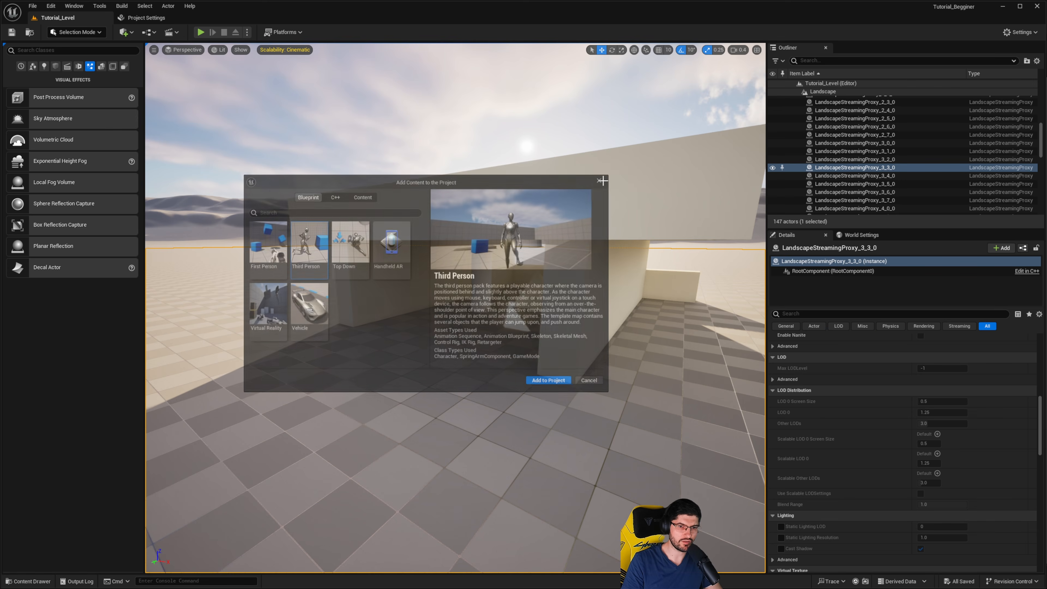
pyautogui.hotkey('ctrl', 'space')
pyautogui.moveTo(509, 312); pyautogui.dragTo(495, 311, button='right')
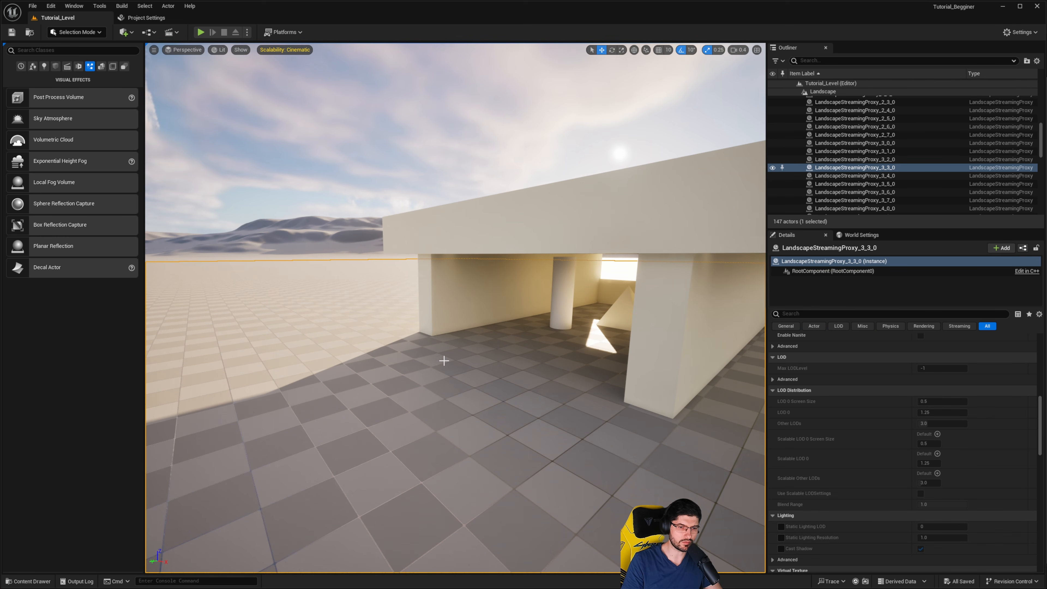
pyautogui.moveTo(440, 372); pyautogui.dragTo(506, 354, button='right')
pyautogui.hotkey('ctrl', 'space')
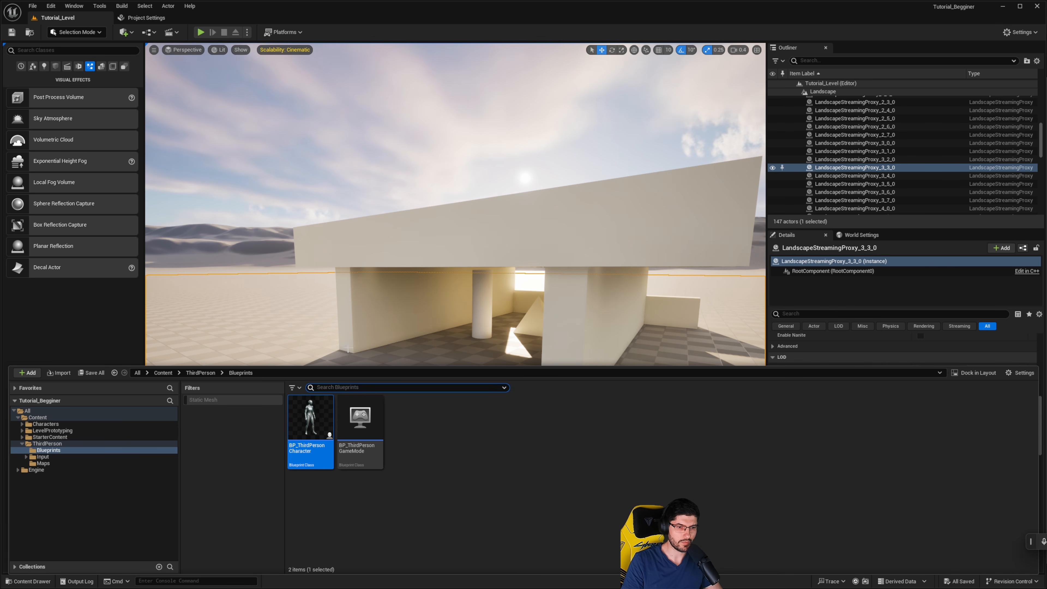
pyautogui.moveTo(348, 350); pyautogui.dragTo(330, 365, button='right')
pyautogui.hotkey('ctrl', 'space')
pyautogui.moveTo(318, 431)
pyautogui.mouseDown()
pyautogui.moveTo(311, 301)
pyautogui.moveTo(312, 414)
pyautogui.mouseUp()
pyautogui.moveTo(338, 393); pyautogui.dragTo(321, 398, button='right')
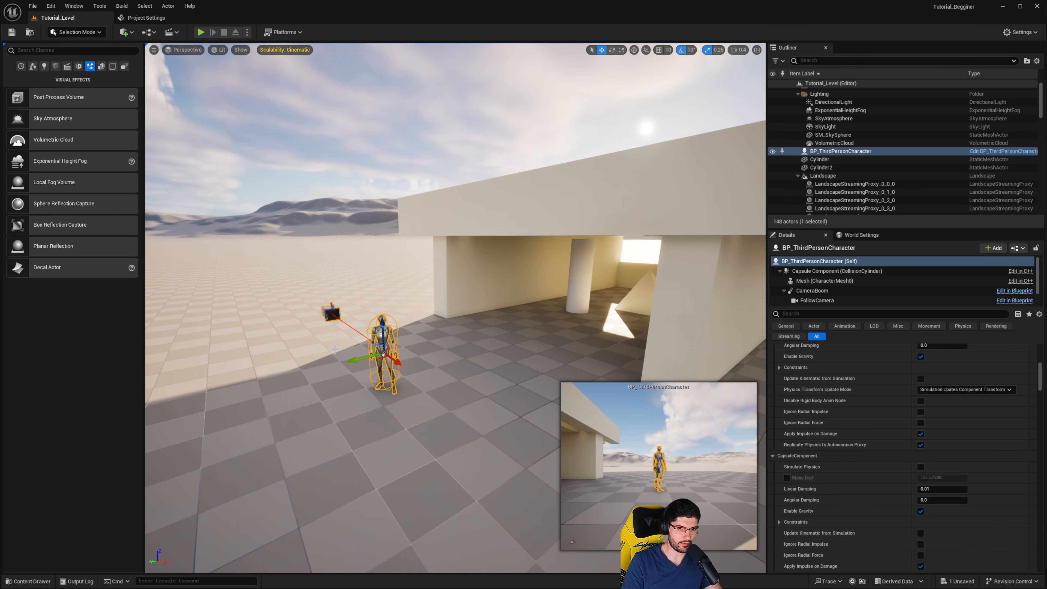
# Step: Play-test the level in the viewport with the placed third-person character, and end the session
pyautogui.press('a')
pyautogui.moveTo(378, 364)
pyautogui.mouseDown(button='right')
pyautogui.moveTo(429, 379)
pyautogui.moveTo(511, 308)
pyautogui.mouseUp(button='right')
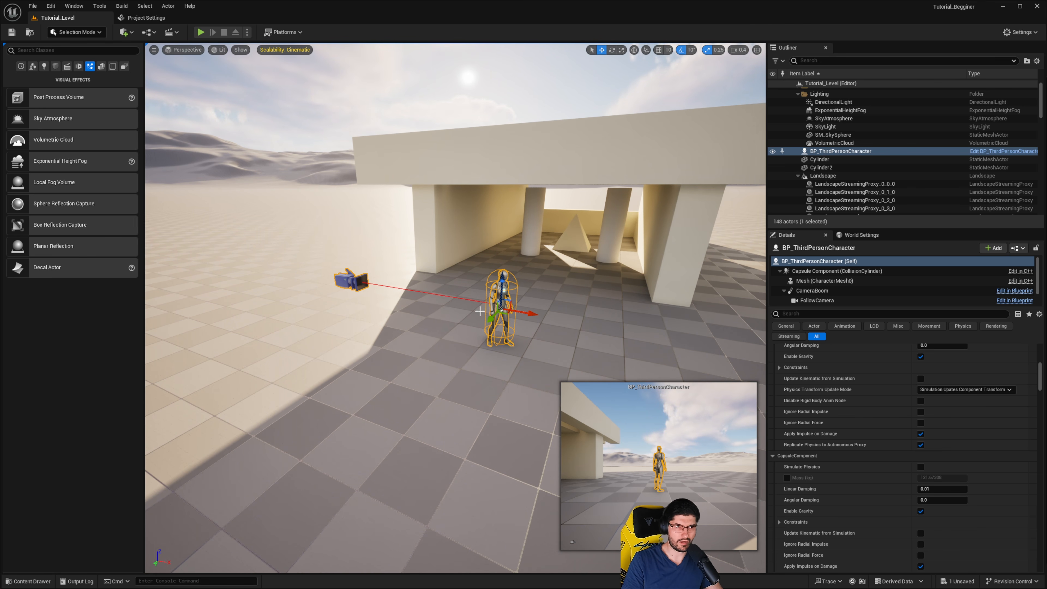
pyautogui.click(202, 32)
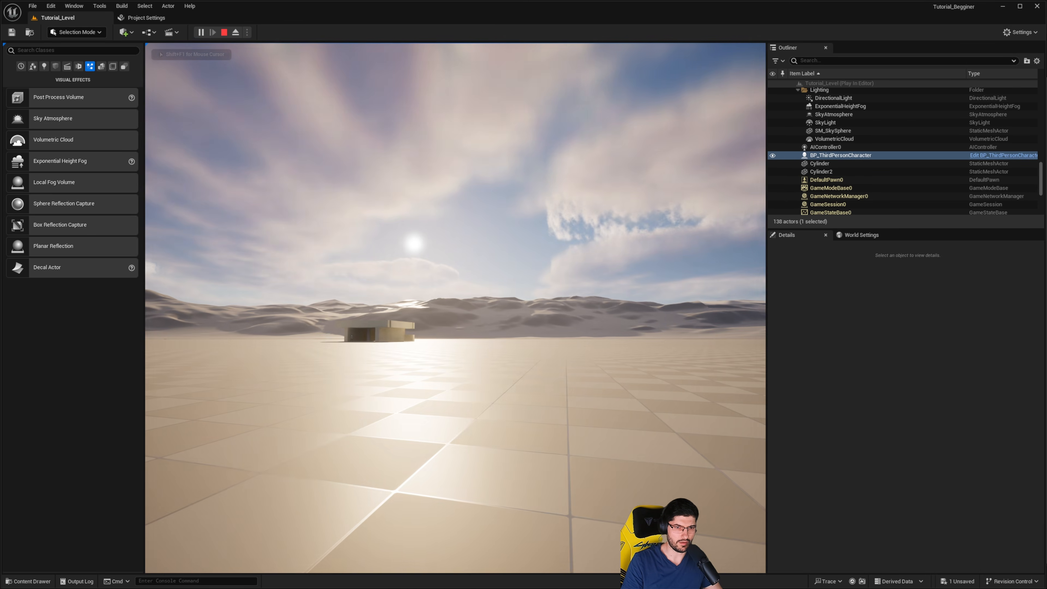
pyautogui.press('Escape')
# Step: Delete the placed BP_ThirdPersonCharacter from the level
pyautogui.press('f')
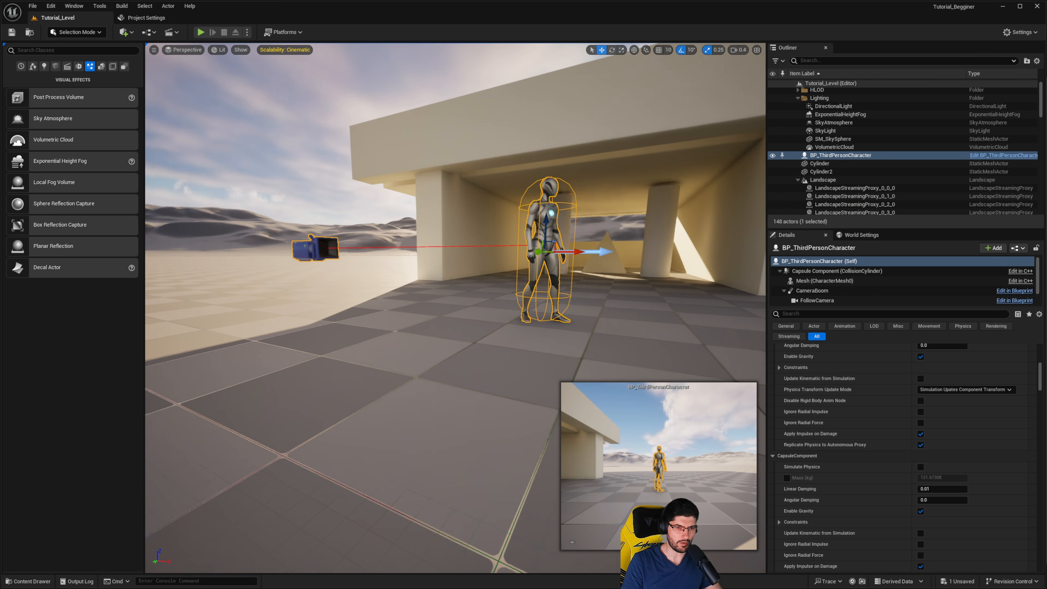
pyautogui.moveTo(506, 286); pyautogui.dragTo(578, 334, button='right')
pyautogui.press('Delete')
# Step: Set the level's GameMode Override to BP_ThirdPersonGameMode in the World Settings
pyautogui.click(863, 237)
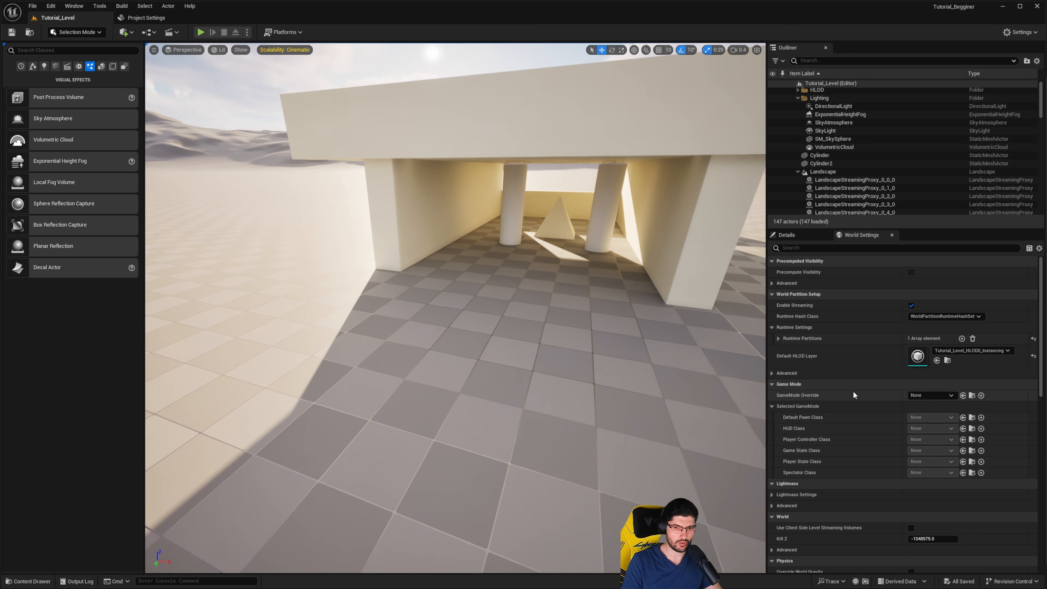
pyautogui.click(931, 395)
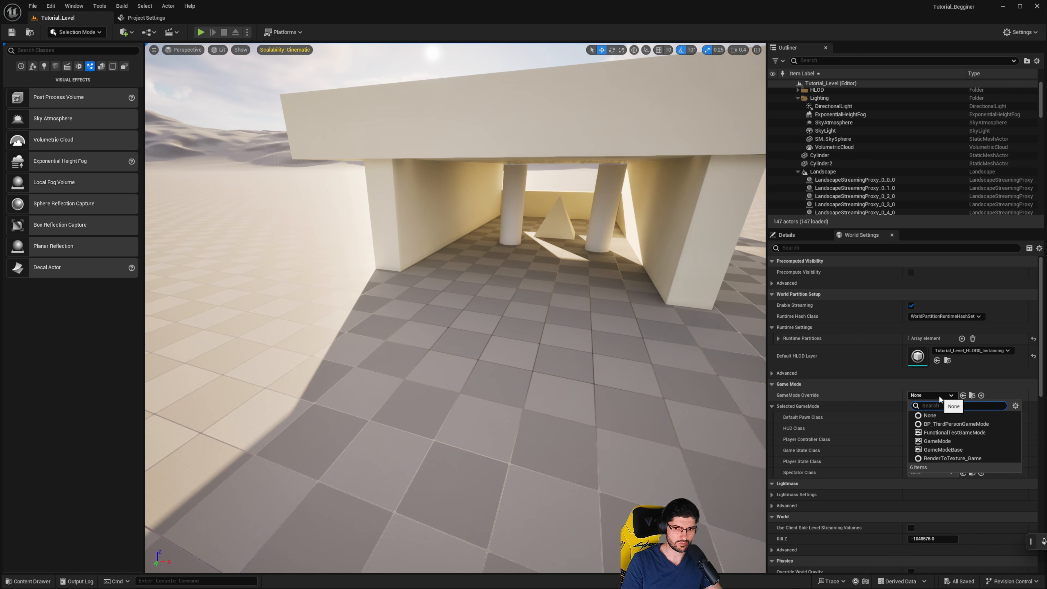
pyautogui.click(941, 426)
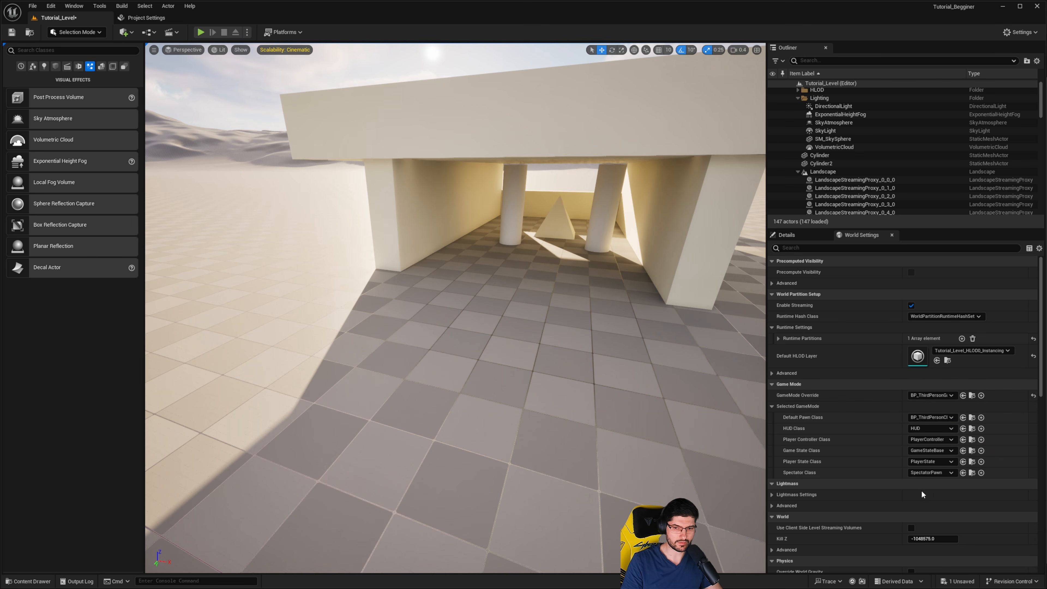
# Step: Set the play options to spawn the player at the Current Camera Location
pyautogui.press('s')
pyautogui.moveTo(230, 234); pyautogui.dragTo(276, 242, button='right')
pyautogui.press('s')
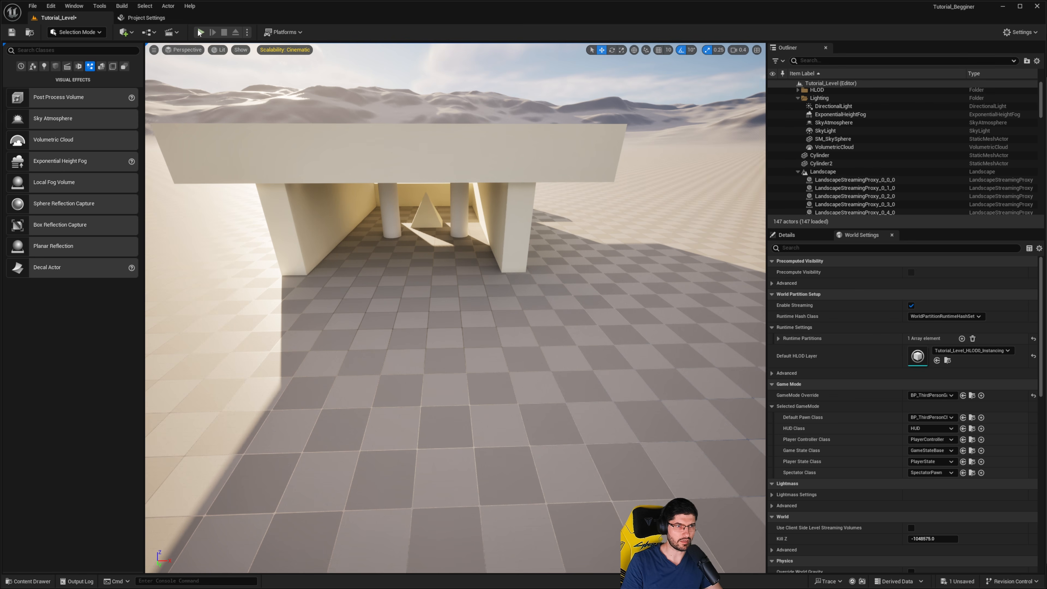
pyautogui.click(248, 32)
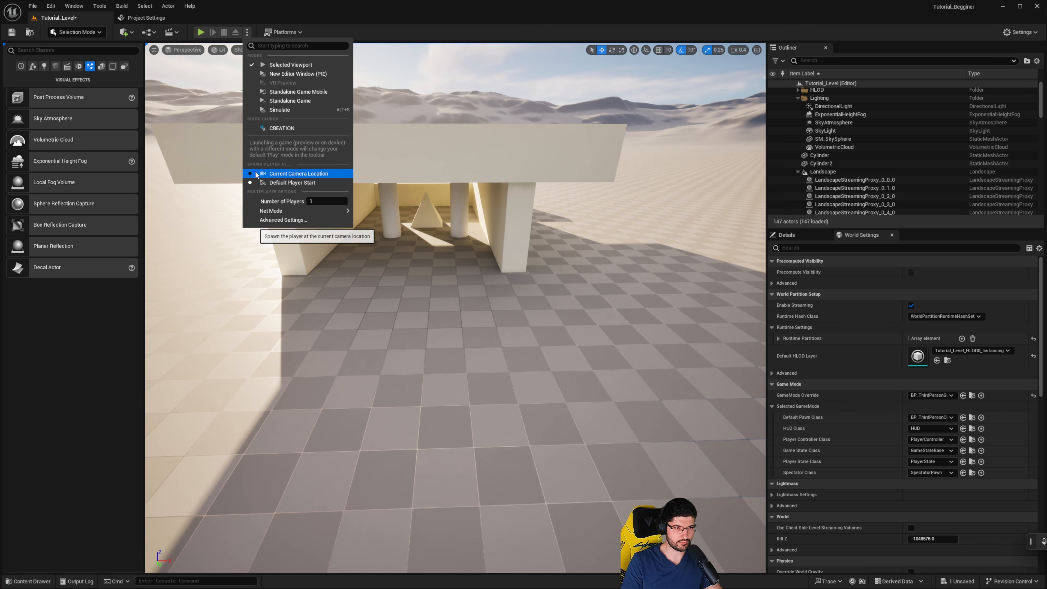
pyautogui.click(273, 175)
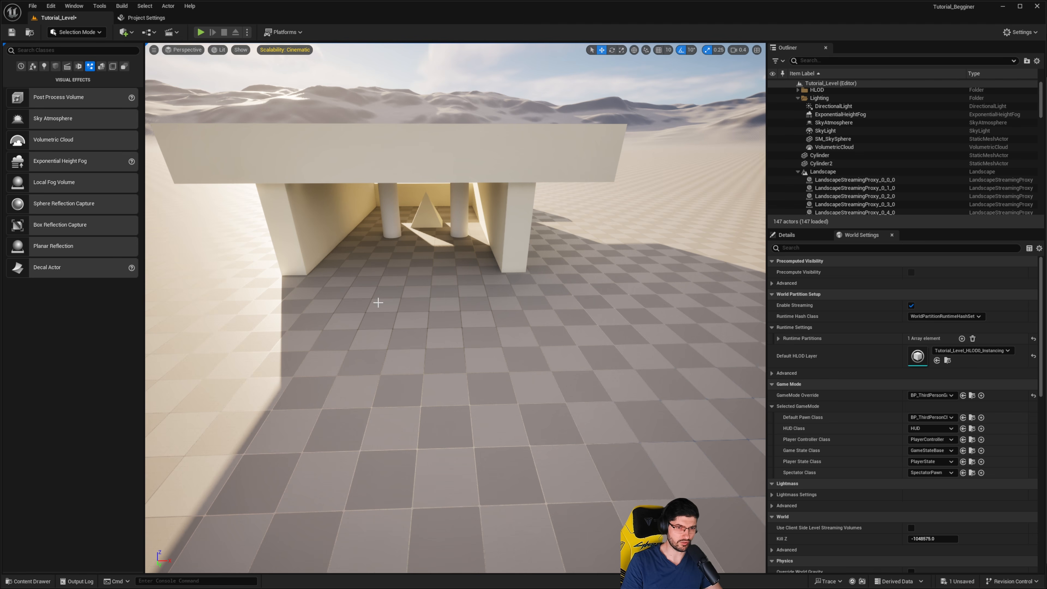
# Step: Play the level from in front of the structure and walk the character inside to the pyramid
pyautogui.moveTo(520, 236); pyautogui.dragTo(506, 222, button='right')
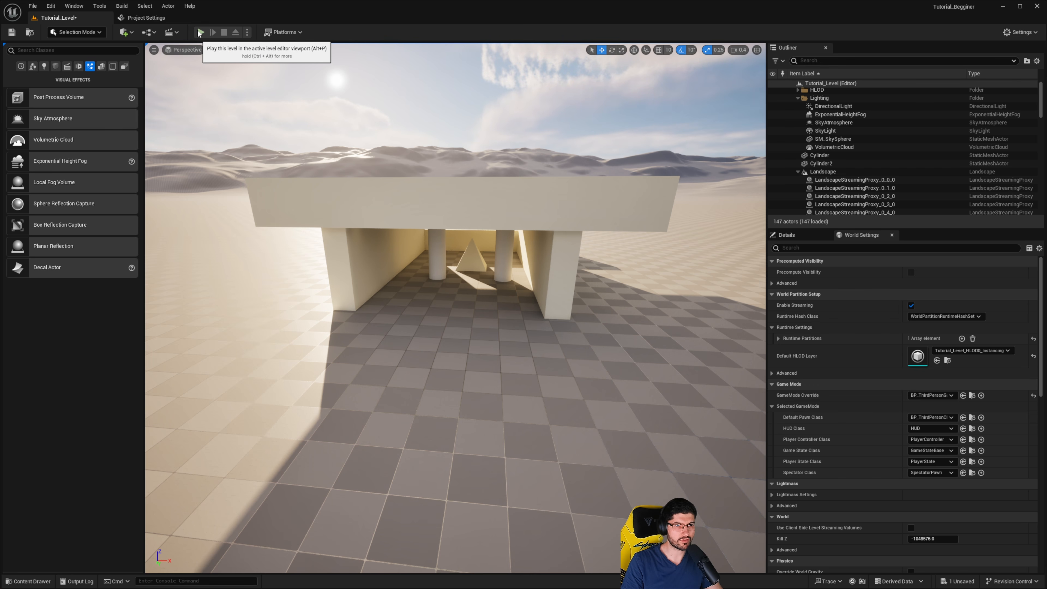
pyautogui.click(201, 32)
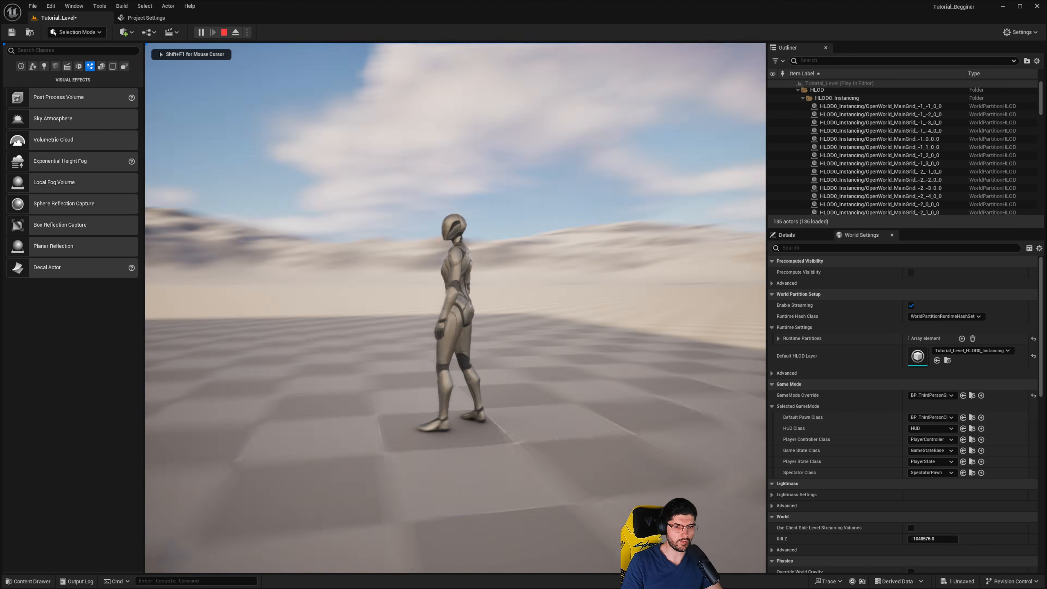
pyautogui.press('w')
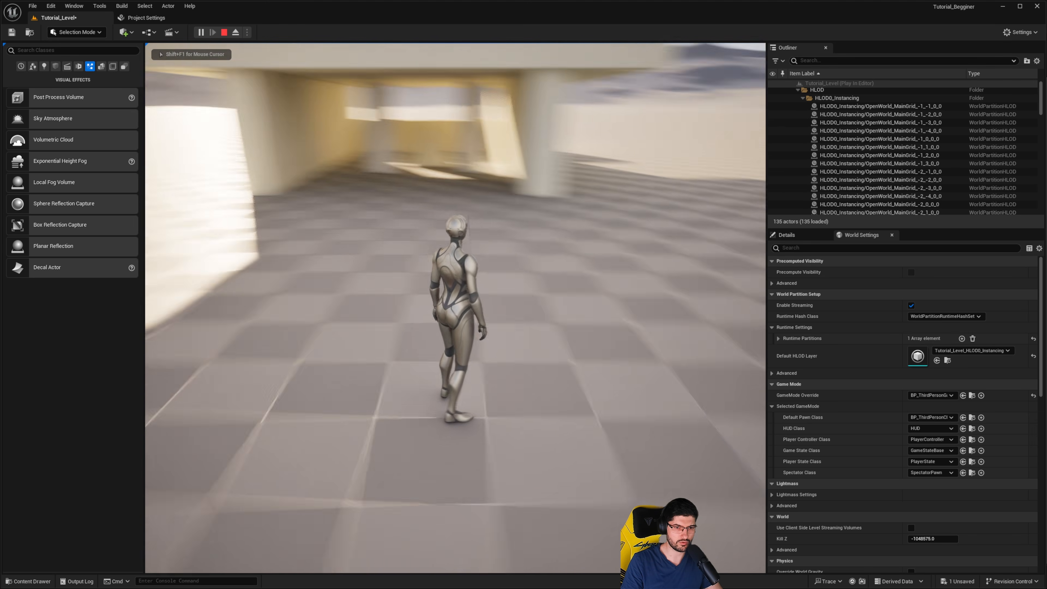
pyautogui.press('a')
pyautogui.press('w')
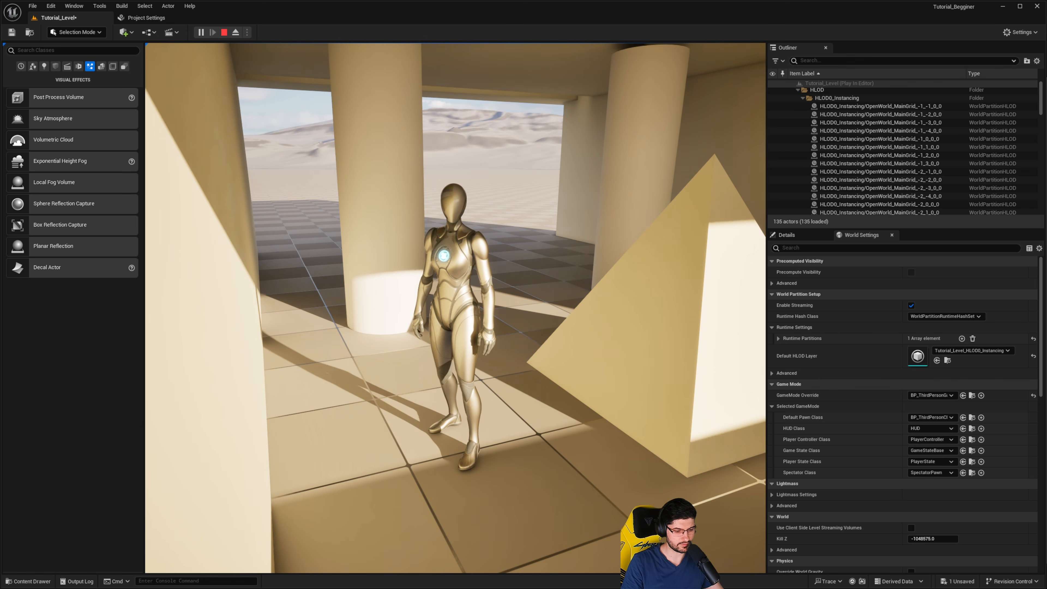
# Step: Pause and resume the running game, walk the character toward the columns, and stop the play session
pyautogui.hotkey('shift', 'F1')
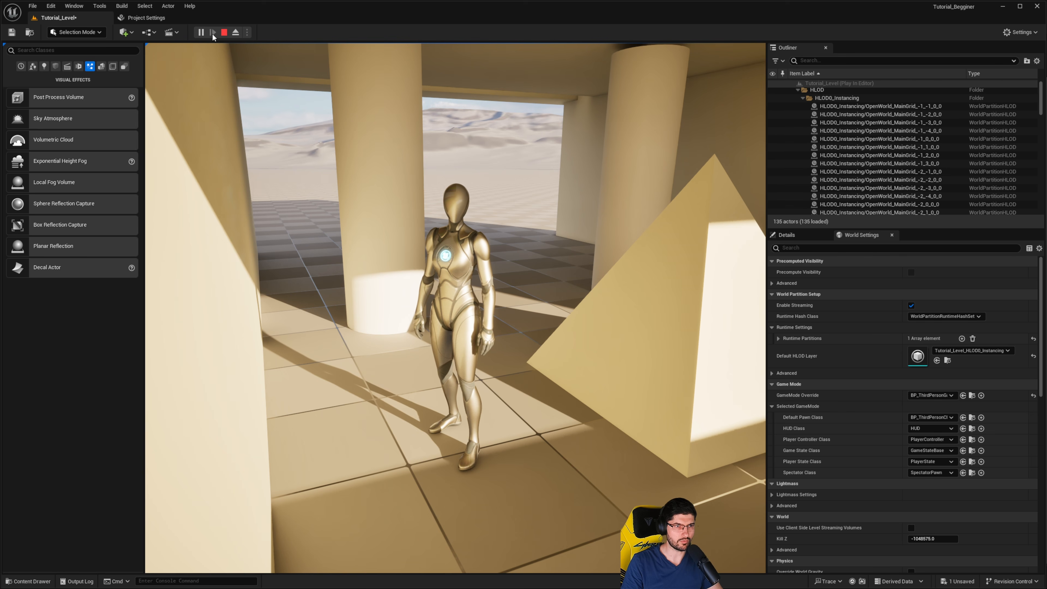
pyautogui.click(516, 268)
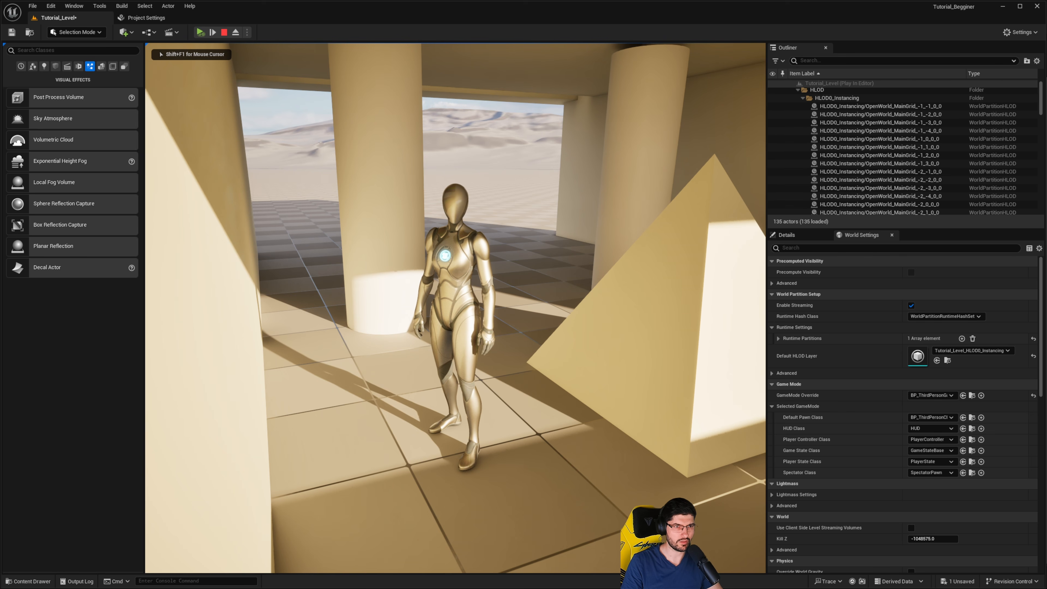
pyautogui.hotkey('shift', 'F1')
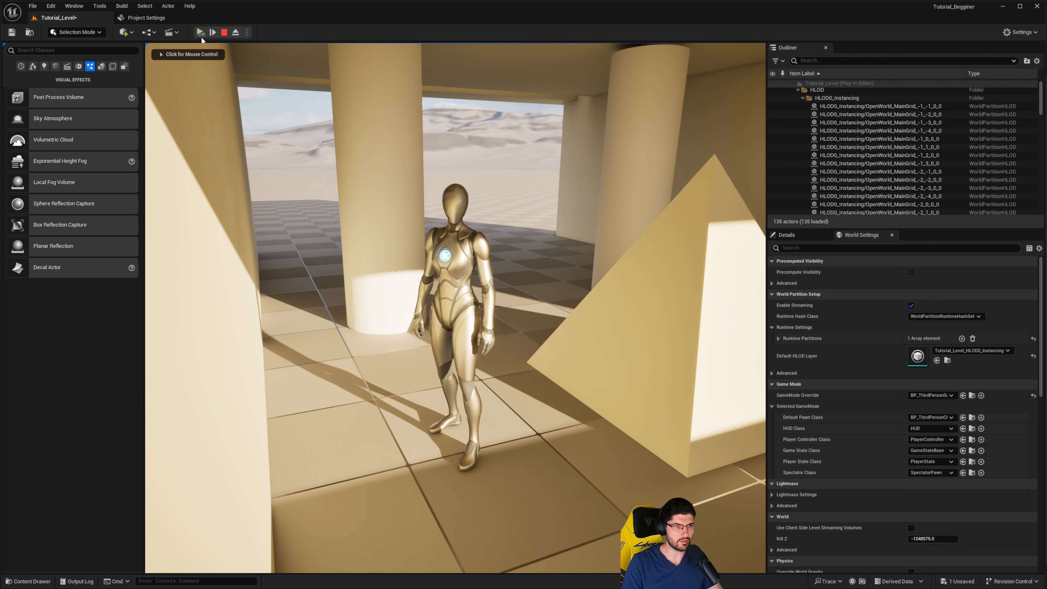
pyautogui.click(453, 289)
pyautogui.press('w')
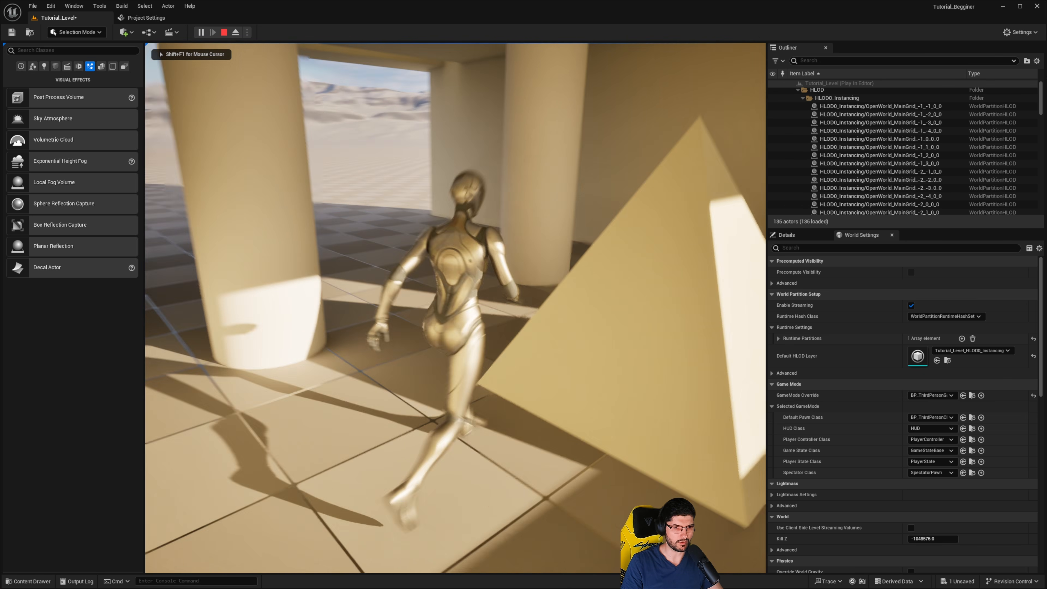
pyautogui.hotkey('shift', 'F1')
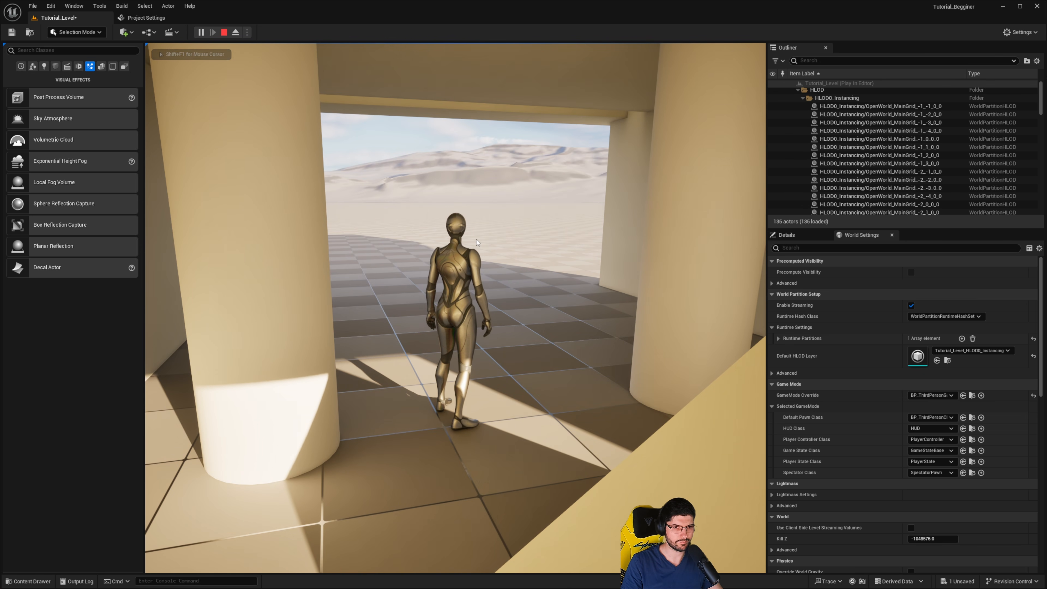
pyautogui.click(224, 32)
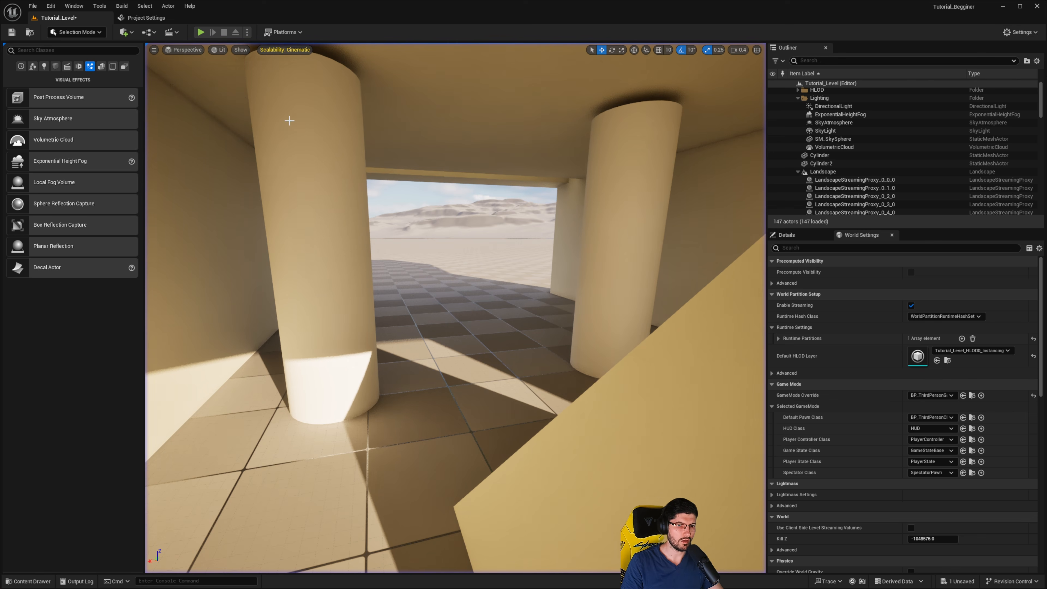
# Step: Switch the viewport to the Top orthographic view and set its view mode to Lit
pyautogui.scroll(5, 425, 202)
pyautogui.moveTo(437, 242); pyautogui.dragTo(458, 249, button='right')
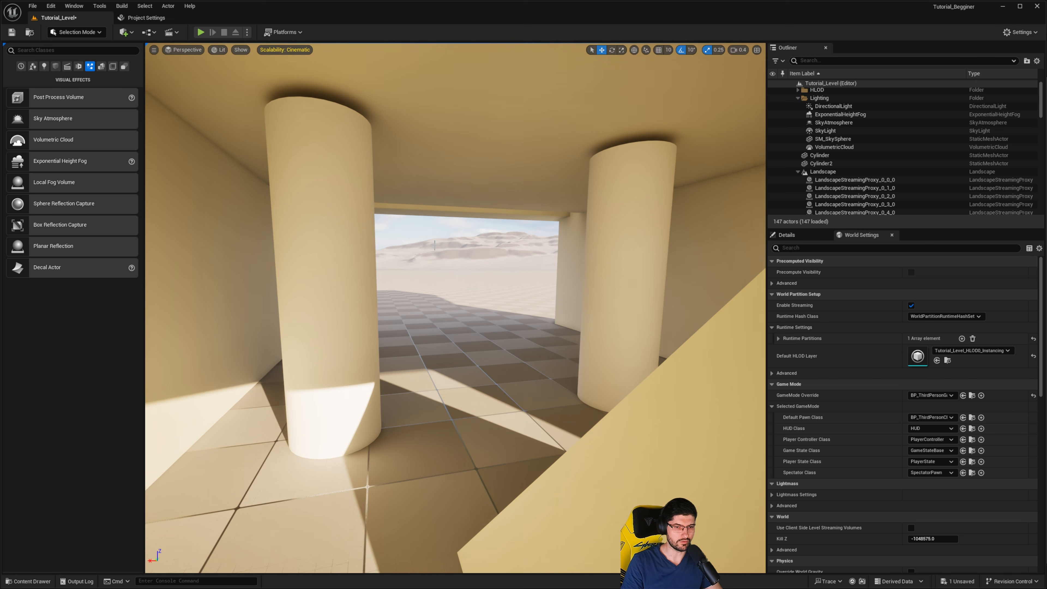
pyautogui.moveTo(244, 97); pyautogui.dragTo(224, 109, button='right')
pyautogui.moveTo(422, 252); pyautogui.dragTo(425, 252, button='right')
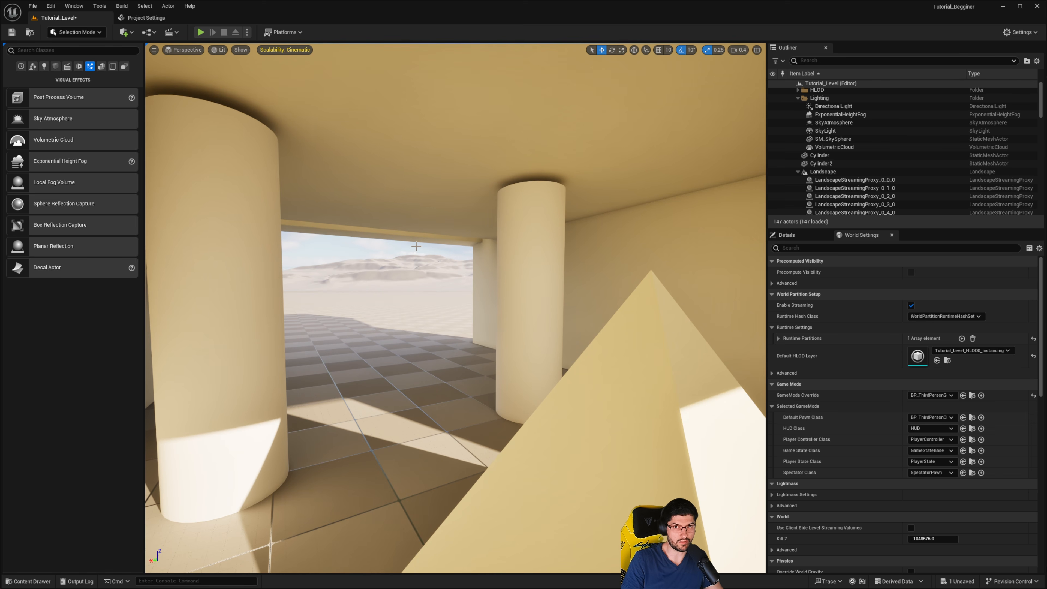
pyautogui.click(184, 50)
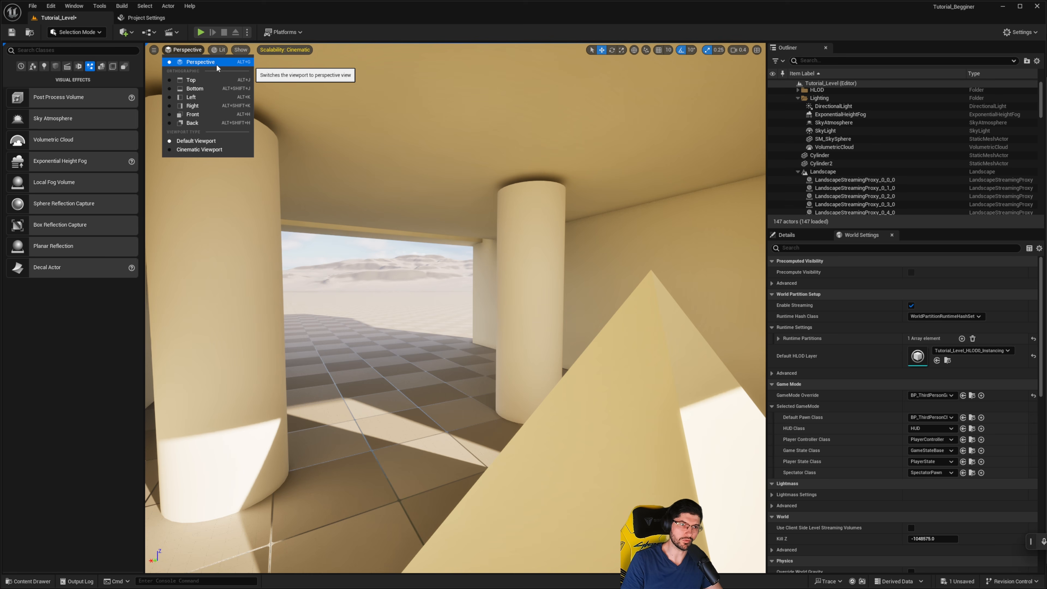
pyautogui.click(221, 80)
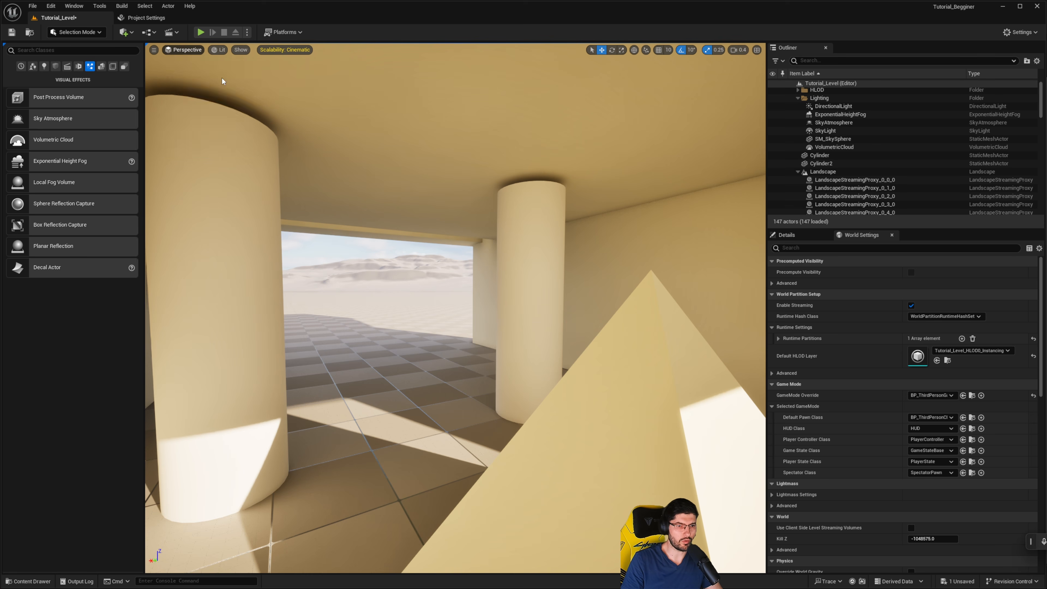
pyautogui.moveTo(395, 226); pyautogui.dragTo(504, 212, button='right')
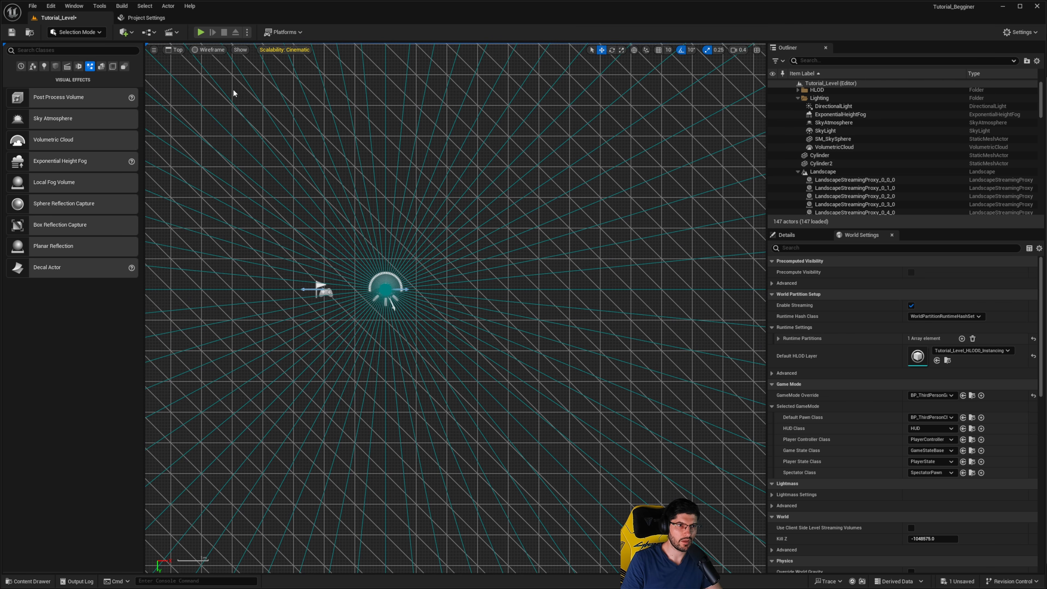
pyautogui.click(206, 50)
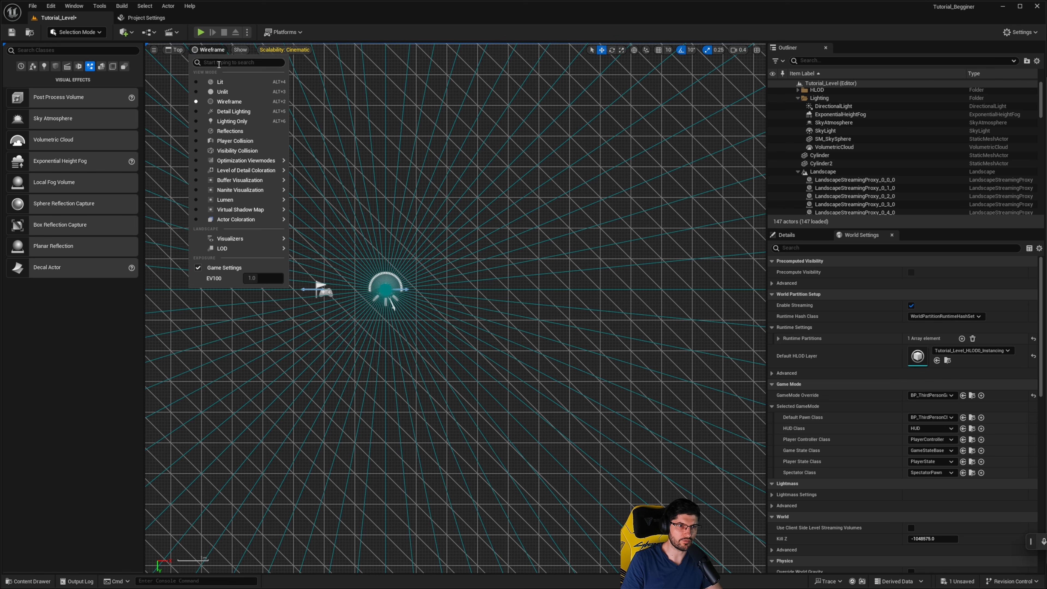
pyautogui.click(222, 81)
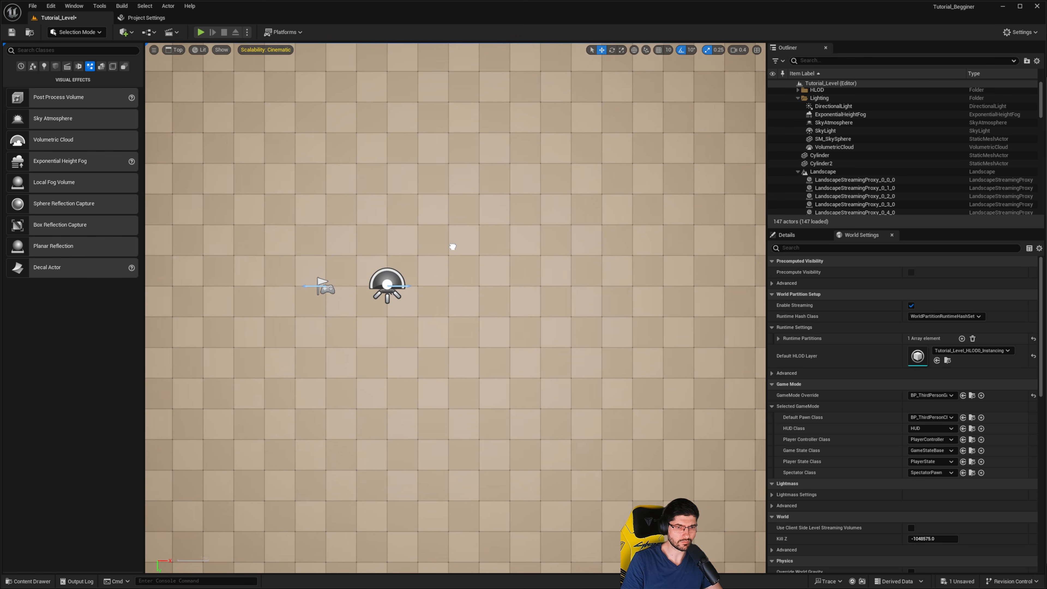
# Step: Locate the roofed structure in the top view and examine it from above
pyautogui.moveTo(451, 243); pyautogui.dragTo(606, 194, button='right')
pyautogui.scroll(-2, 606, 208)
pyautogui.scroll(6, 618, 231)
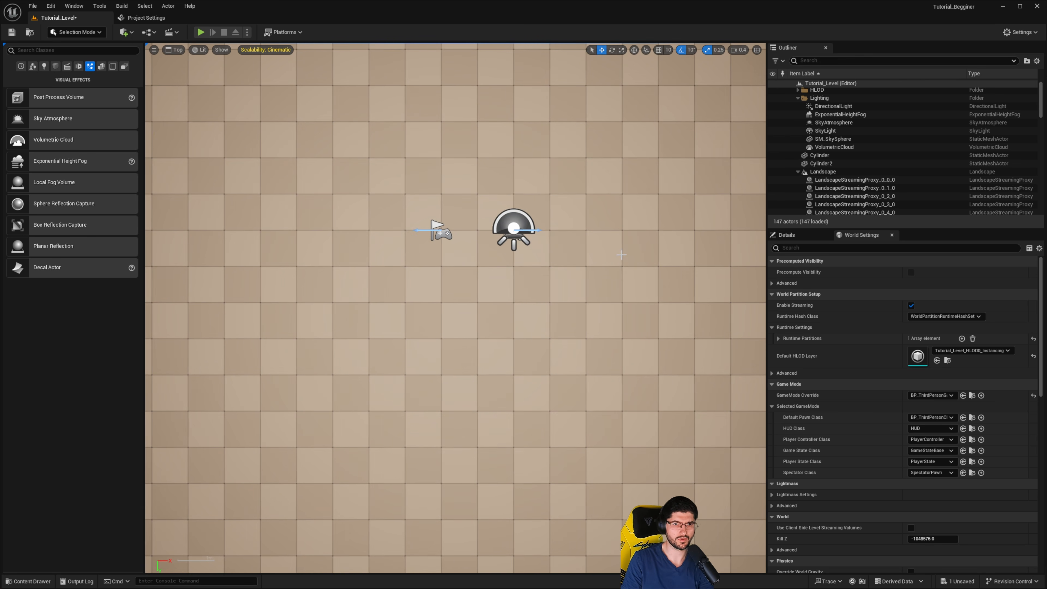
pyautogui.scroll(4, 533, 256)
pyautogui.scroll(3, 439, 232)
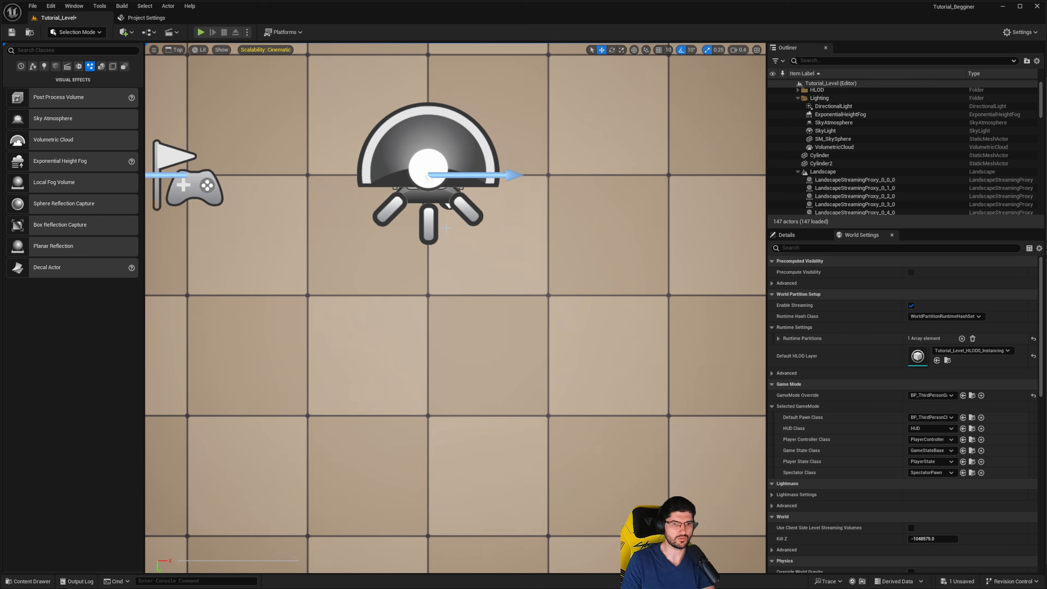
pyautogui.scroll(-8, 445, 225)
pyautogui.scroll(-10, 449, 224)
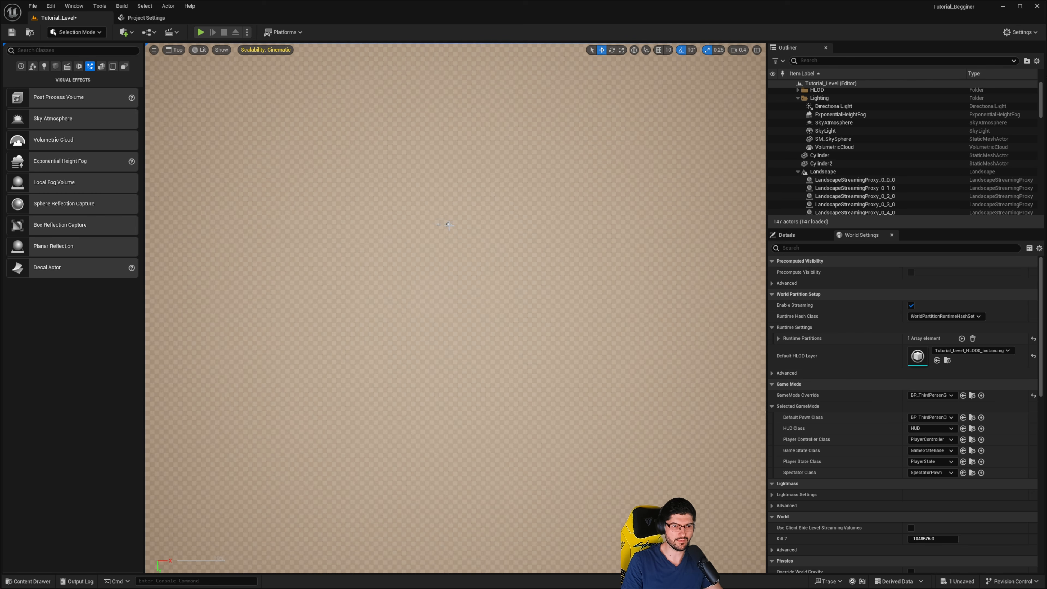
pyautogui.moveTo(359, 88); pyautogui.dragTo(468, 264, button='right')
pyautogui.scroll(10, 468, 264)
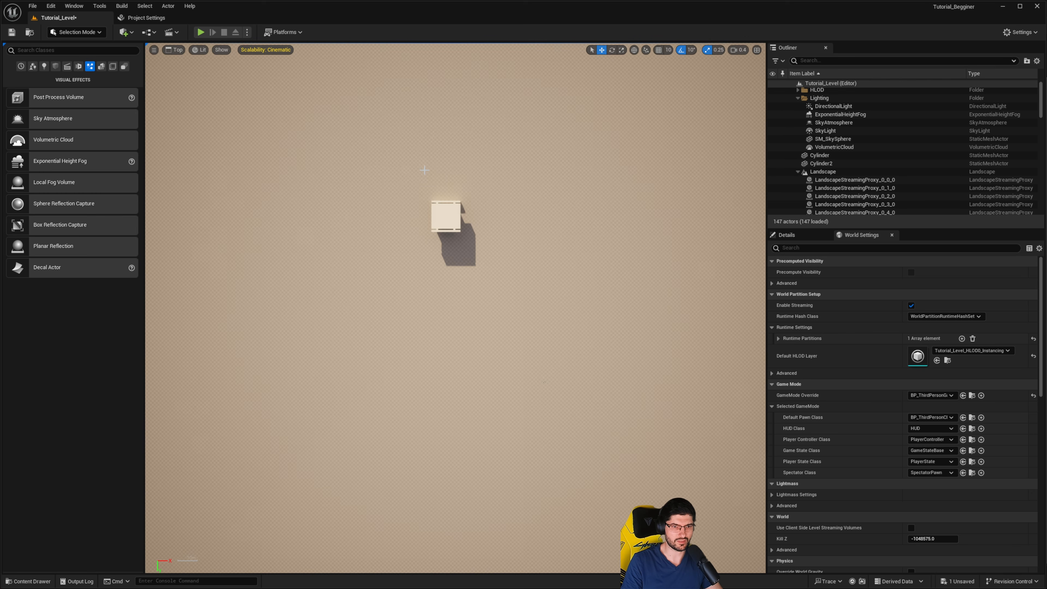
pyautogui.scroll(2, 455, 262)
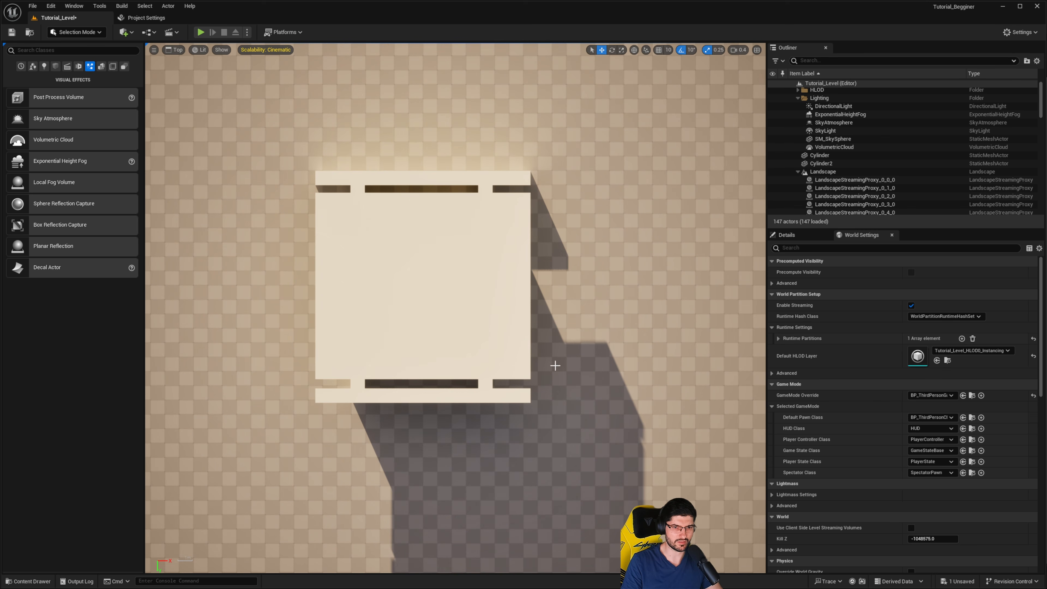
pyautogui.moveTo(531, 316); pyautogui.dragTo(583, 297, button='right')
pyautogui.moveTo(587, 358); pyautogui.dragTo(574, 333, button='right')
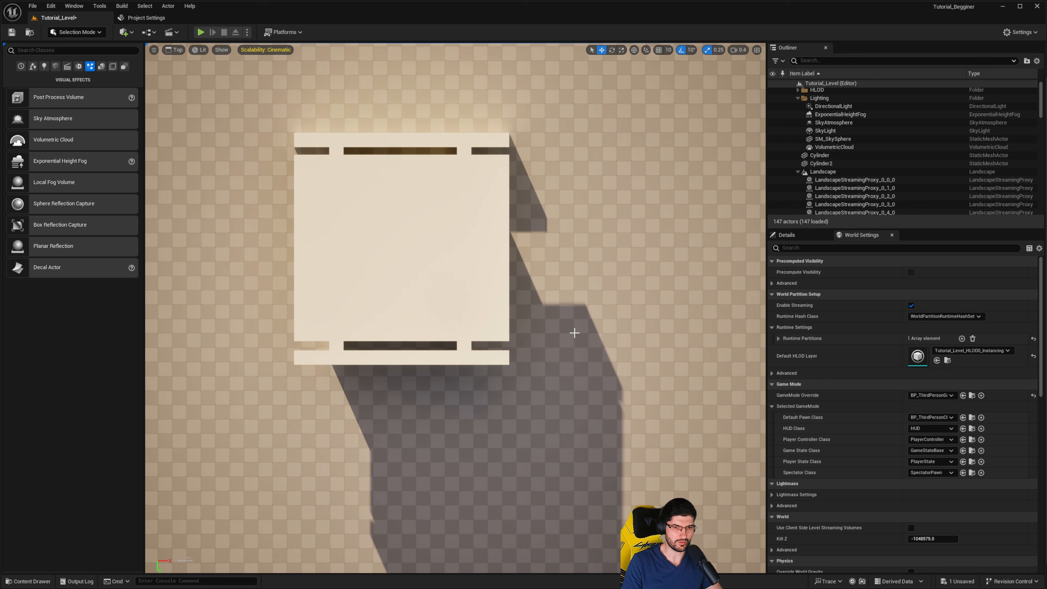
pyautogui.click(525, 321)
pyautogui.click(359, 318)
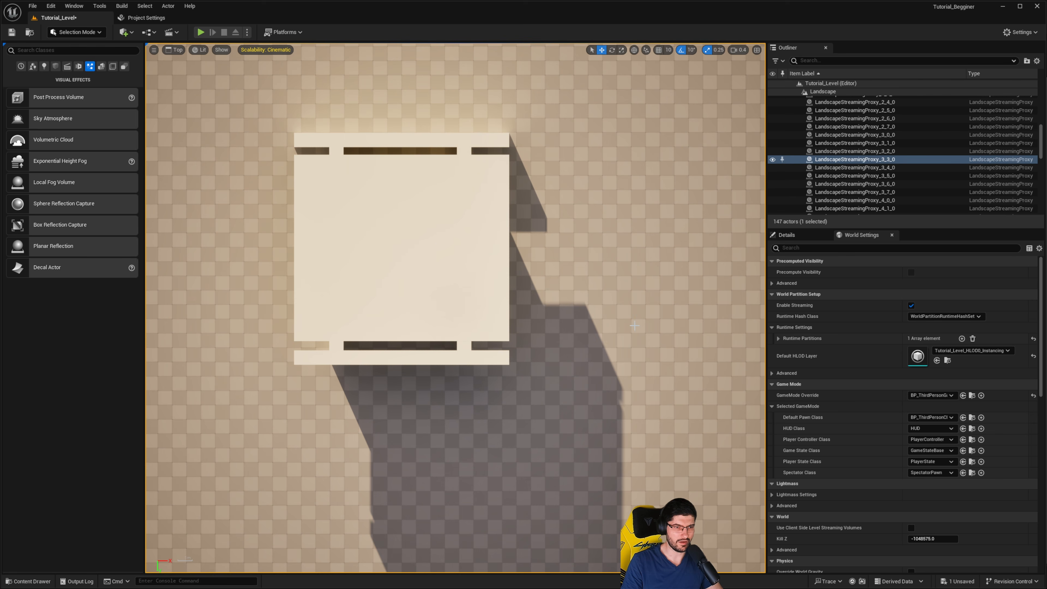
pyautogui.moveTo(317, 272); pyautogui.dragTo(347, 287, button='right')
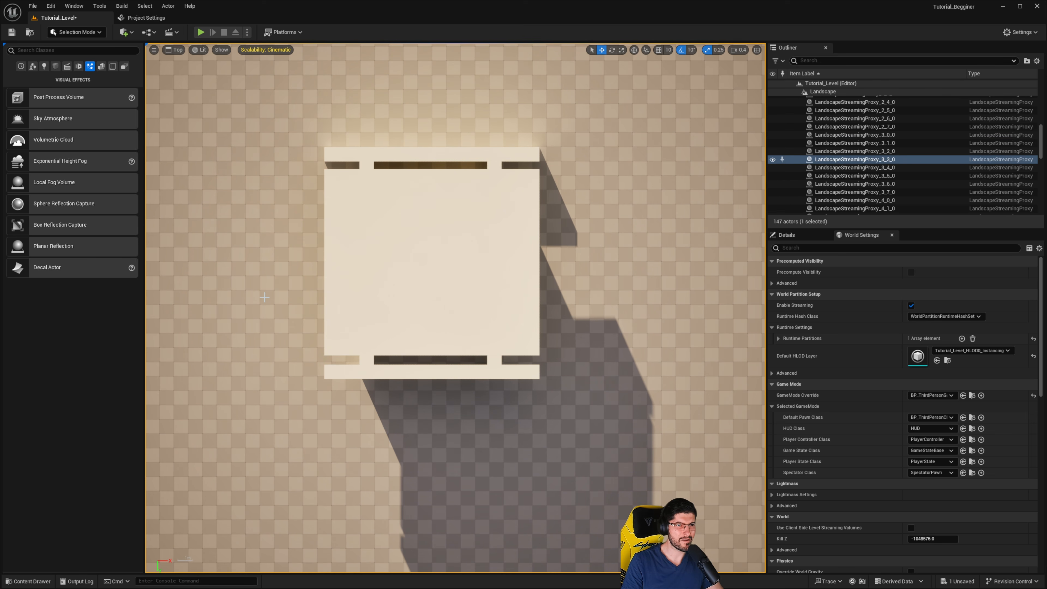
# Step: Return the viewport to the Perspective view and frame the roofed structure from the front
pyautogui.hotkey('alt', 'g')
pyautogui.moveTo(321, 204)
pyautogui.mouseDown(button='right')
pyautogui.moveTo(295, 202)
pyautogui.moveTo(412, 198)
pyautogui.moveTo(413, 219)
pyautogui.moveTo(462, 235)
pyautogui.moveTo(445, 234)
pyautogui.mouseUp(button='right')
pyautogui.press('s')
pyautogui.press('s')
pyautogui.press('w')
pyautogui.press('s')
pyautogui.press('s')
pyautogui.press('w')
pyautogui.moveTo(404, 182); pyautogui.dragTo(375, 175, button='right')
pyautogui.press('w')
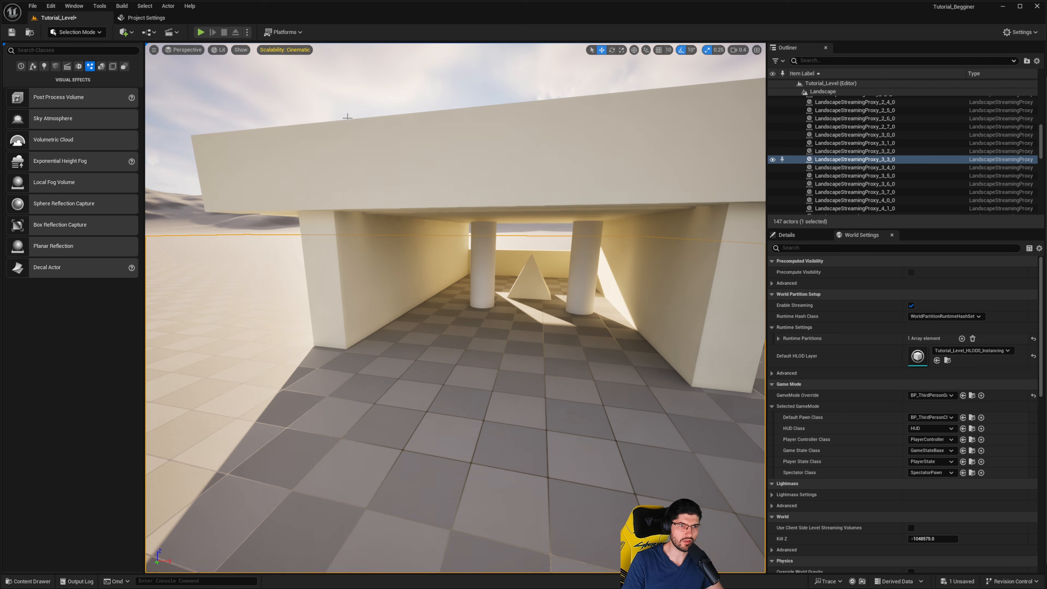
# Step: Set all engine scalability groups to Low and inspect the structure's lighting and shadows from the front
pyautogui.click(284, 51)
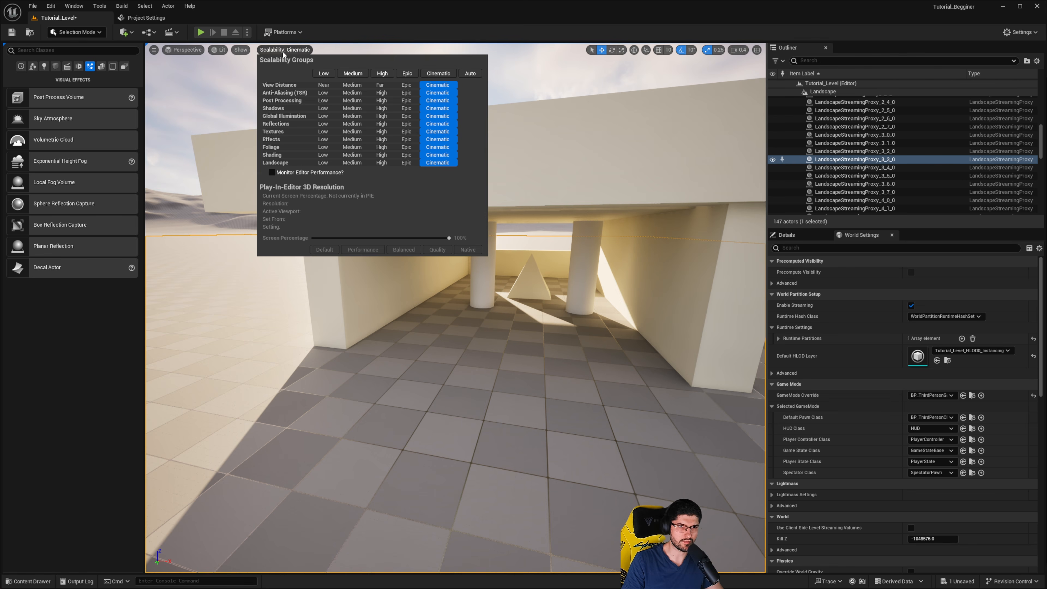
pyautogui.click(325, 73)
pyautogui.moveTo(329, 127)
pyautogui.mouseDown(button='right')
pyautogui.moveTo(372, 127)
pyautogui.moveTo(329, 127)
pyautogui.mouseUp(button='right')
pyautogui.moveTo(377, 217); pyautogui.dragTo(462, 206, button='right')
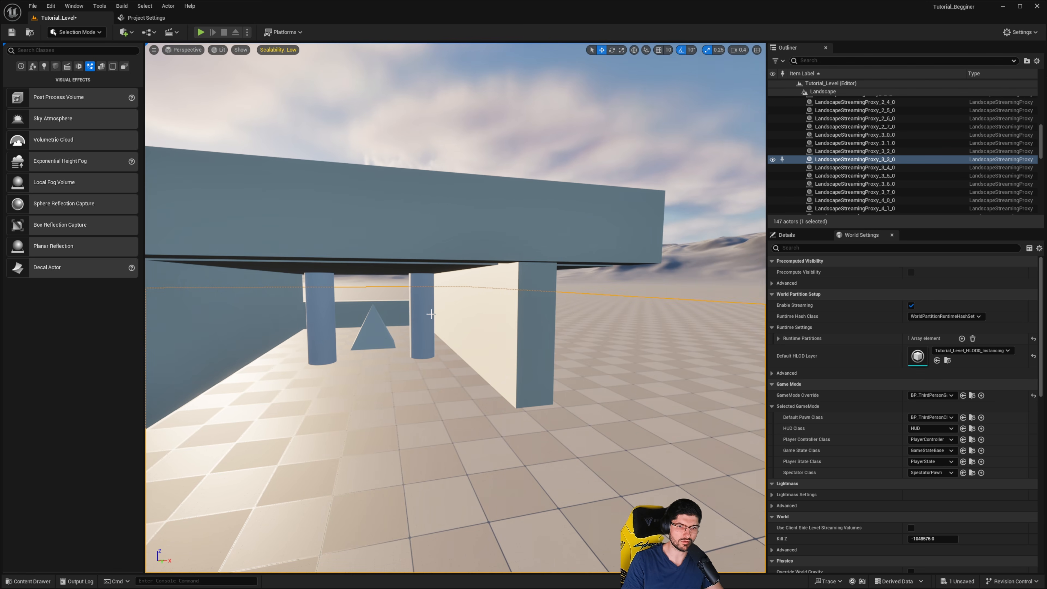
pyautogui.moveTo(522, 296); pyautogui.dragTo(420, 289, button='right')
pyautogui.moveTo(534, 284); pyautogui.dragTo(454, 274, button='right')
pyautogui.moveTo(410, 242); pyautogui.dragTo(363, 241, button='right')
pyautogui.moveTo(560, 243); pyautogui.dragTo(598, 243, button='right')
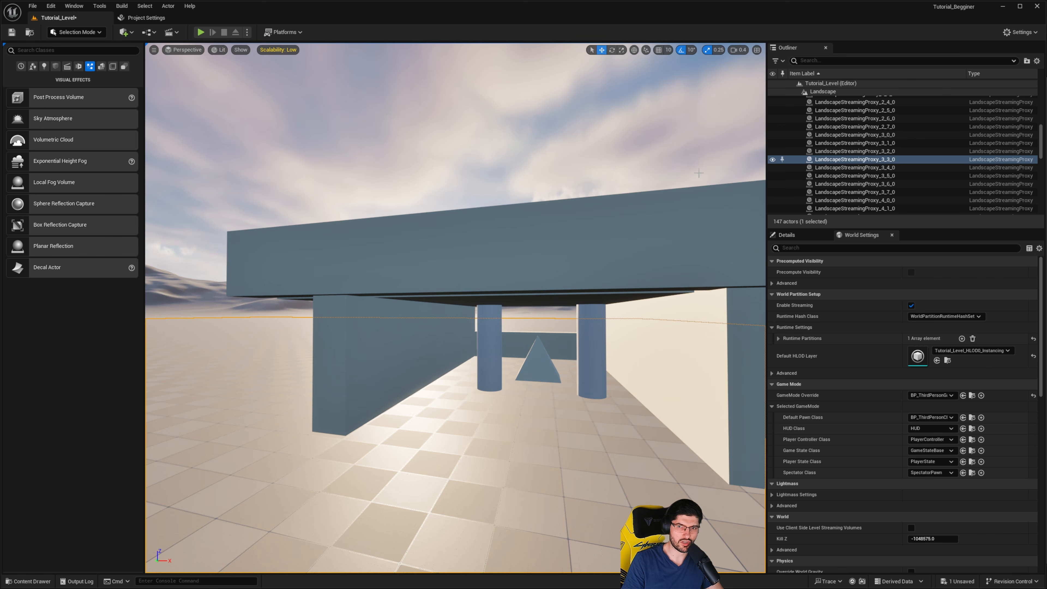
# Step: Set the engine scalability to Cinematic and reframe the whole front of the structure
pyautogui.click(1021, 32)
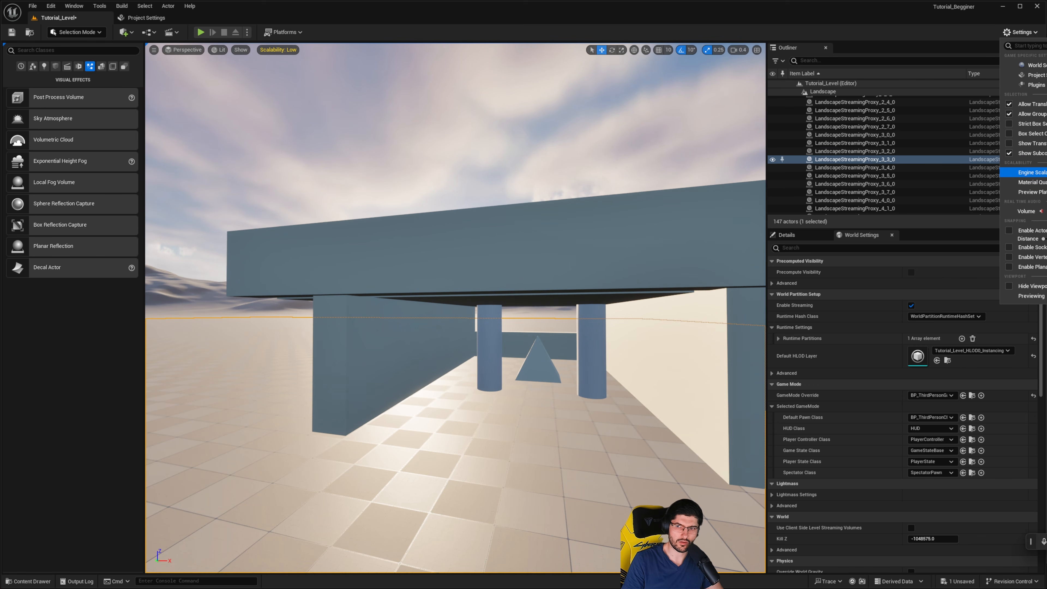
pyautogui.click(1046, 175)
pyautogui.moveTo(595, 217); pyautogui.dragTo(630, 235, button='right')
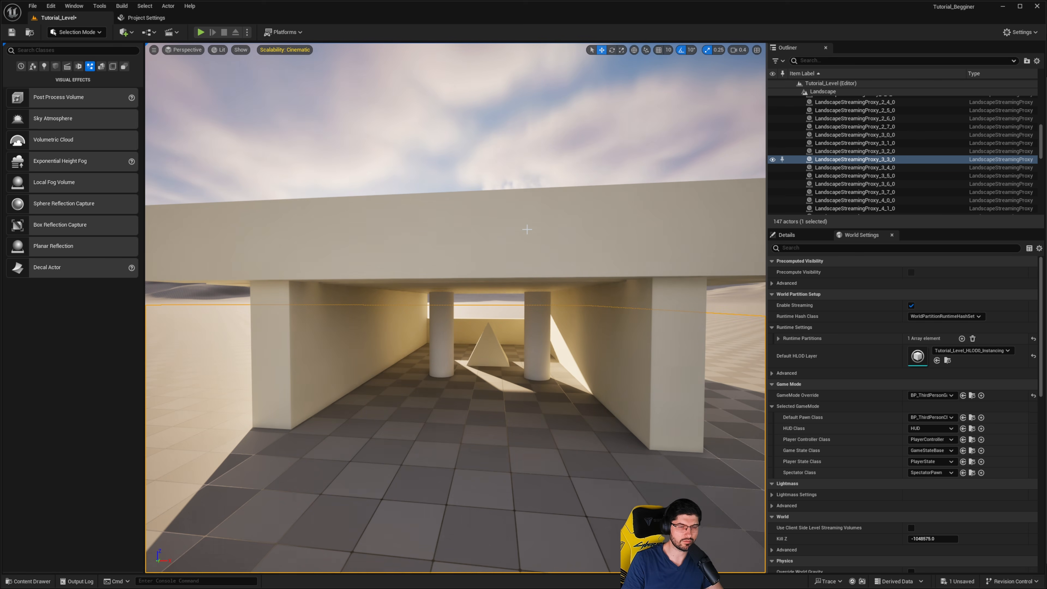
pyautogui.moveTo(527, 228); pyautogui.dragTo(509, 218, button='right')
pyautogui.moveTo(407, 140); pyautogui.dragTo(424, 144, button='right')
pyautogui.press('s')
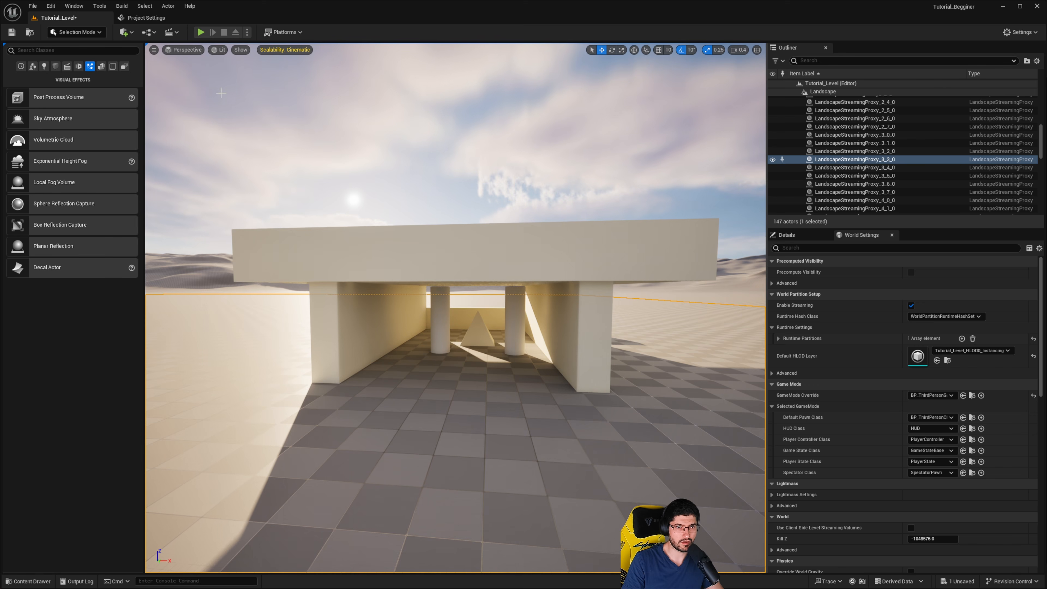
# Step: Preview the structure in the Unlit view mode and return the viewport to Lit
pyautogui.click(218, 50)
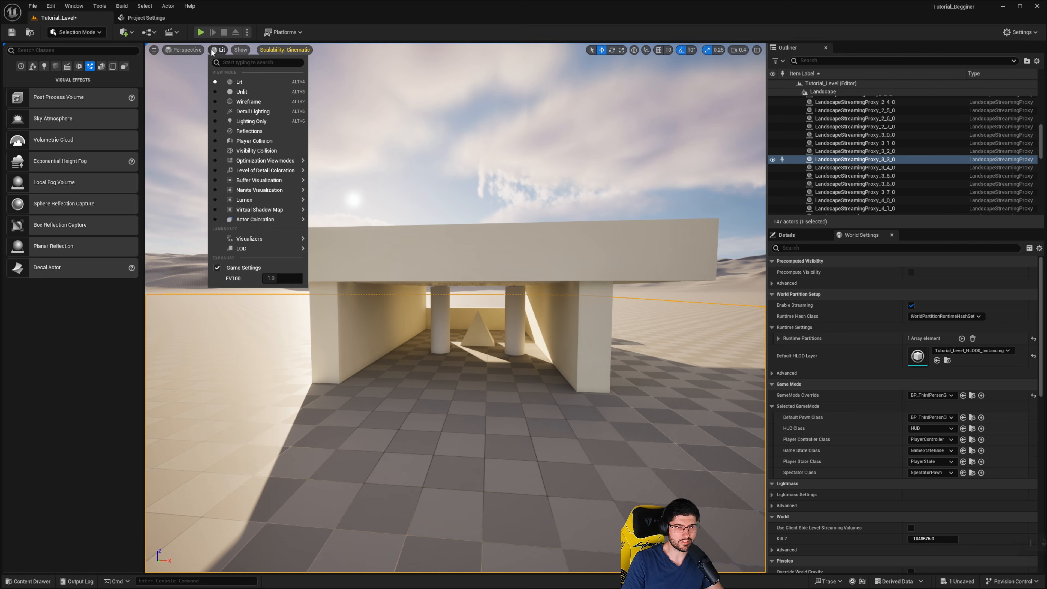
pyautogui.click(242, 92)
pyautogui.moveTo(476, 152); pyautogui.dragTo(452, 140, button='right')
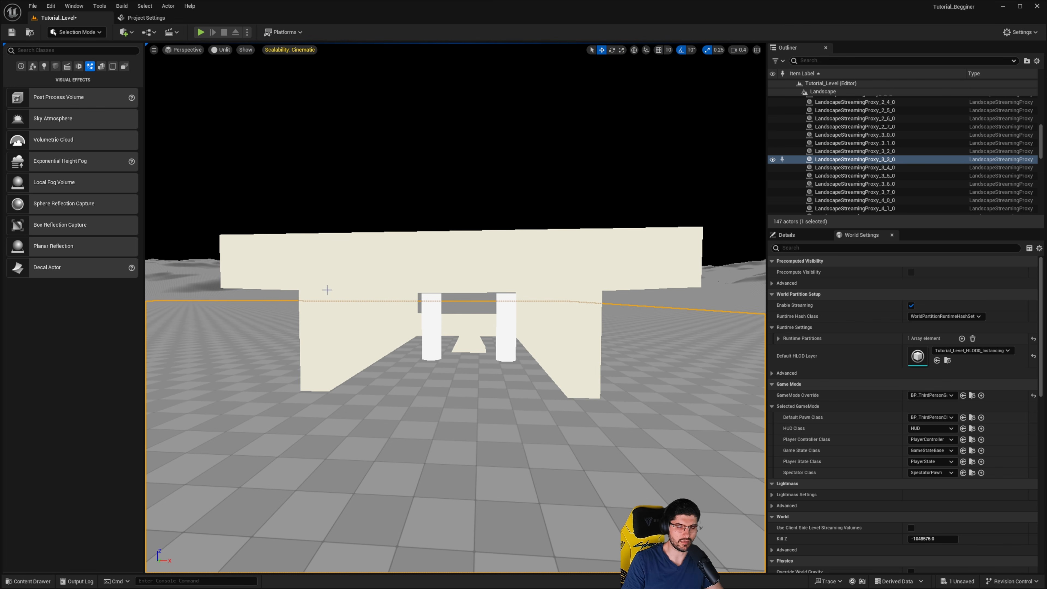
pyautogui.moveTo(532, 260); pyautogui.dragTo(543, 240, button='right')
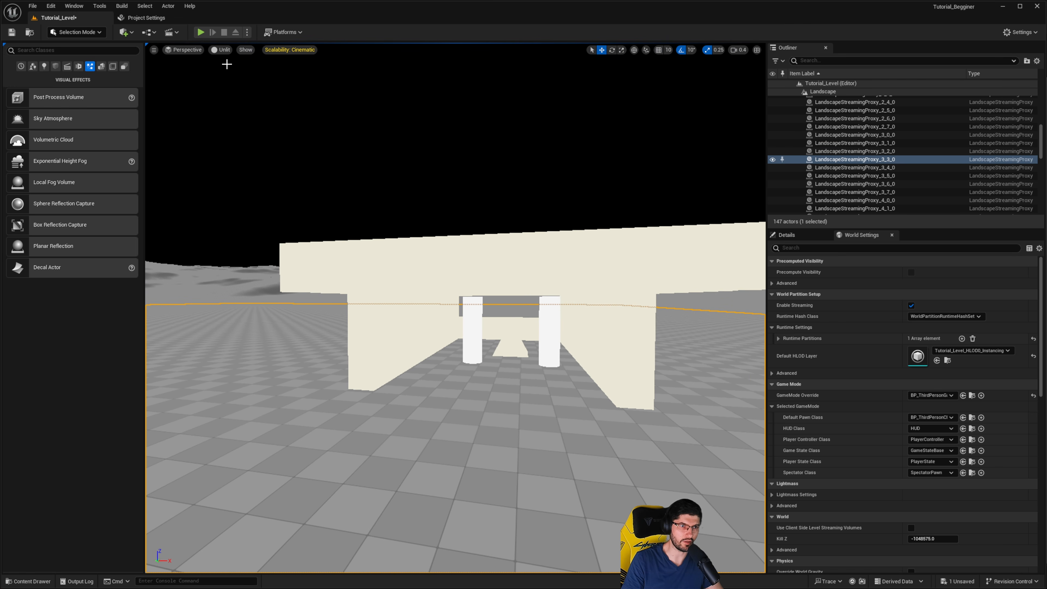
pyautogui.click(225, 50)
pyautogui.click(239, 81)
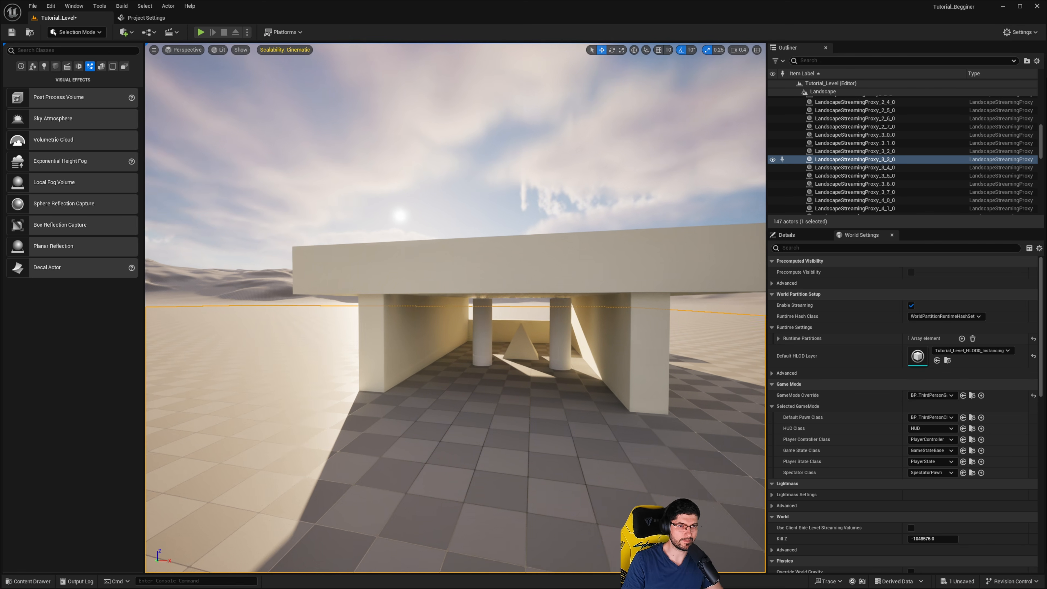
# Step: Enable the FPS display in the viewport and move the camera to the structure's front corner
pyautogui.click(154, 50)
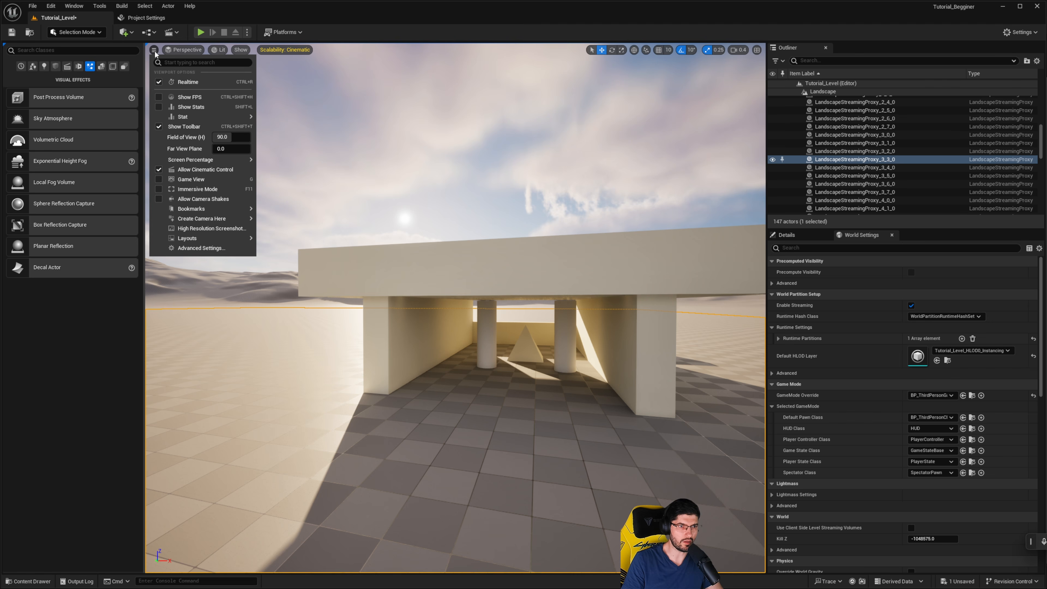
pyautogui.click(188, 97)
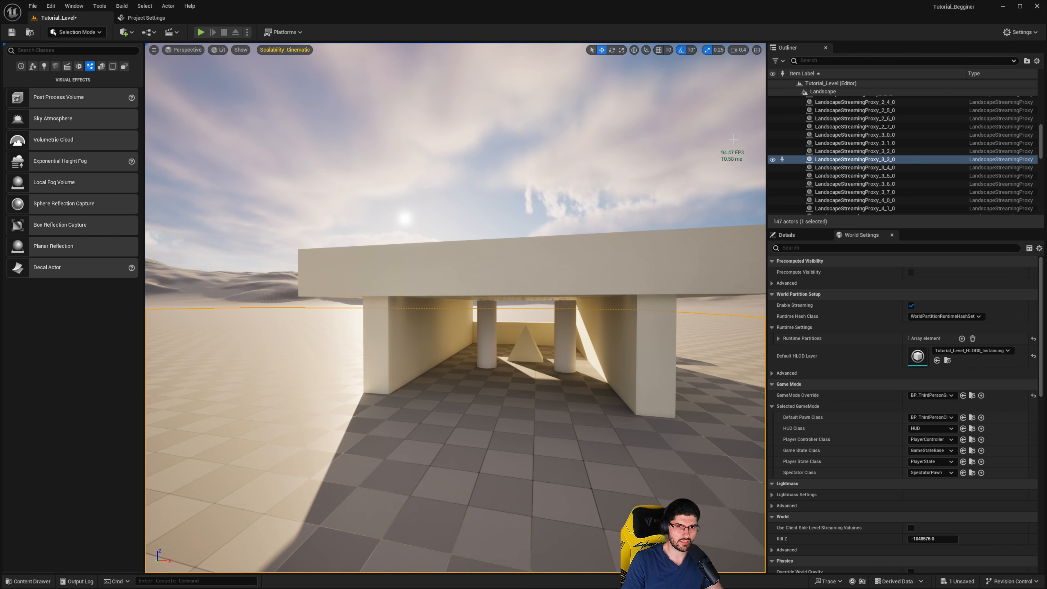
pyautogui.moveTo(721, 138); pyautogui.dragTo(715, 174, button='right')
pyautogui.press('w')
pyautogui.press('s')
pyautogui.press('d')
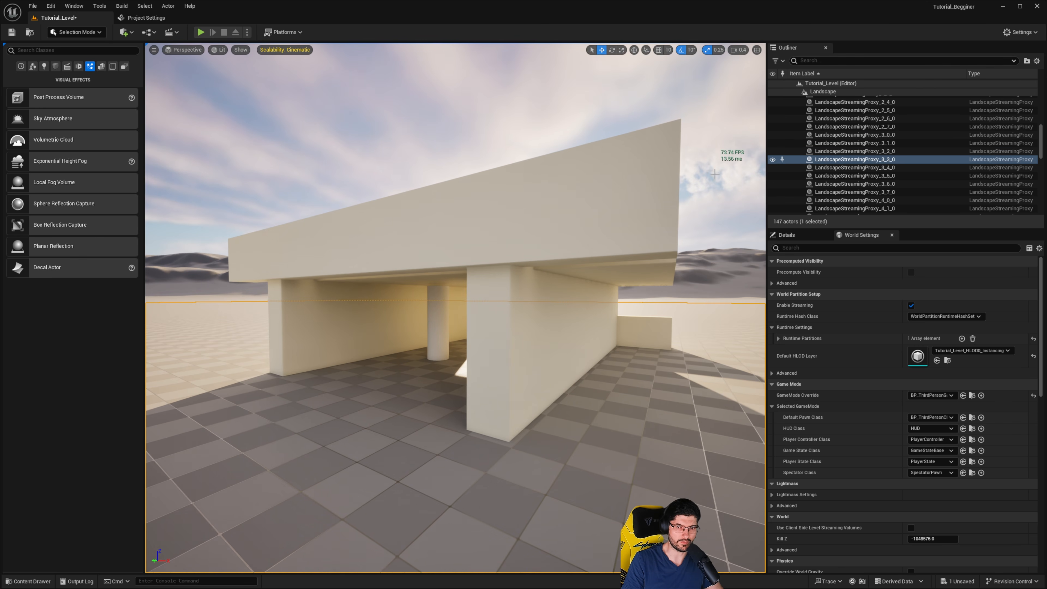
# Step: Fly the camera around the structure to observe how the frame rate responds
pyautogui.press('a')
pyautogui.moveTo(515, 194); pyautogui.dragTo(560, 189, button='right')
pyautogui.press('a')
pyautogui.press('w')
pyautogui.press('a')
pyautogui.press('a')
pyautogui.press('d')
pyautogui.press('w')
pyautogui.press('s')
pyautogui.moveTo(555, 309); pyautogui.dragTo(555, 309, button='right')
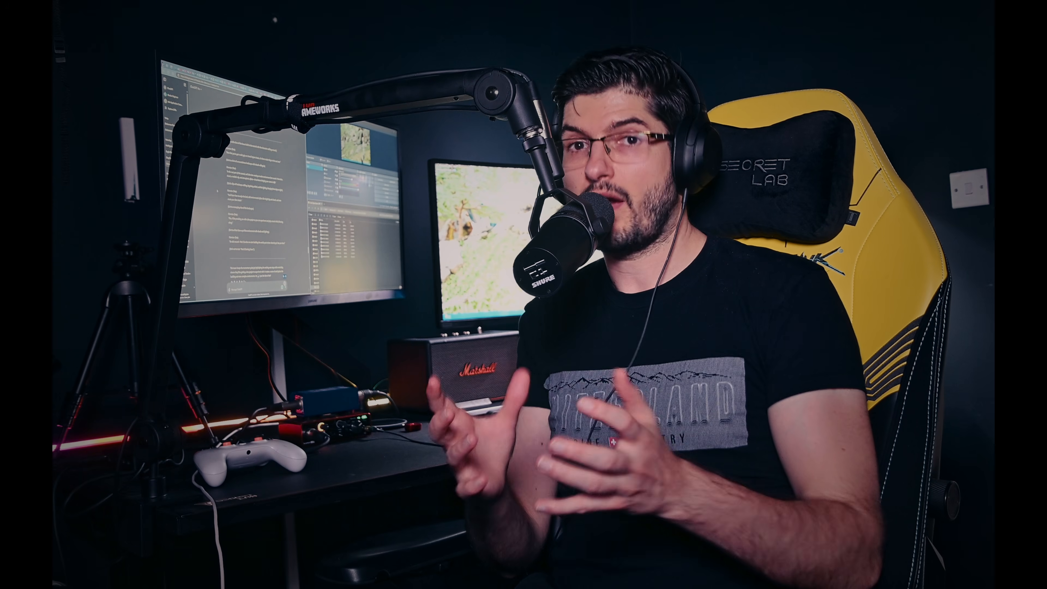